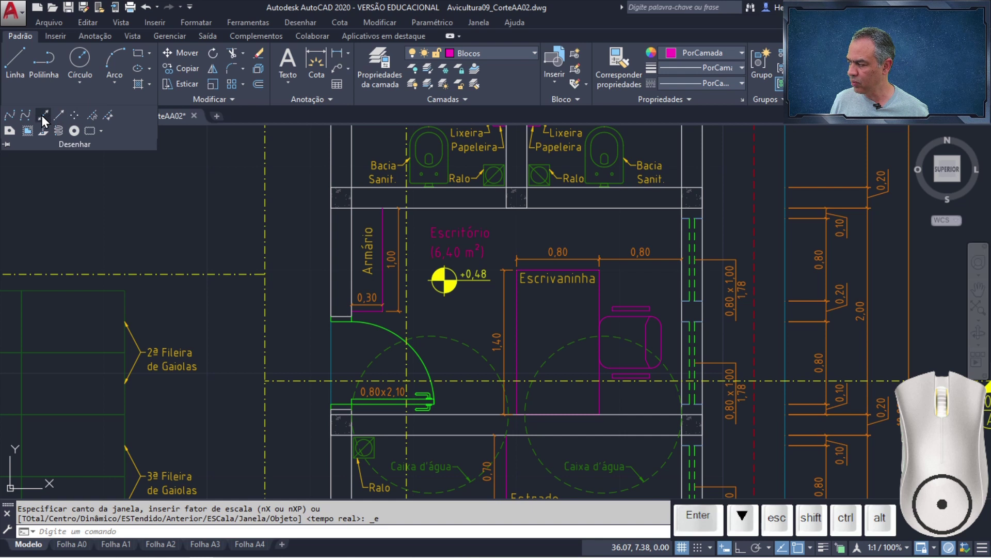
Draw vertical construction lines through the outer edge of the Armário and the near edge of the Escrivaninha in the office plan
left_click(43, 116)
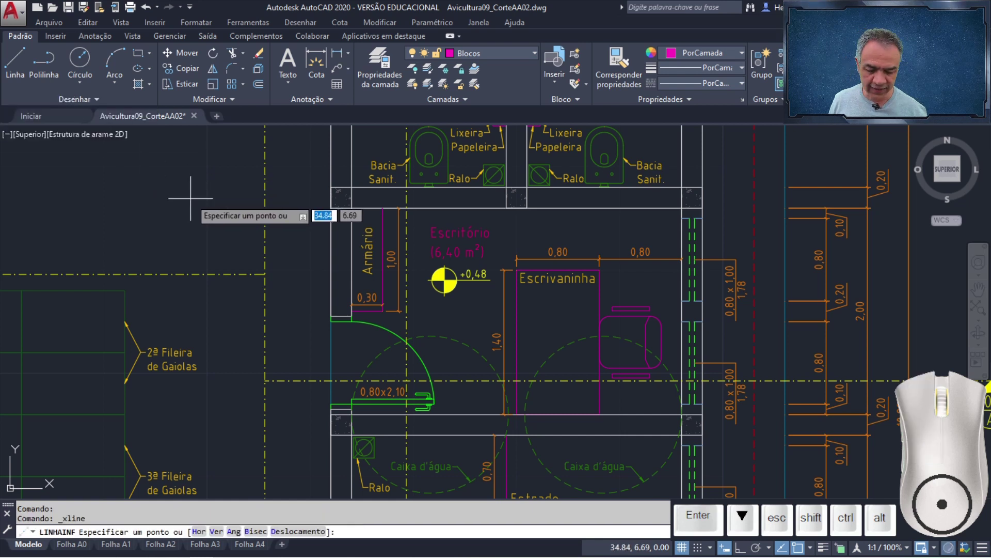
key("Down")
key("Down")
key("Down")
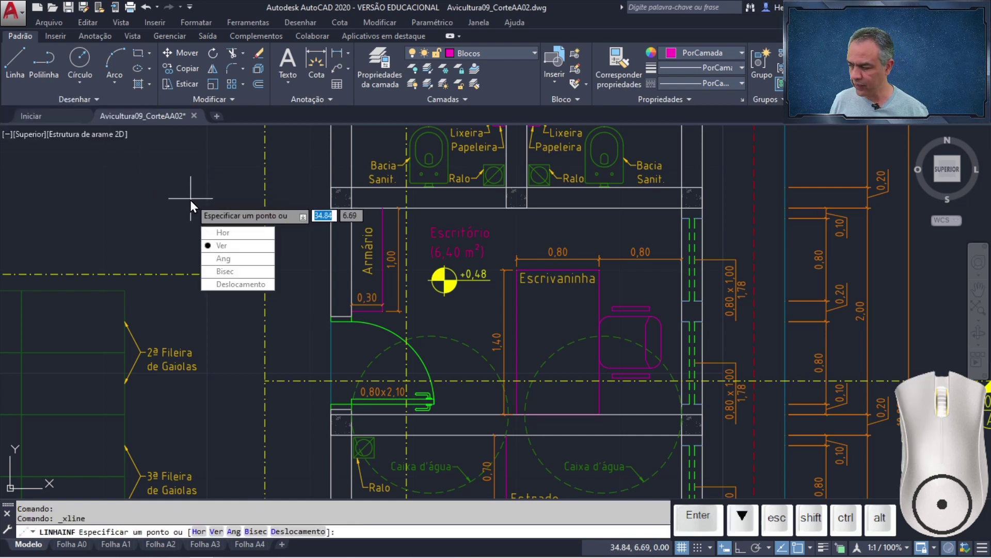
key("Return")
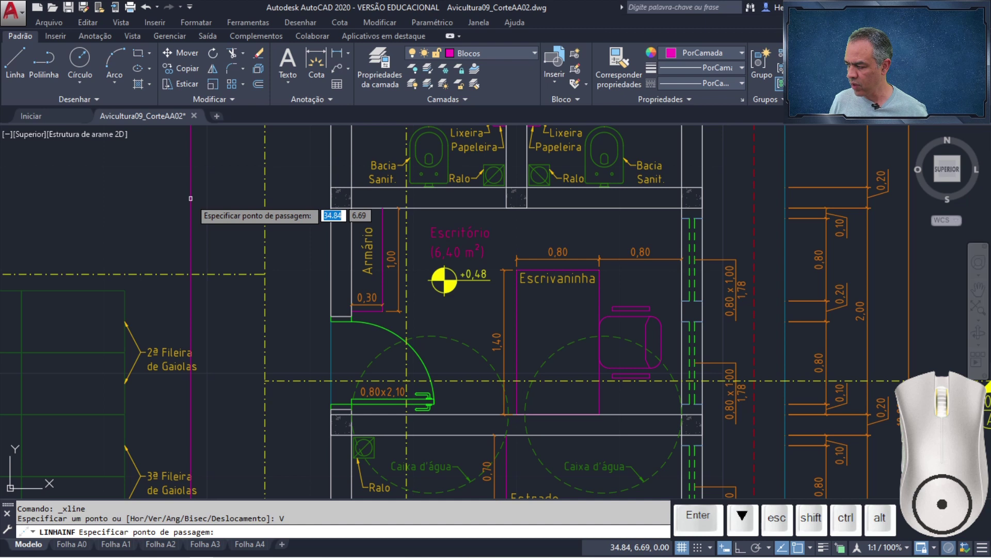
left_click(383, 311)
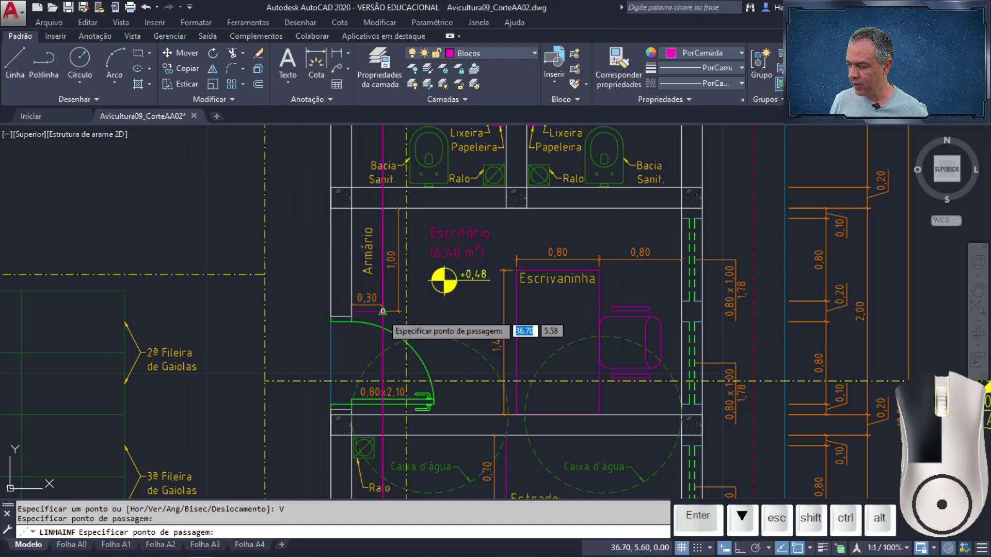
left_click(517, 274)
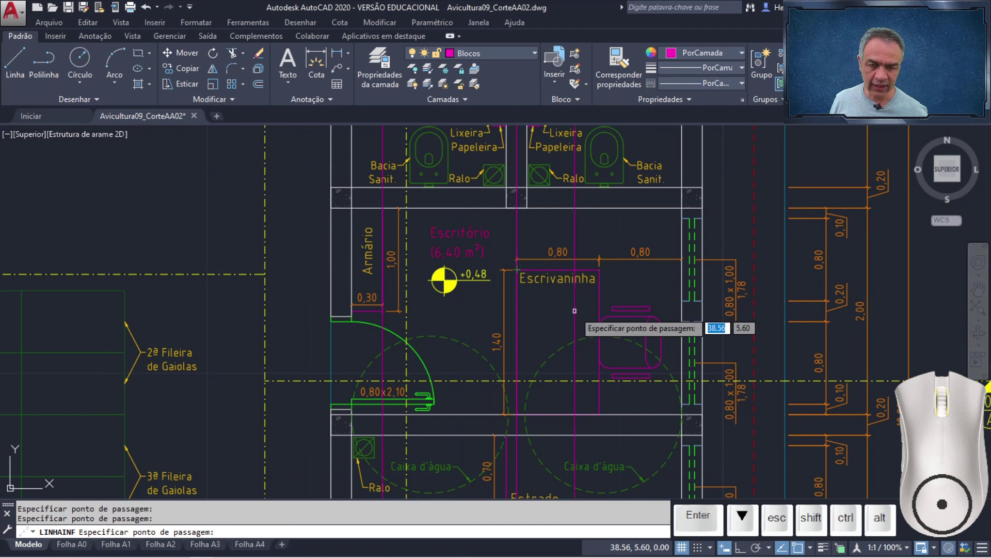
key("Return")
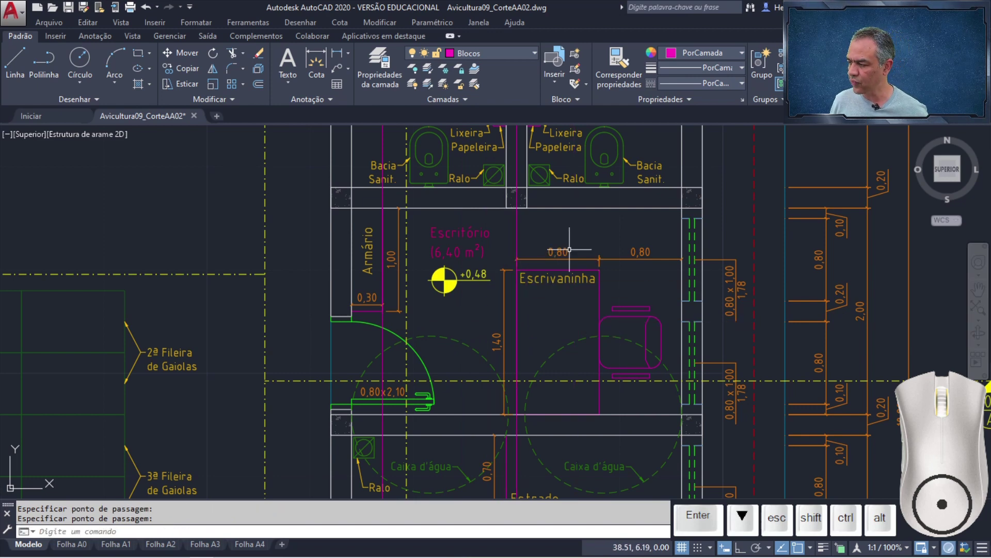
Offset the office floor line upward by 0.10 in the section view
scroll(571, 248, "down", 5)
middle_click_drag(571, 429, 571, 496)
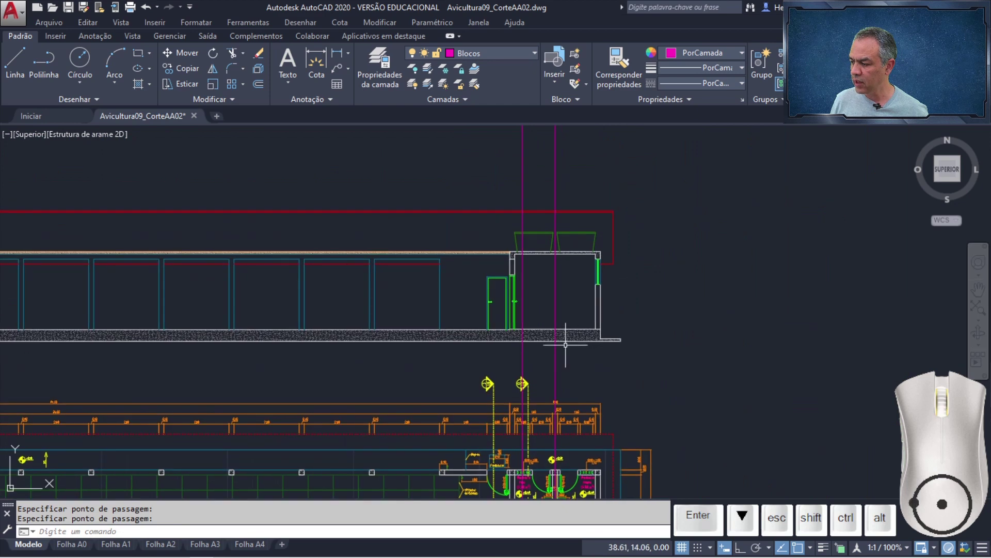
scroll(541, 319, "up", 5)
scroll(471, 339, "up", 3)
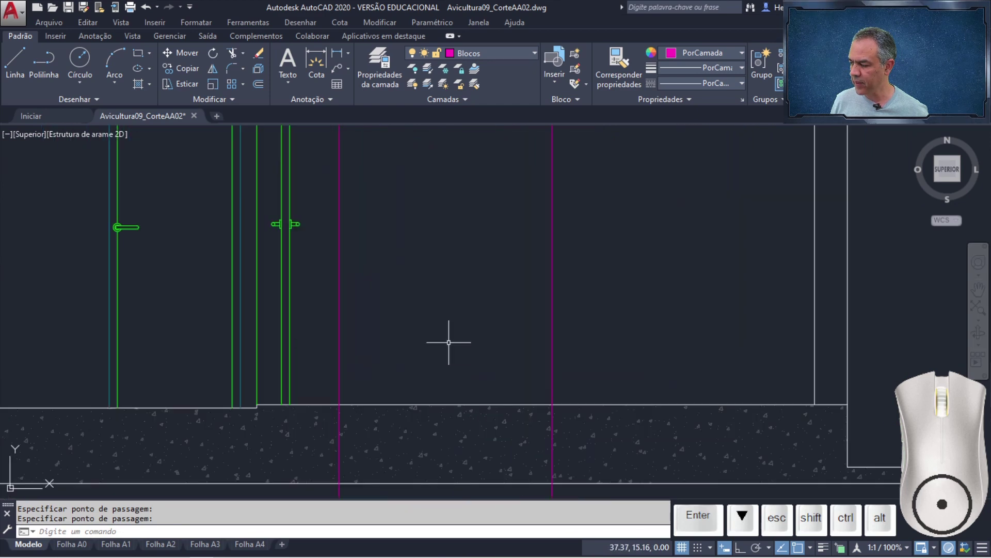
middle_click_drag(449, 339, 586, 356)
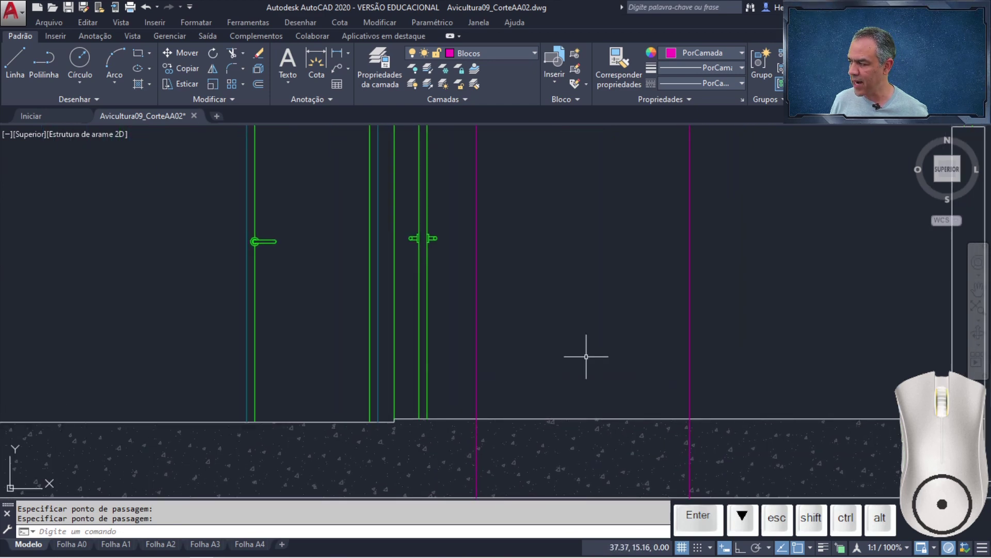
left_click(258, 84)
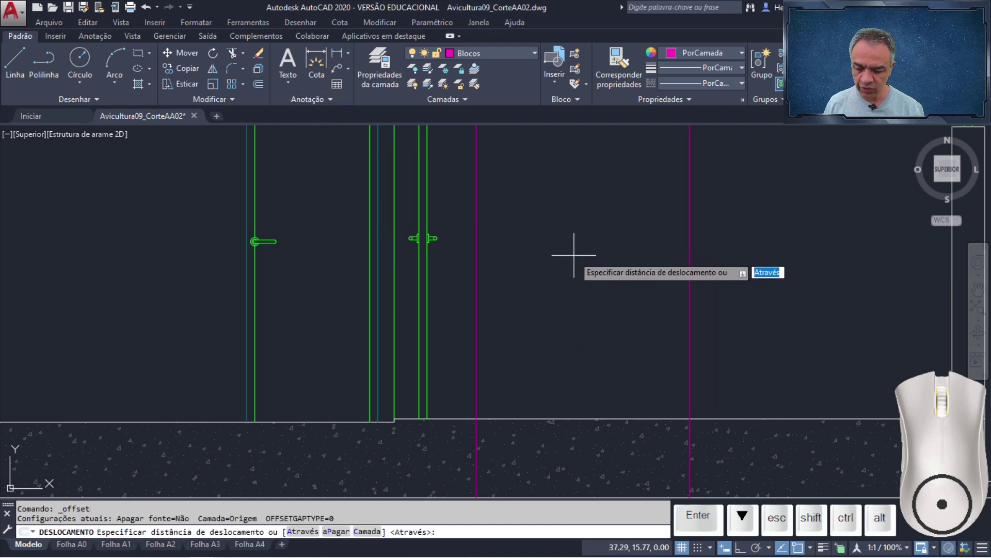
key("Return")
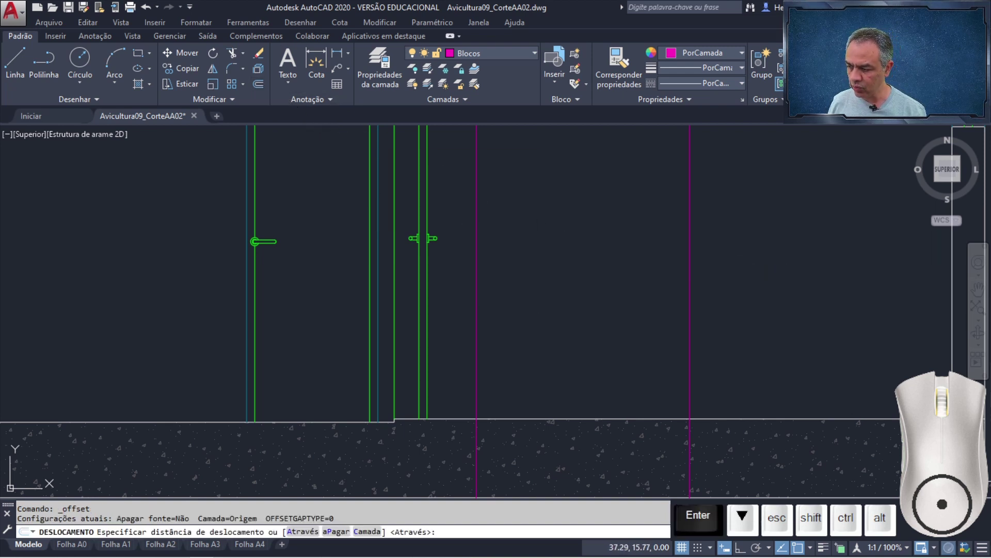
left_click(500, 419)
left_click(501, 360)
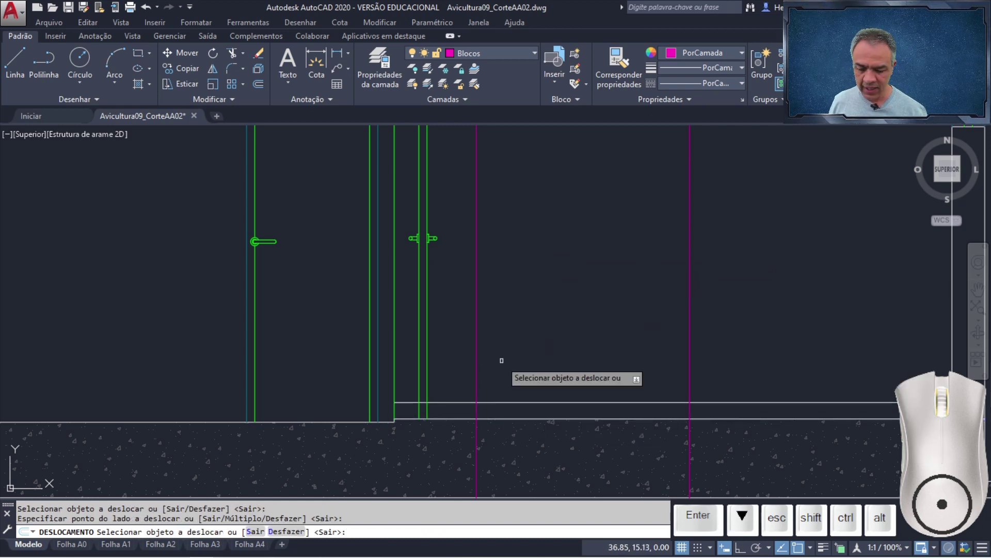
key("Return")
Offset the office floor line upward by 1.8 to mark the cabinet's top
key("Return")
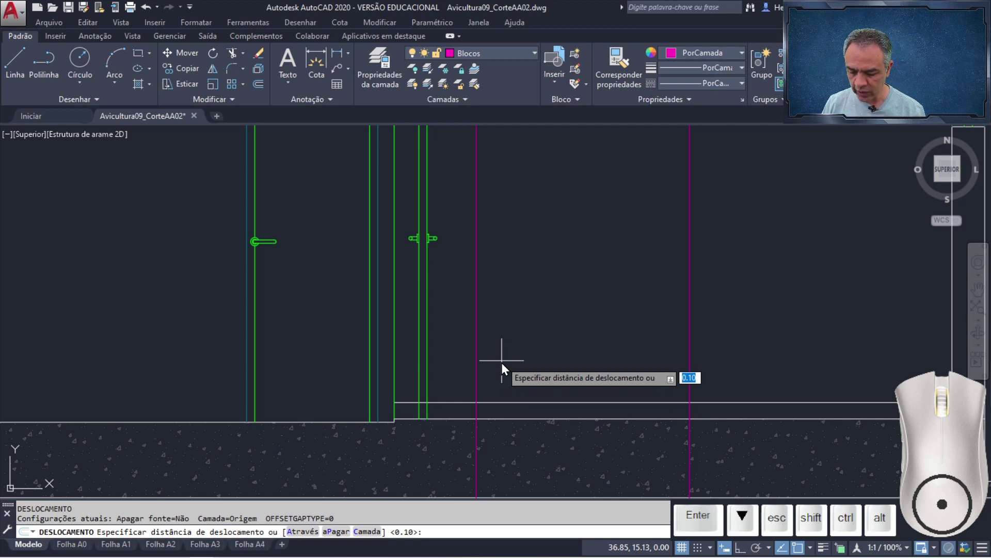
type("1.8")
key("Return")
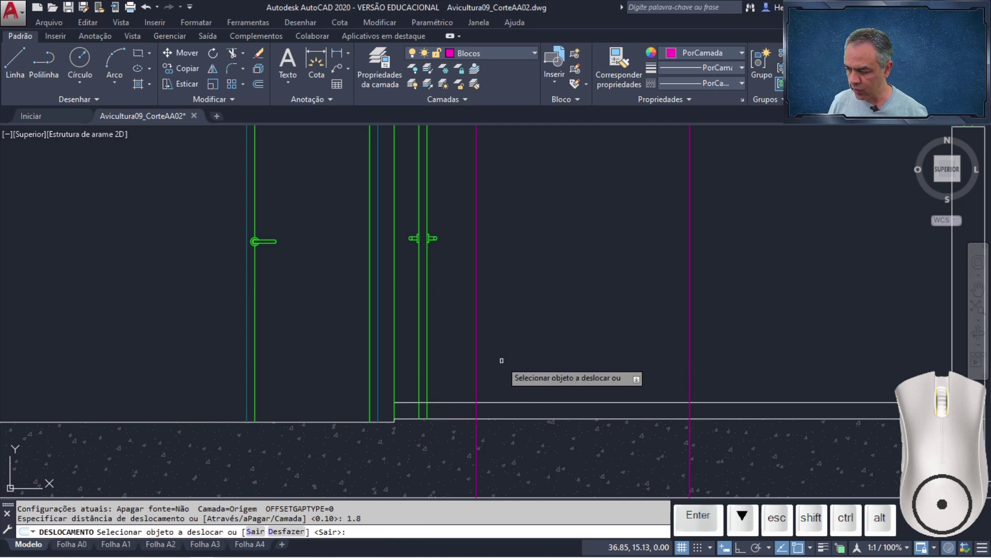
left_click(521, 418)
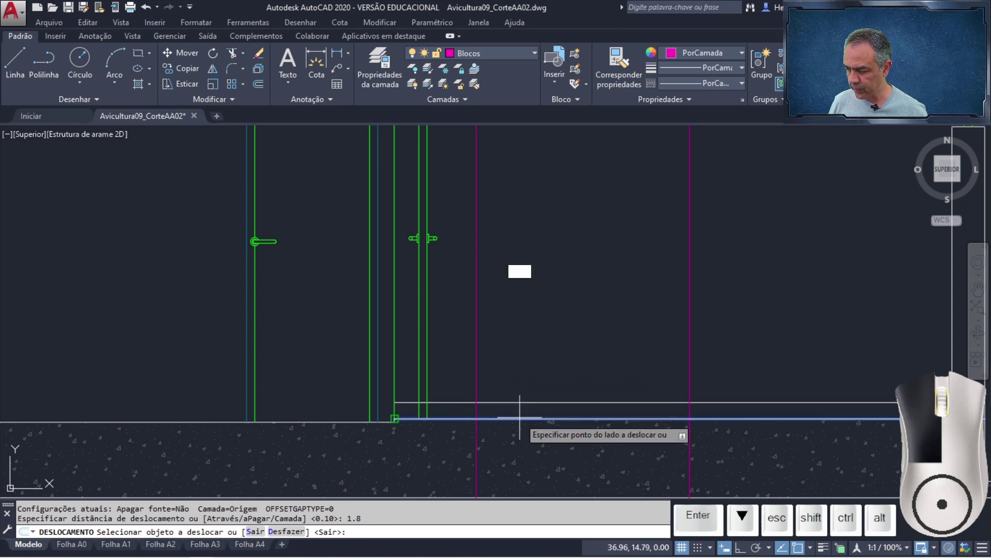
left_click(518, 278)
middle_click_drag(520, 282, 522, 306)
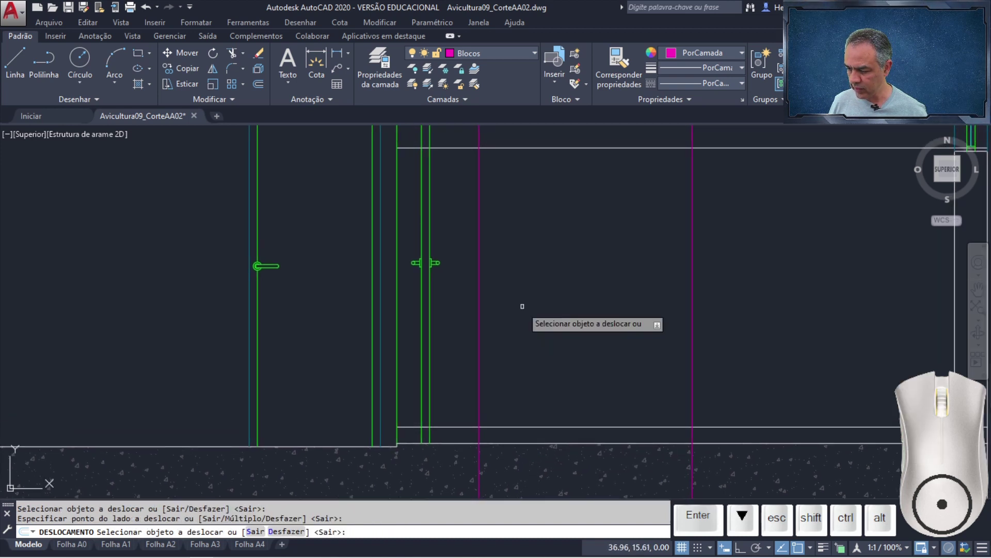
key("Return")
Offset the cabinet's top line downward by 0.05
key("Return")
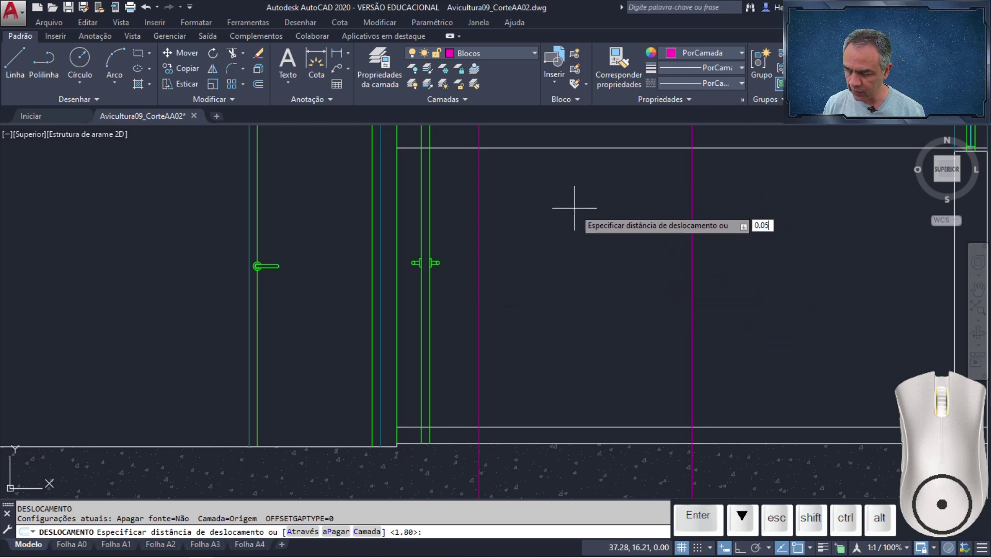
type("0.05")
key("Return")
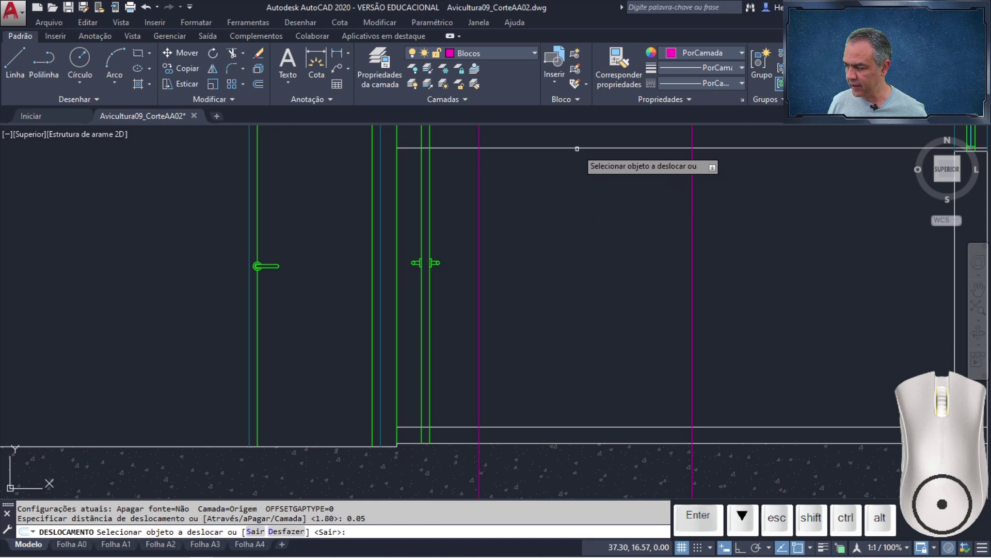
left_click(574, 149)
left_click(570, 174)
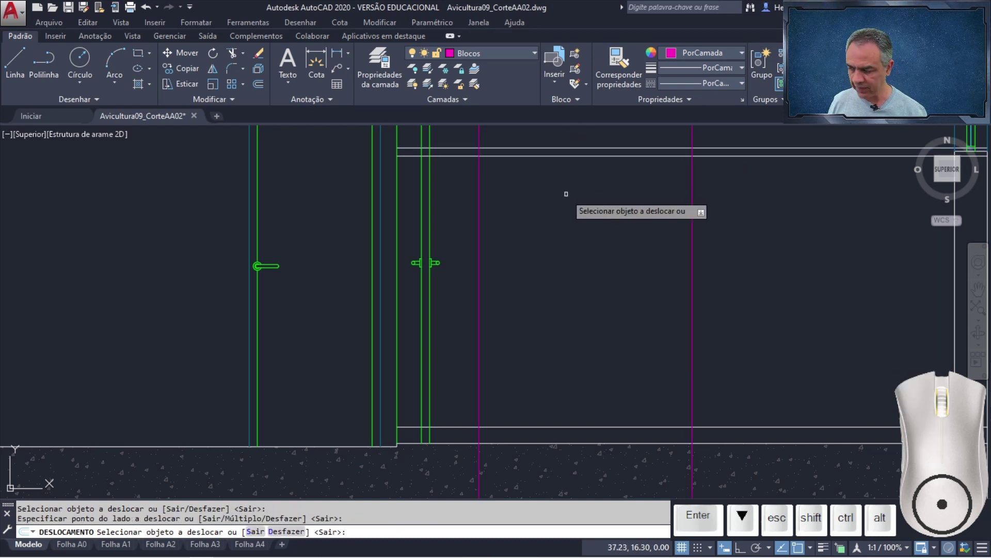
key("Return")
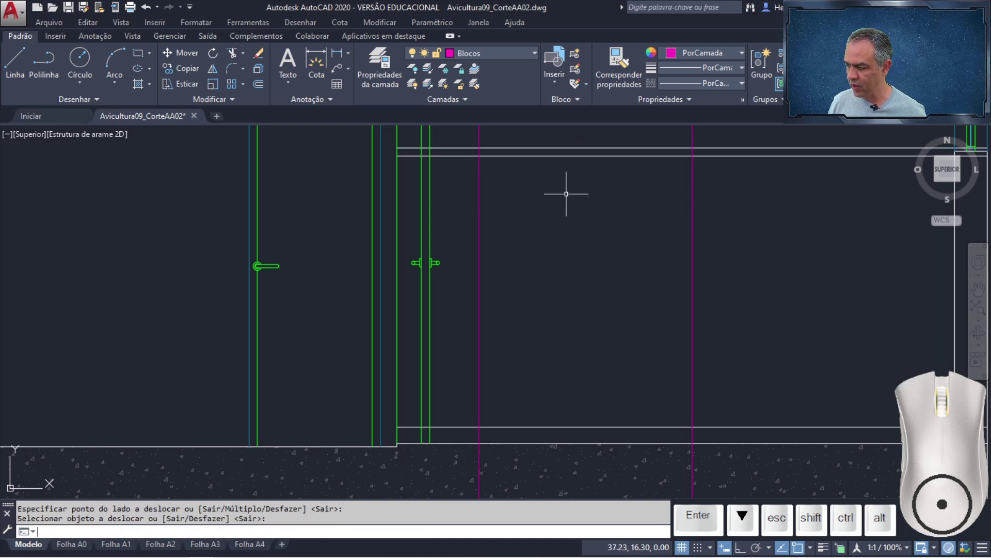
Trim both vertical construction lines above the cabinet's top line and below the office floor line
scroll(566, 194, "down", 5)
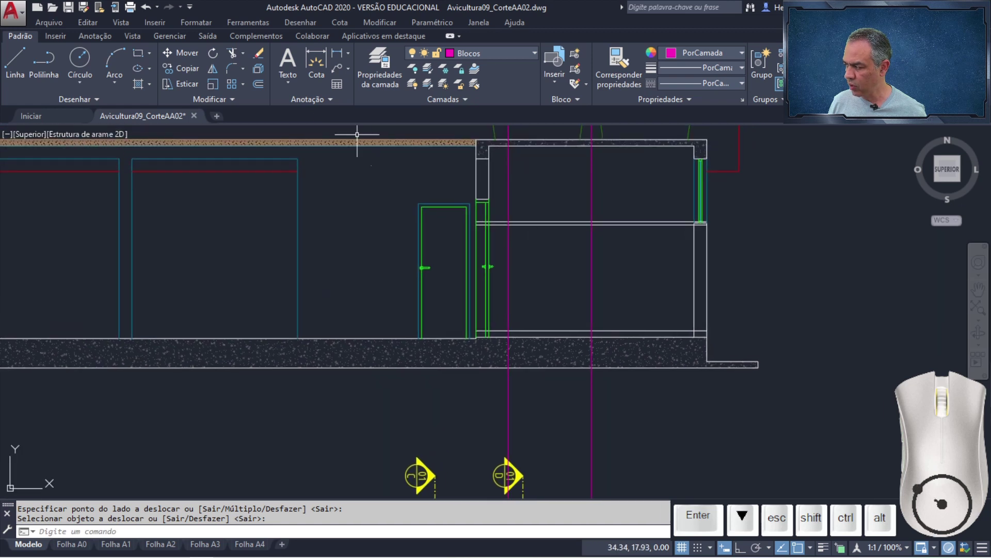
left_click(230, 53)
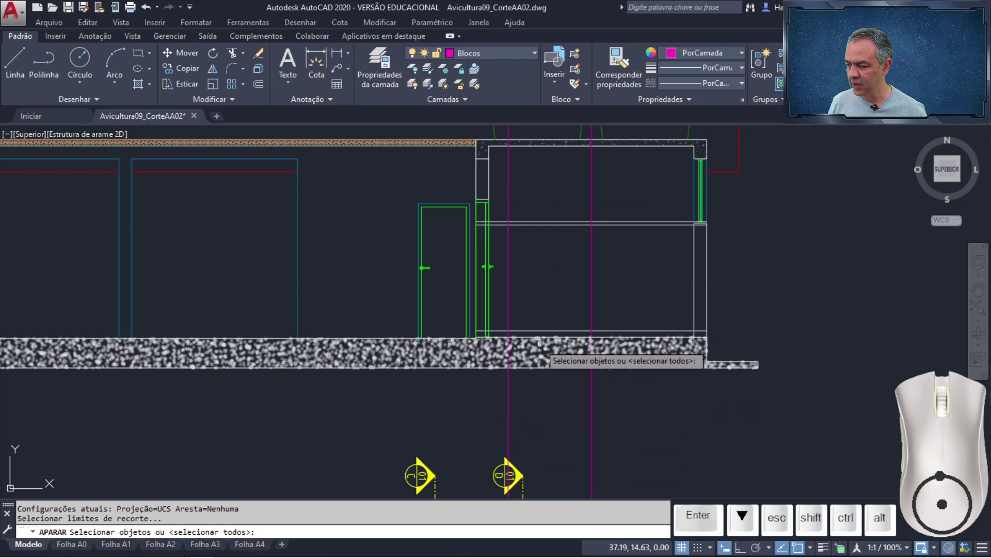
left_click(538, 337)
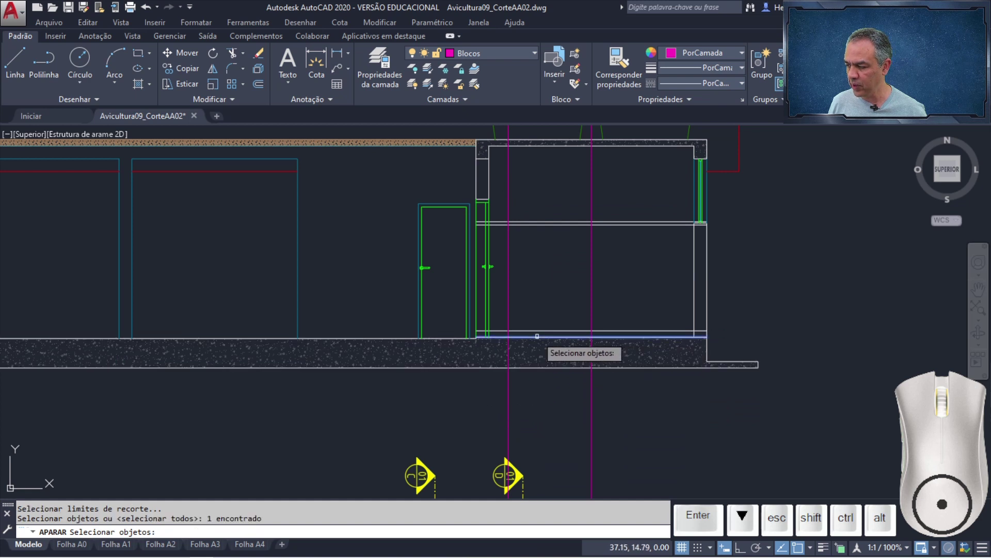
left_click(550, 223)
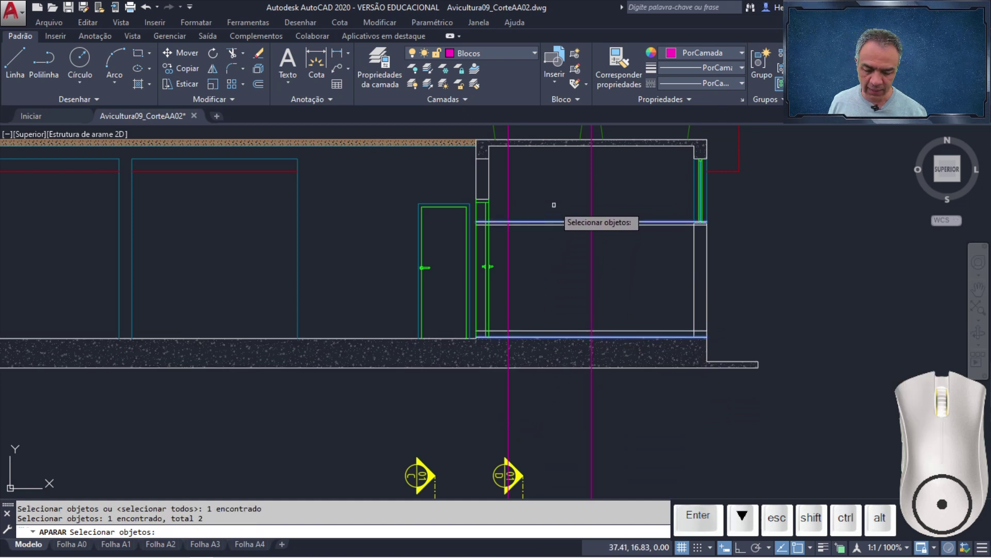
key("Return")
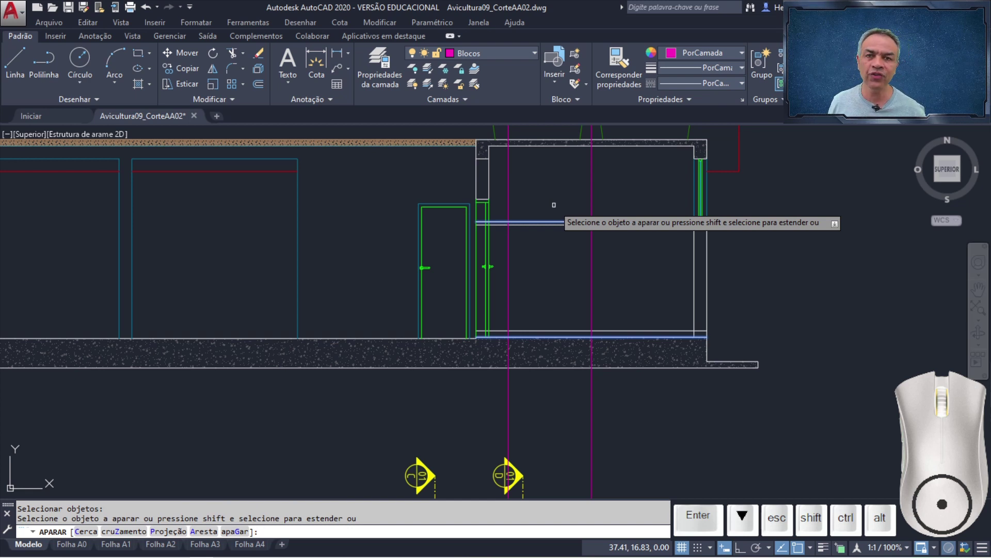
left_click_drag(610, 196, 500, 198)
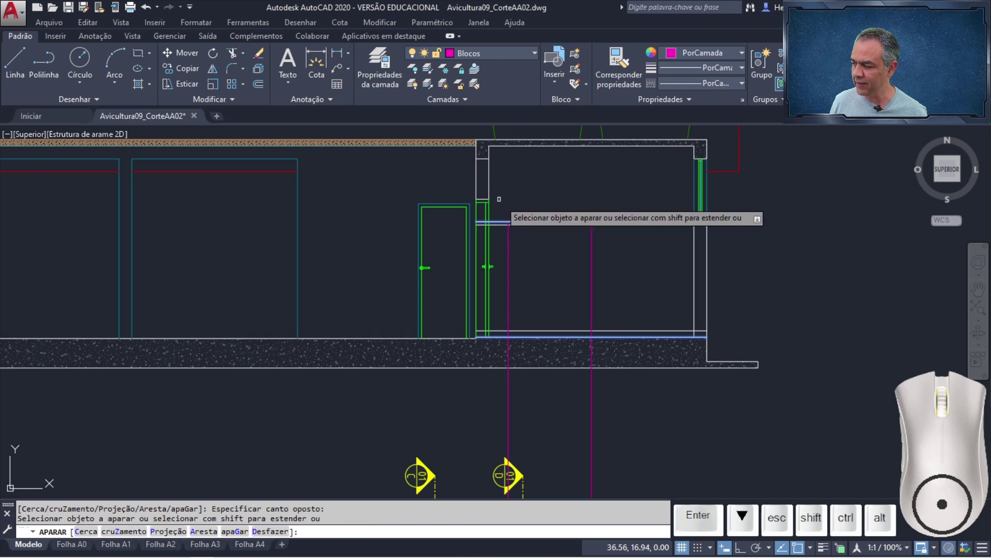
left_click_drag(599, 402, 457, 400)
key("Return")
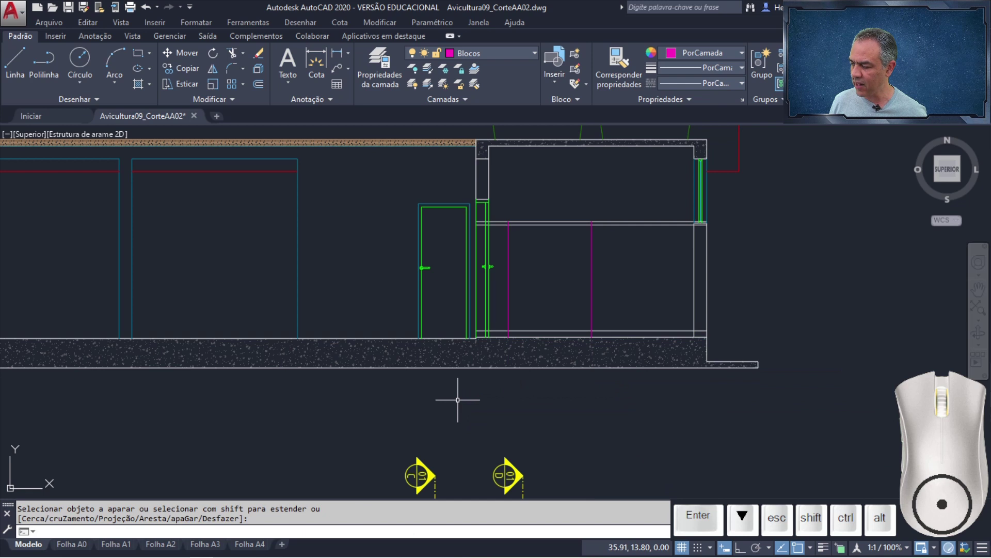
Trim the cabinet's three horizontal lines so they span only from the office side of the cut door to the cabinet's front line
key("Return")
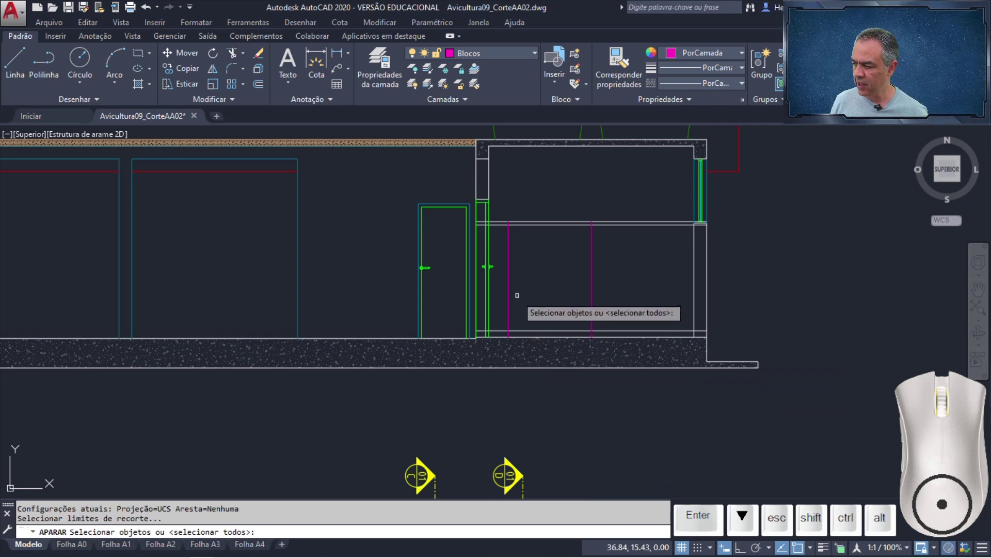
scroll(517, 295, "up", 4)
middle_click_drag(480, 226, 478, 310)
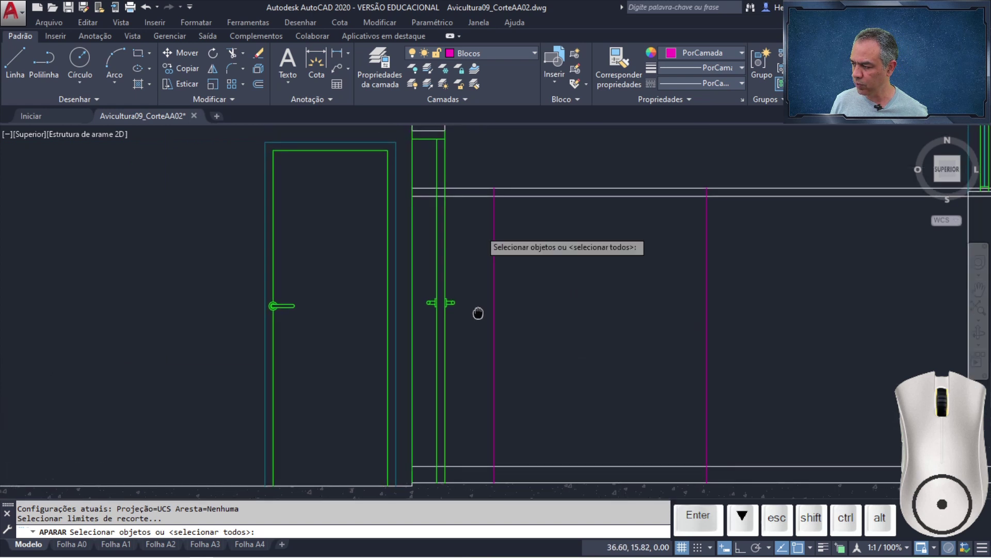
left_click(444, 284)
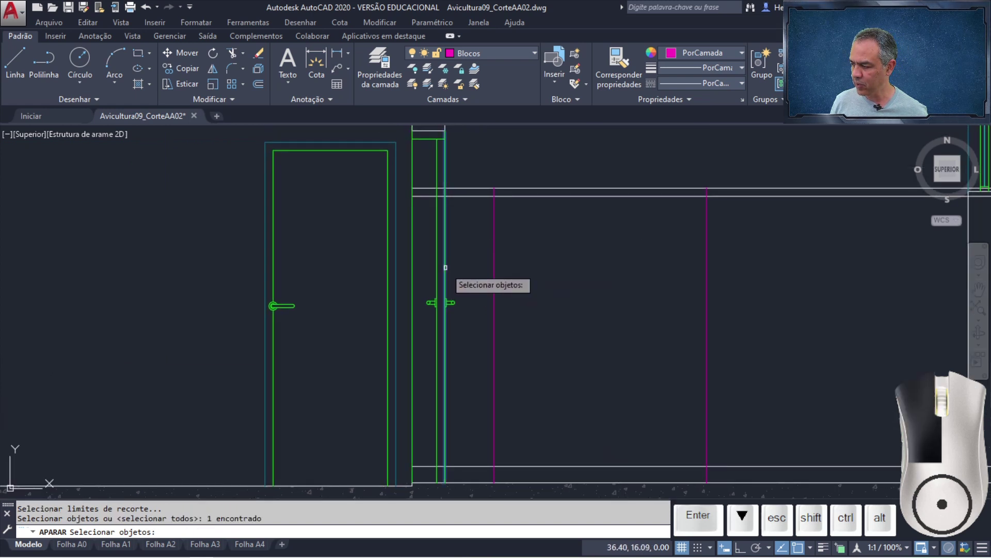
left_click(494, 268)
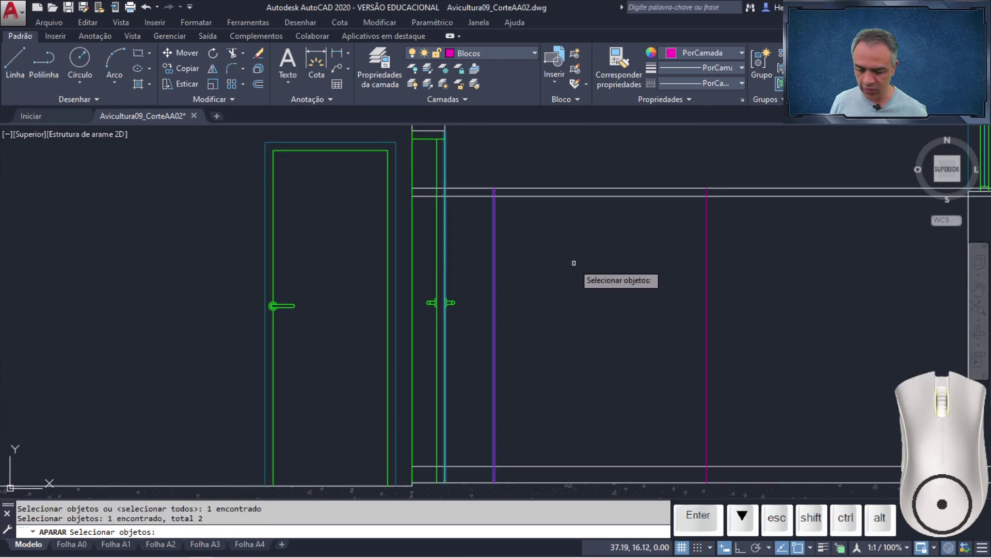
key("Return")
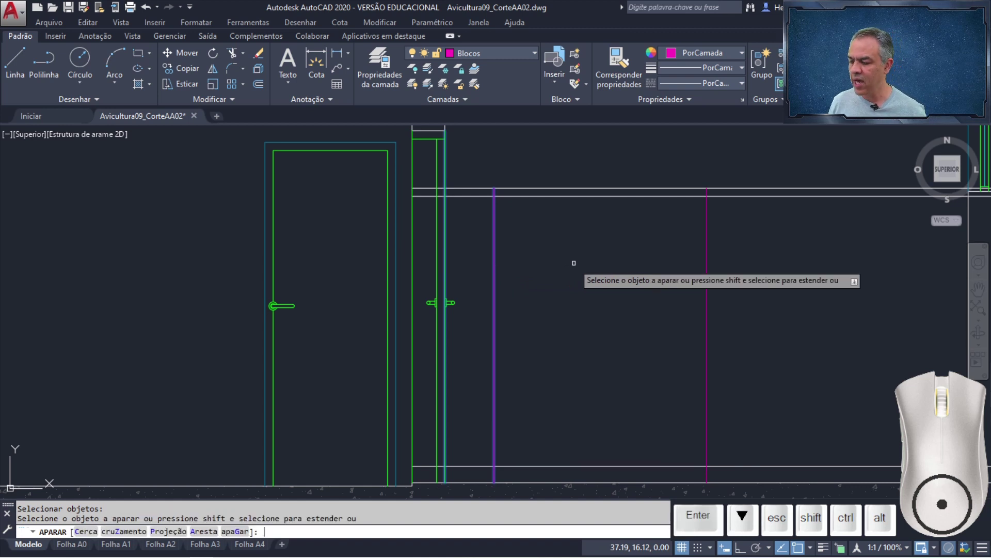
left_click(626, 157)
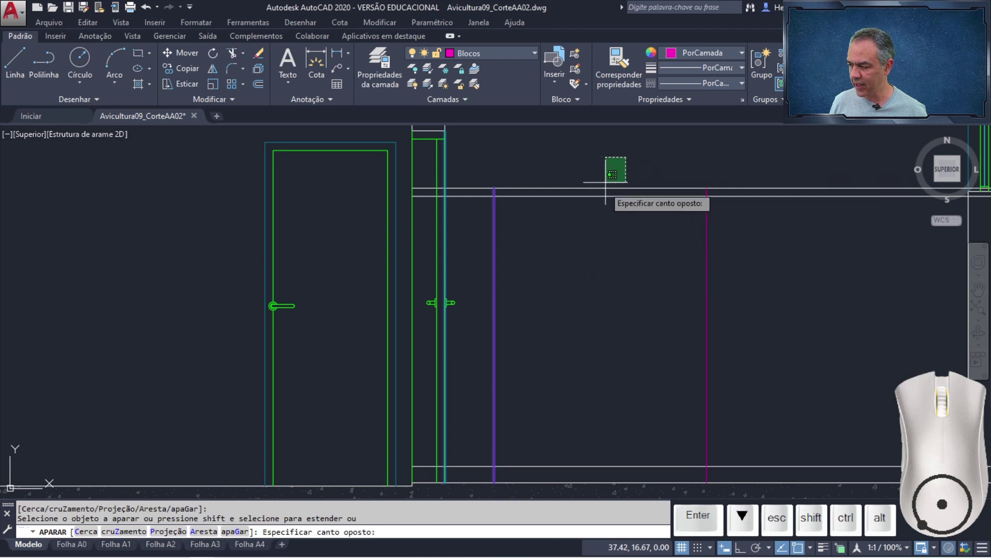
left_click(540, 472)
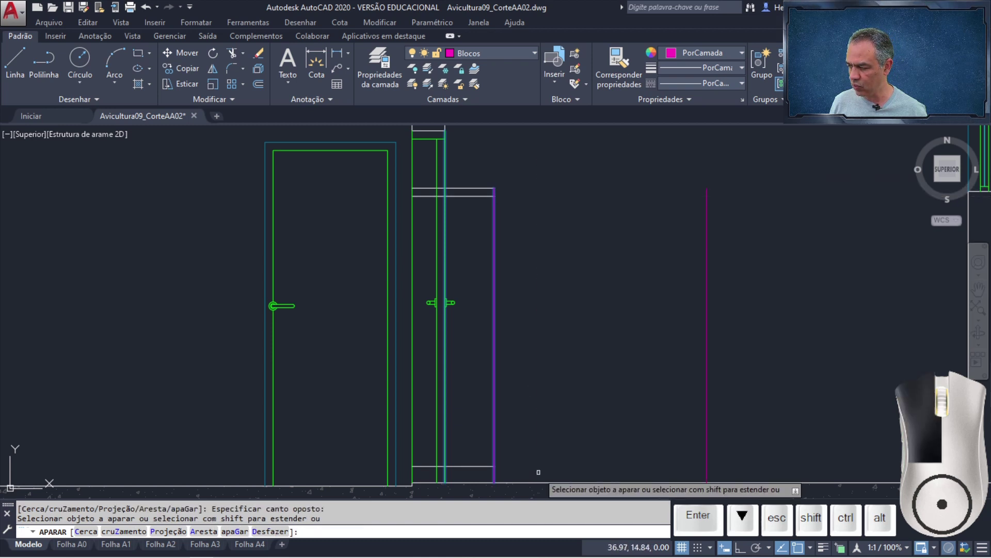
left_click(423, 171)
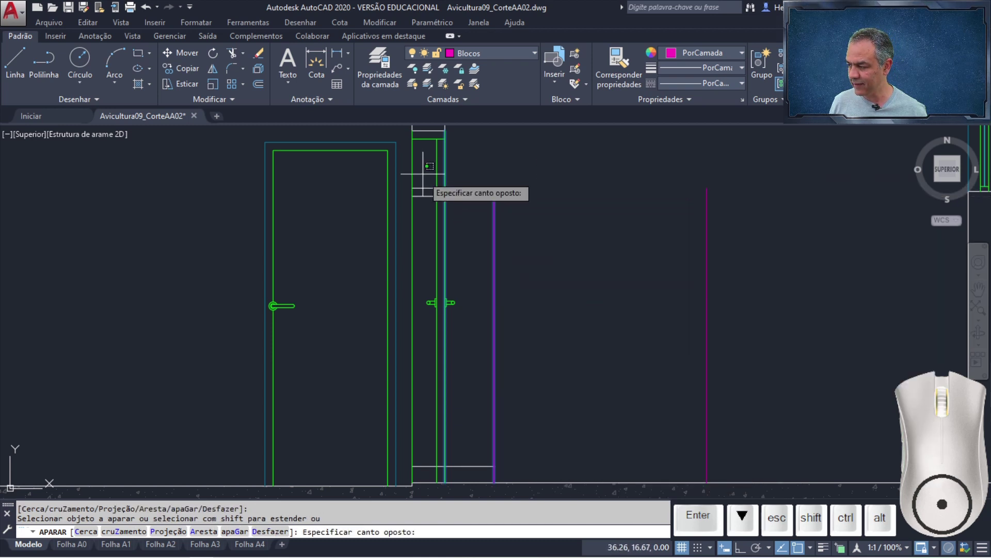
left_click(418, 474)
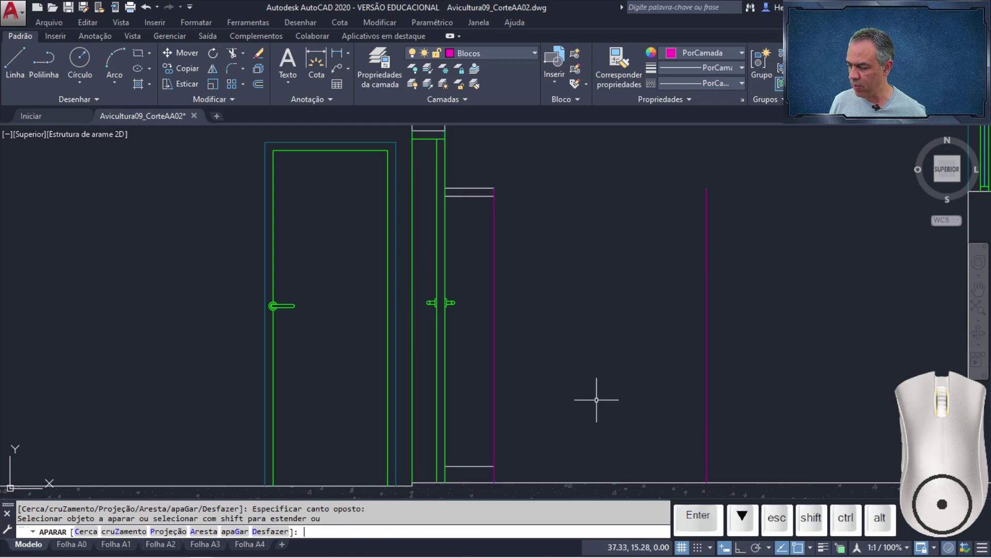
key("Return")
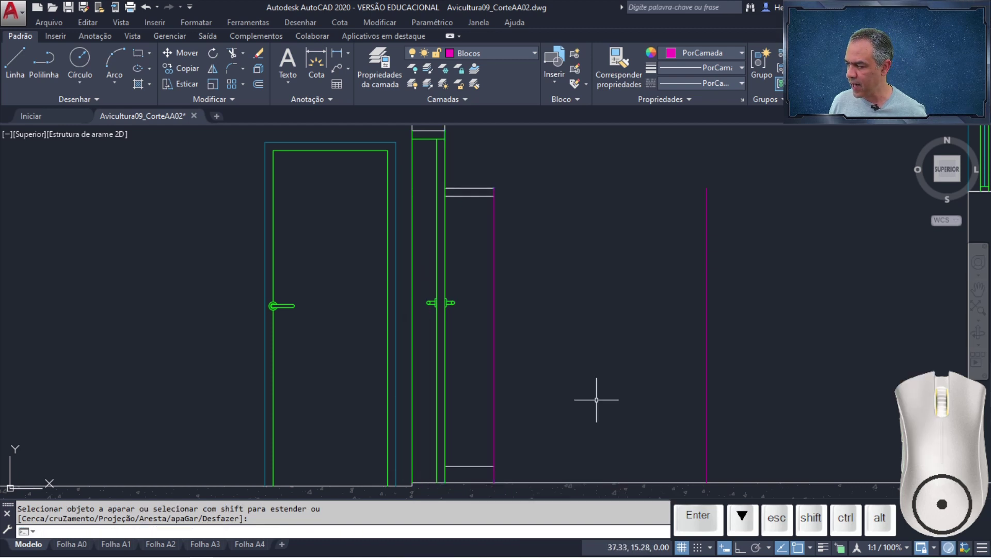
Match the cabinet's three horizontal lines to the Blocos layer, using its vertical front line as the layer source
left_click(475, 84)
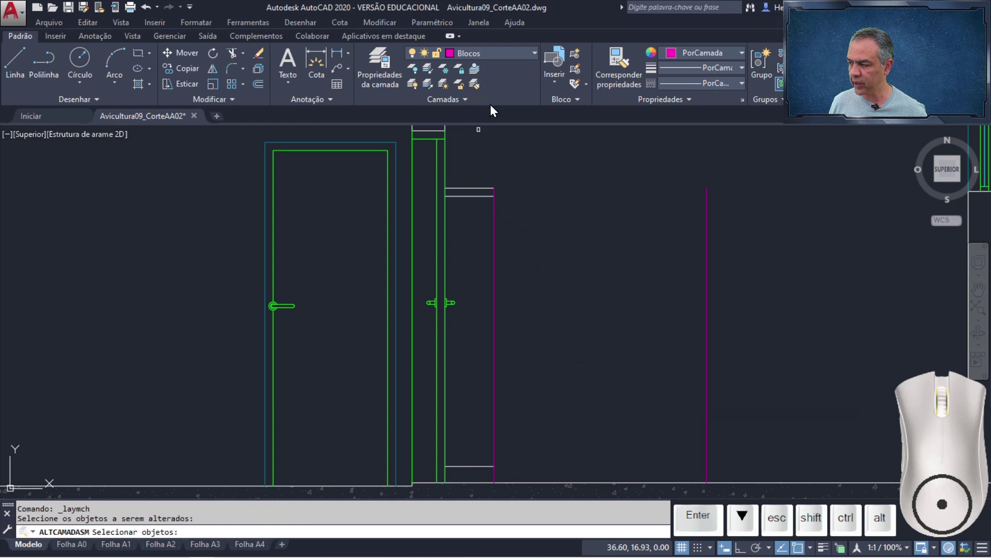
left_click(486, 174)
left_click(475, 466)
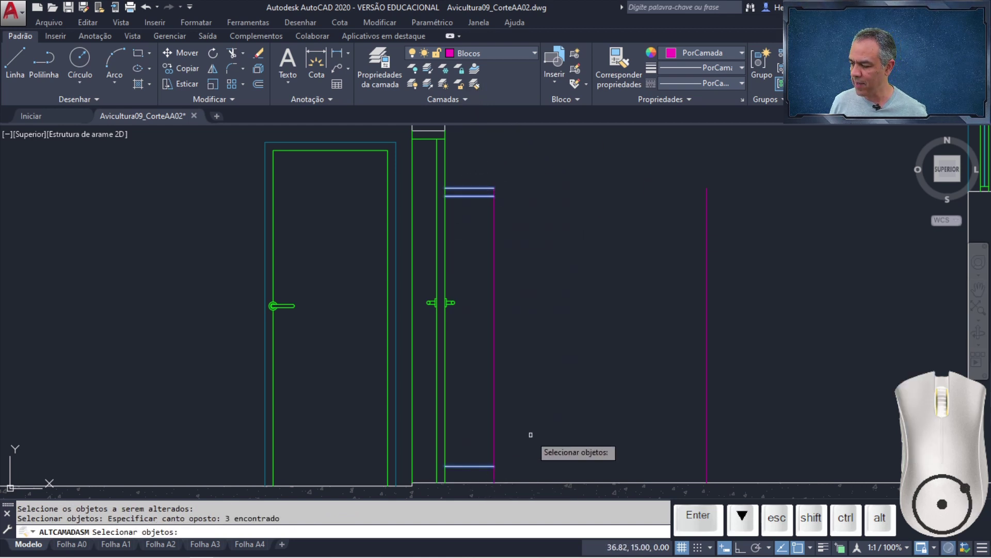
key("Return")
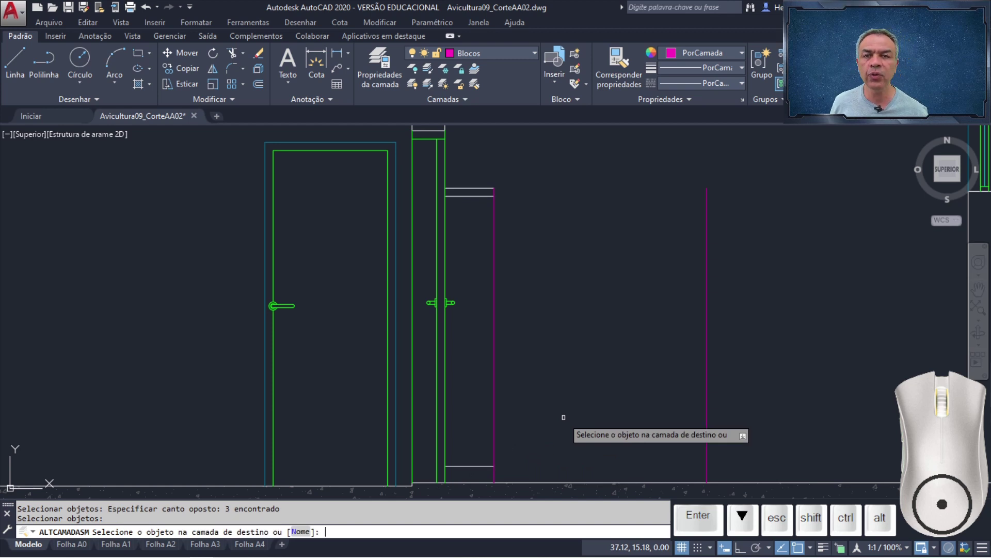
left_click(494, 343)
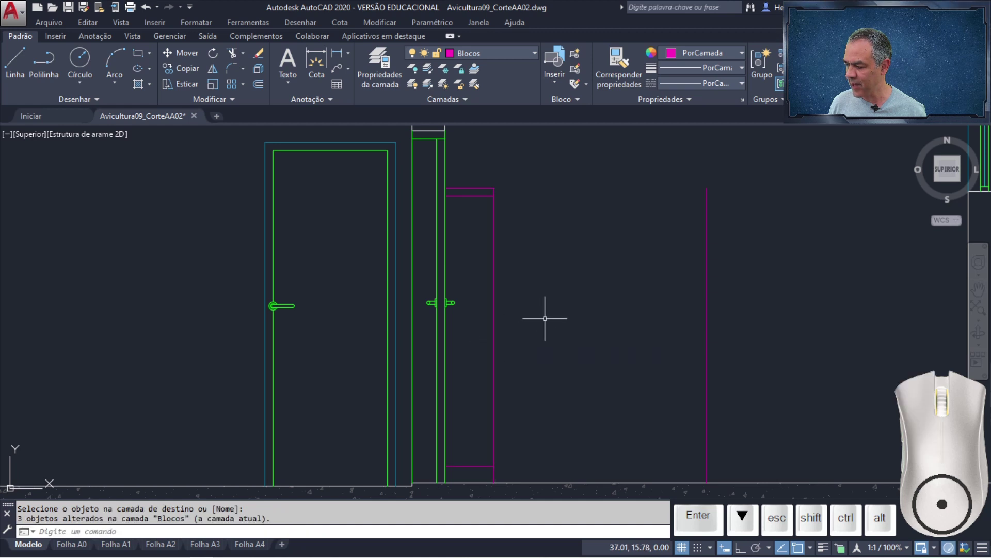
Offset the cabinet's vertical front line by 0.025 toward the cabinet's inside
left_click(259, 84)
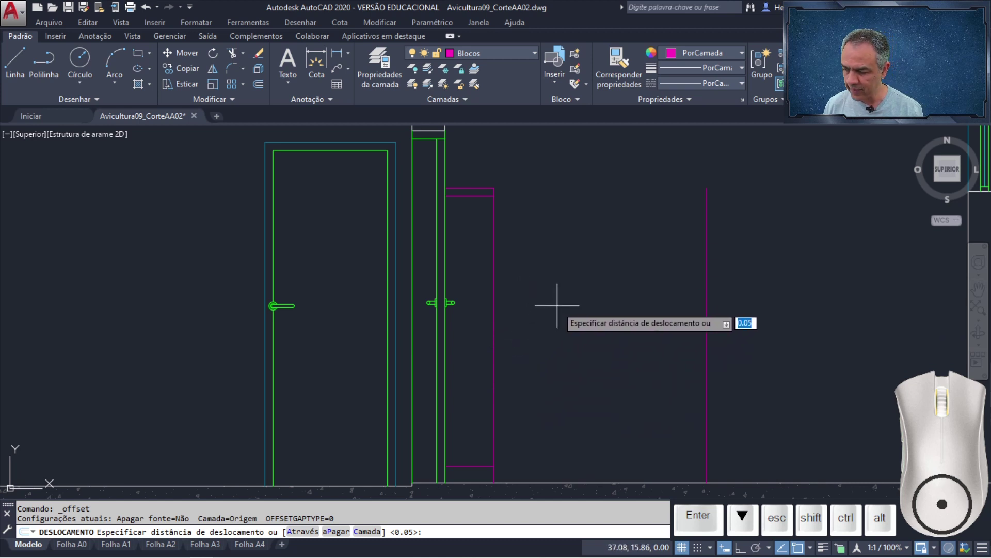
type("0.02")
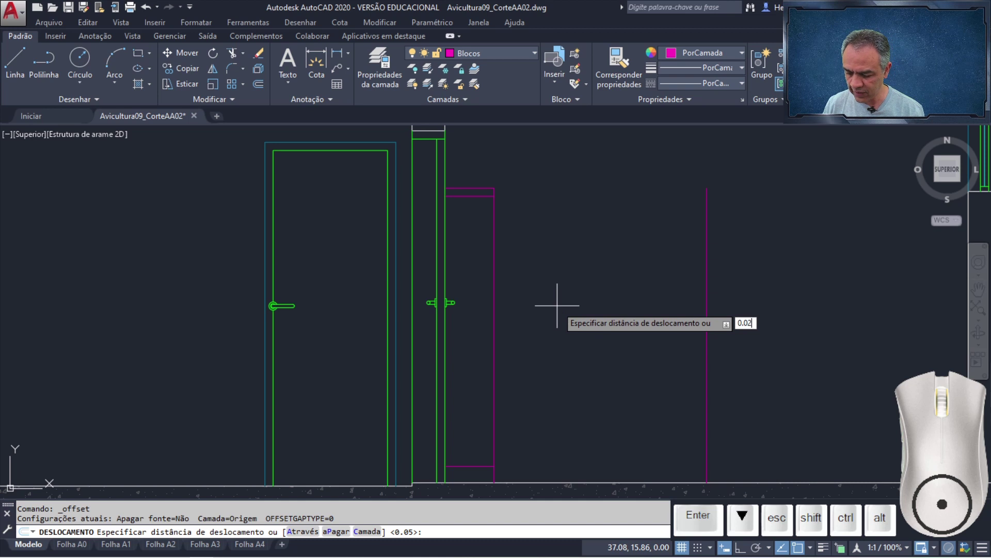
type("5")
key("Return")
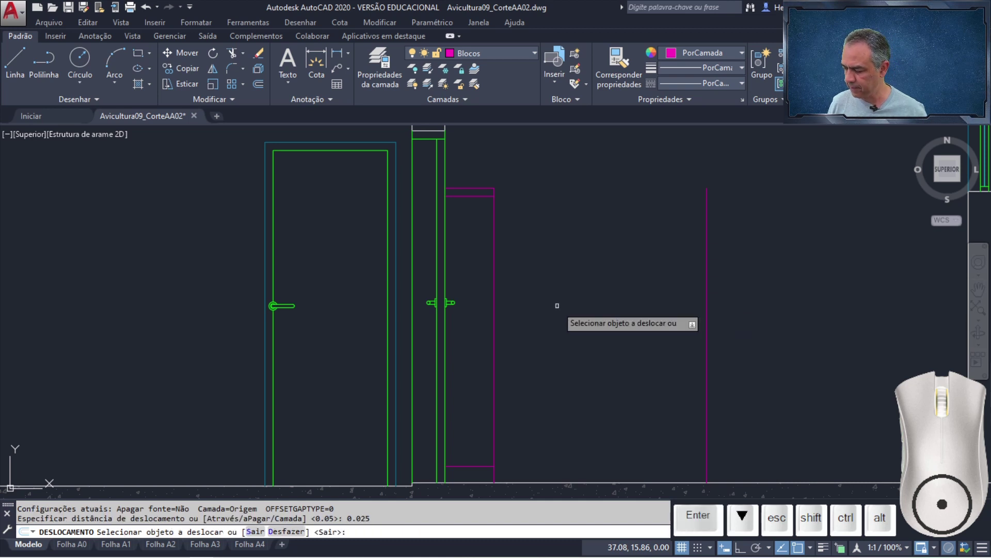
left_click(492, 313)
left_click(474, 317)
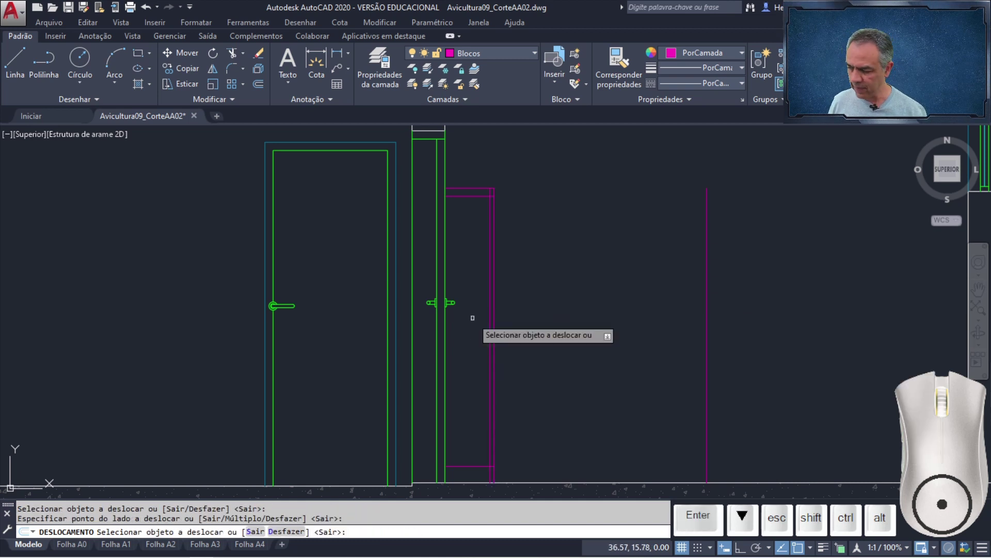
key("Return")
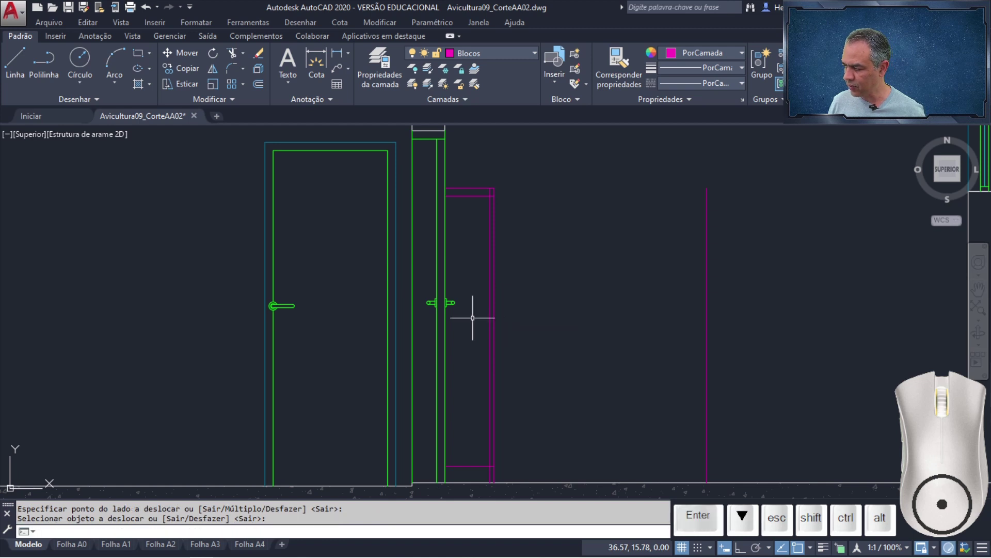
Trim the front line between the cabinet's top and base, and the inner line within the top and base, leaving both projecting
left_click(230, 54)
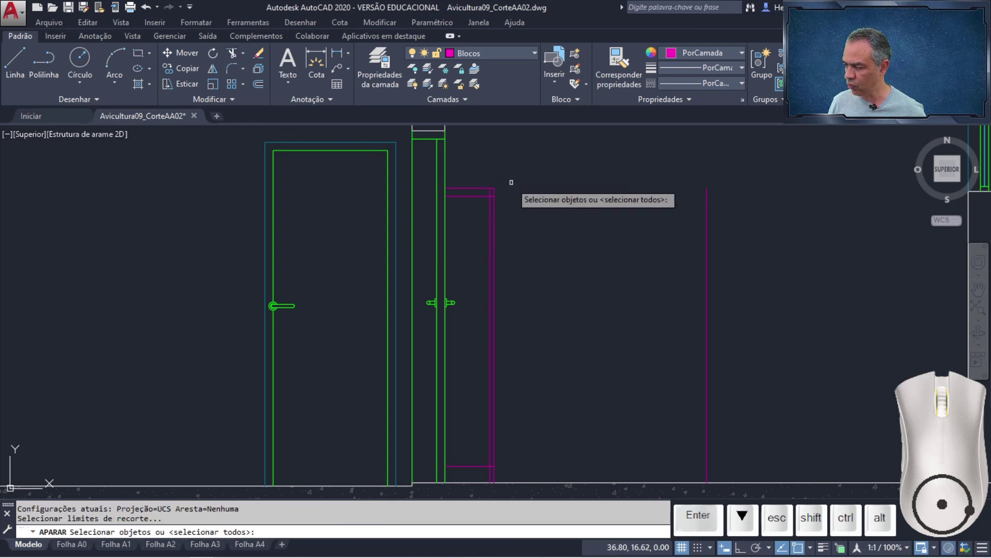
key("Return")
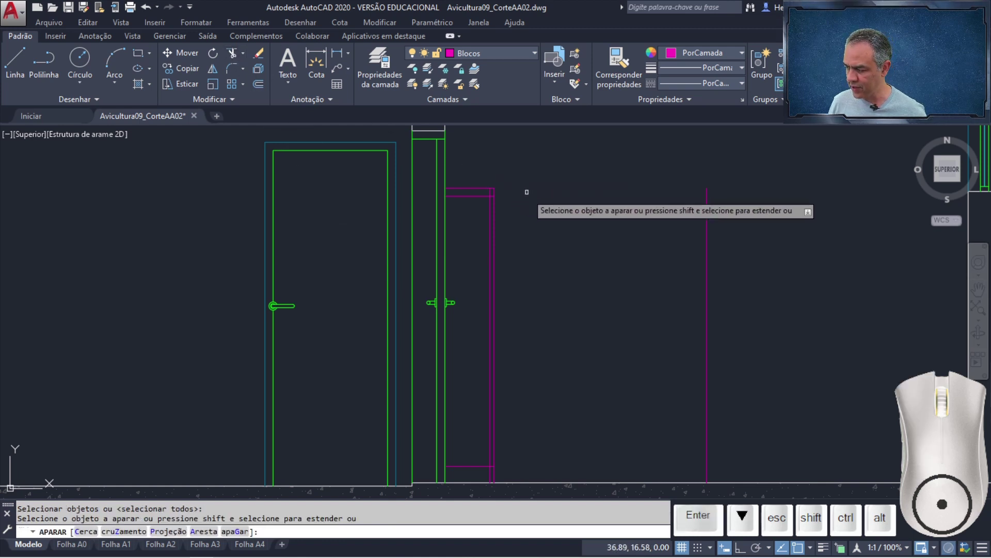
left_click(495, 287)
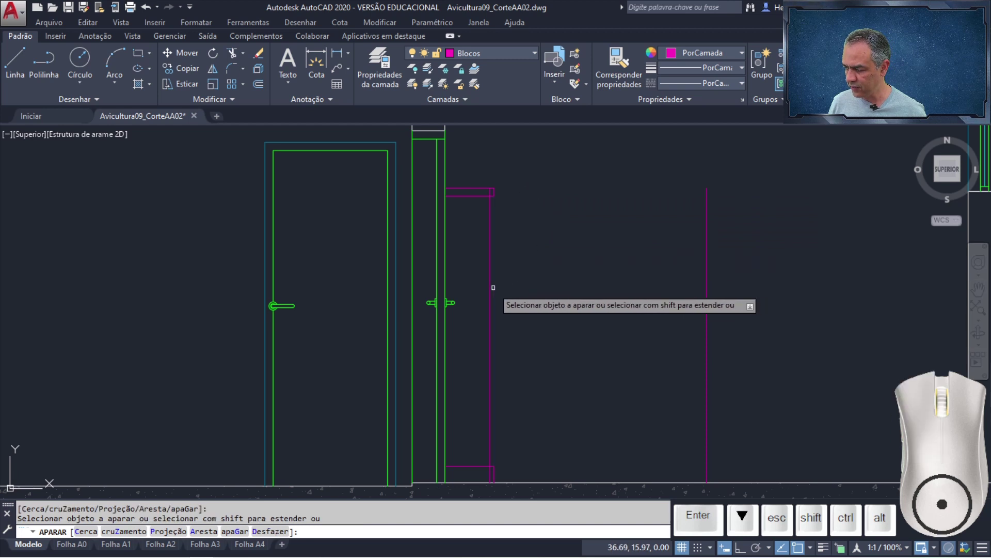
scroll(497, 188, "up", 5)
scroll(497, 188, "up", 2)
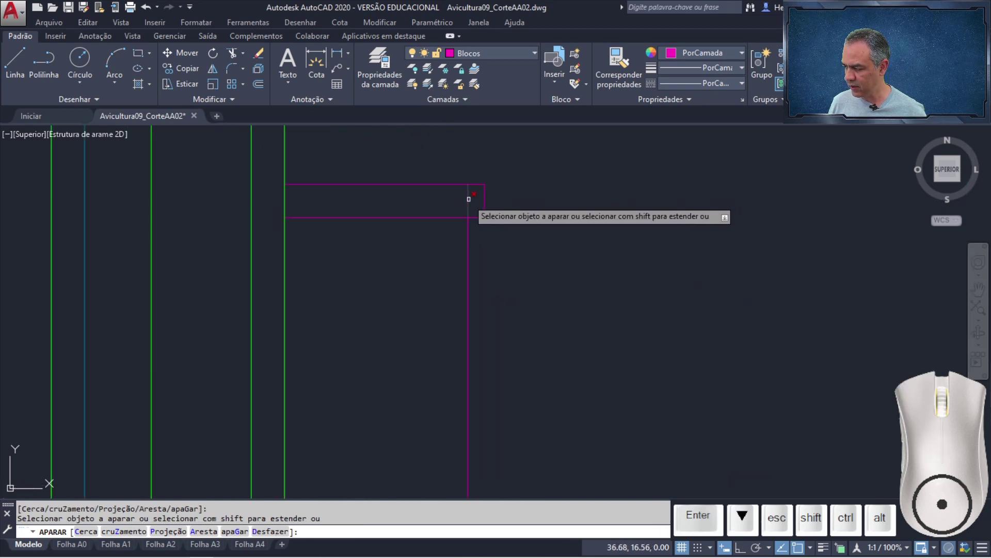
scroll(535, 327, "down", 4)
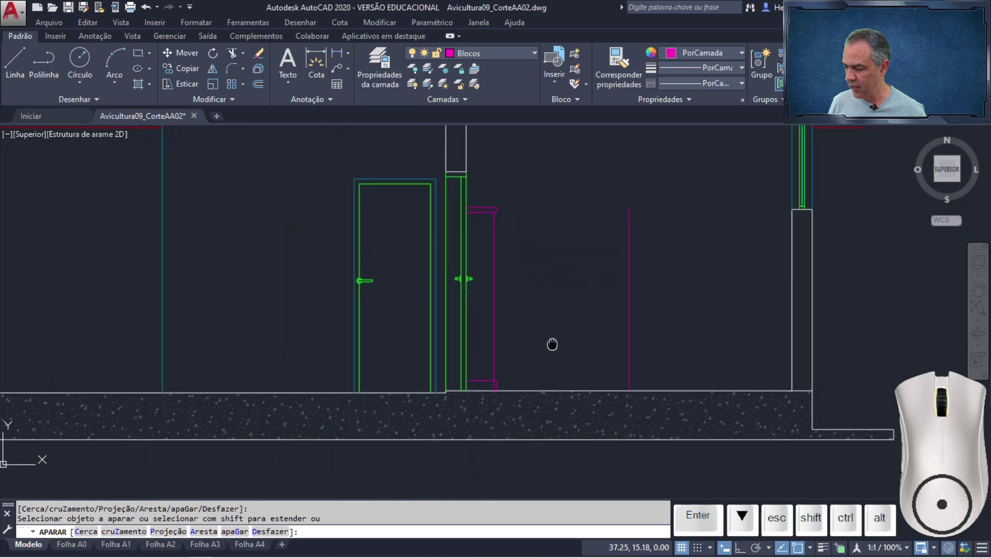
scroll(491, 306, "up", 2)
left_click(463, 294)
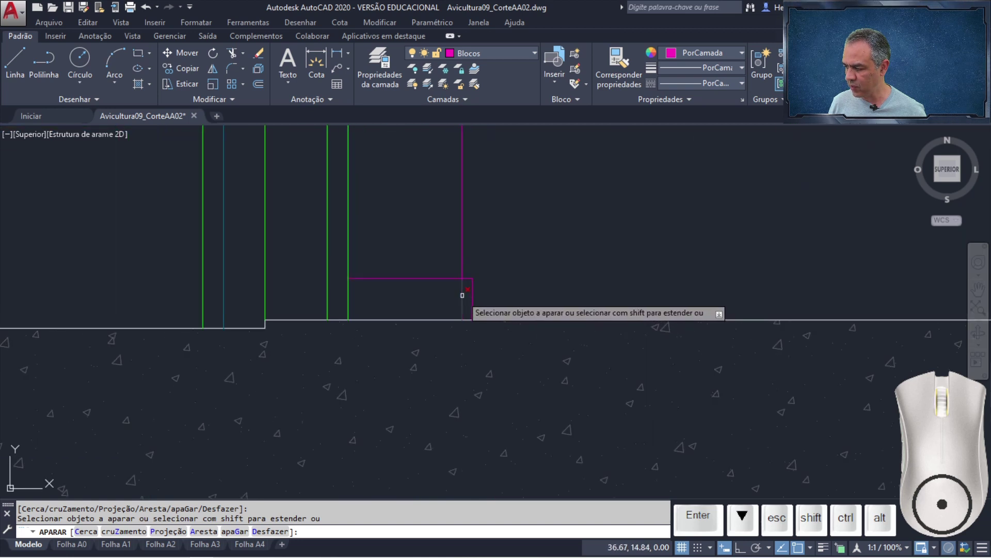
key("Return")
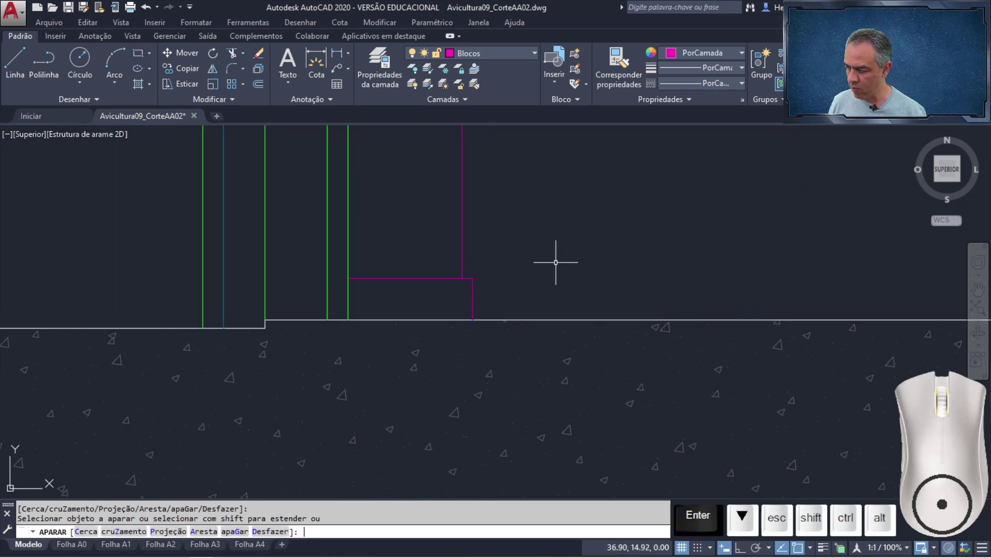
Load the MesaCadeira_VL drawing from the Blocos folder as a source of blocks from other drawings
scroll(553, 262, "down", 3)
scroll(589, 192, "down", 2)
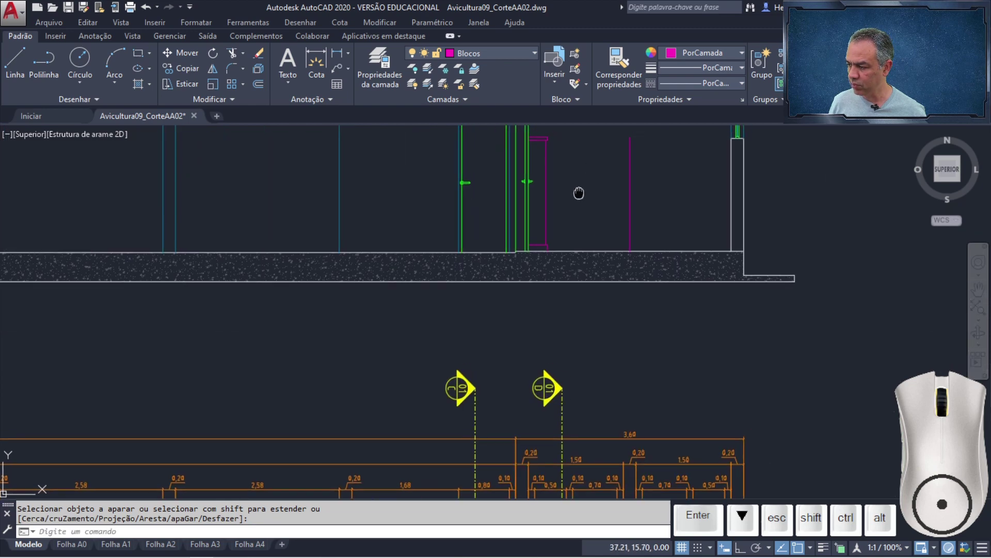
middle_click_drag(578, 193, 524, 258)
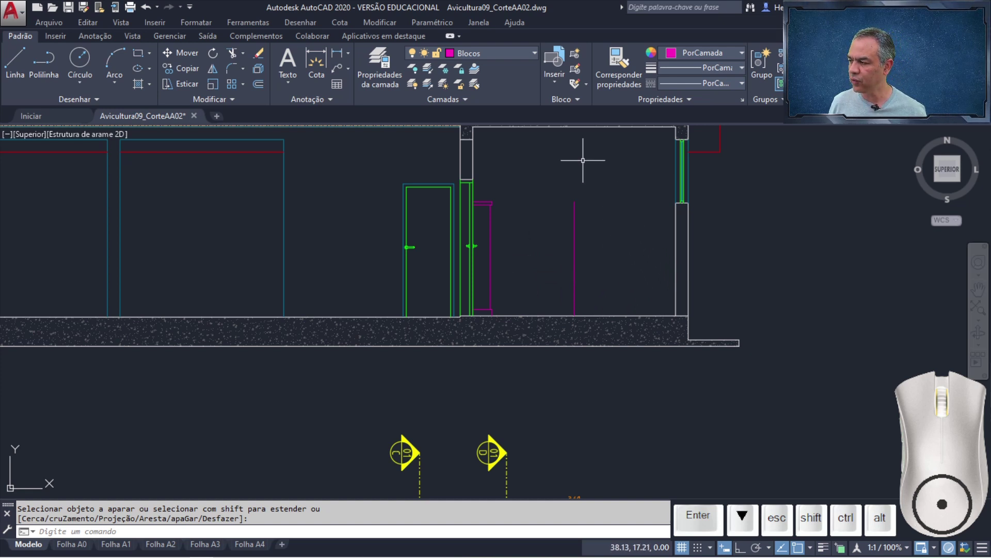
left_click(556, 83)
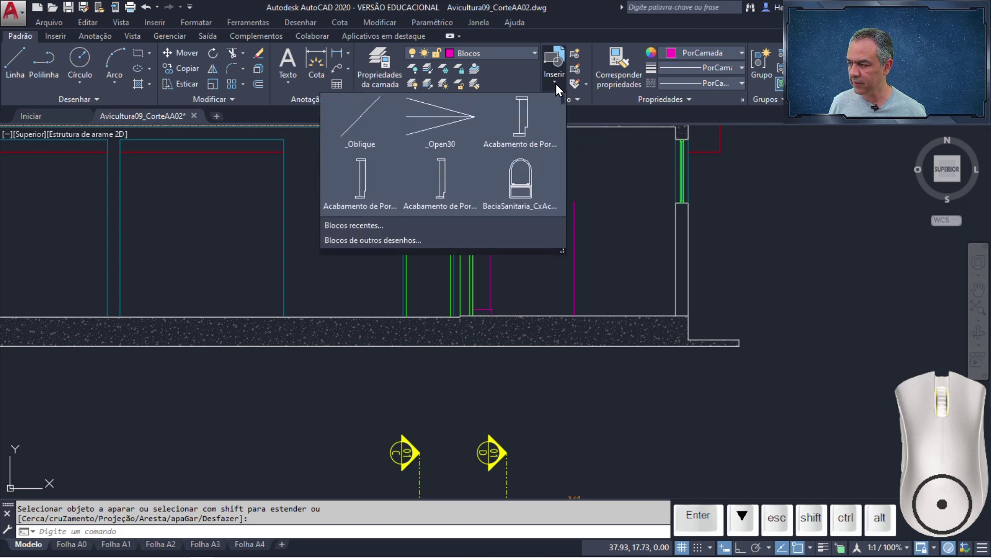
left_click(413, 240)
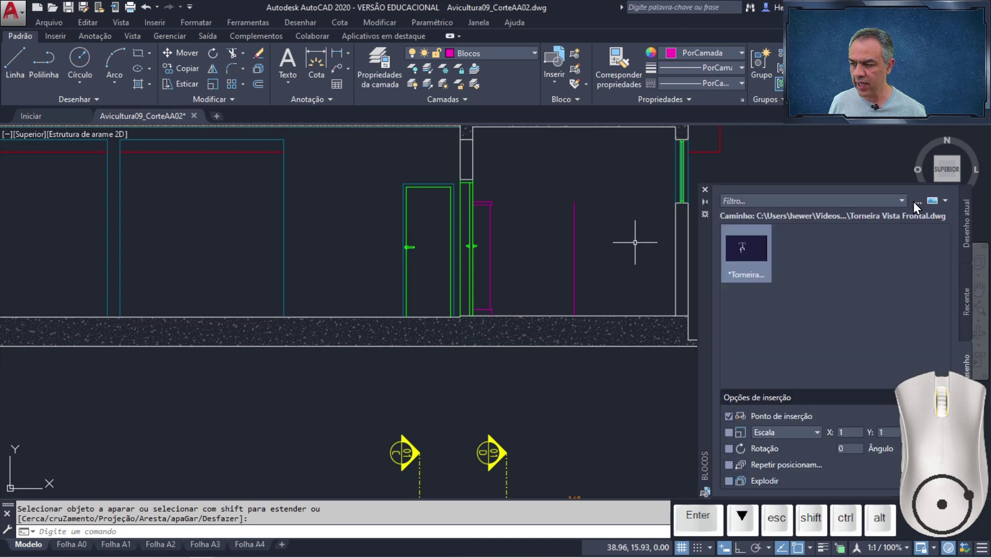
left_click(919, 202)
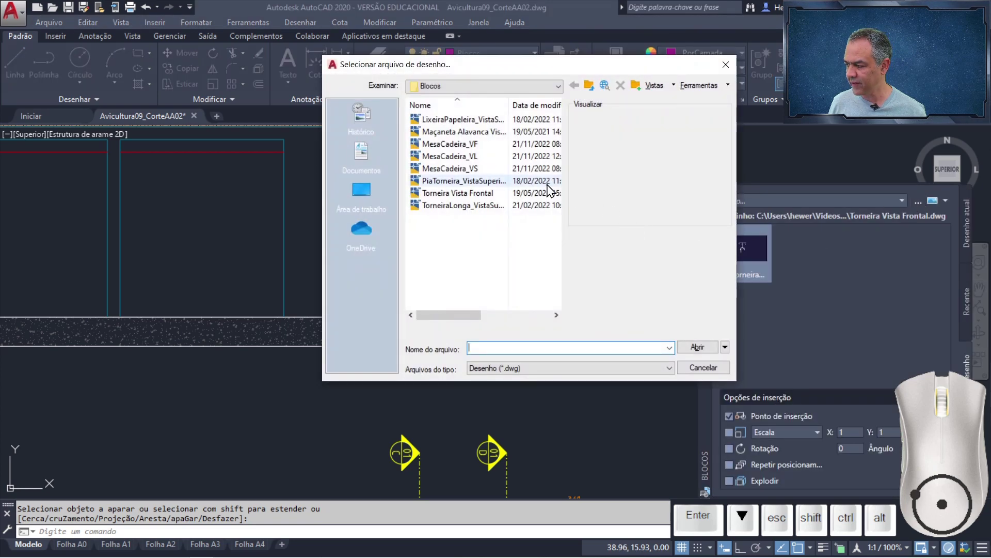
left_click(471, 157)
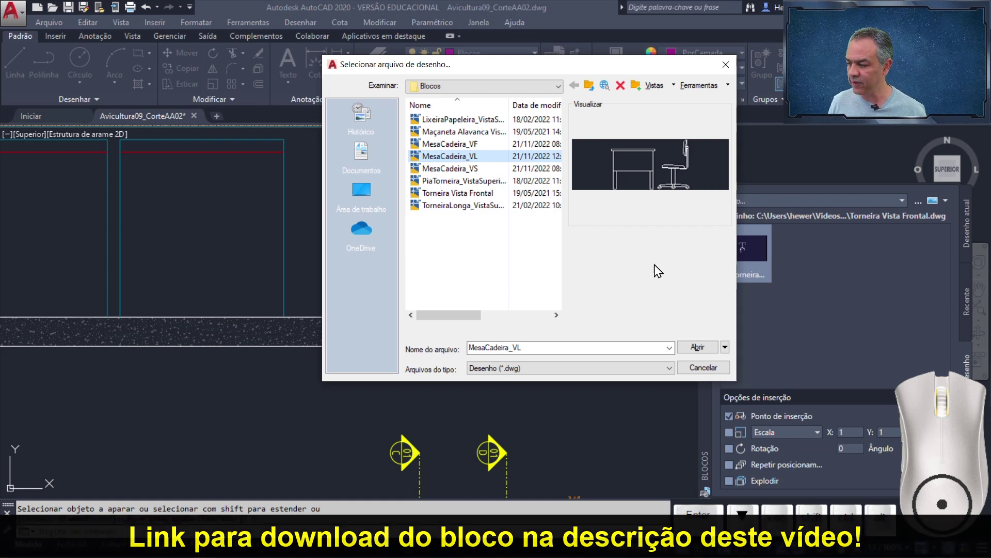
left_click(695, 346)
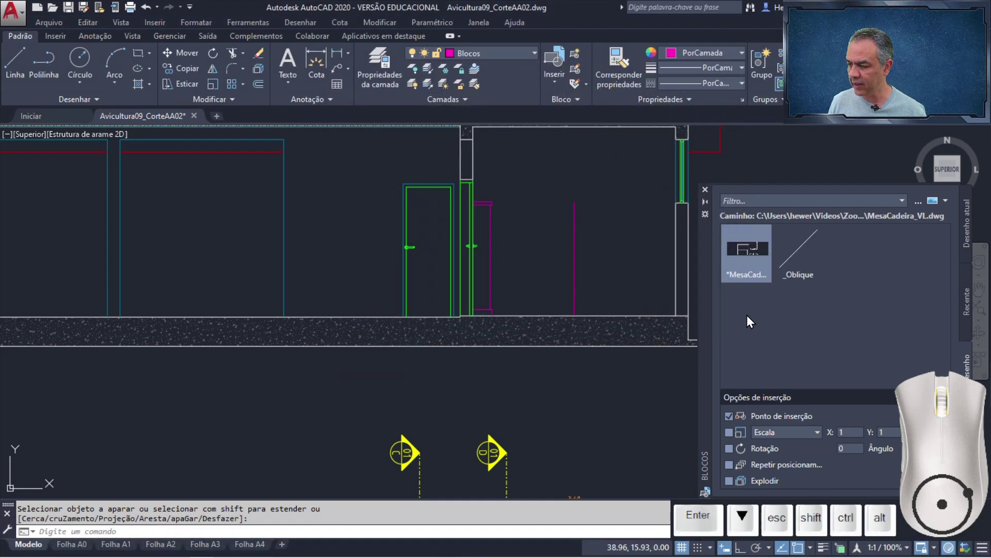
Insert the MesaCadeira_VL desk-and-chair block on the office floor line, between the vertical guide line and the outer wall
left_click(746, 262)
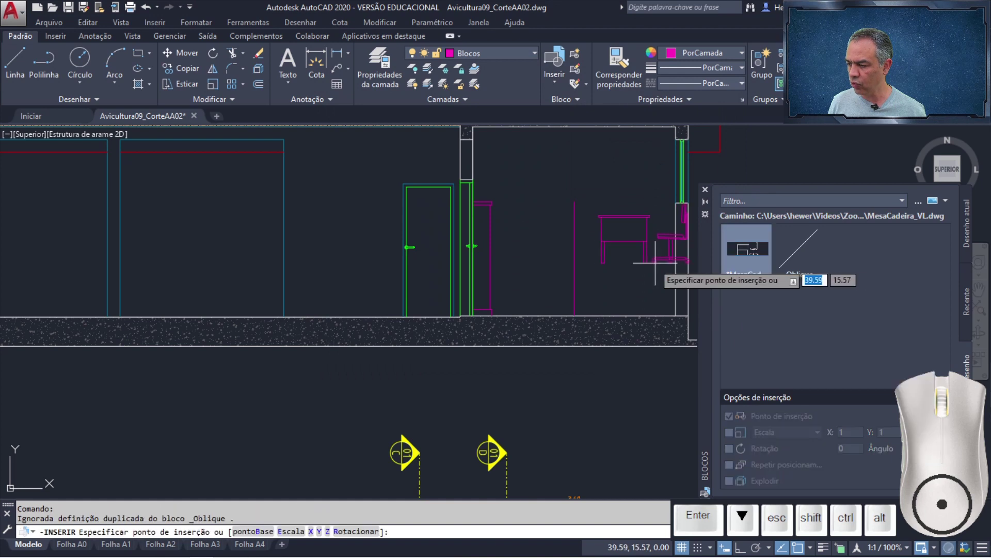
scroll(641, 282, "up", 5)
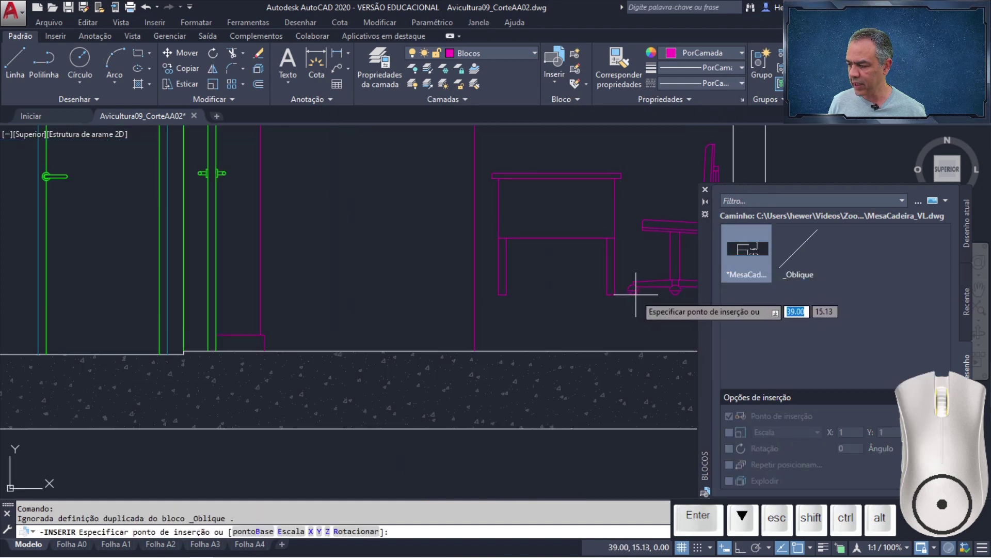
middle_click_drag(640, 282, 419, 279)
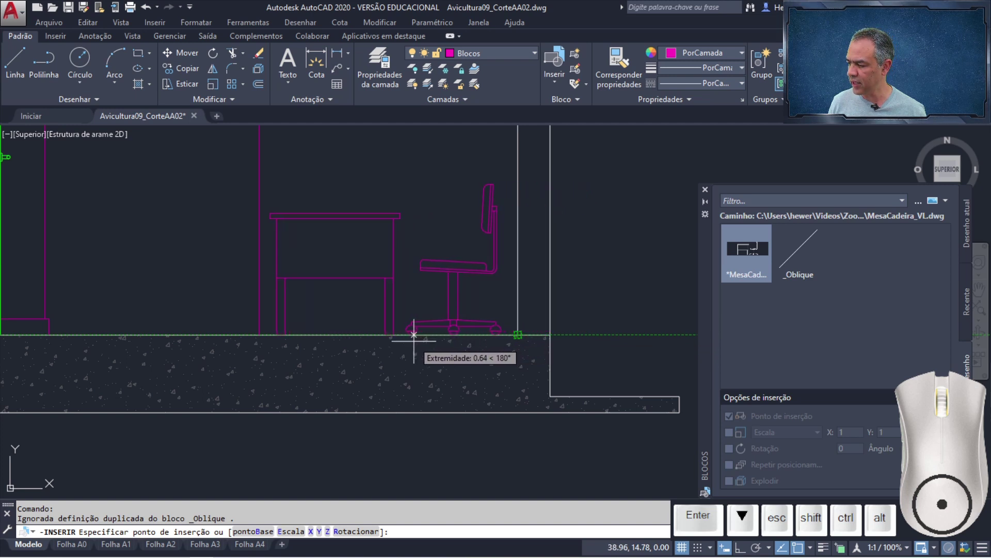
left_click(413, 335)
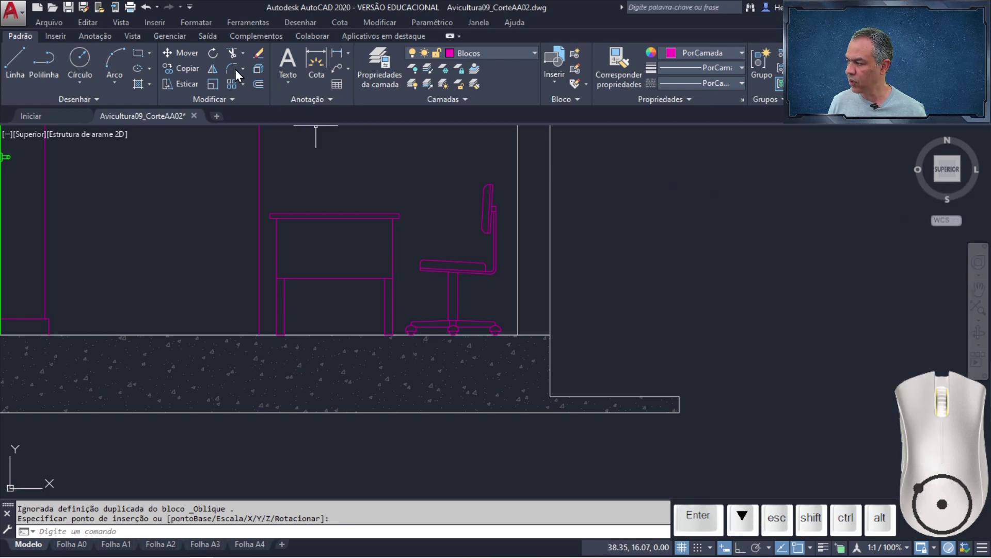
Move the desk-and-chair block by the desktop's upper corner nearest the vertical guide line until it meets that line
left_click(175, 53)
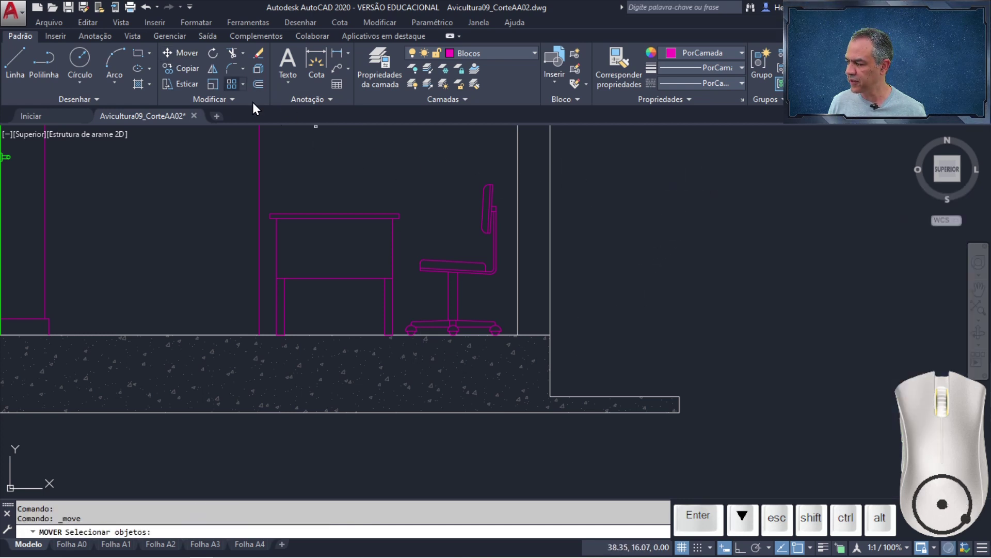
left_click(355, 181)
left_click(331, 232)
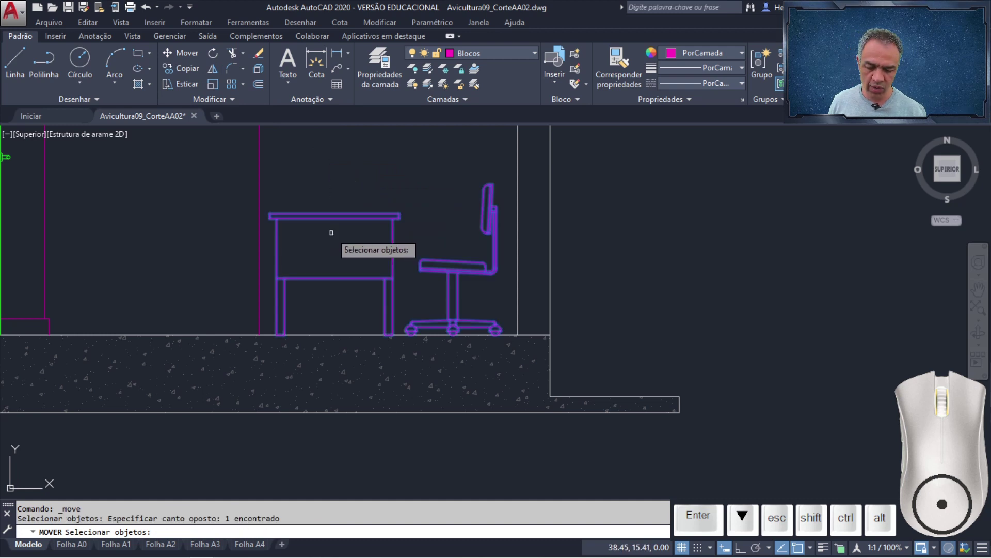
key("Return")
scroll(247, 223, "up", 5)
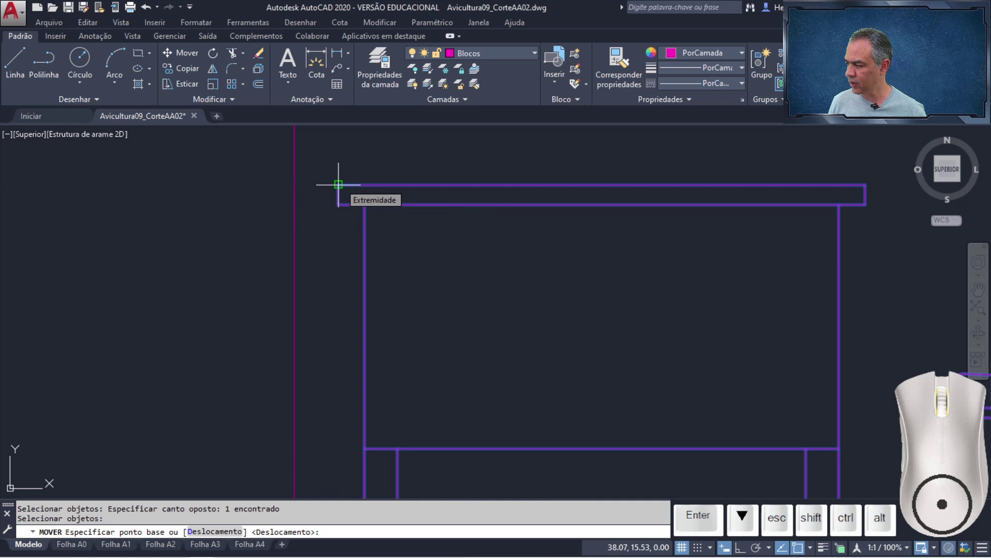
left_click(338, 184)
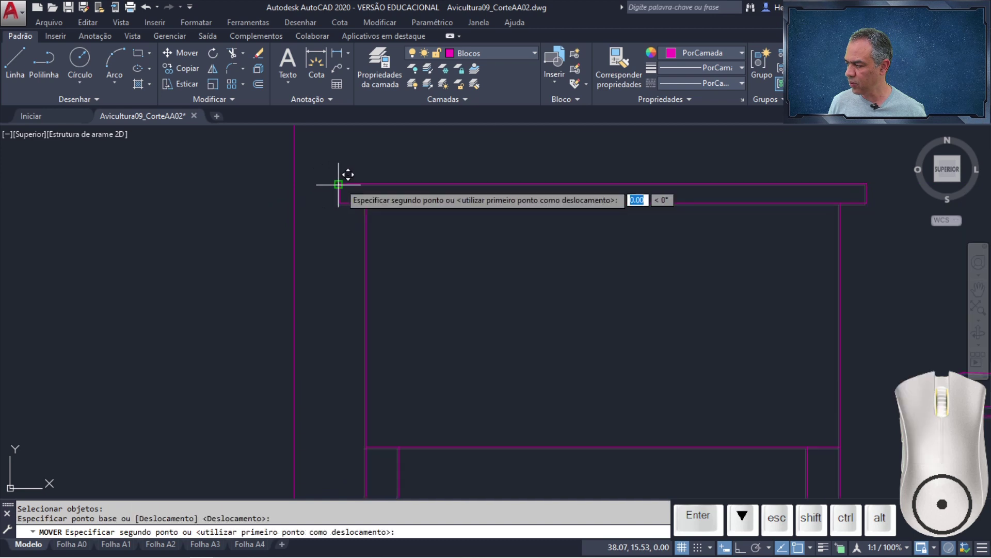
left_click(304, 175)
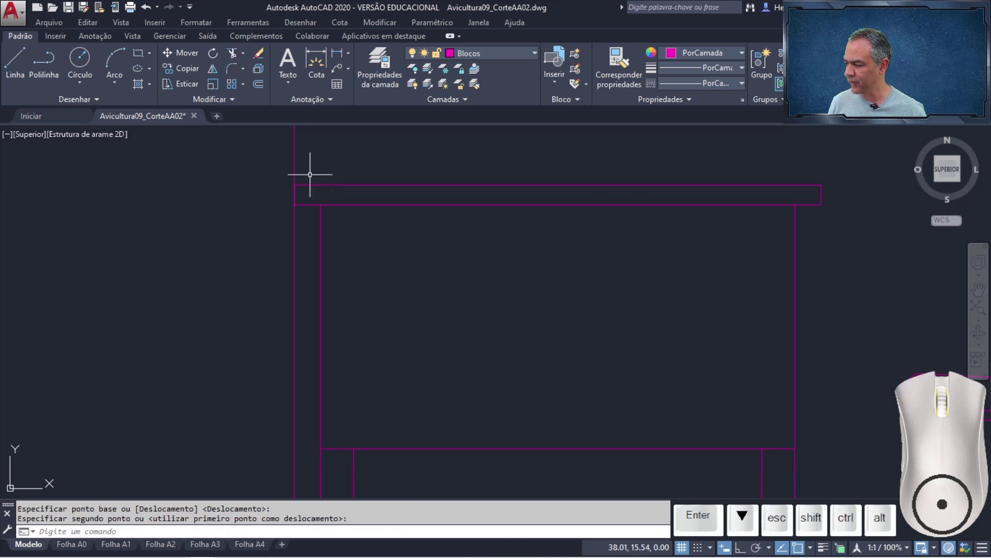
Delete the vertical guide line at the edge of the desk
left_click(294, 155)
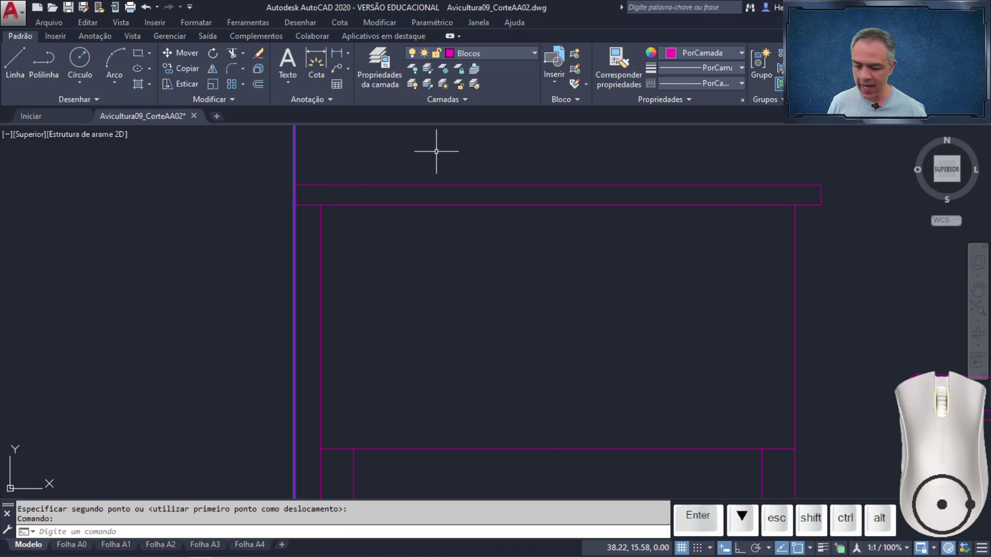
key("Delete")
scroll(364, 154, "down", 8)
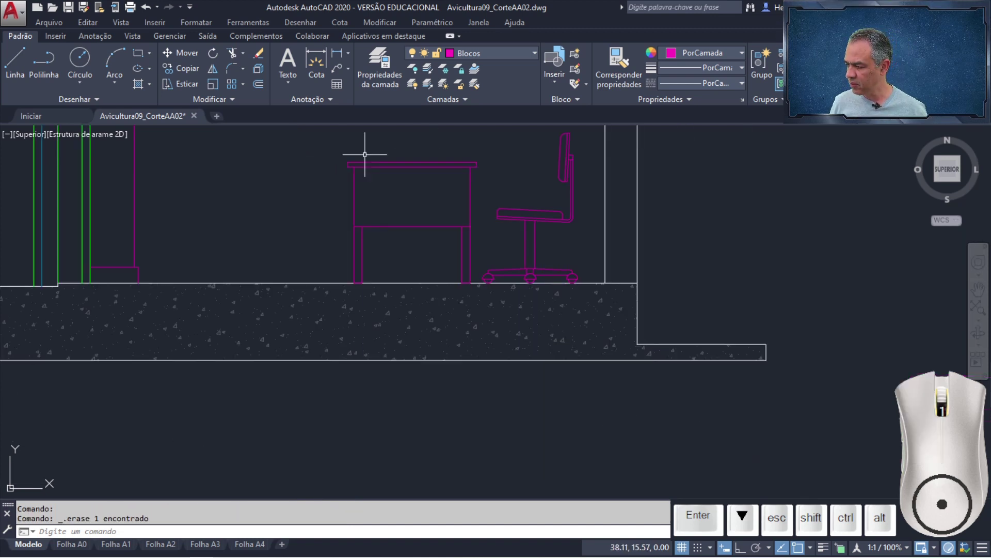
mouse_move(372, 159)
middle_mouse_down()
mouse_move(463, 270)
mouse_move(529, 328)
middle_mouse_up()
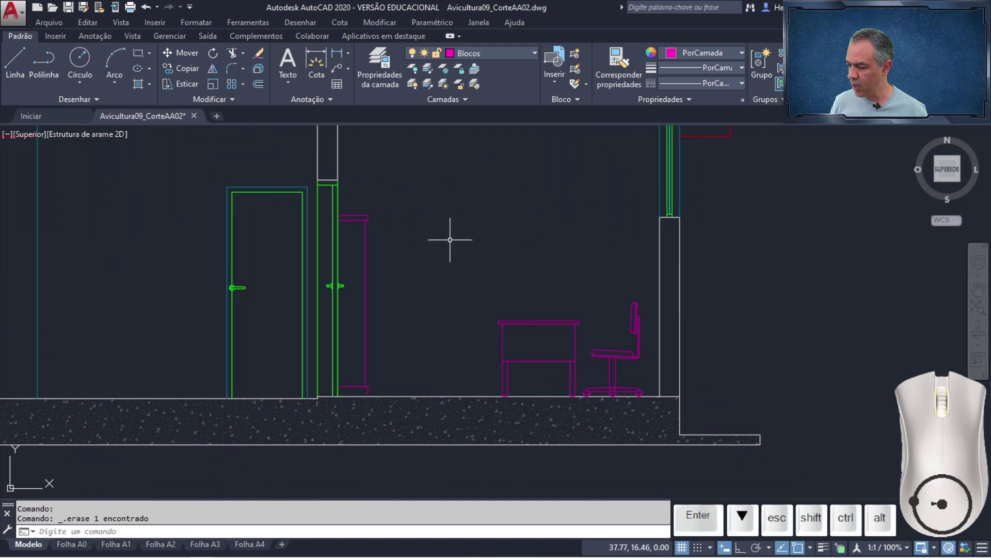
Send the desk-and-chair block to the back of the draw order, behind the floor line
scroll(618, 413, "up", 6)
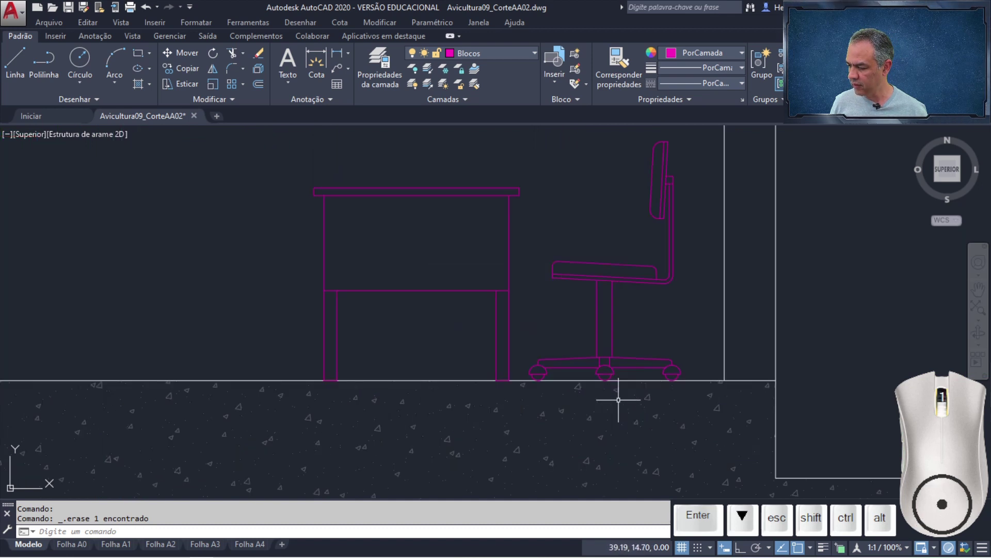
scroll(606, 337, "up", 1)
middle_click_drag(562, 310, 558, 343)
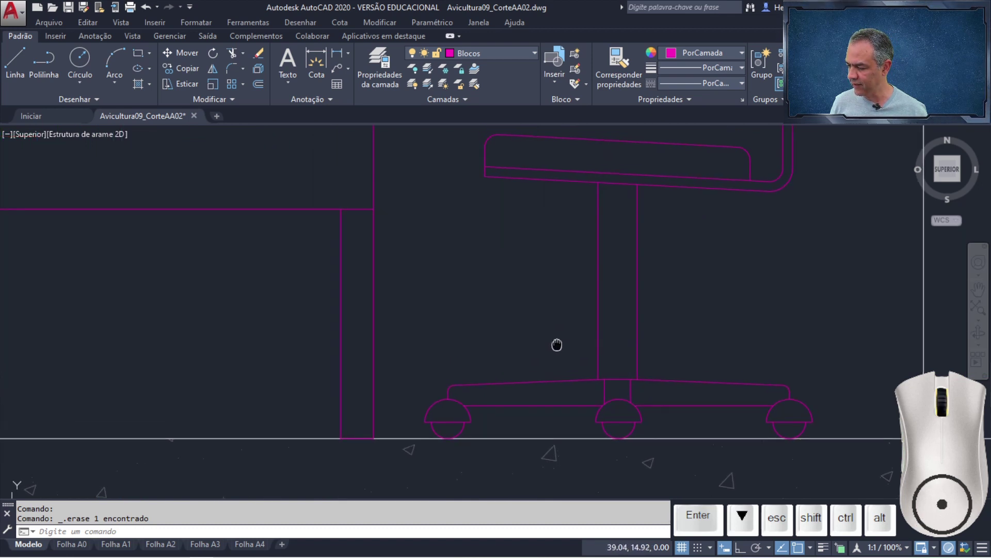
scroll(458, 422, "up", 1)
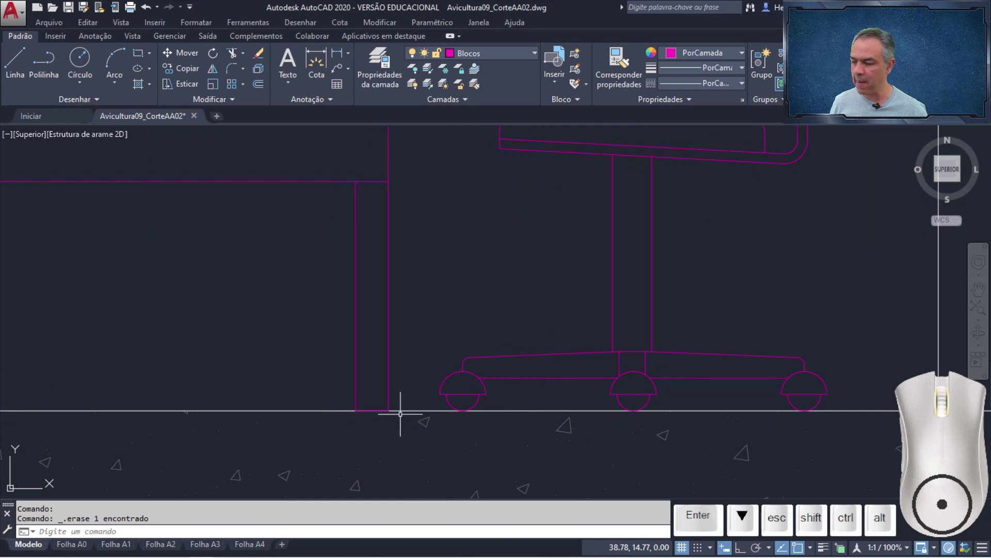
left_click(233, 100)
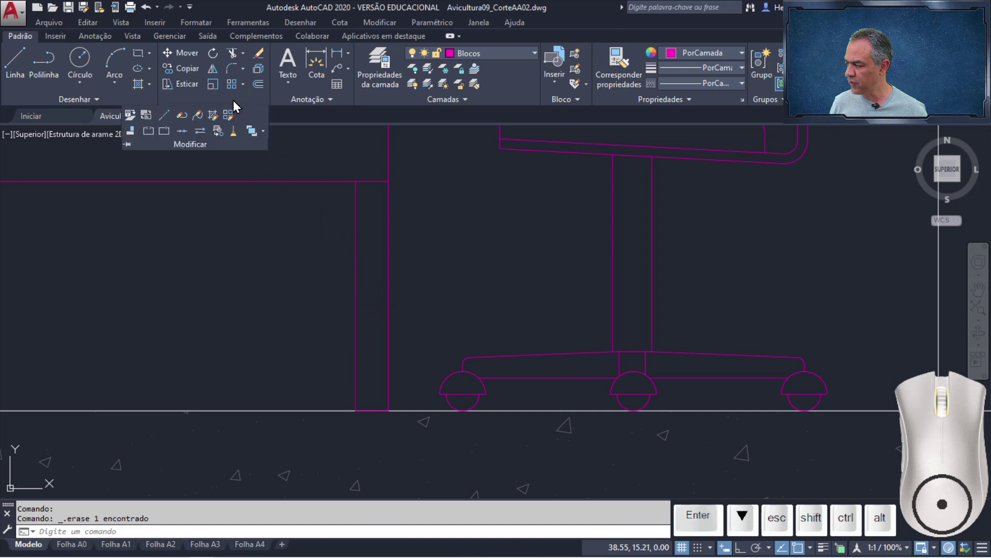
left_click(262, 133)
left_click(243, 180)
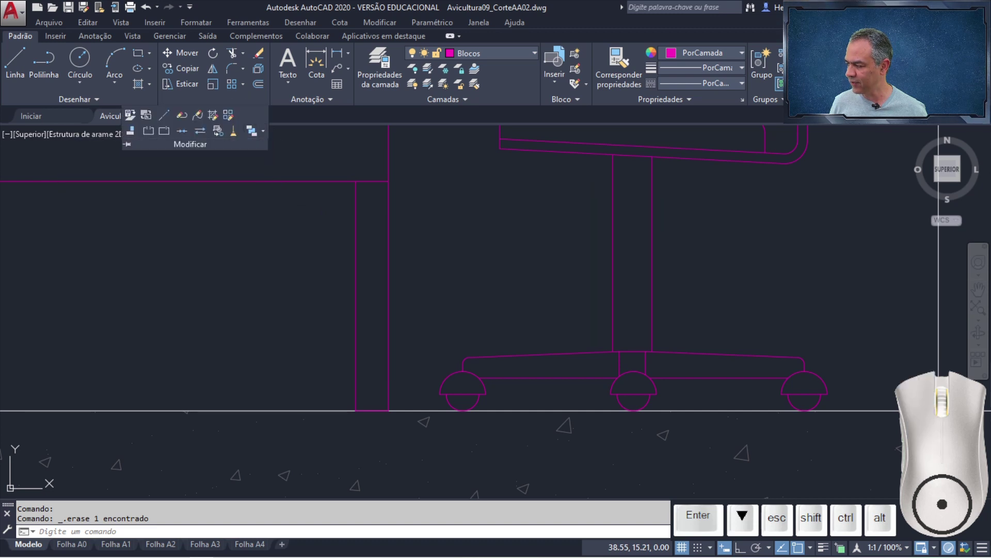
left_click(390, 235)
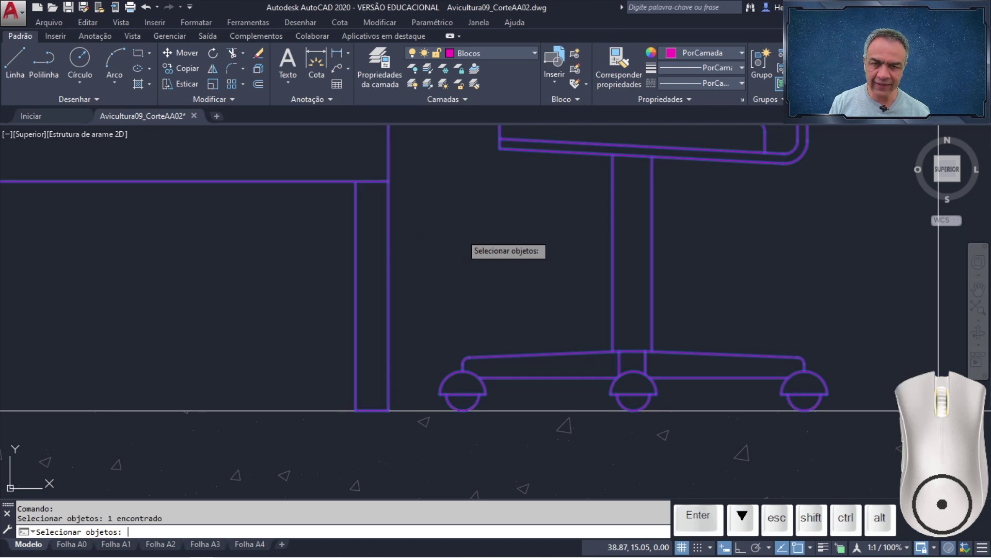
key("Return")
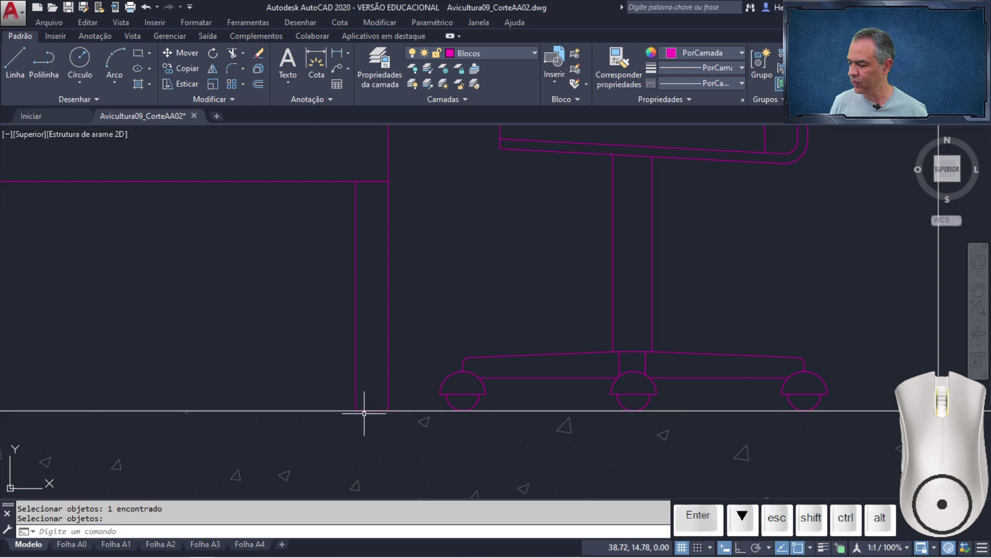
Examine the garden taps on the floor plan, at the aviary's end wall and beside the first row of cages
middle_click(474, 288)
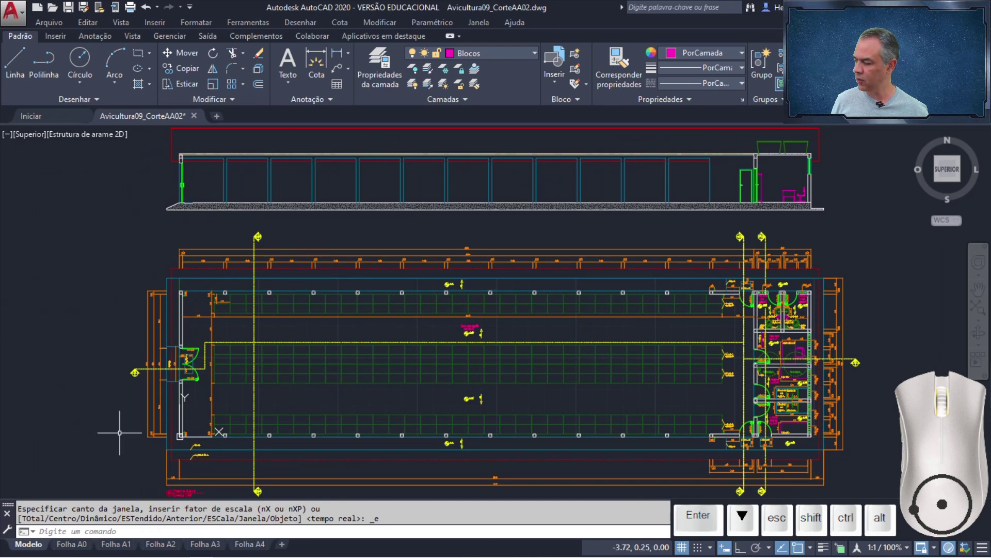
scroll(210, 351, "up", 4)
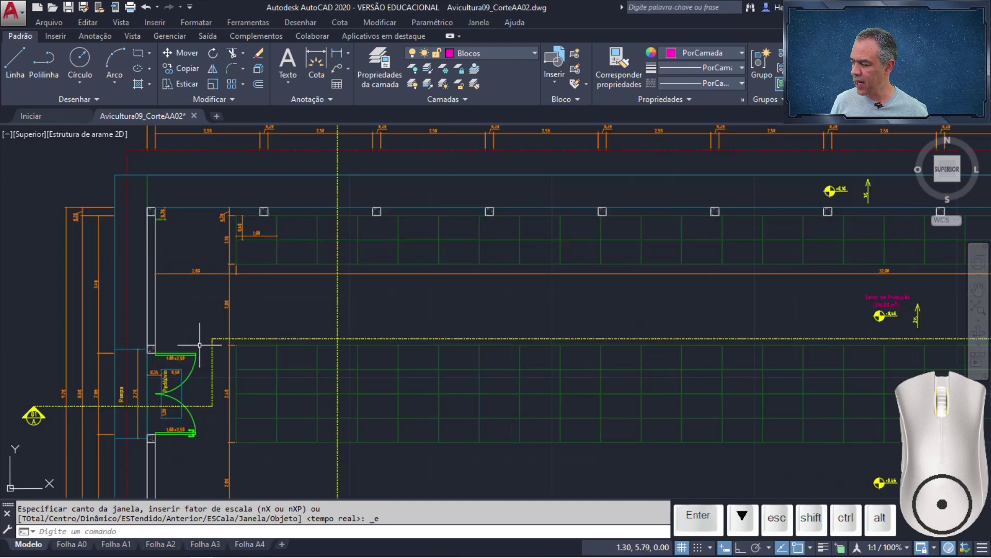
scroll(171, 252, "up", 4)
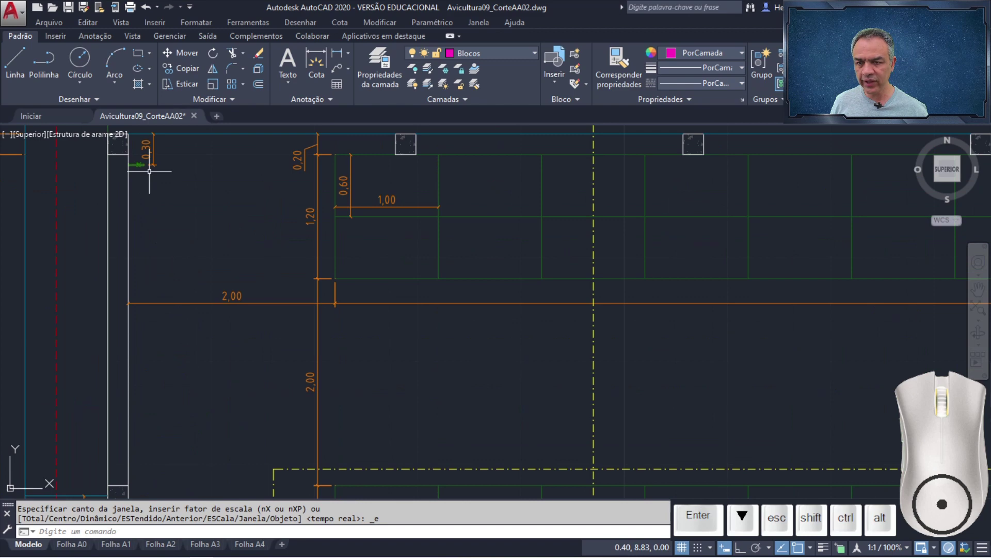
scroll(151, 179, "down", 6)
middle_click_drag(664, 210, 348, 232)
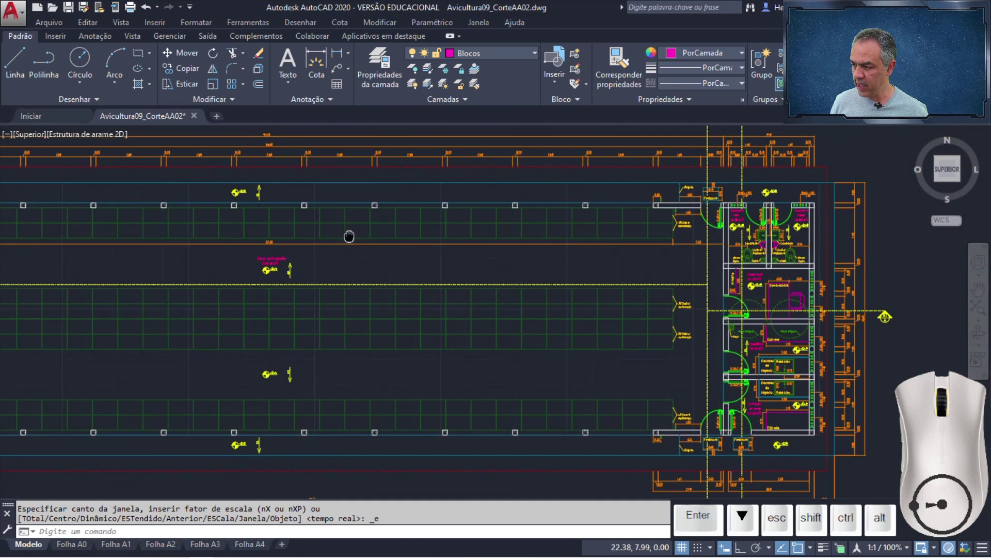
scroll(348, 233, "down", 2)
scroll(546, 239, "up", 4)
scroll(545, 218, "up", 2)
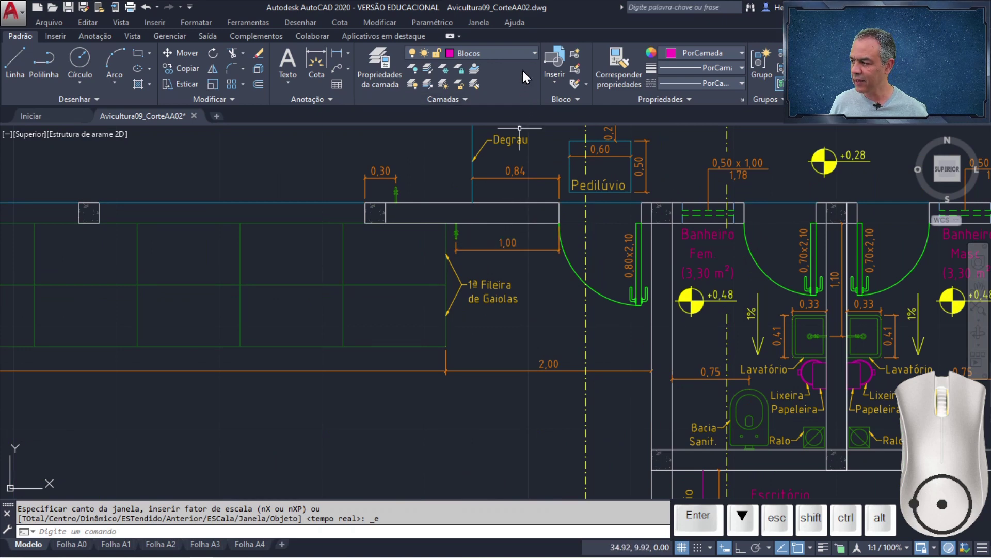
Make Hidráulica Geral the current layer and draw a vertical construction line through the tap beside the 1ª Fileira de Gaiolas
left_click(528, 54)
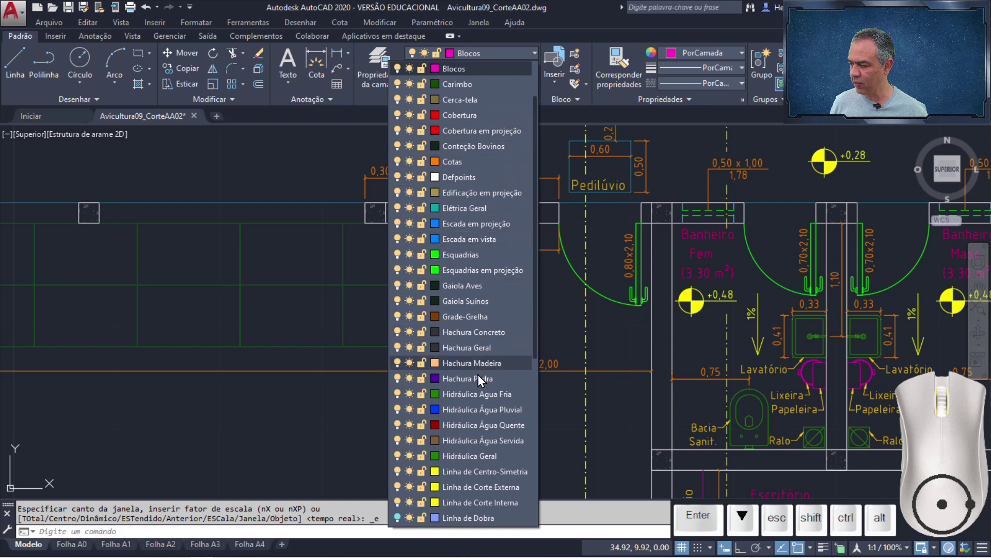
left_click(478, 455)
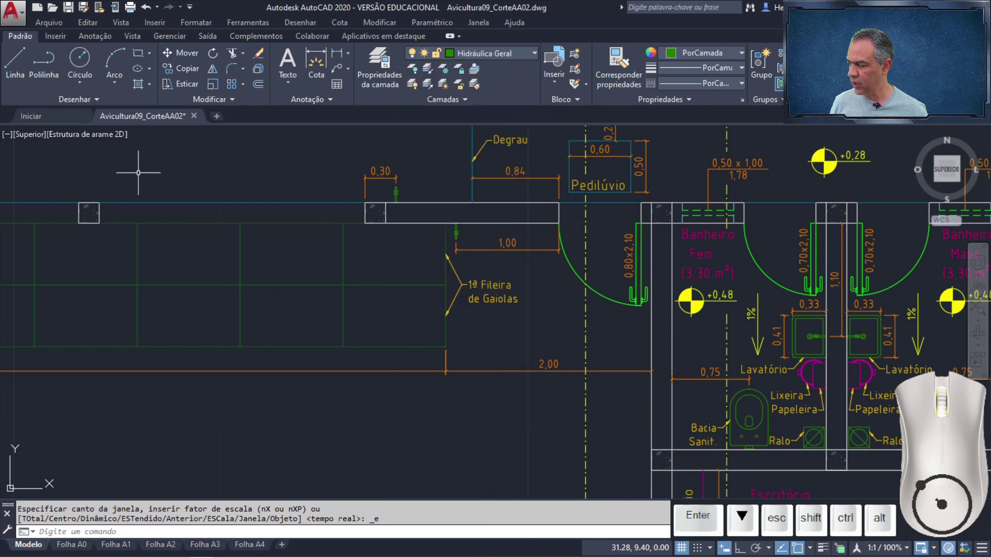
left_click(93, 100)
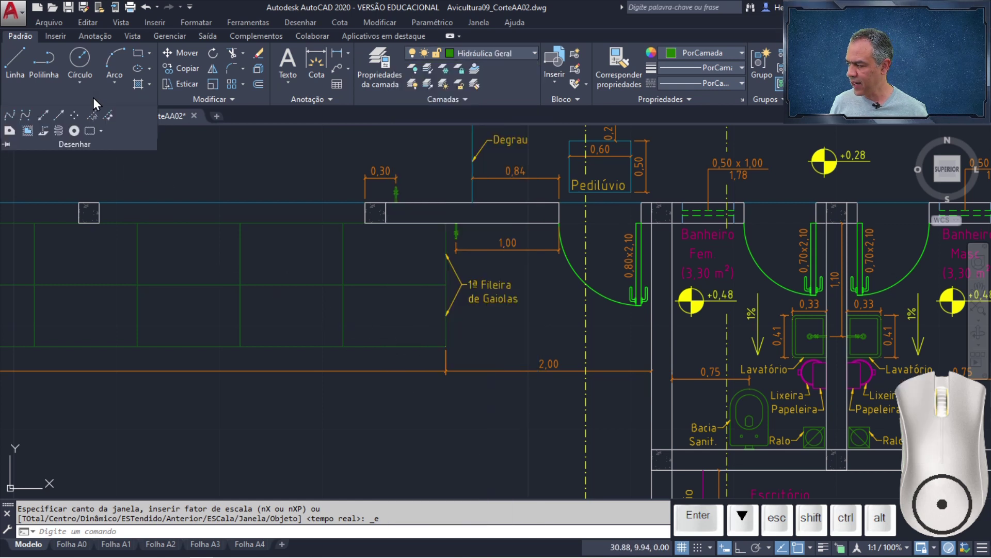
left_click(45, 115)
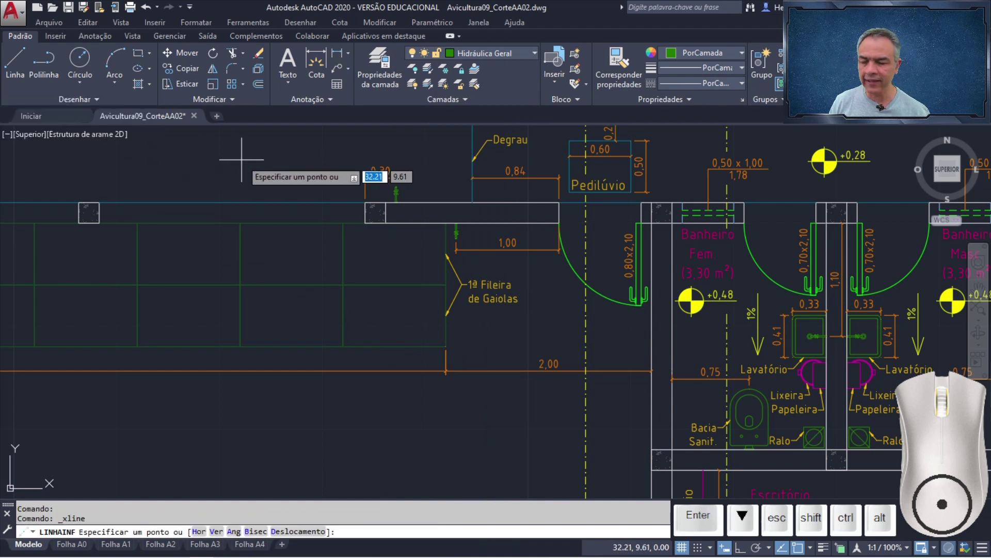
key("Down")
key("Down")
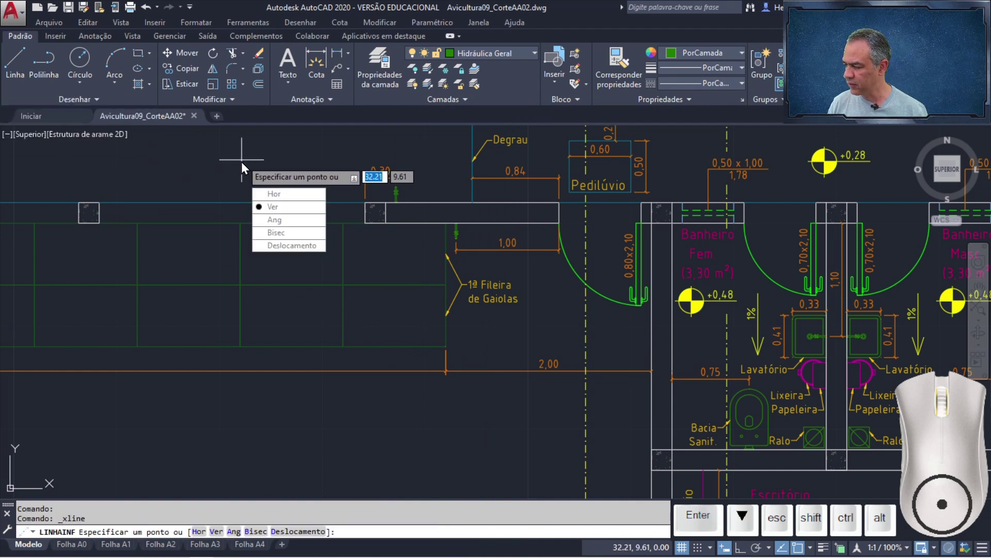
key("Return")
scroll(492, 201, "up", 4)
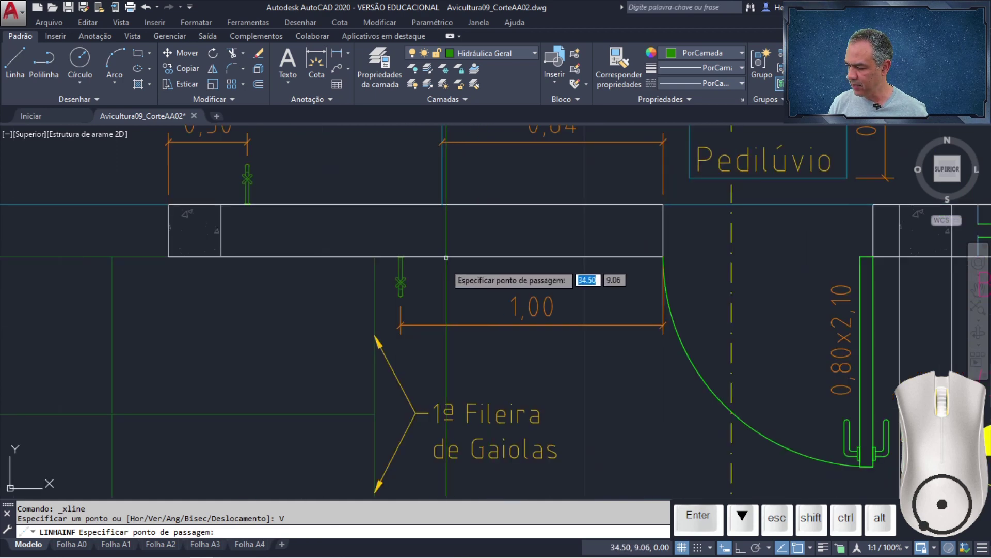
scroll(413, 325, "up", 4)
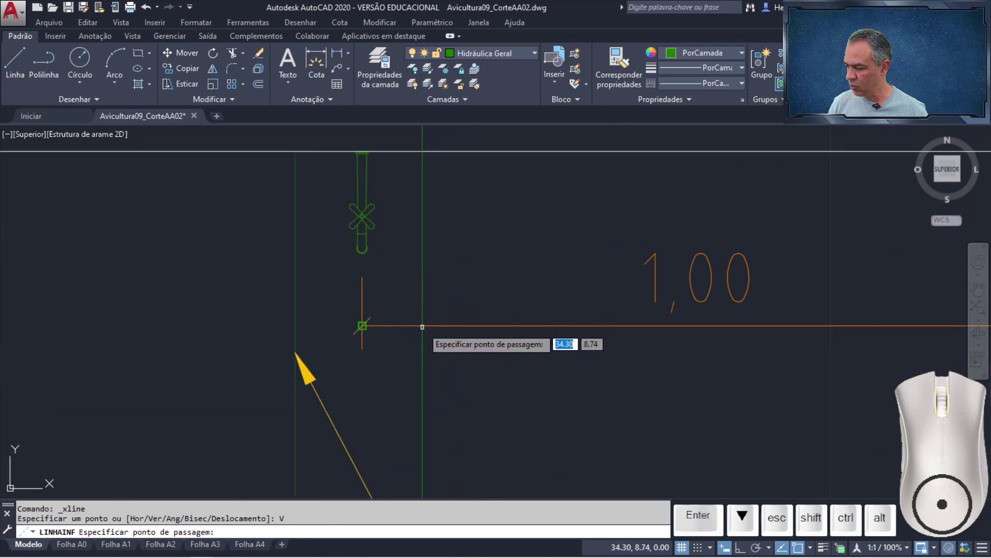
left_click(362, 247)
Add a second vertical construction line through the outer end of the tap on the aviary's far end wall
scroll(358, 293, "down", 3)
middle_click_drag(224, 332, 574, 312)
scroll(574, 313, "down", 3)
scroll(463, 346, "down", 1)
middle_click_drag(463, 346, 566, 323)
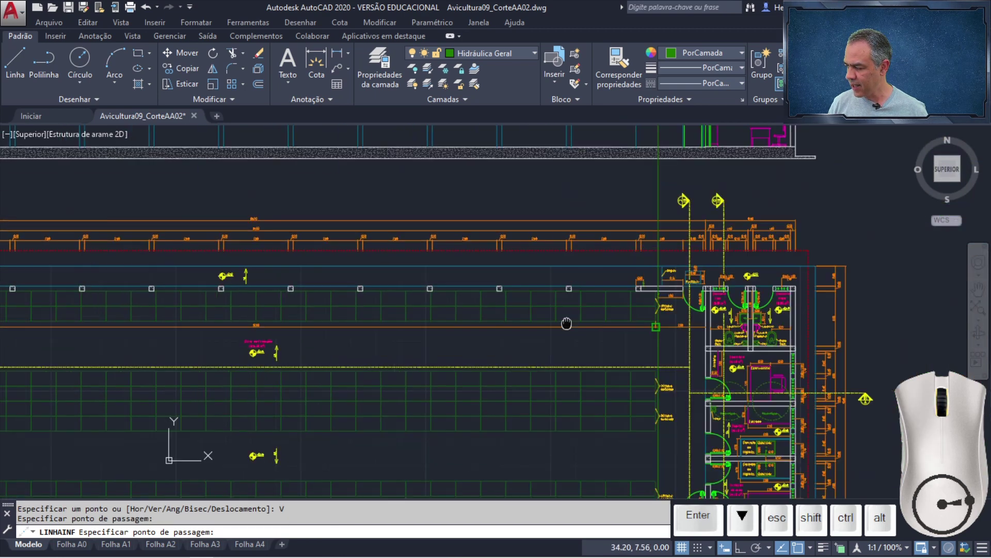
scroll(289, 325, "up", 8)
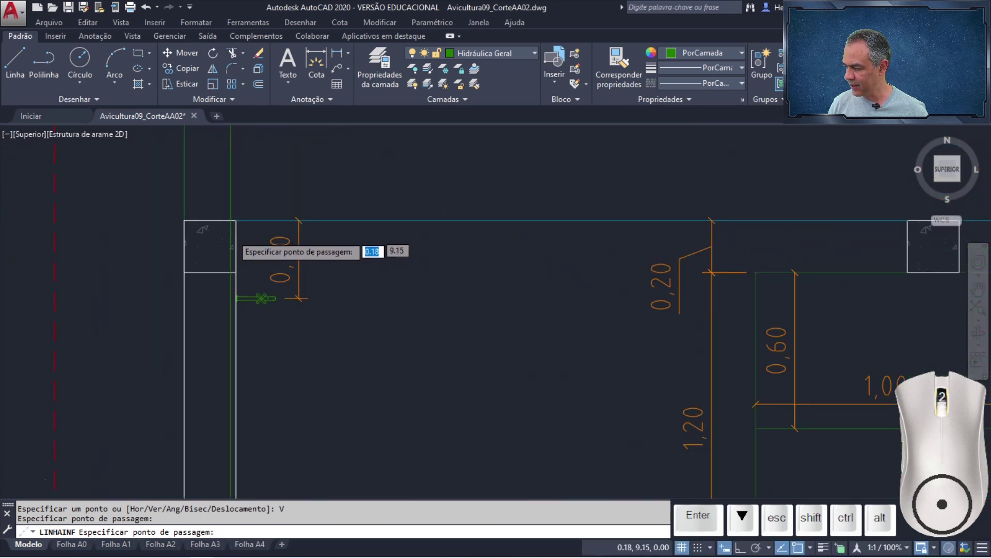
scroll(248, 269, "up", 4)
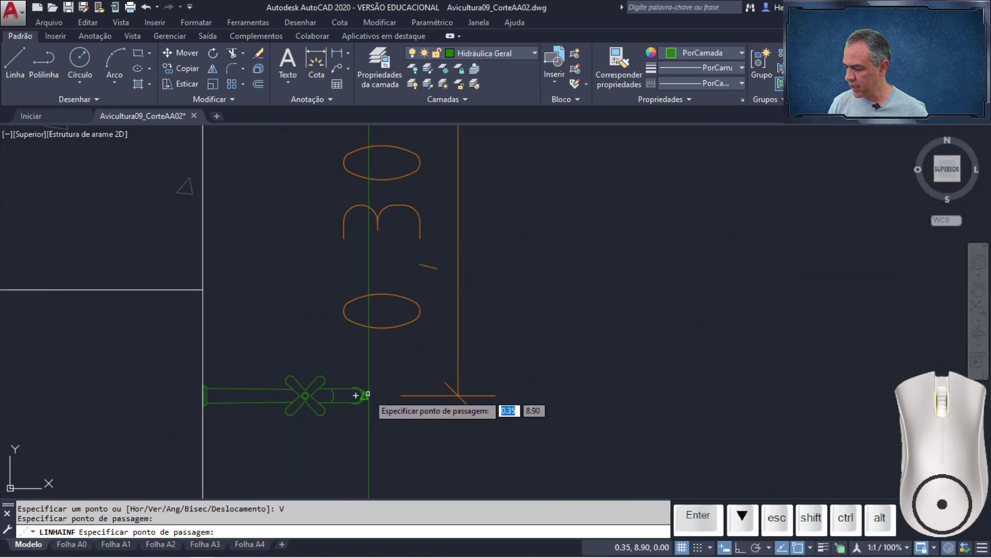
left_click(357, 395)
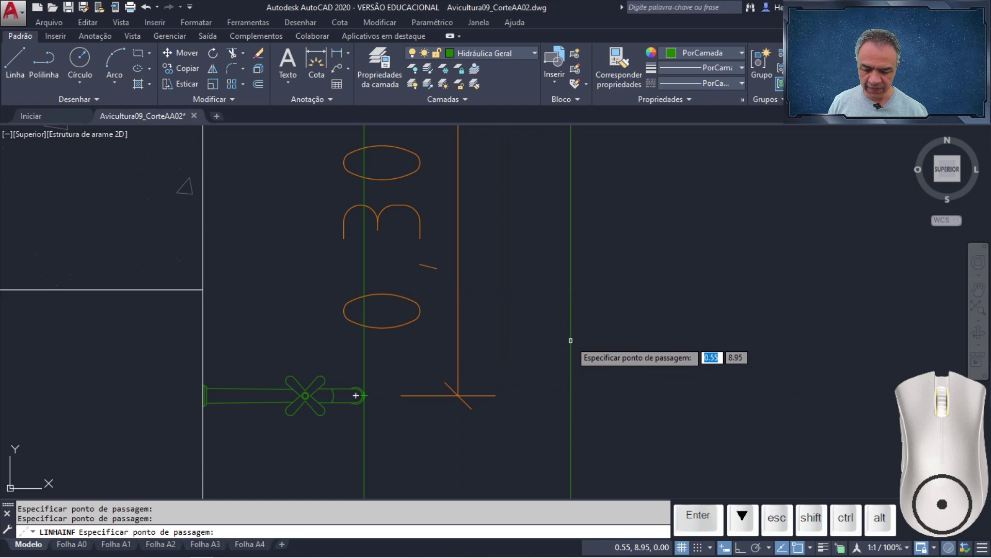
Insert the Torneira02 side-view tap block freely above the floor channel in section AA, beside the construction line near the far end wall
key("Return")
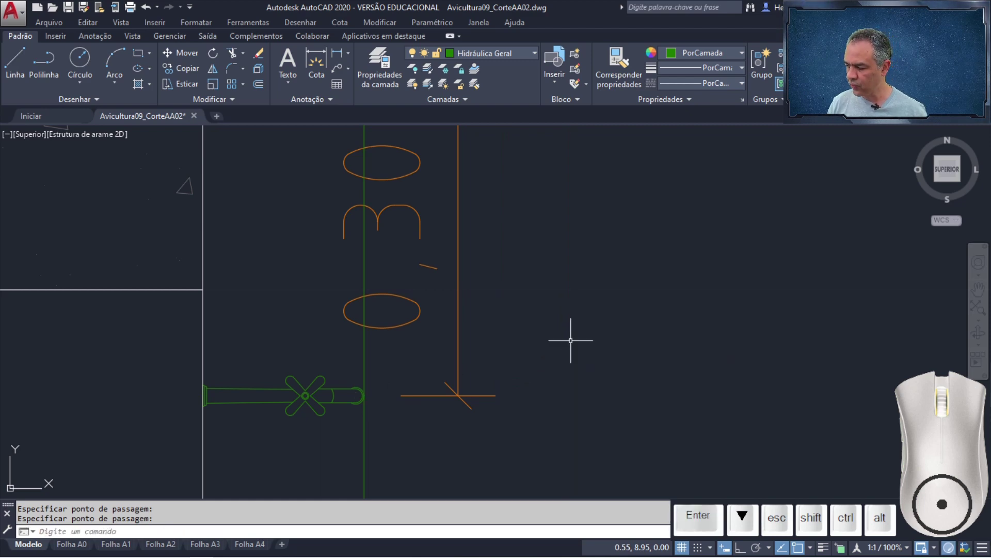
middle_click(579, 339)
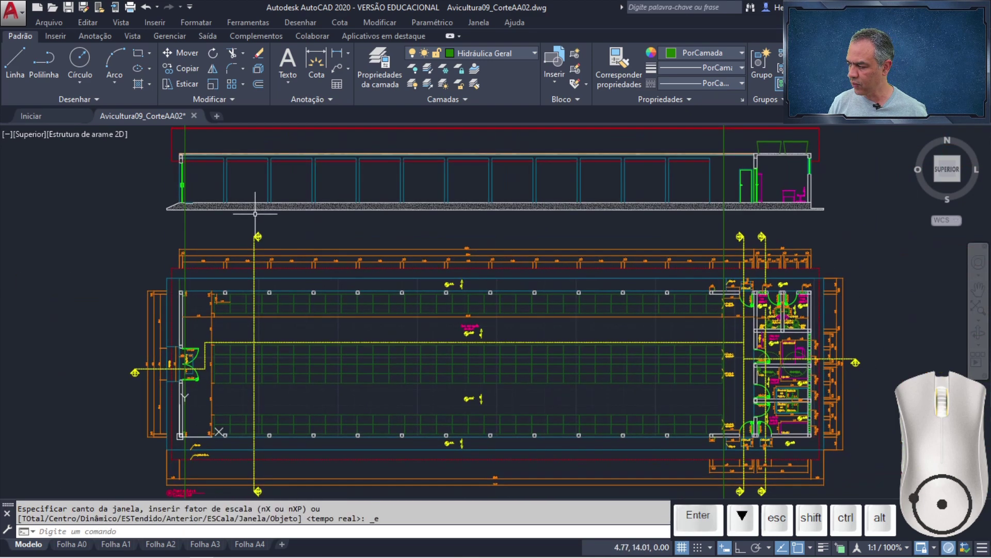
scroll(336, 246, "up", 10)
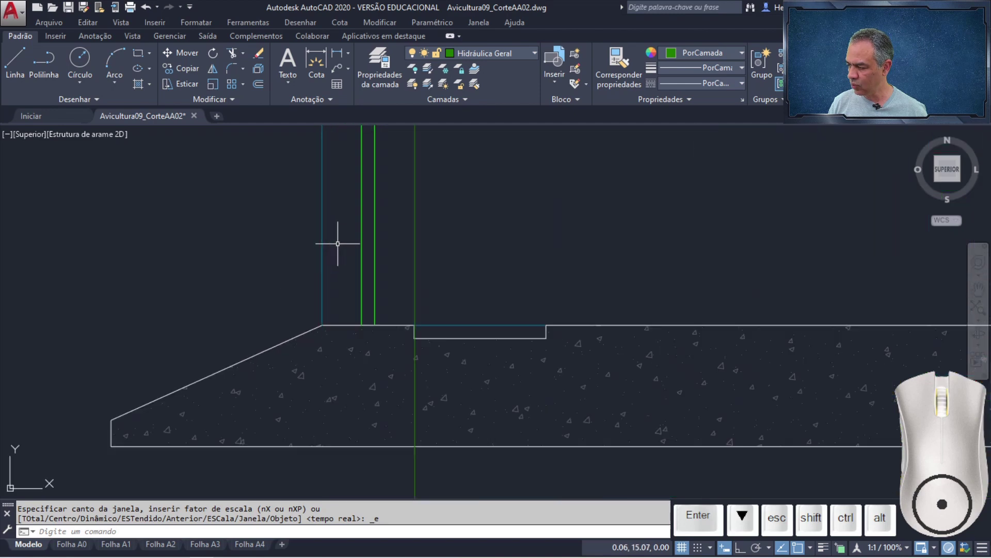
middle_click_drag(359, 265, 287, 217)
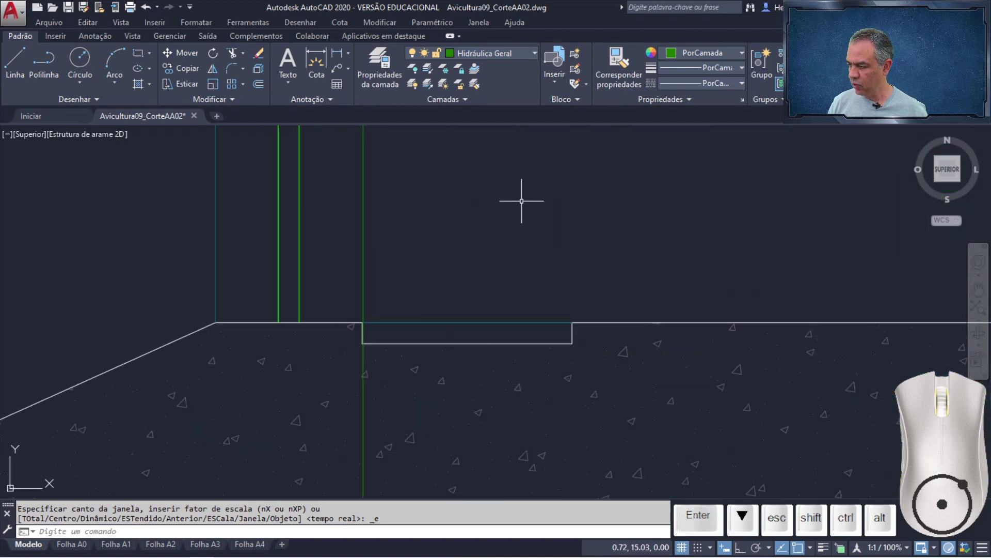
left_click(553, 85)
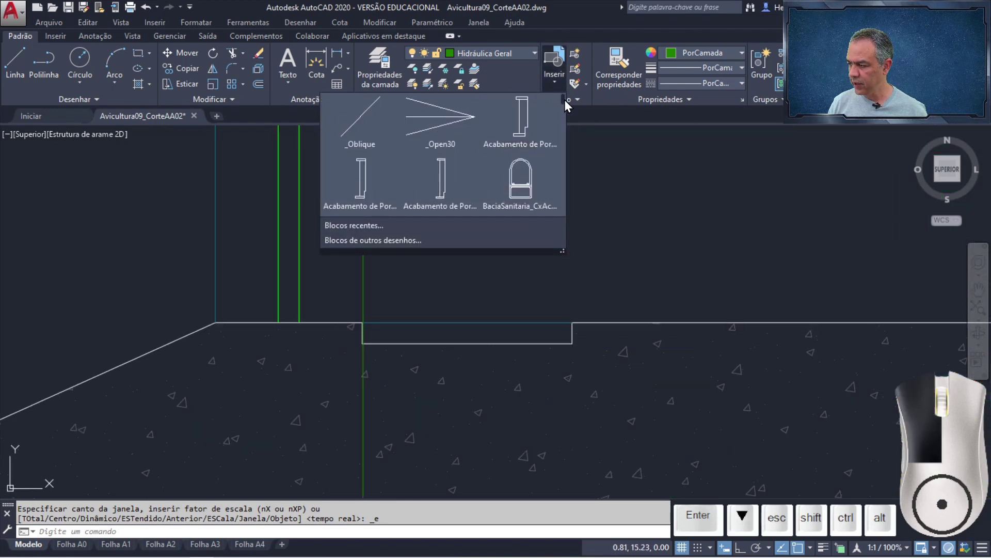
left_click_drag(565, 101, 469, 191)
left_click(365, 160)
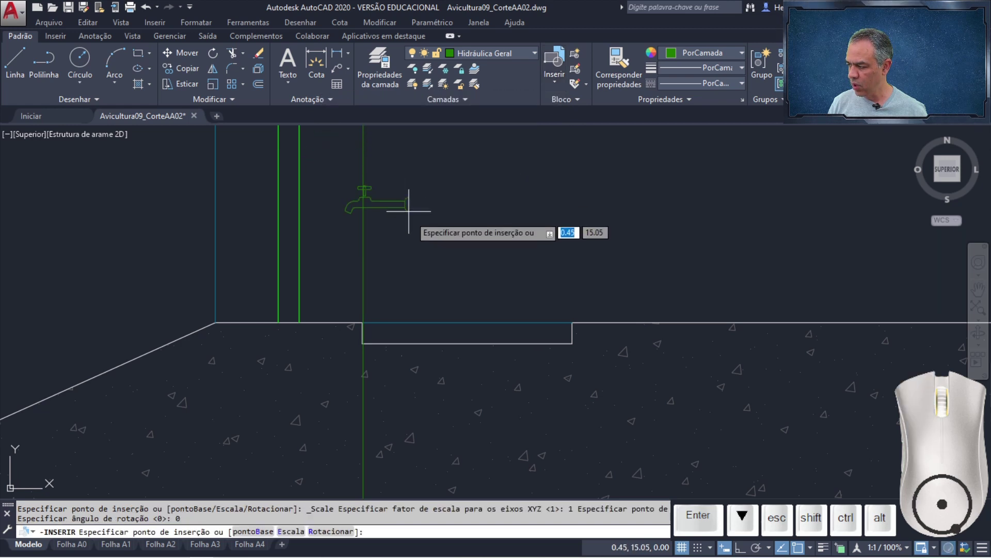
scroll(440, 289, "up", 4)
scroll(440, 296, "up", 3)
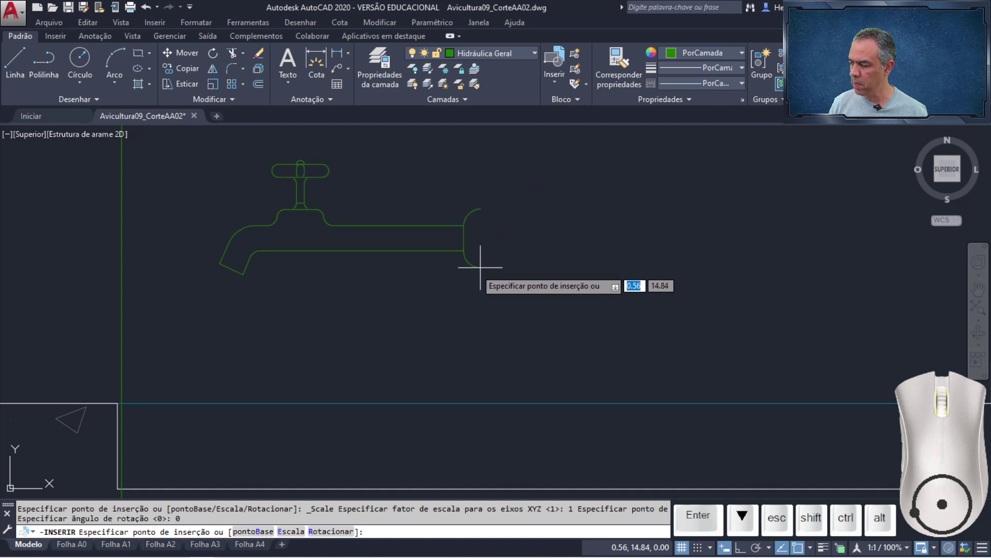
left_click(435, 251)
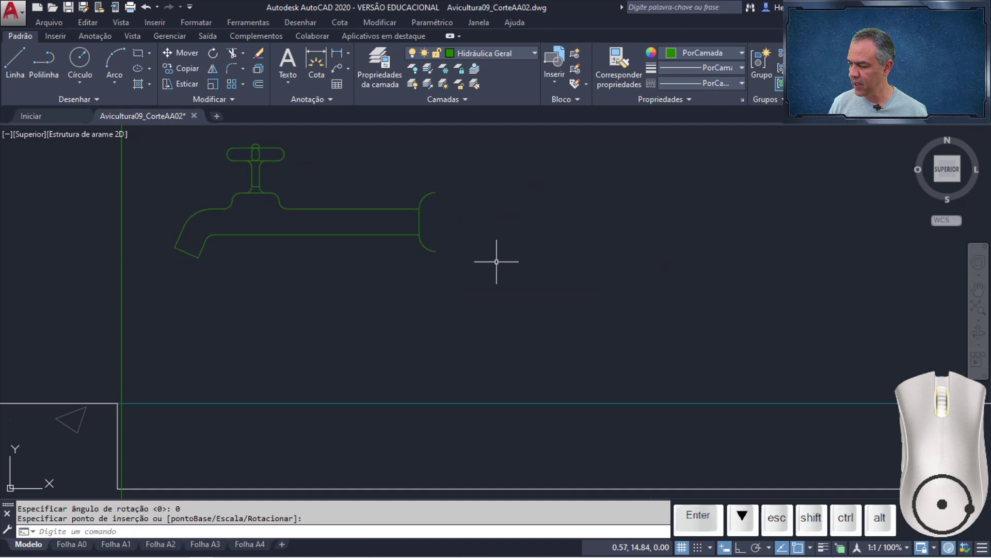
key("Escape")
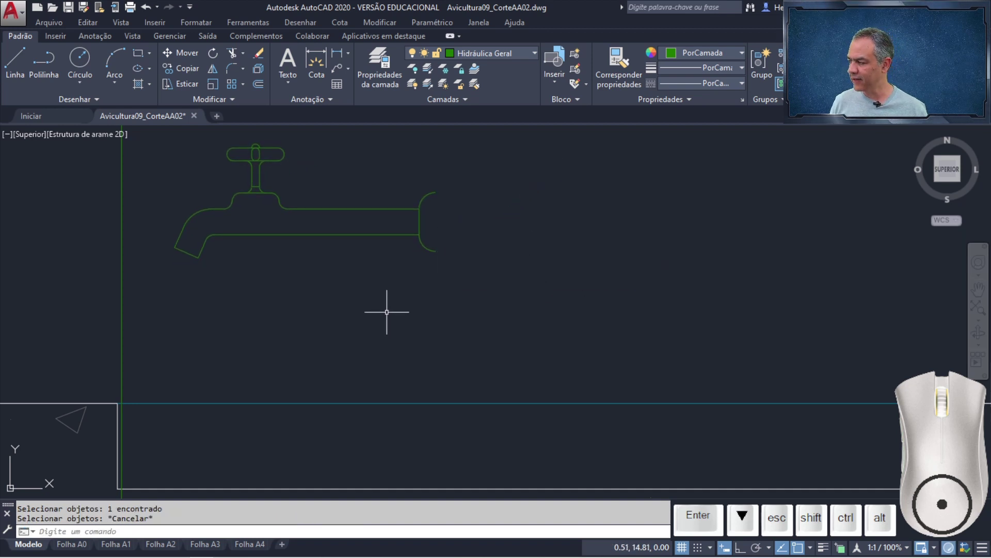
Mirror the side-view tap about the vertical line through its flange endpoints and delete the source object
left_click(212, 70)
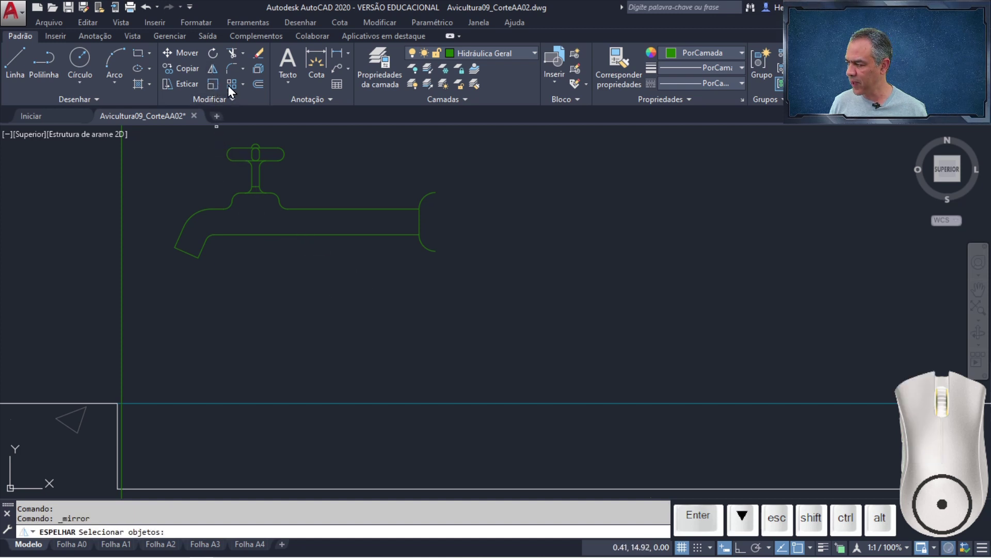
left_click(360, 208)
key("Return")
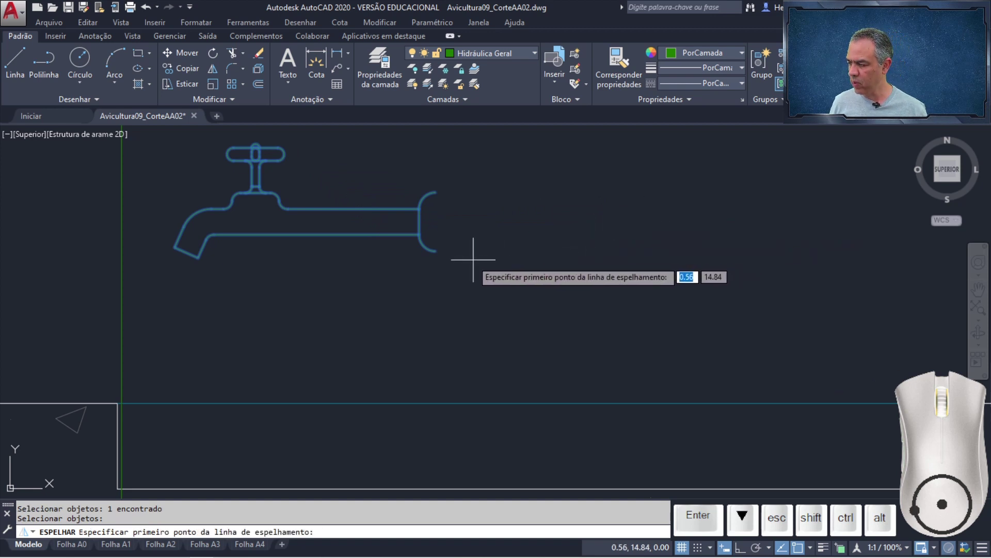
left_click(436, 251)
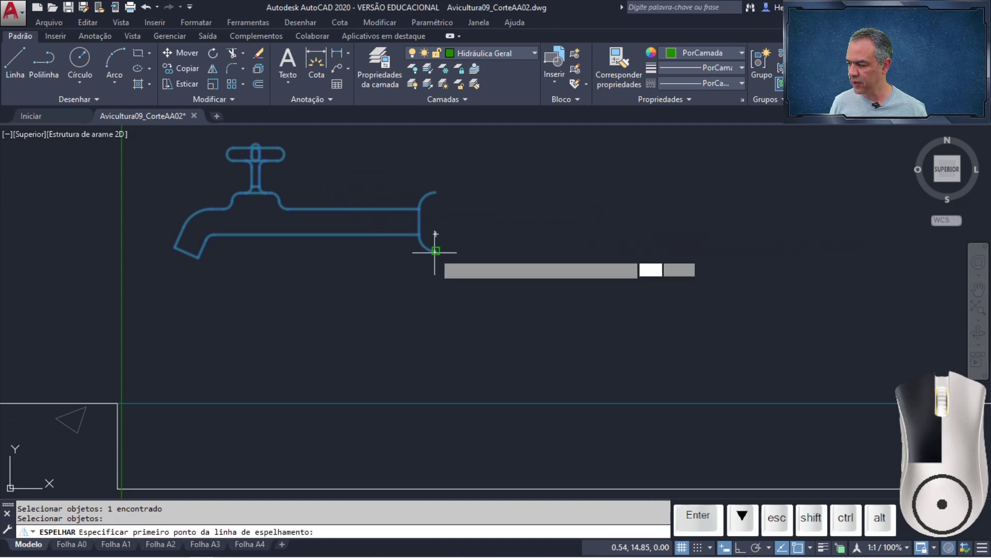
left_click(436, 192)
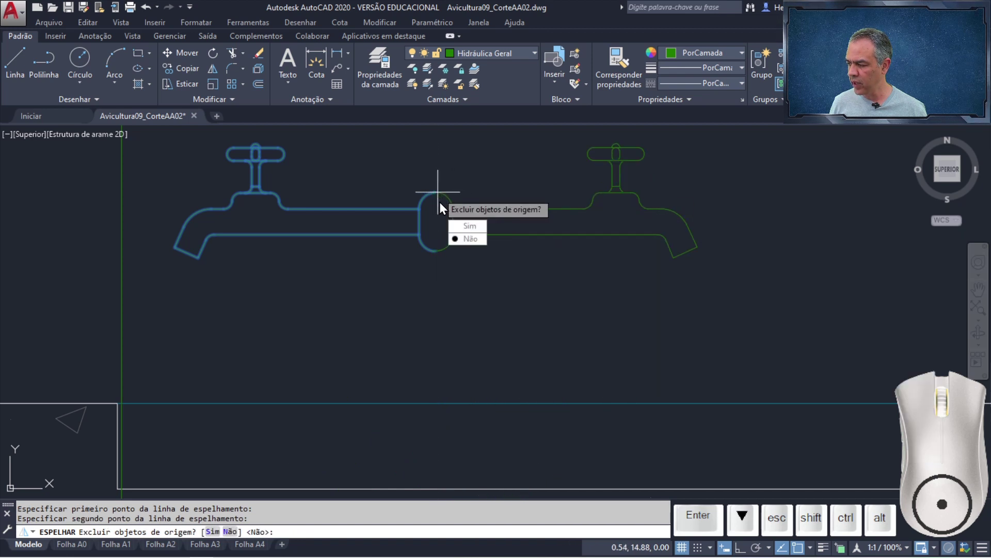
left_click(469, 228)
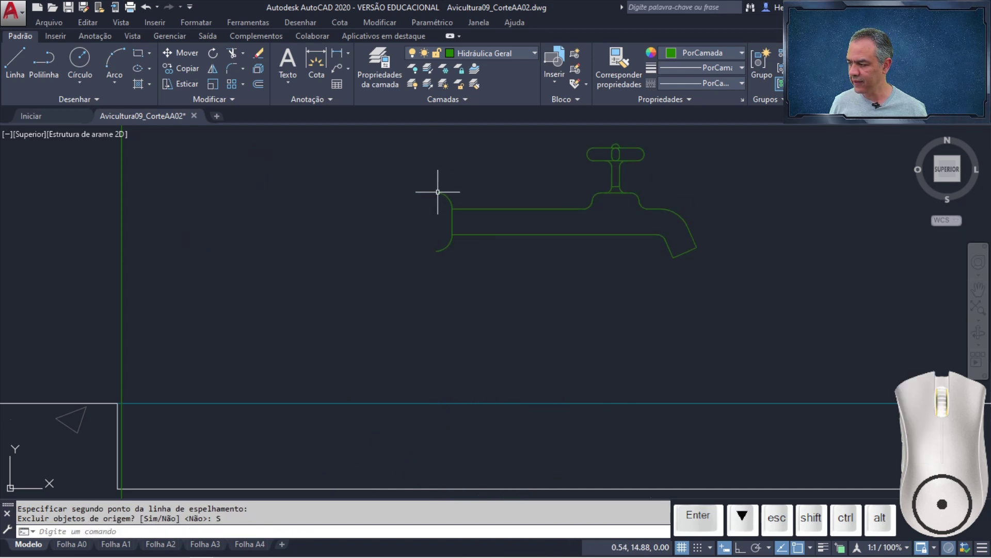
Move the tap by its flange midpoint to a point offset @0.3<90 from where the end door's inner green line meets the floor
left_click(184, 51)
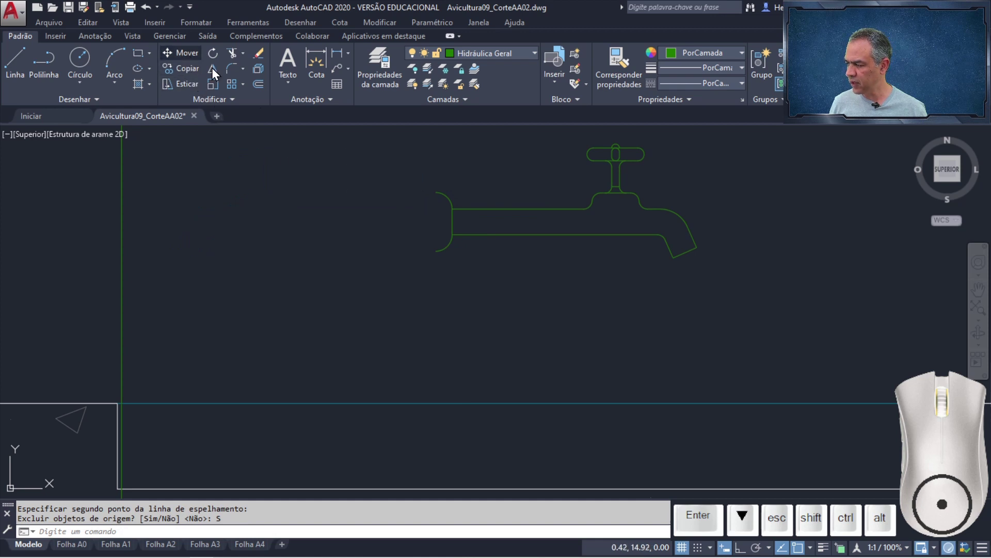
left_click(515, 207)
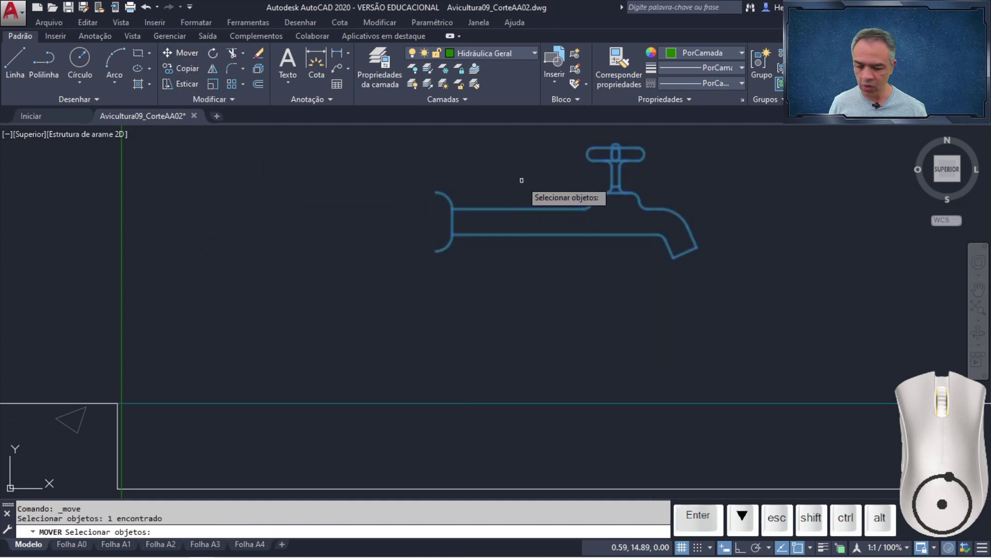
key("Return")
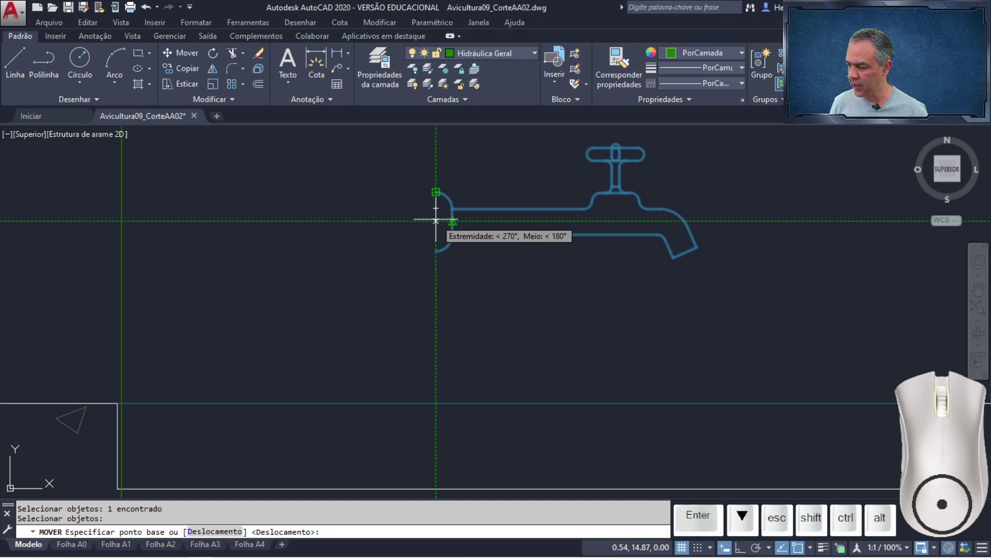
left_click(436, 221)
scroll(467, 201, "down", 6)
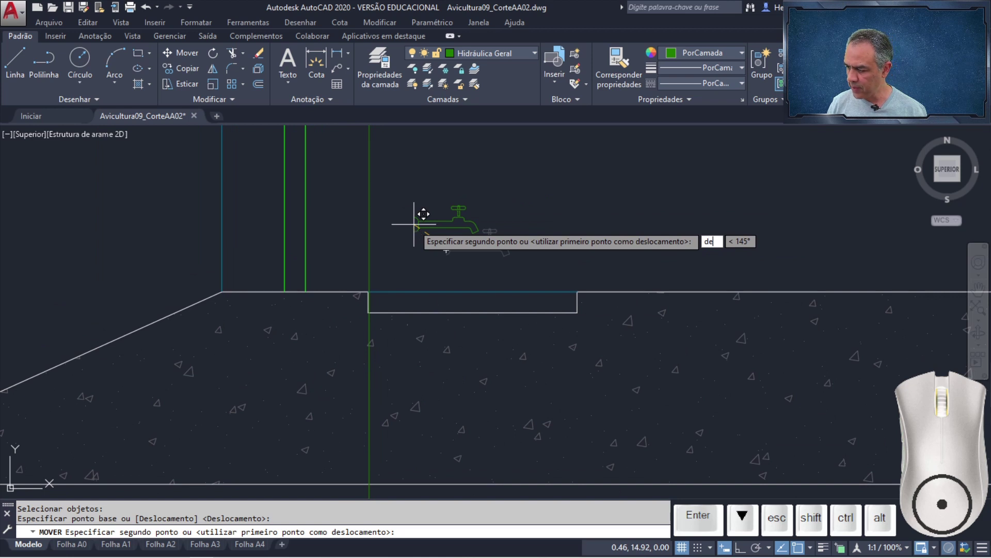
key("Return")
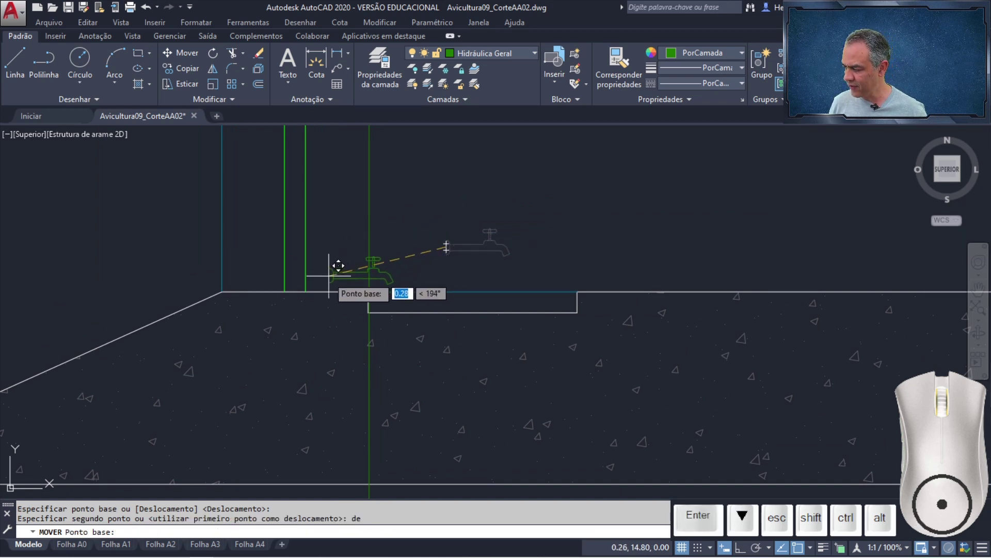
left_click(306, 291)
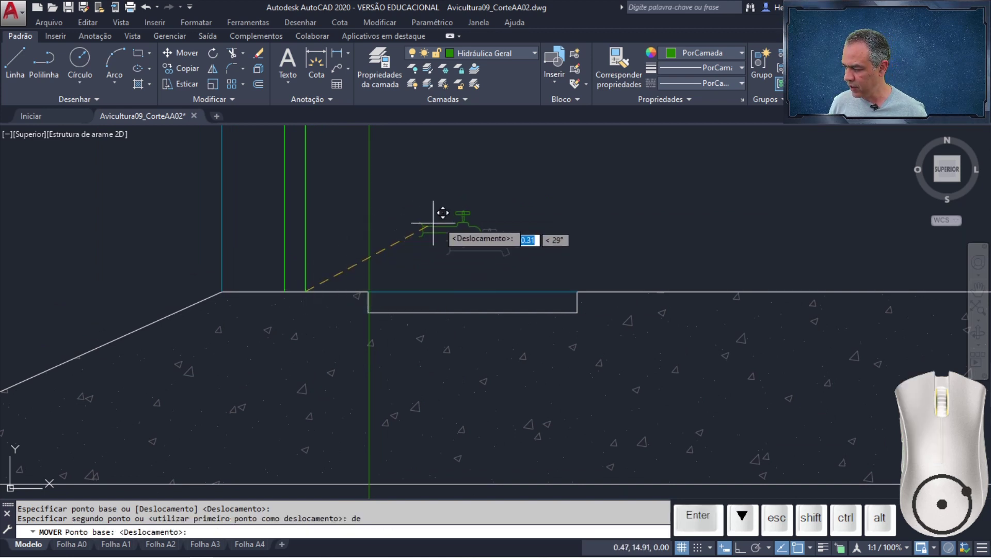
type("@")
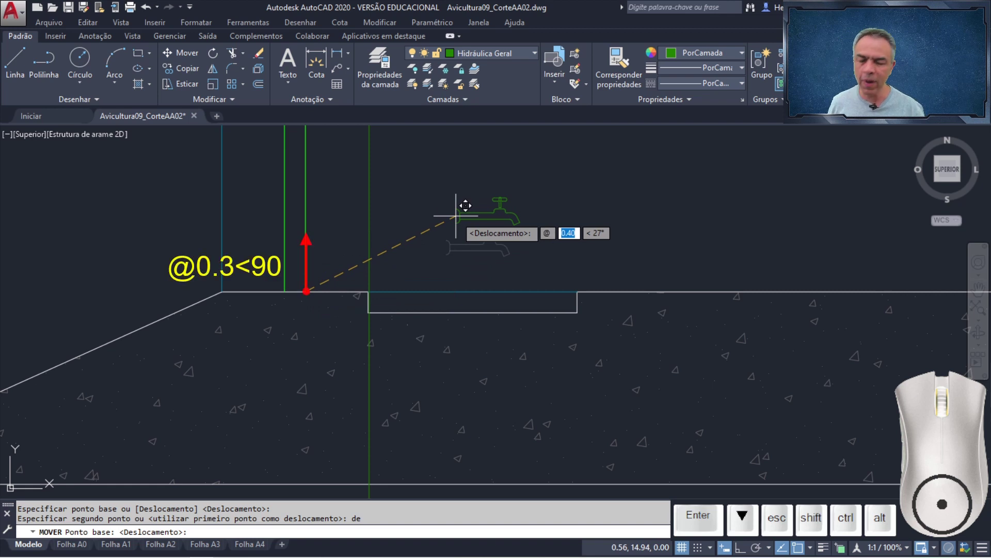
type("0.")
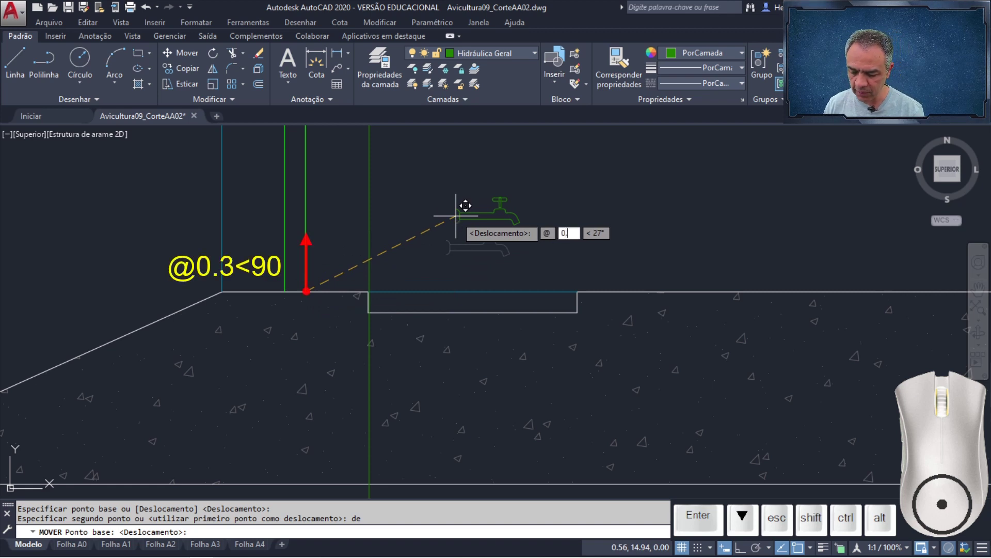
type("3<")
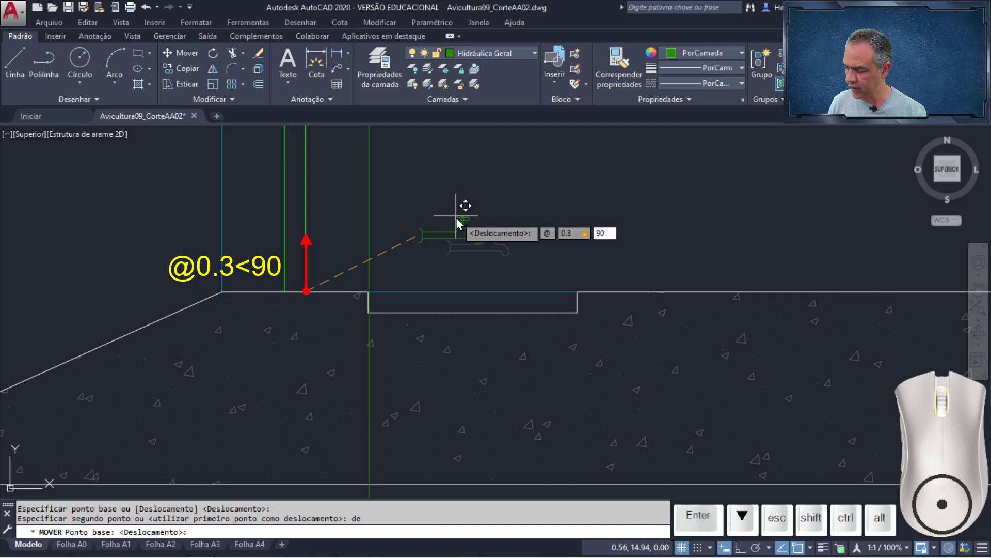
type("90")
key("Return")
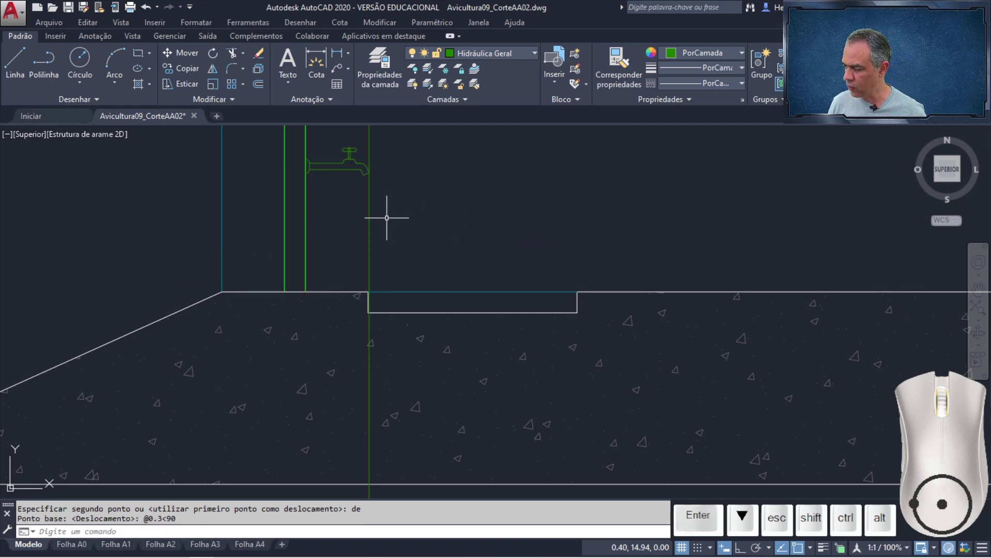
Delete the vertical construction line at the spout of the end-wall tap
left_click(369, 219)
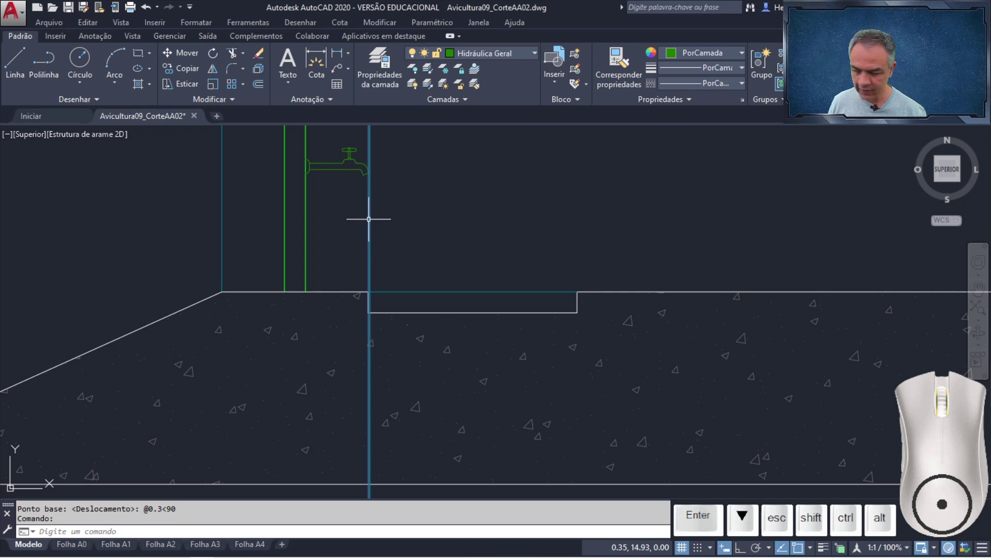
key("Delete")
middle_click(368, 219)
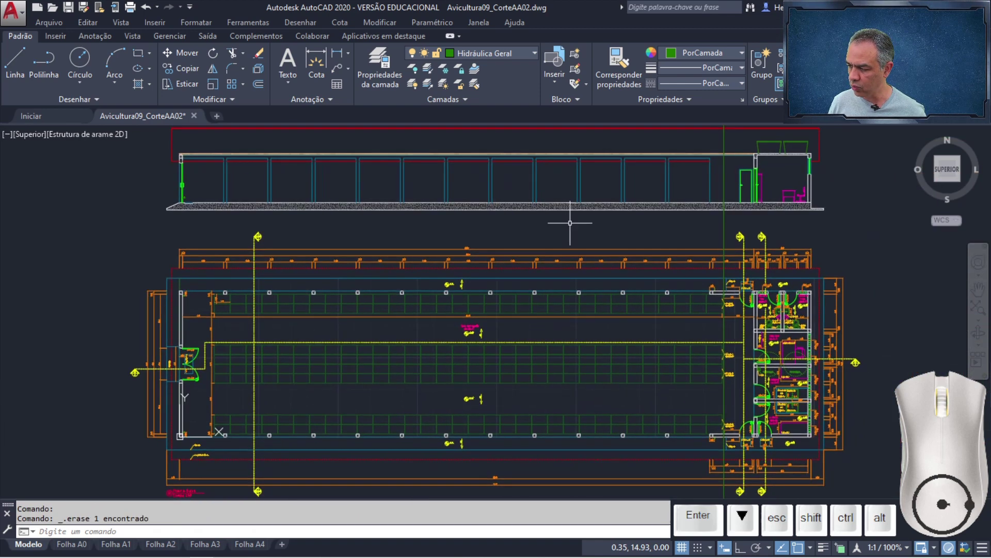
Load the Torneira Vista Frontal drawing from the Blocos folder as a block source for the second tap
scroll(740, 205, "up", 10)
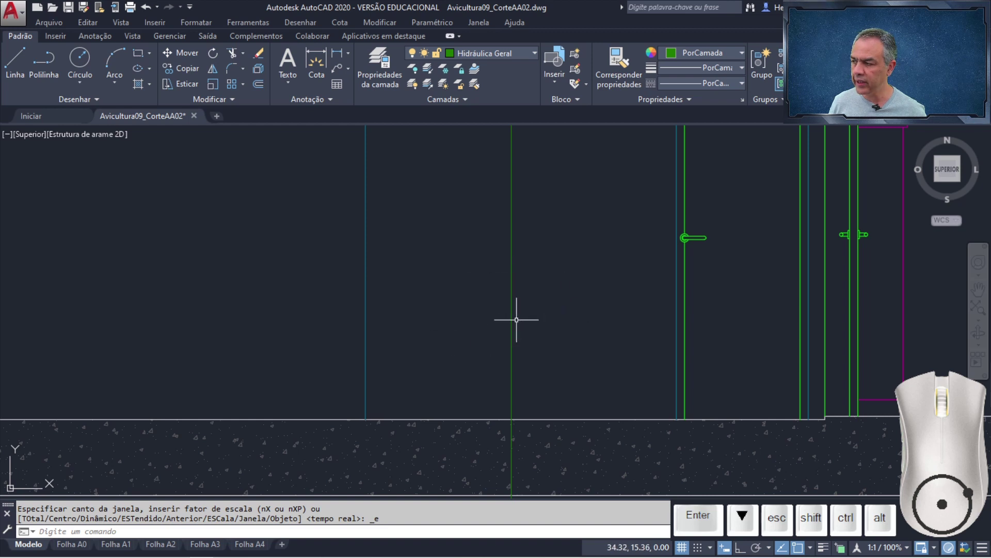
left_click(555, 86)
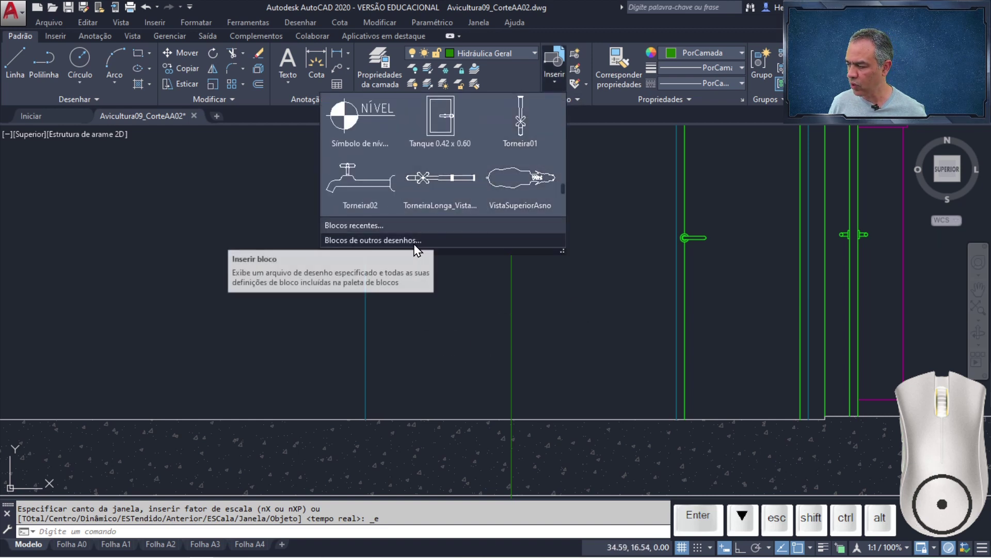
left_click(414, 243)
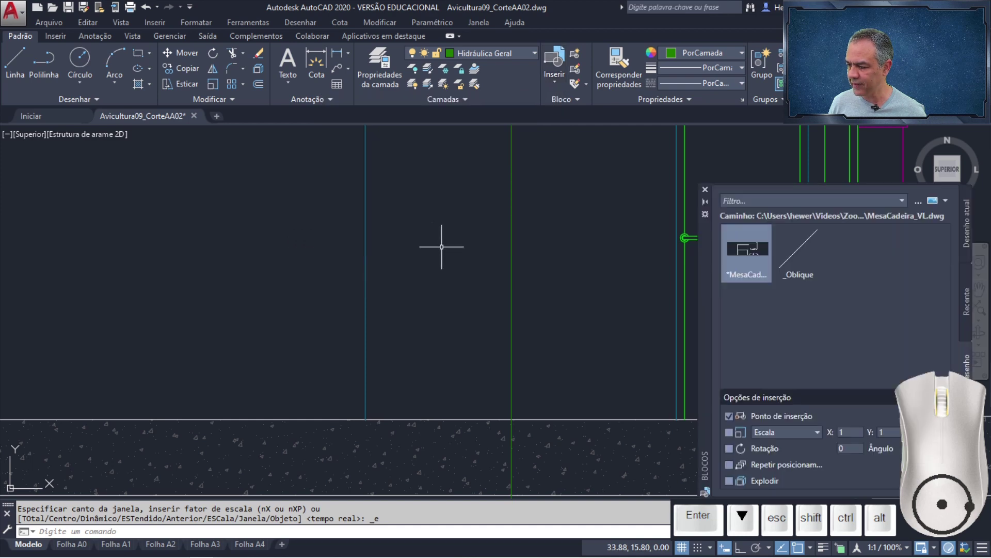
left_click(919, 200)
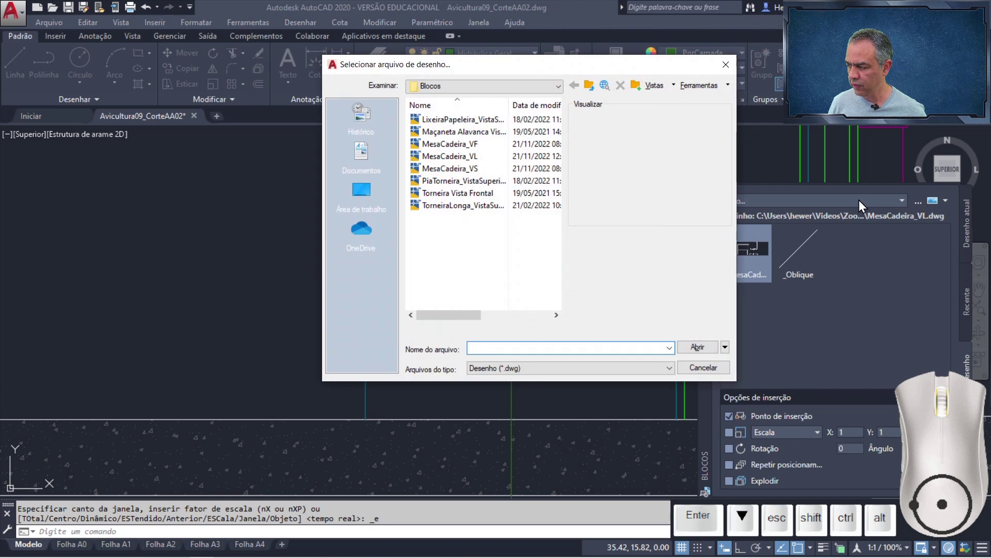
left_click(474, 194)
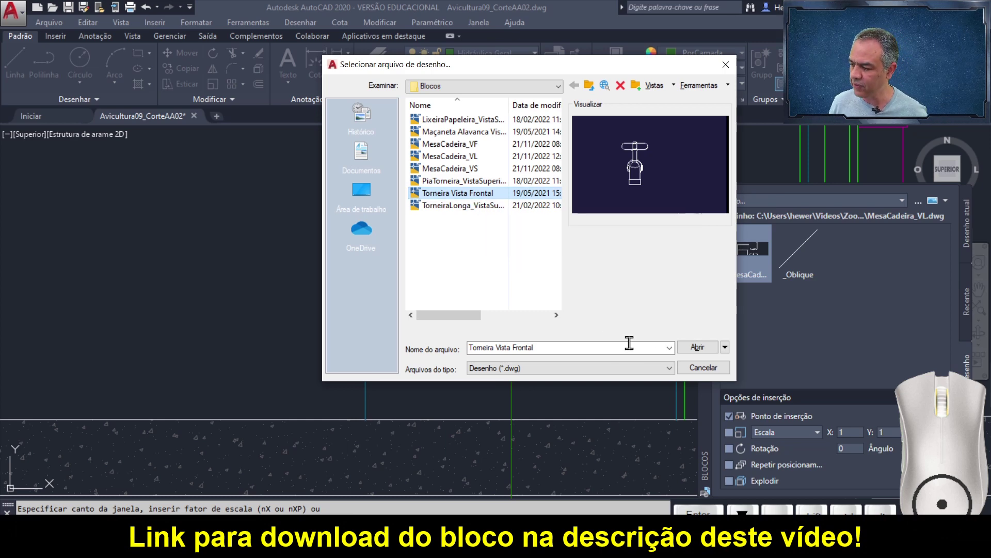
left_click(701, 352)
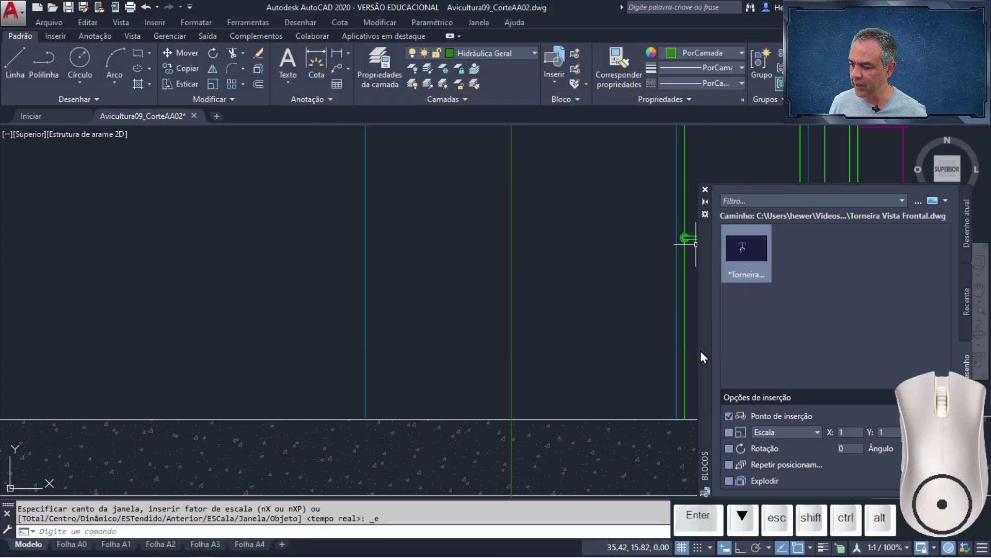
Insert the front-view tap block at @0.3<90 from where the vertical construction line meets the section's floor, then close the block palette
left_click(749, 256)
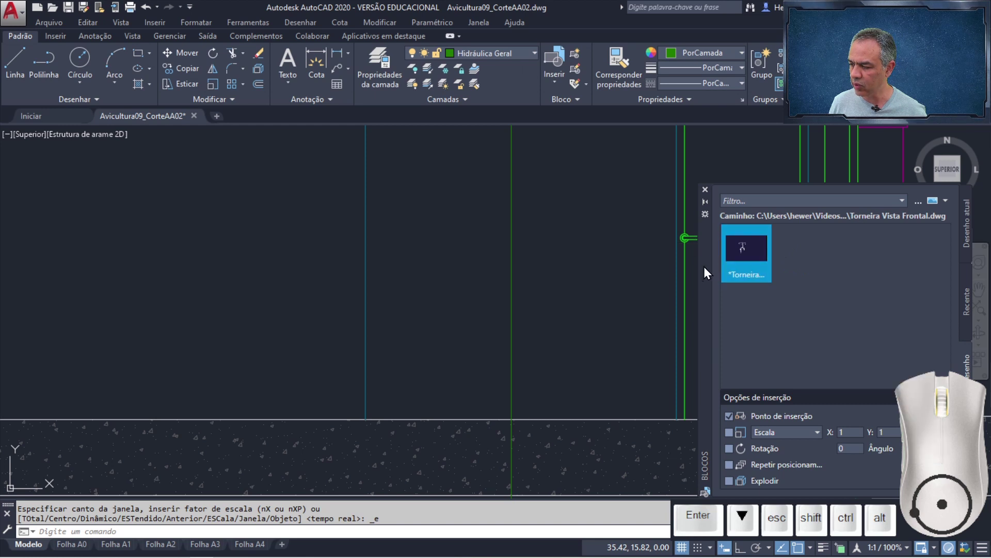
middle_click_drag(542, 400, 505, 310)
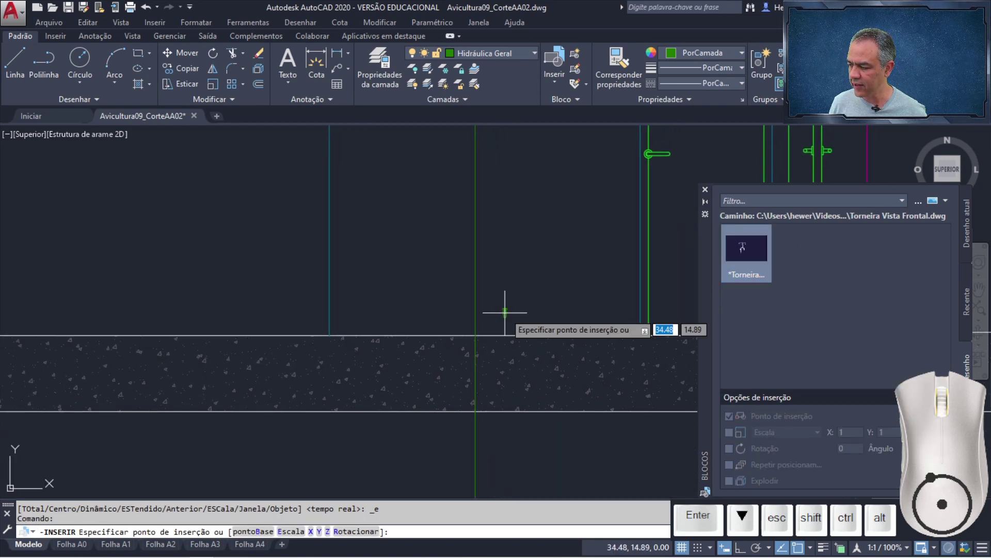
scroll(504, 310, "up", 4)
key("Return")
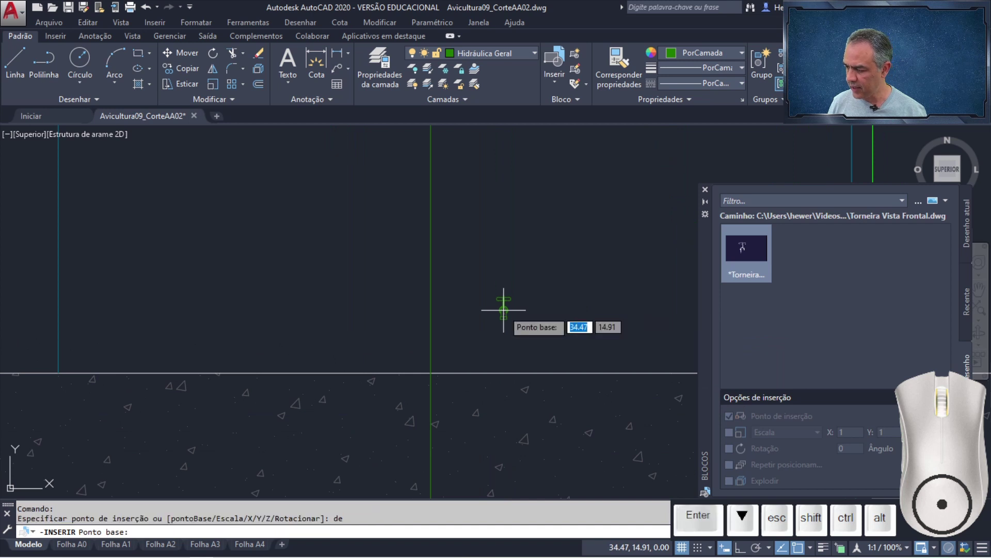
left_click(431, 372)
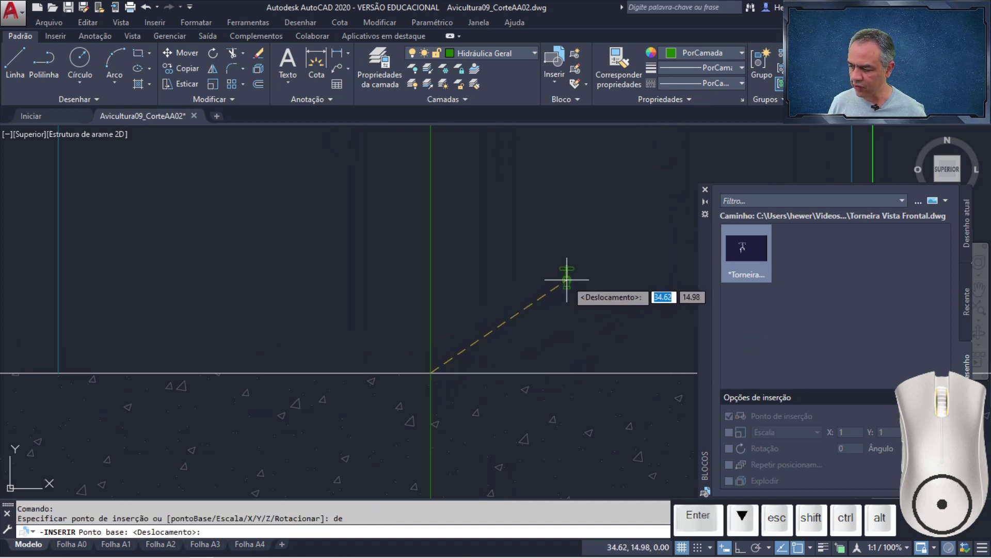
type("@")
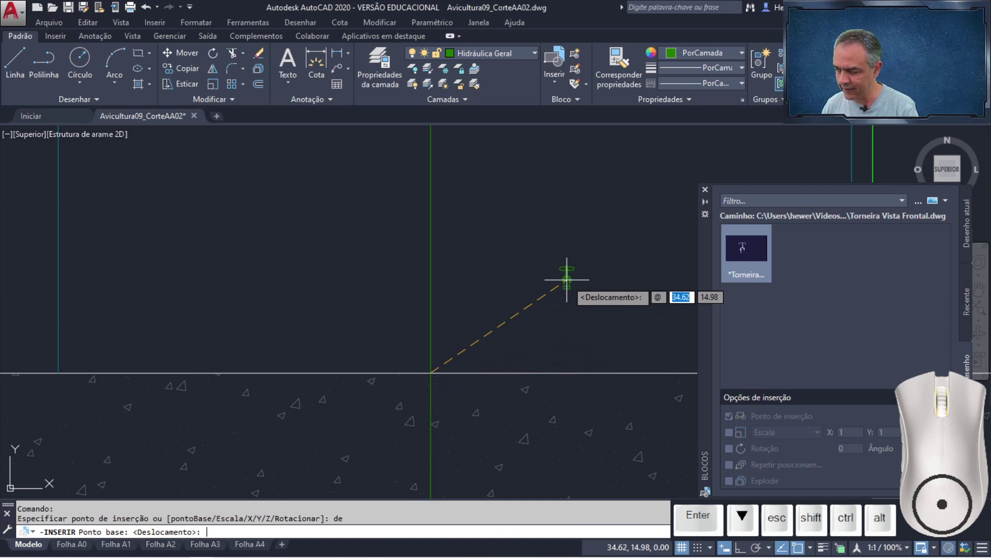
type("0")
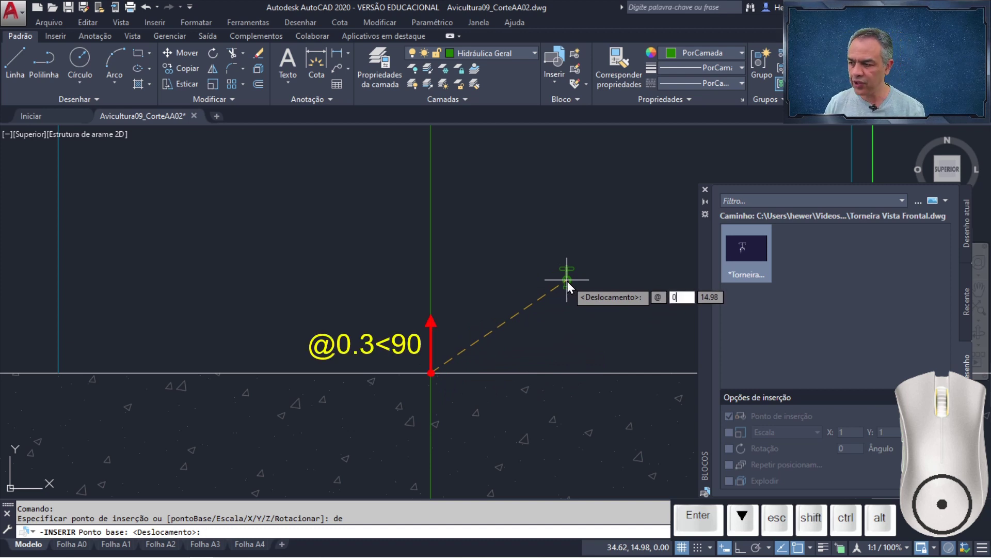
type(".3<")
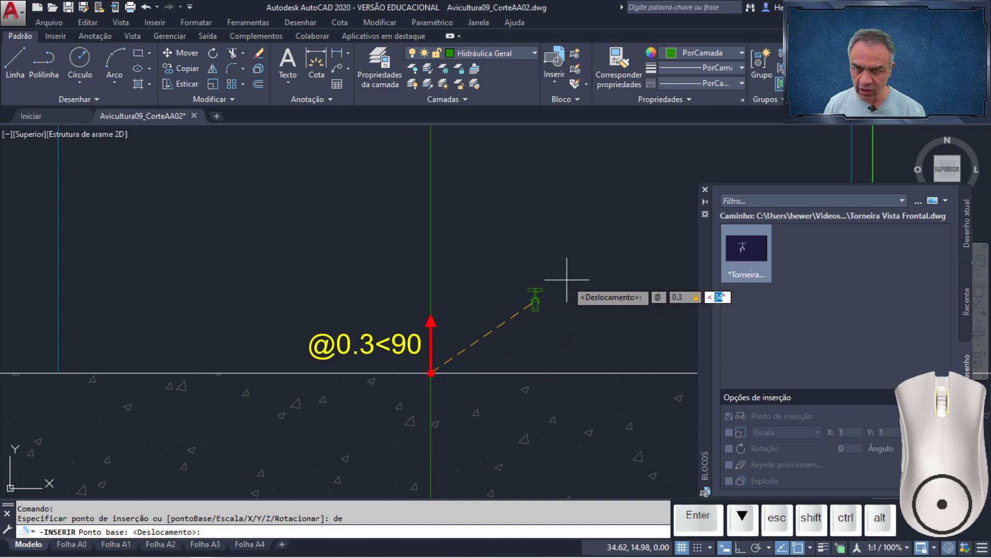
type("90")
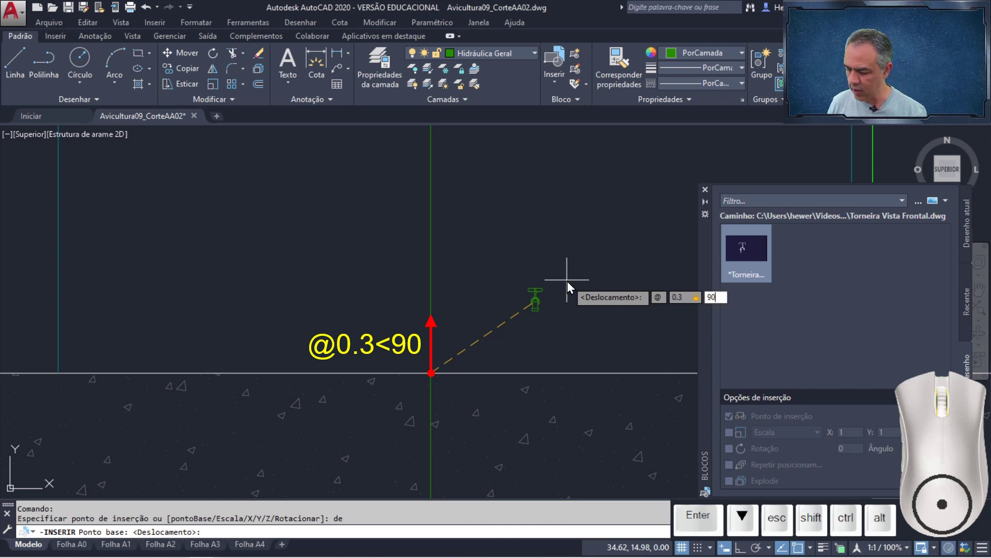
key("Return")
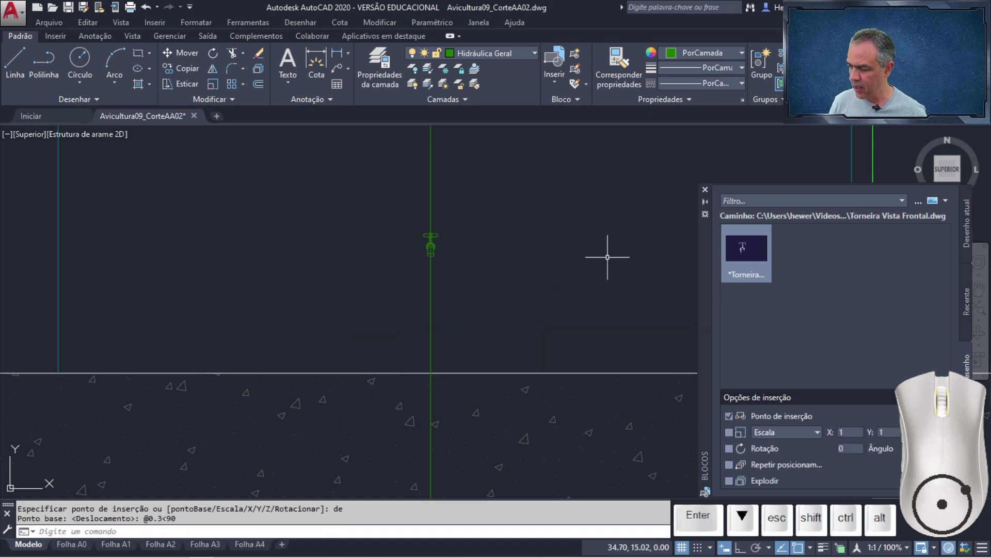
left_click(705, 189)
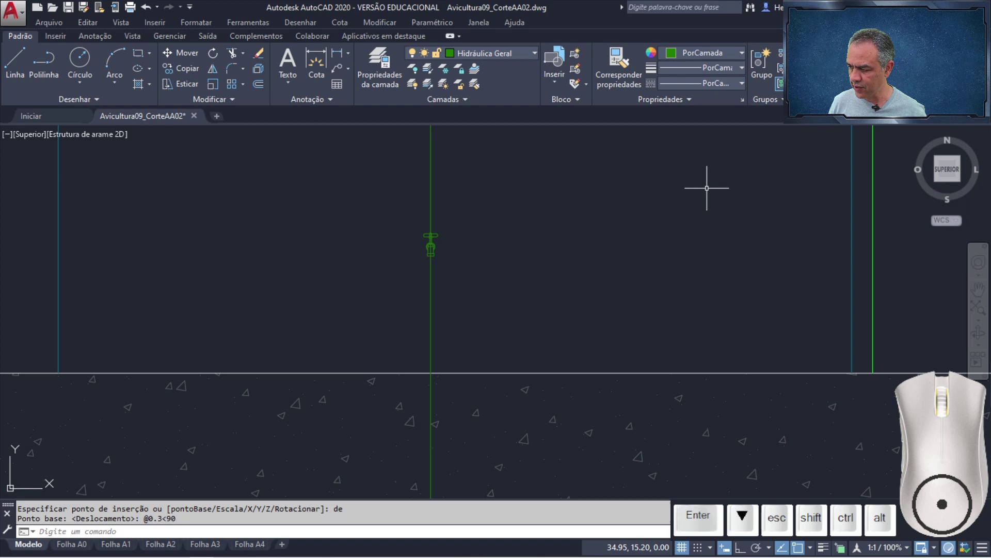
Delete the vertical construction line running through the front-view tap
left_click(506, 192)
left_click(441, 191)
key("Delete")
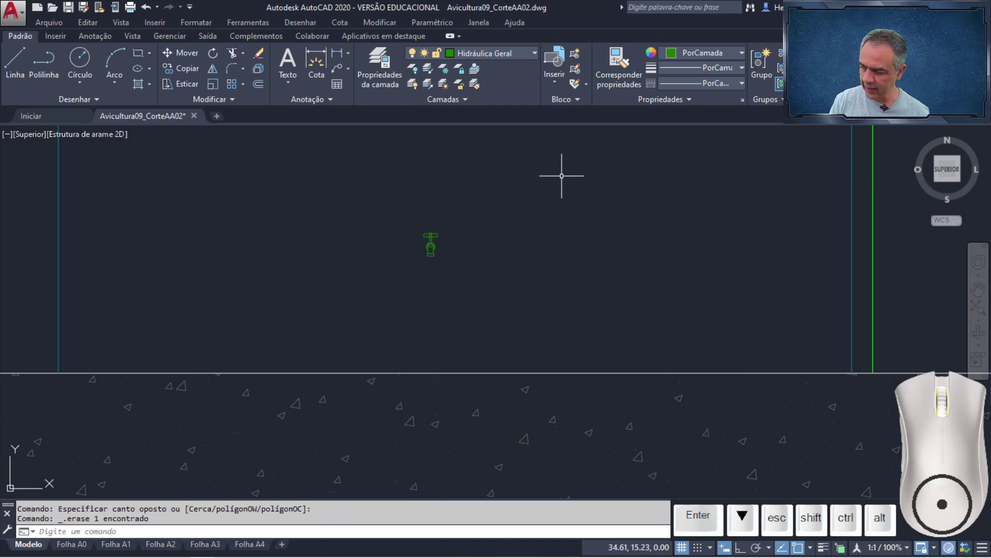
middle_click(562, 182)
middle_click(562, 183)
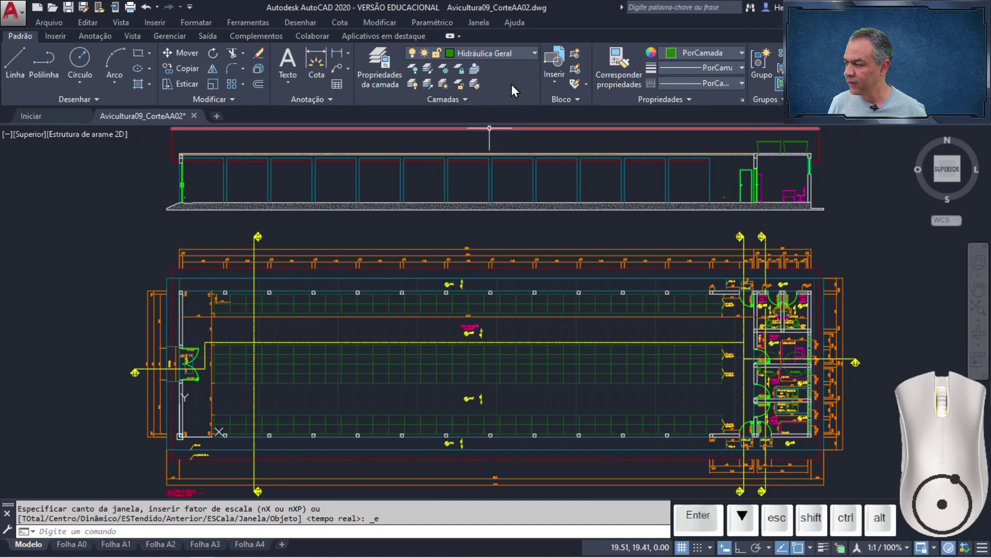
left_click(535, 54)
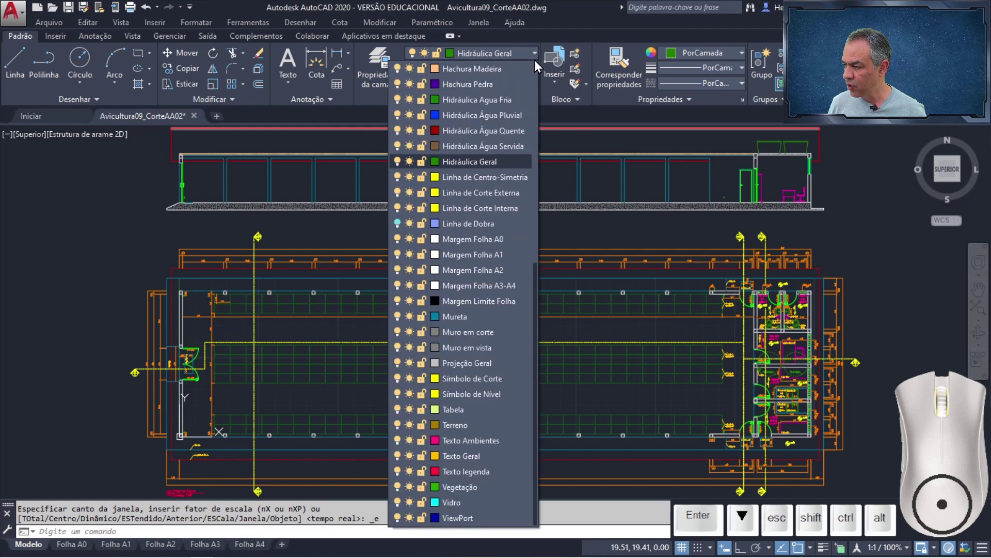
scroll(491, 124, "up", 4)
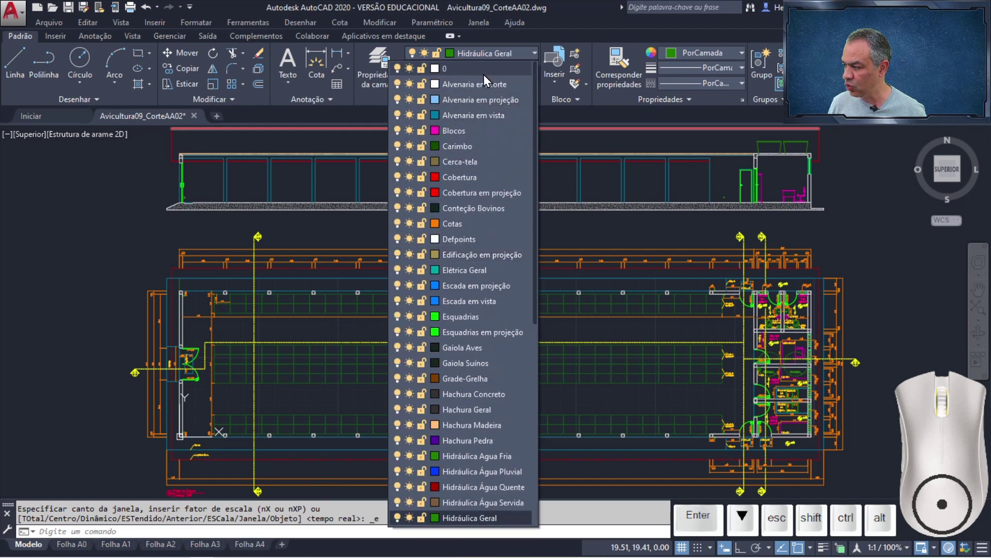
scroll(485, 152, "down", 7)
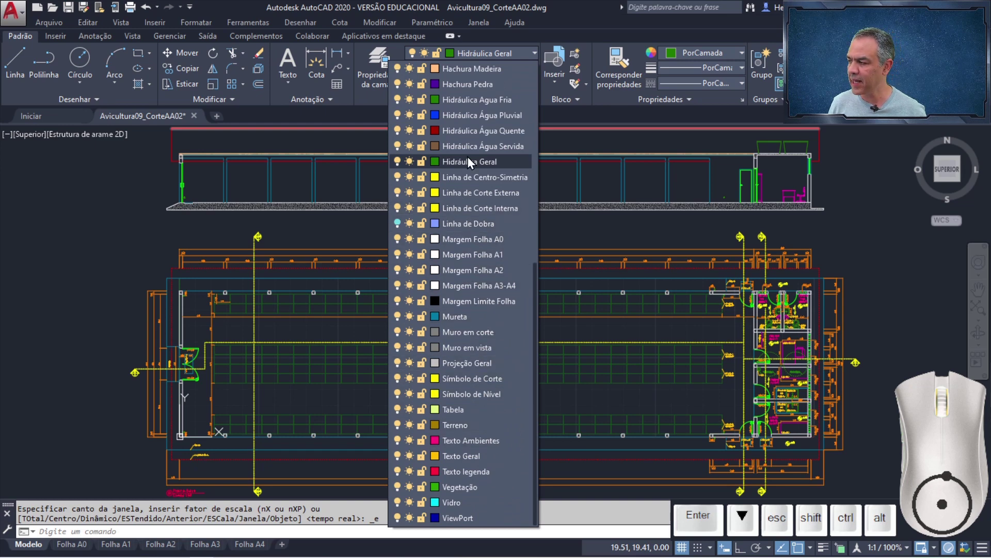
left_click(535, 54)
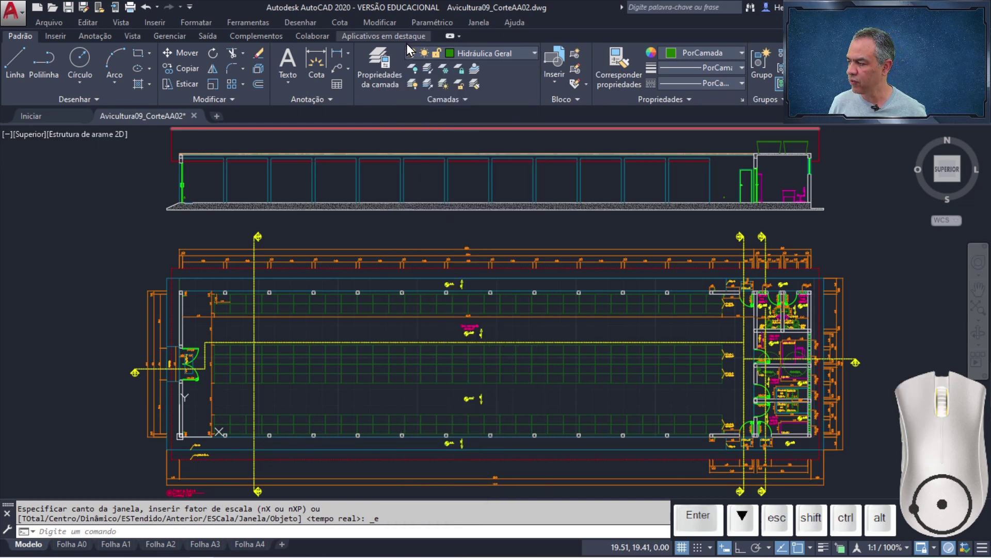
Create a new layer named Metalon based on the Esquadrias layer's properties
left_click(377, 78)
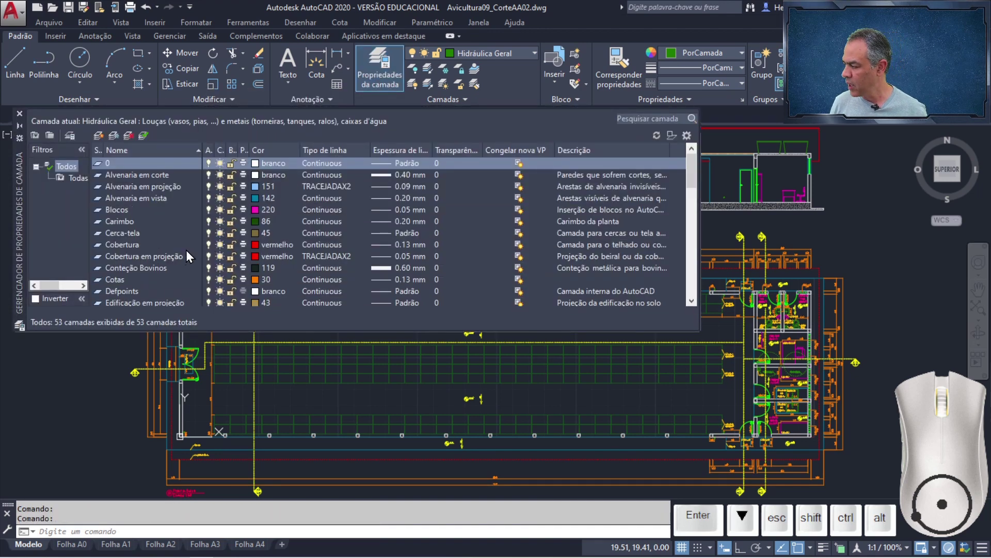
scroll(146, 256, "down", 2)
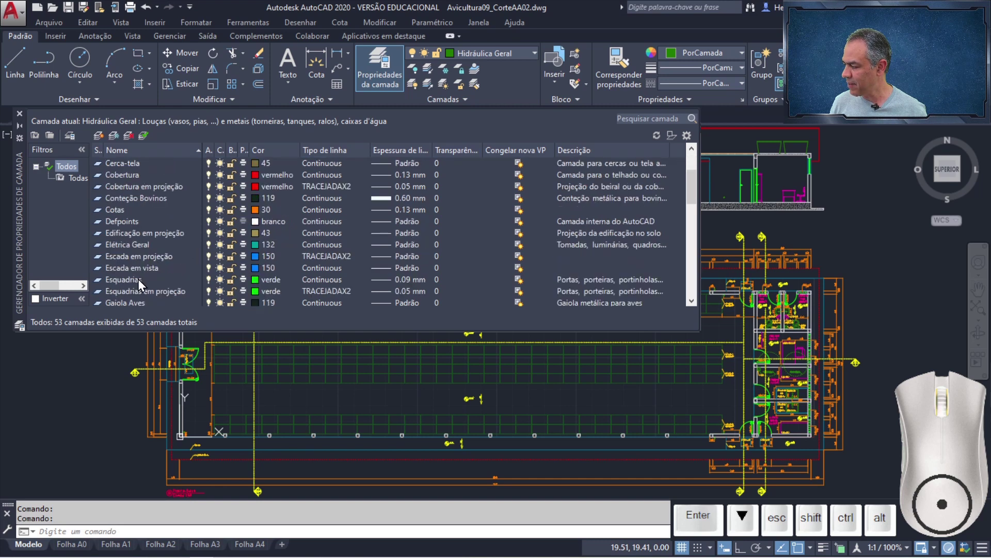
left_click(138, 279)
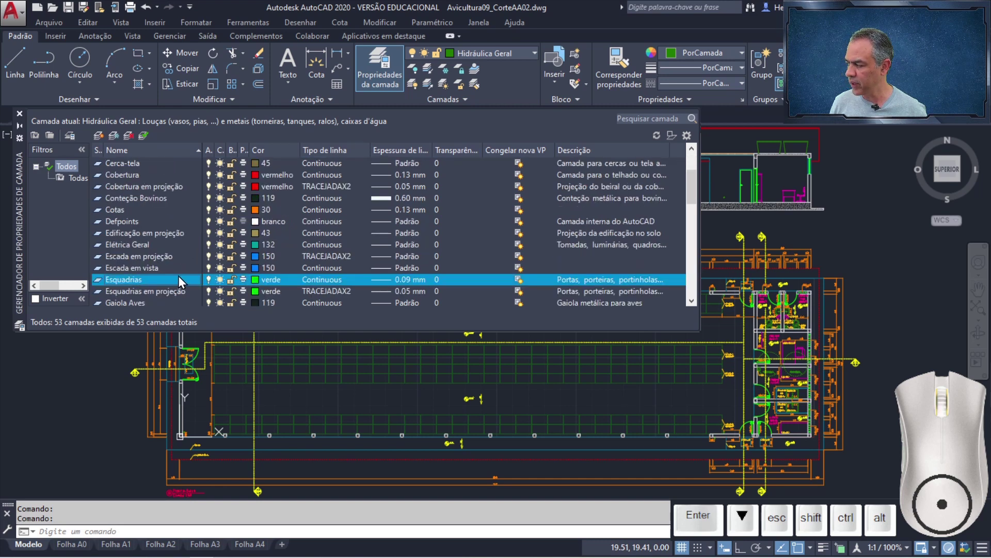
left_click(97, 135)
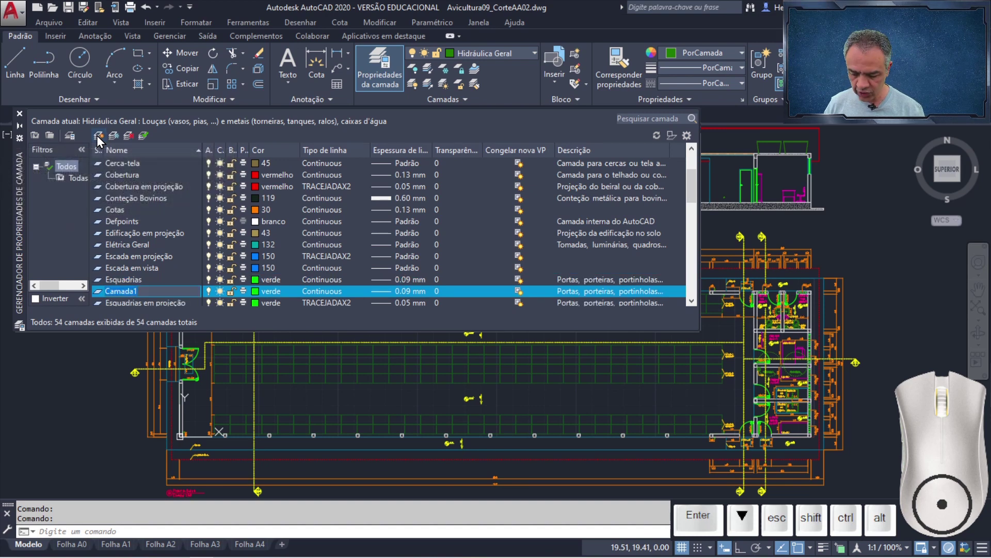
type("Metalon")
key("Return")
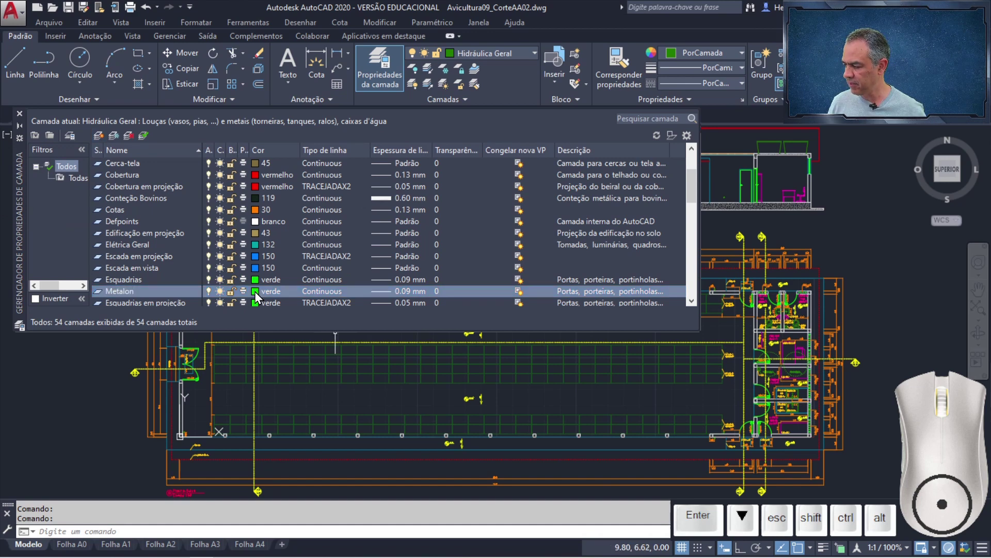
Set the Metalon layer's colour to 63 and close the layer properties manager
left_click(255, 291)
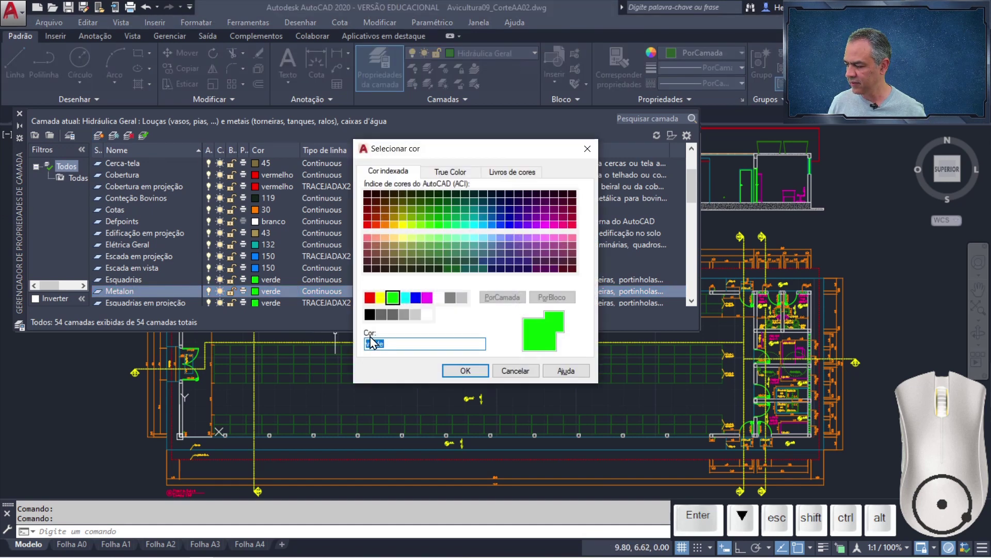
left_click_drag(405, 343, 338, 346)
type("6")
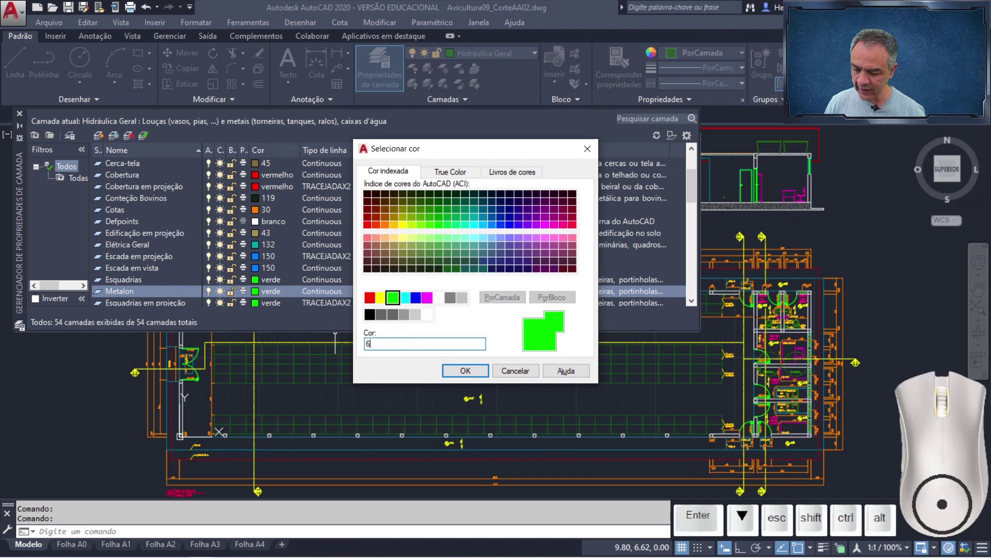
type("3")
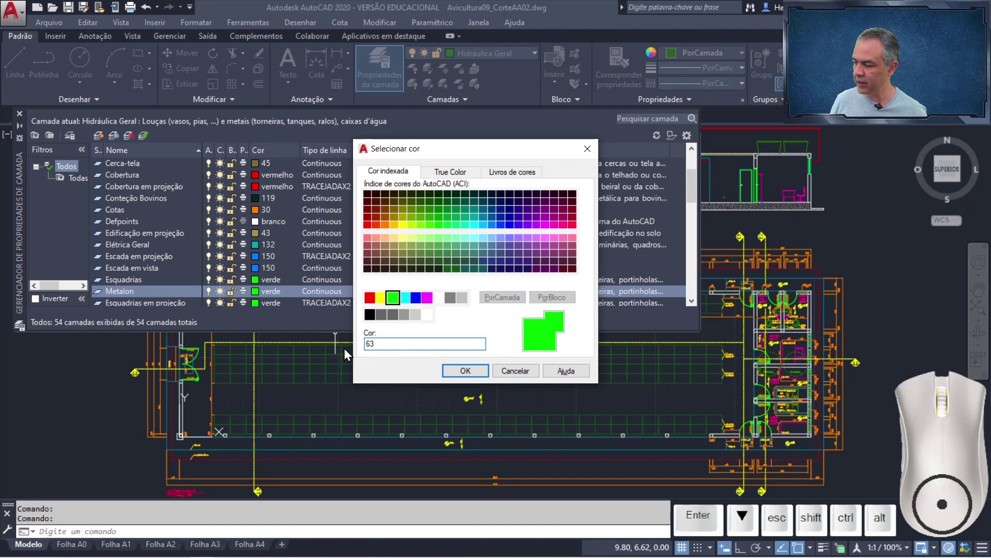
left_click(476, 371)
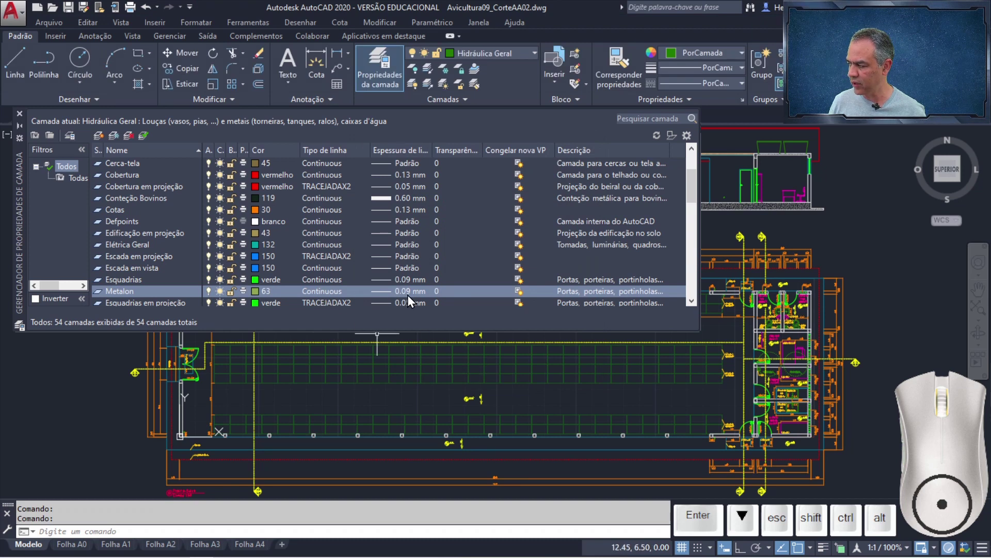
left_click(20, 113)
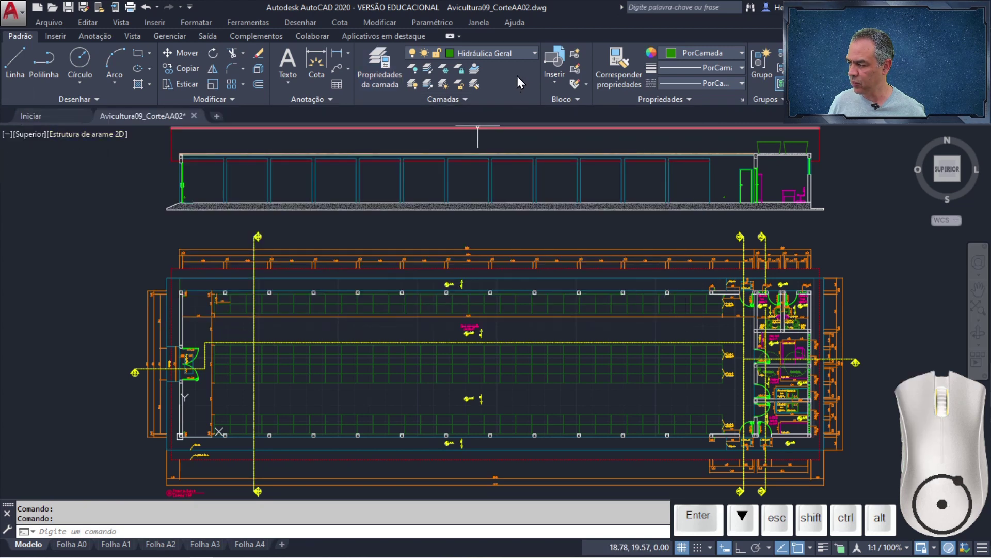
Make Metalon the current layer and draw vertical construction lines through both ends of the first cage row in the plan
left_click(535, 53)
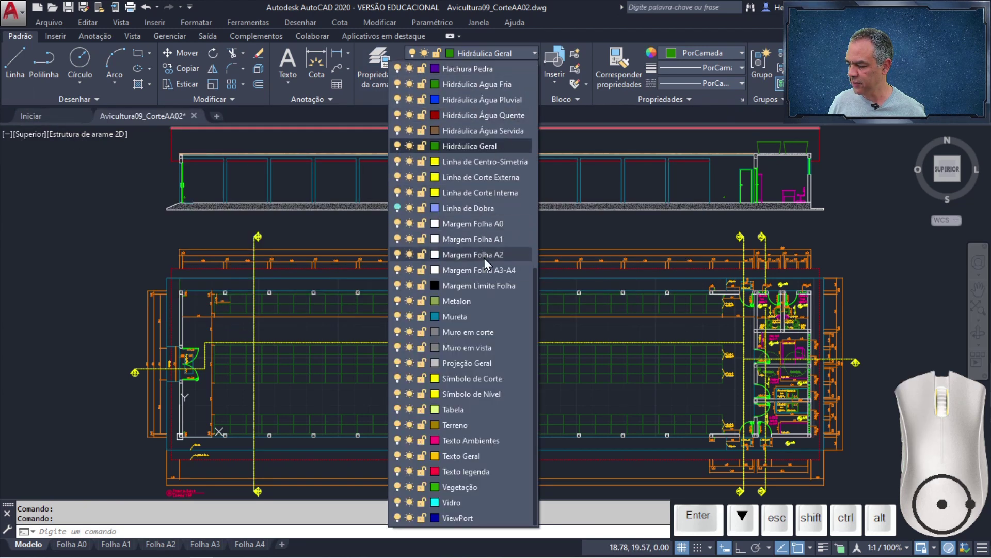
left_click(478, 300)
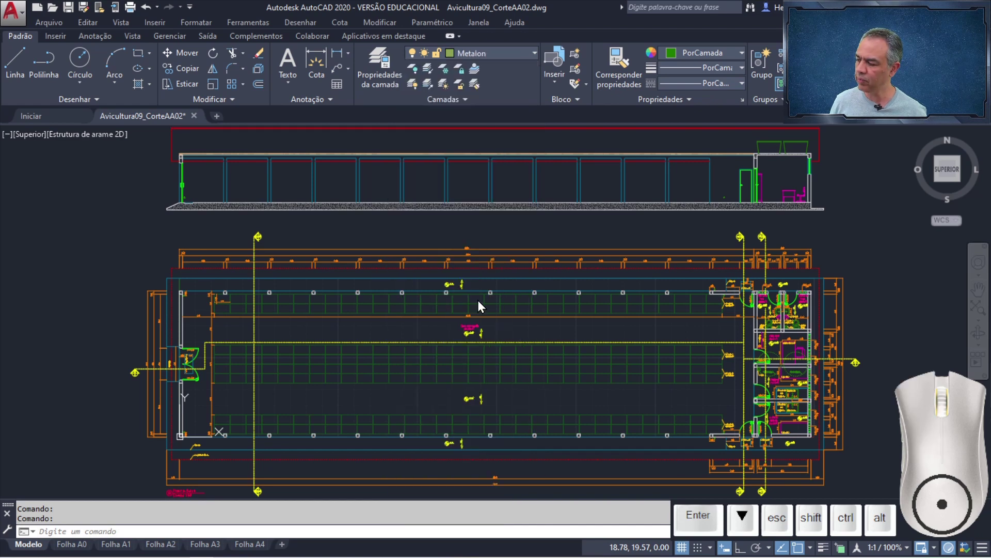
left_click(94, 103)
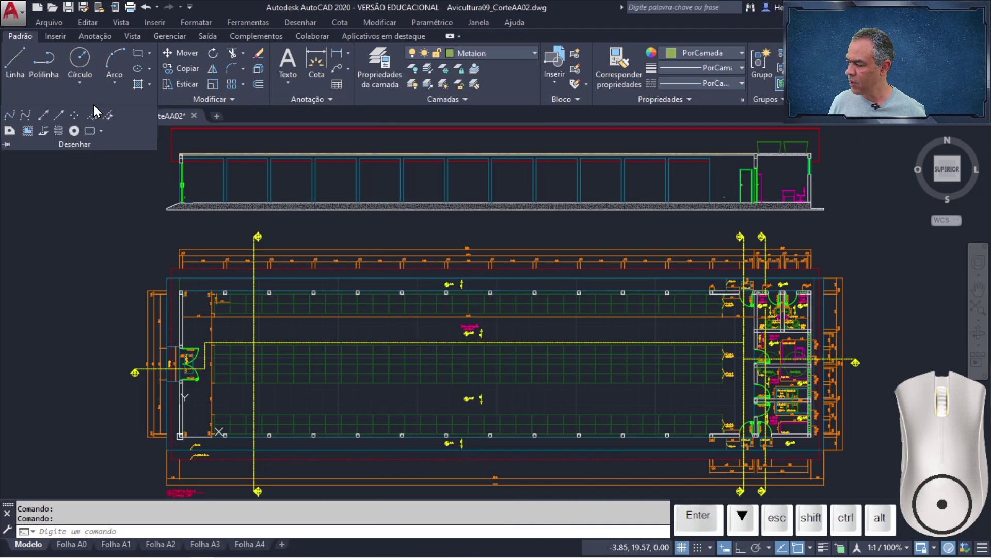
left_click(43, 118)
key("Down")
key("Down")
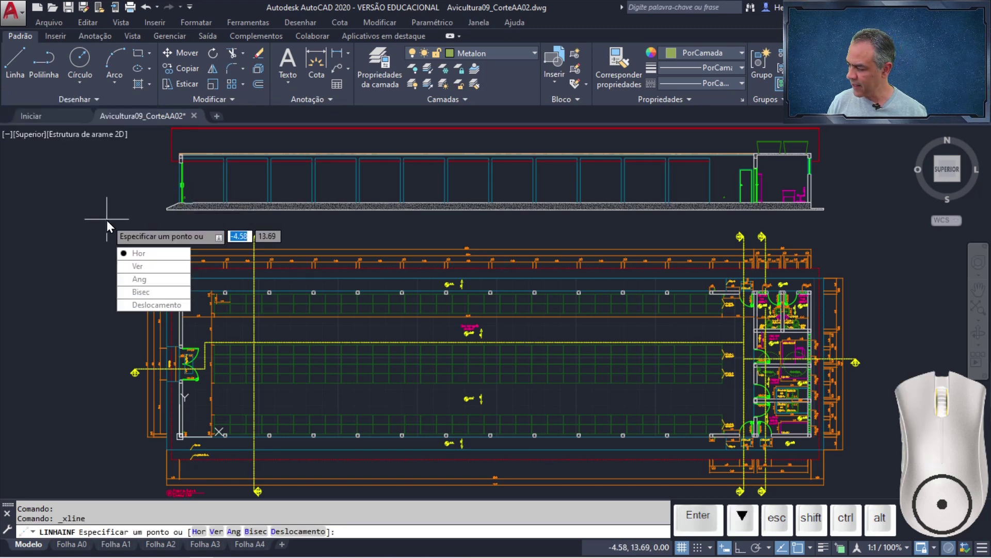
key("Return")
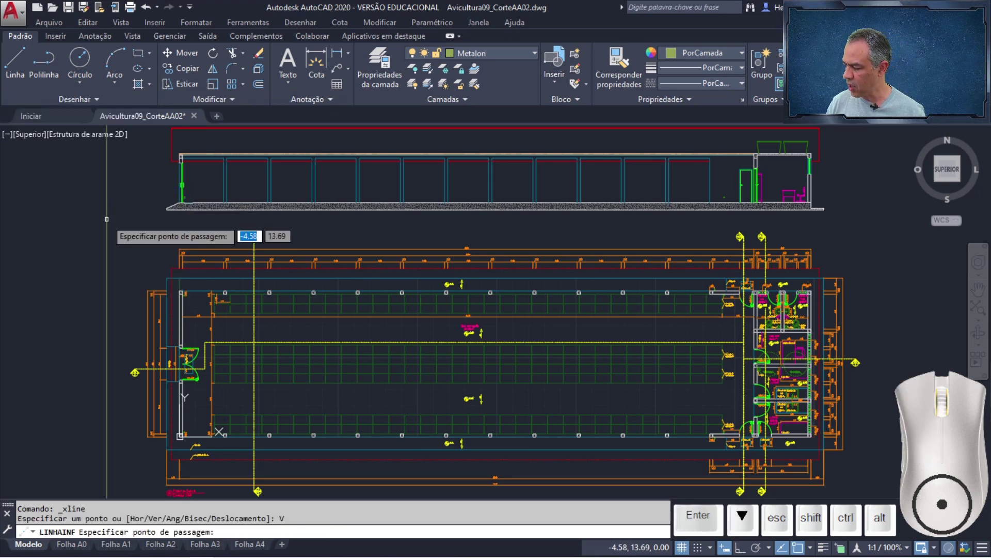
scroll(181, 313, "up", 6)
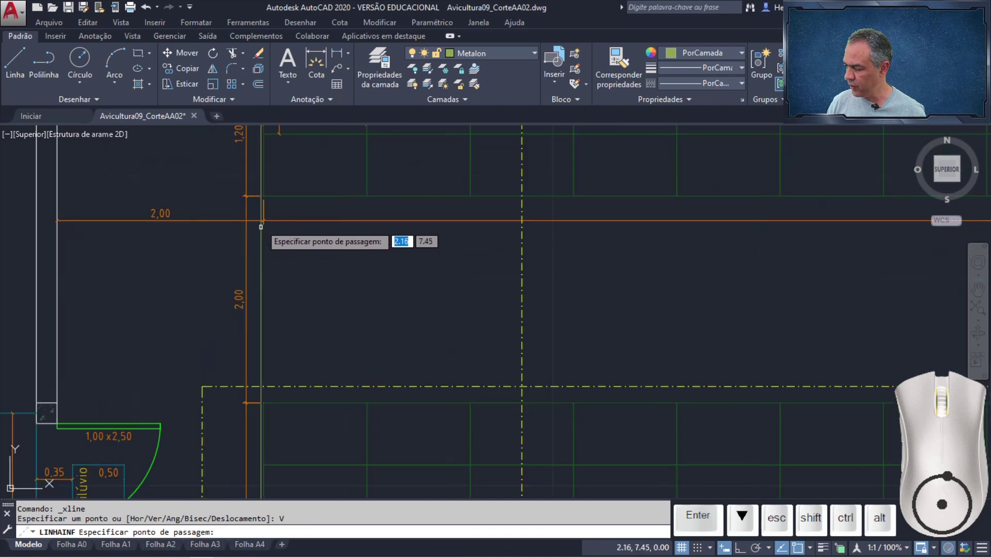
left_click(264, 196)
scroll(264, 197, "down", 6)
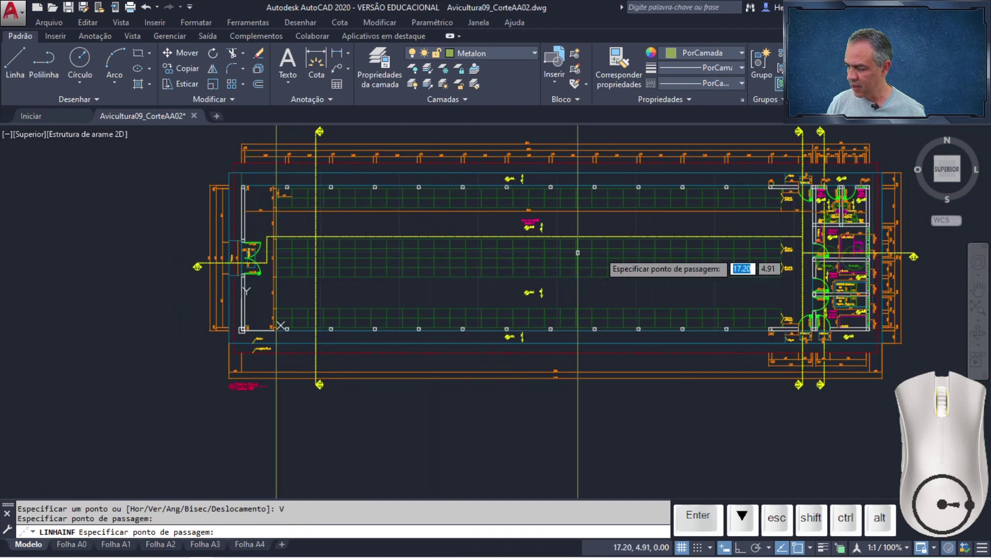
scroll(447, 248, "up", 4)
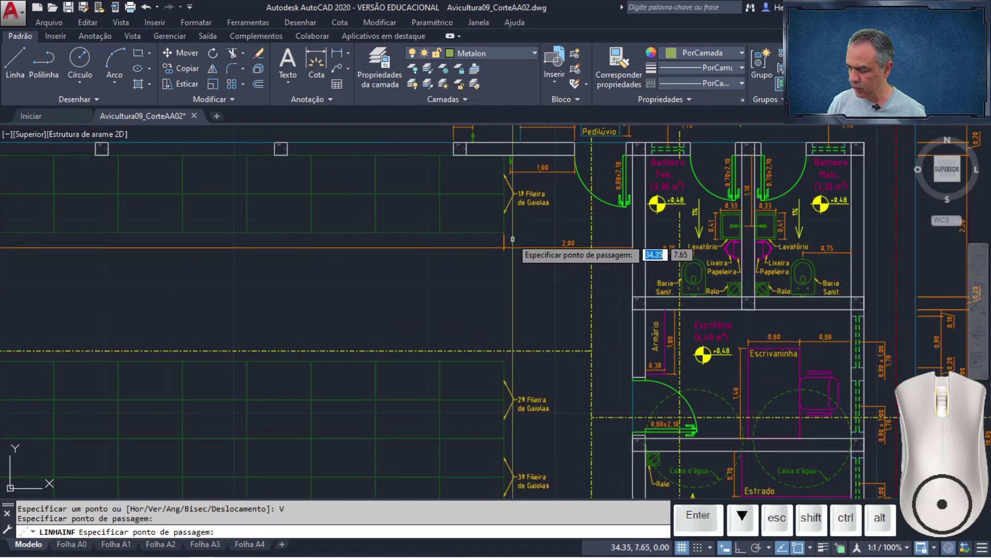
left_click(504, 249)
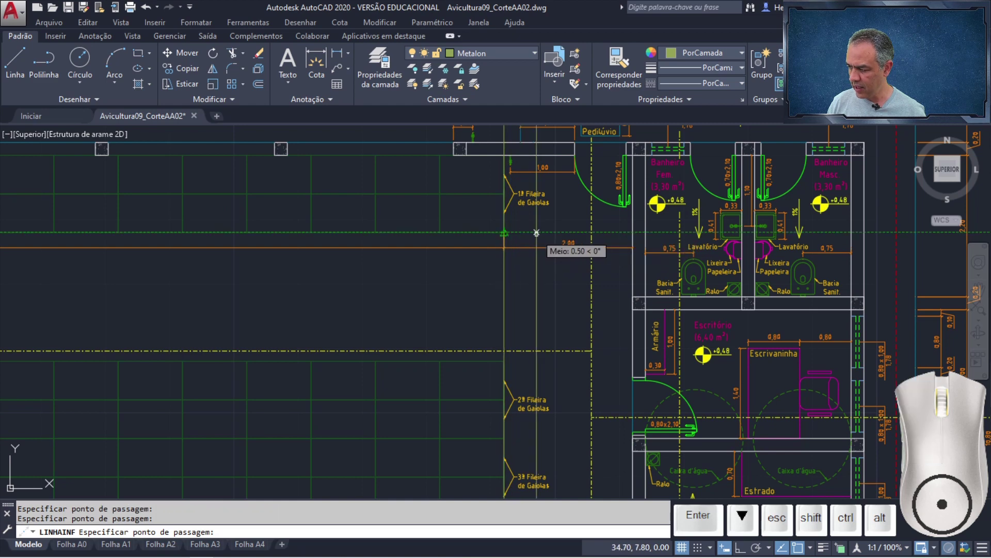
Offset the section's interior floor line 0.7 upward to mark the underside of the cages
key("Return")
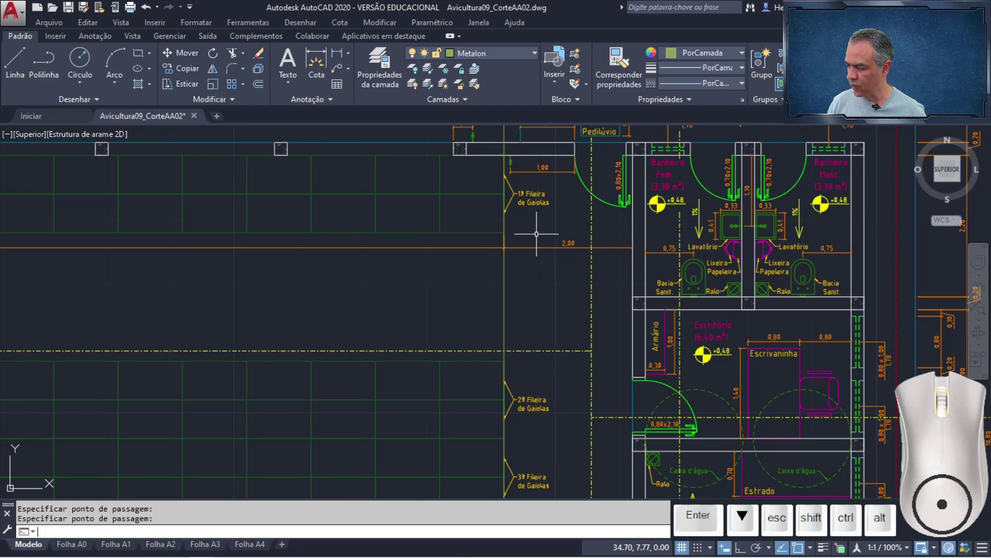
middle_click(536, 234)
middle_click(537, 234)
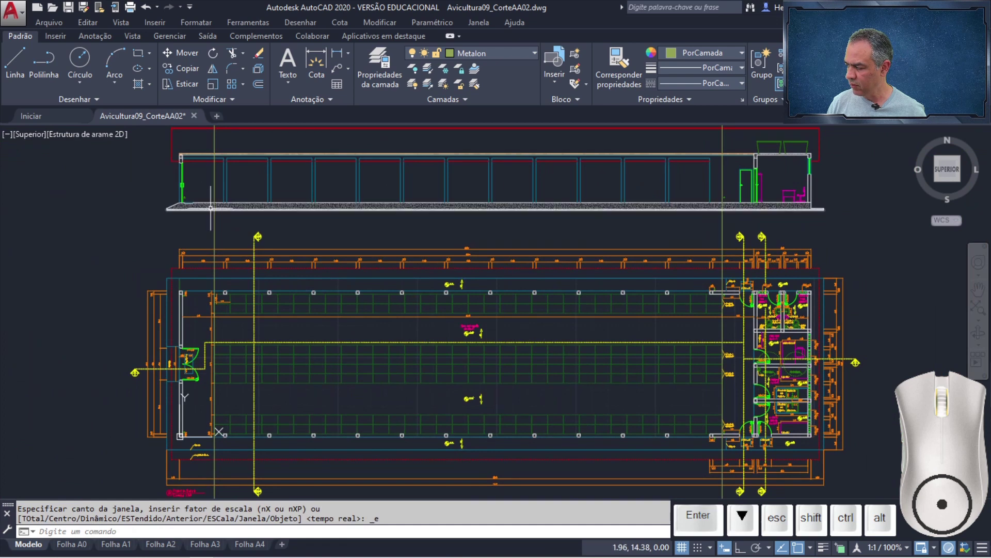
scroll(211, 207, "up", 8)
middle_click_drag(222, 166, 319, 307)
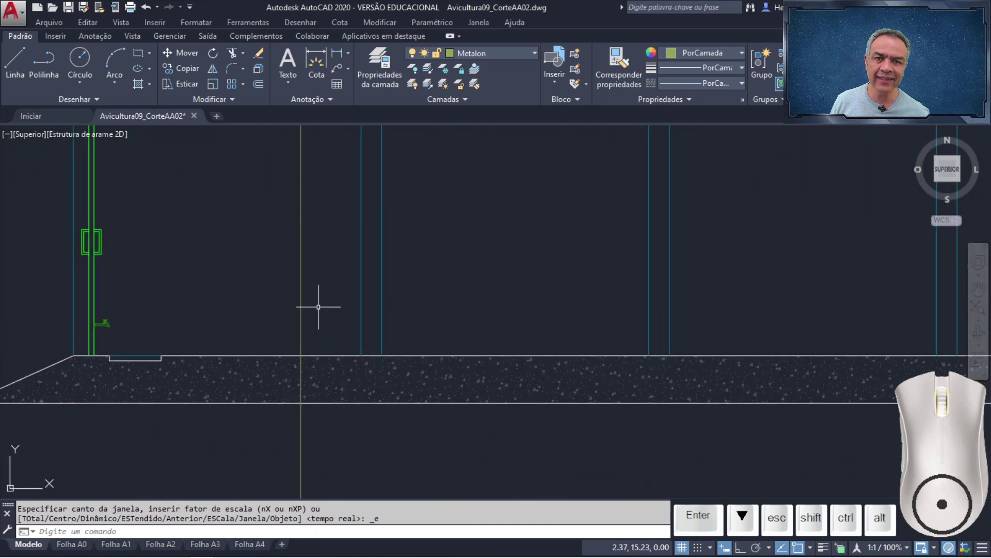
left_click(259, 82)
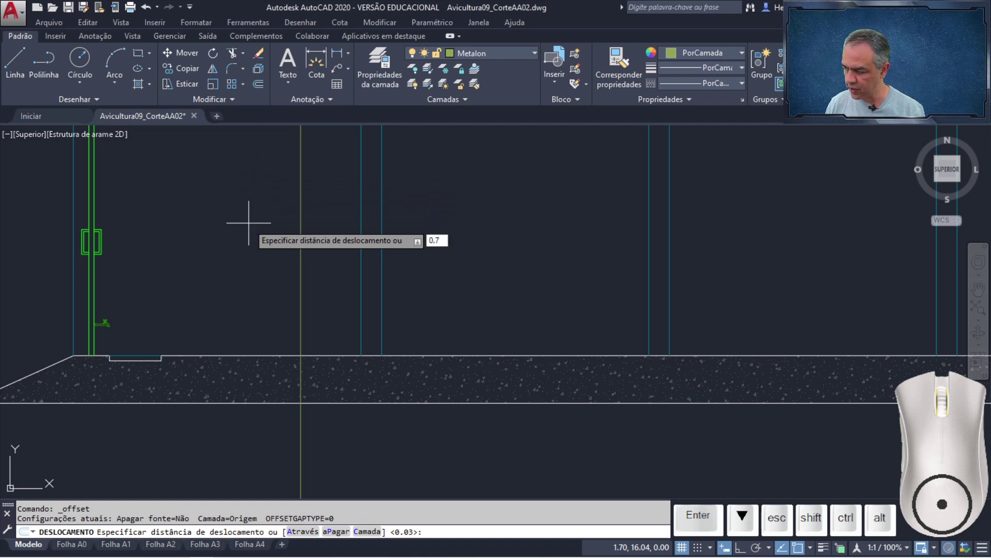
key("Return")
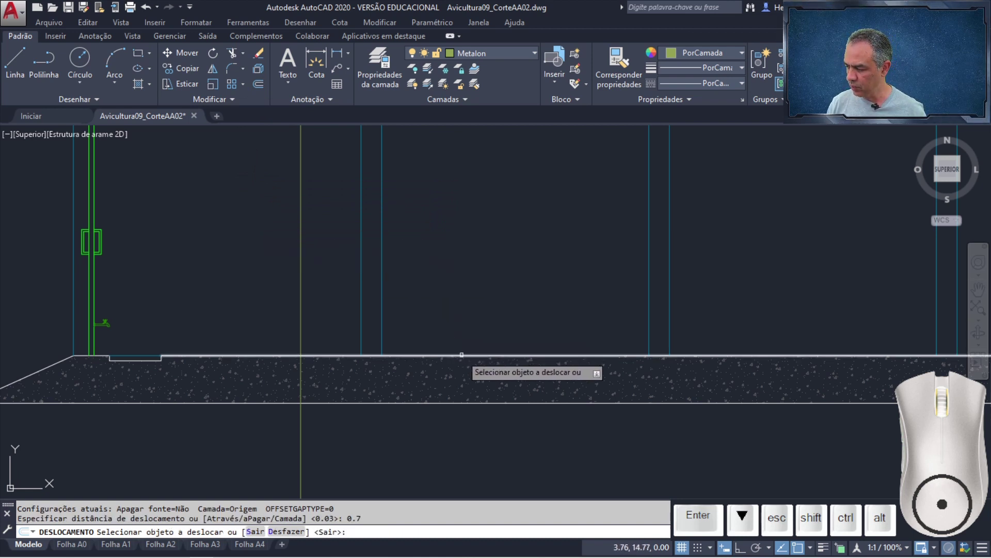
left_click(462, 355)
left_click(461, 262)
key("Return")
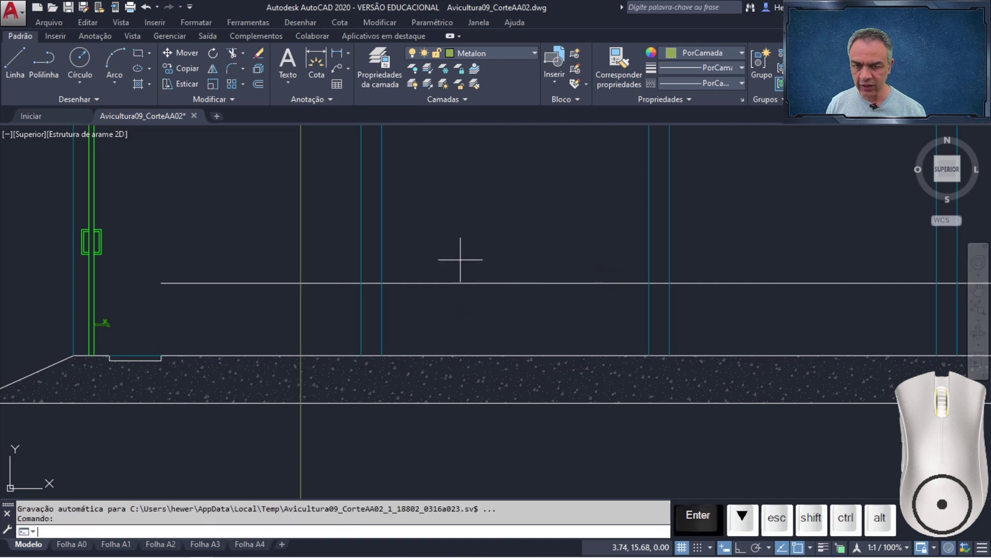
Offset the new cage-underside line 0.05 upward to form the lower double rail
key("Return")
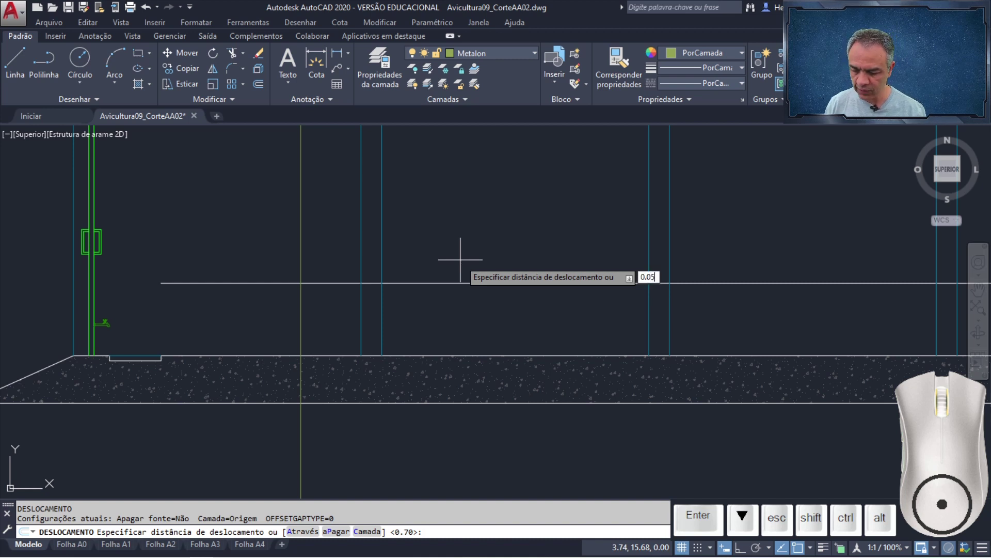
key("Return")
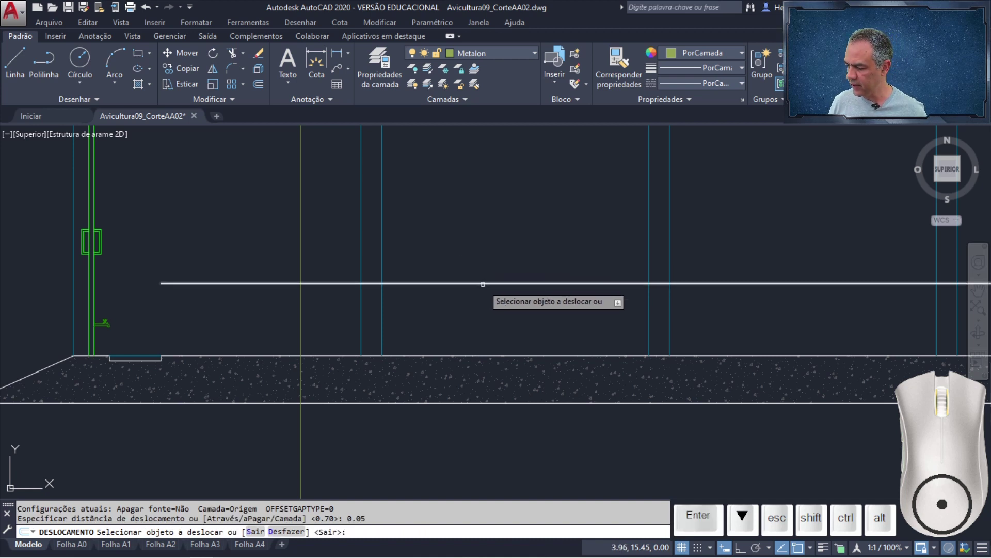
left_click(485, 283)
left_click(485, 226)
key("Return")
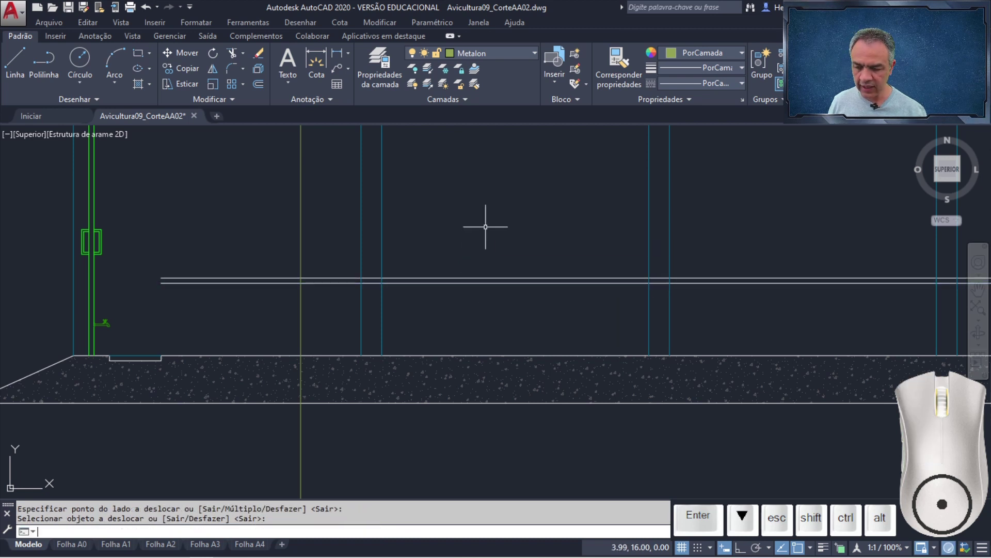
Offset the upper line of the lower double rail 0.4 upward for the first cage height
key("Return")
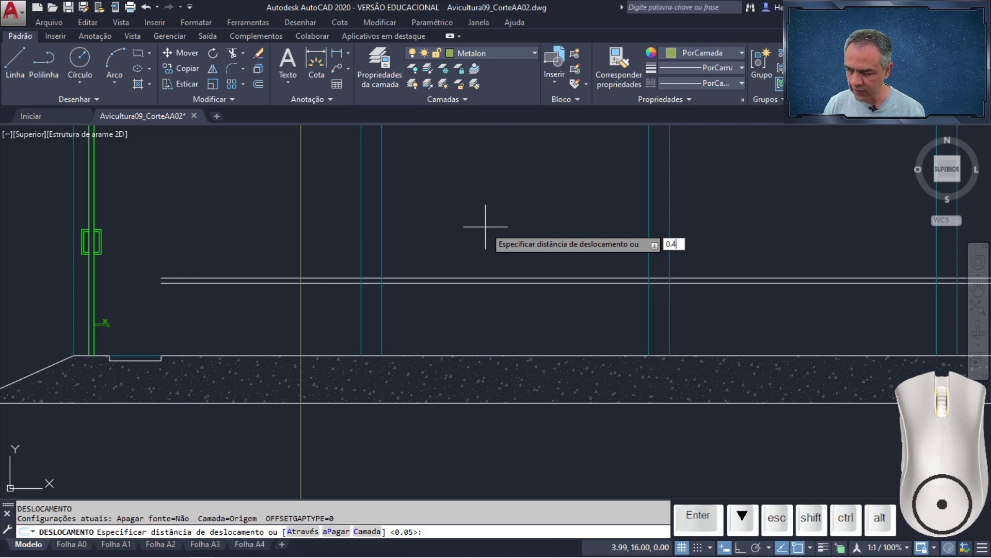
key("Return")
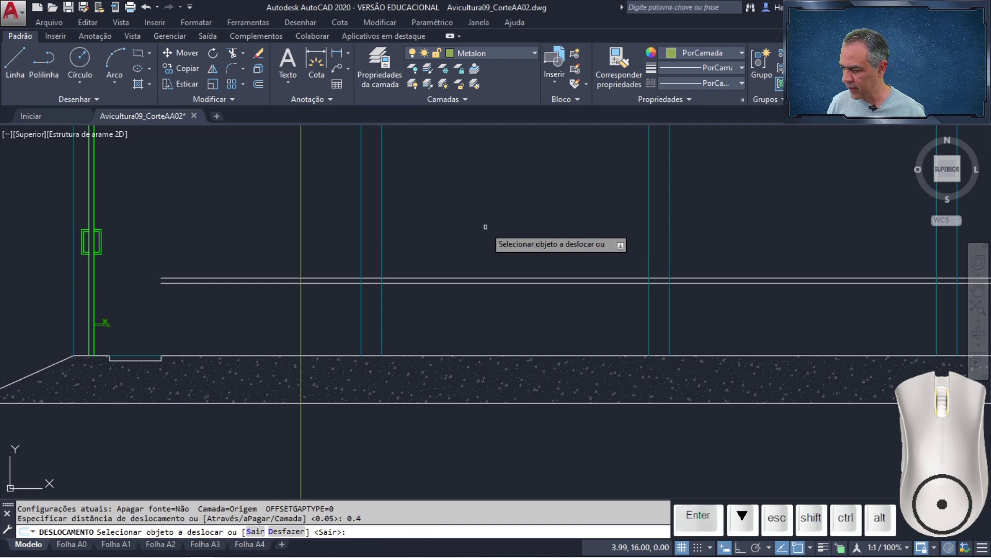
left_click(500, 278)
left_click(505, 242)
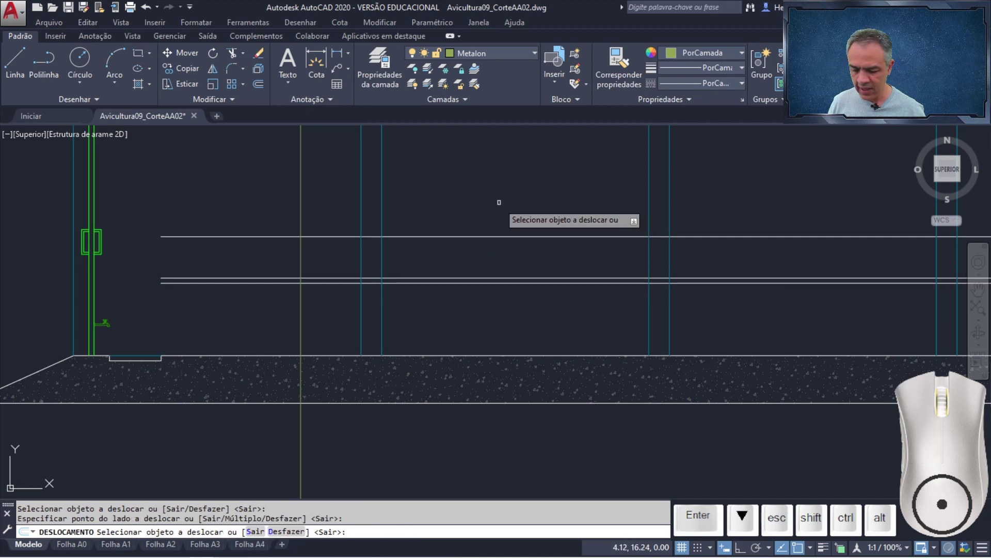
key("Return")
Offset the first-cage-height line 0.05 upward to form the second double rail
key("Return")
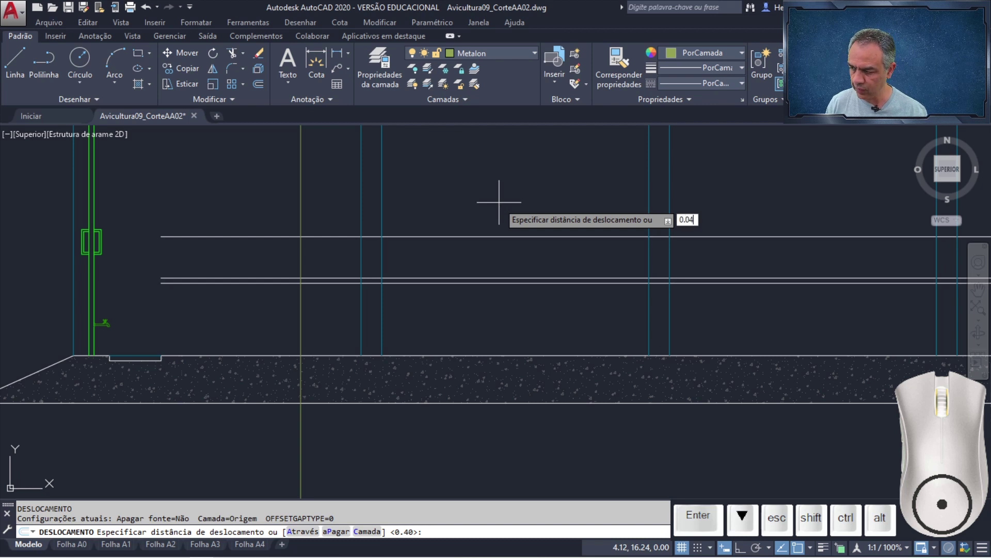
type("0.05")
key("Return")
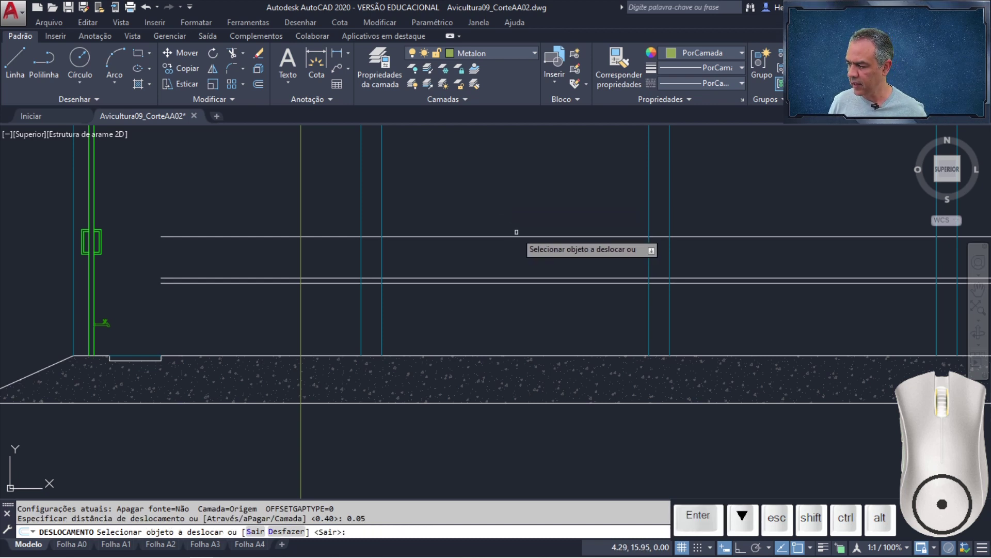
left_click(520, 235)
left_click(518, 189)
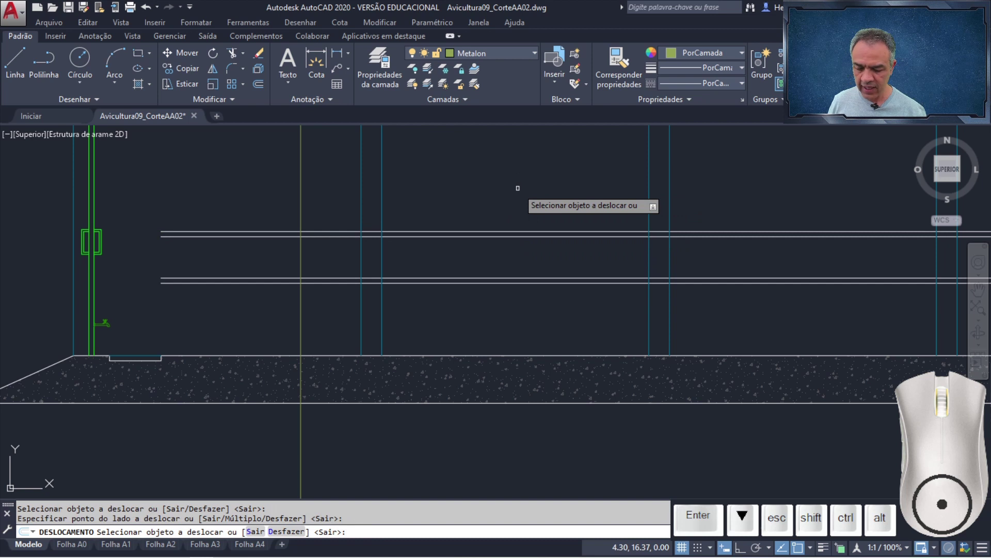
key("Return")
Offset the upper line of the second double rail 0.4 upward to mark the top of the cages
key("Return")
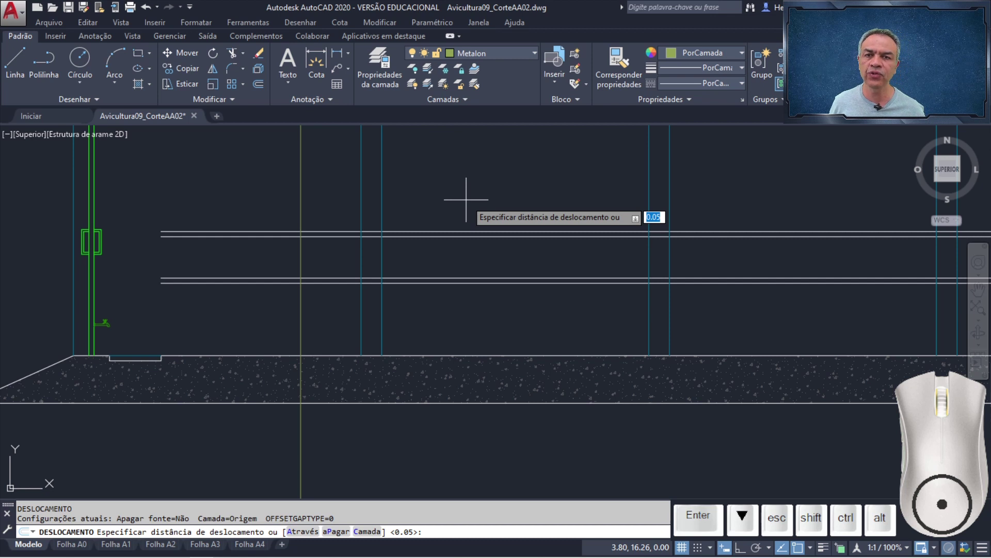
type("0.4")
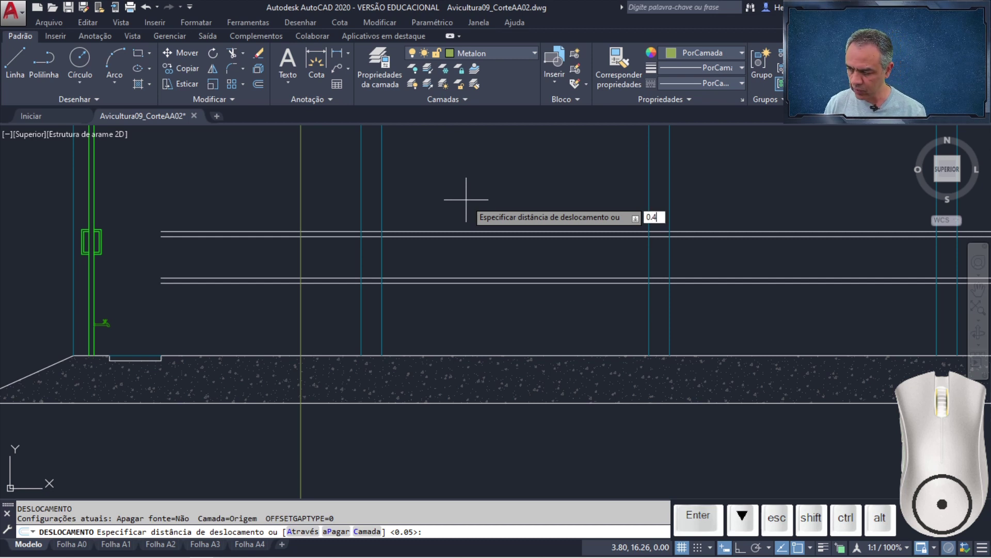
key("Return")
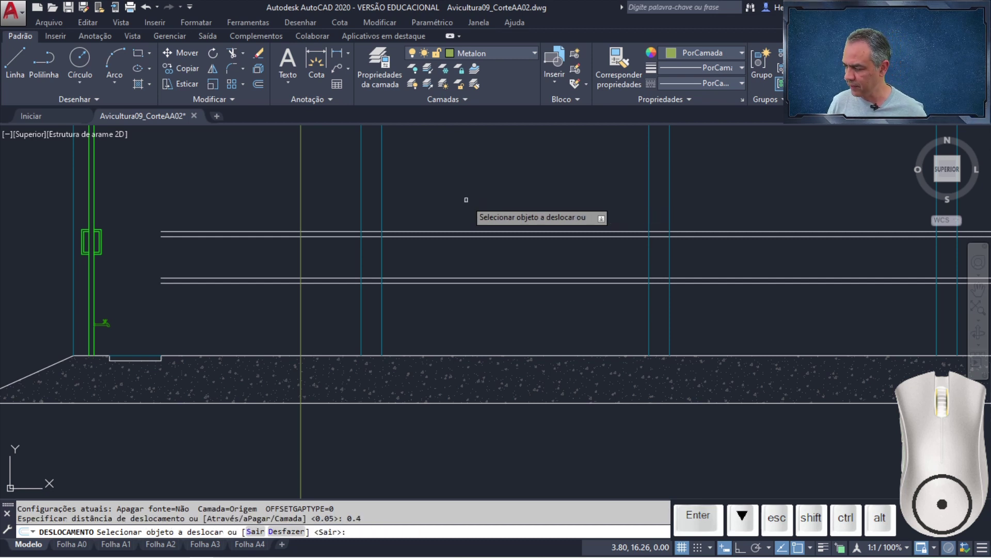
left_click(500, 232)
left_click(506, 172)
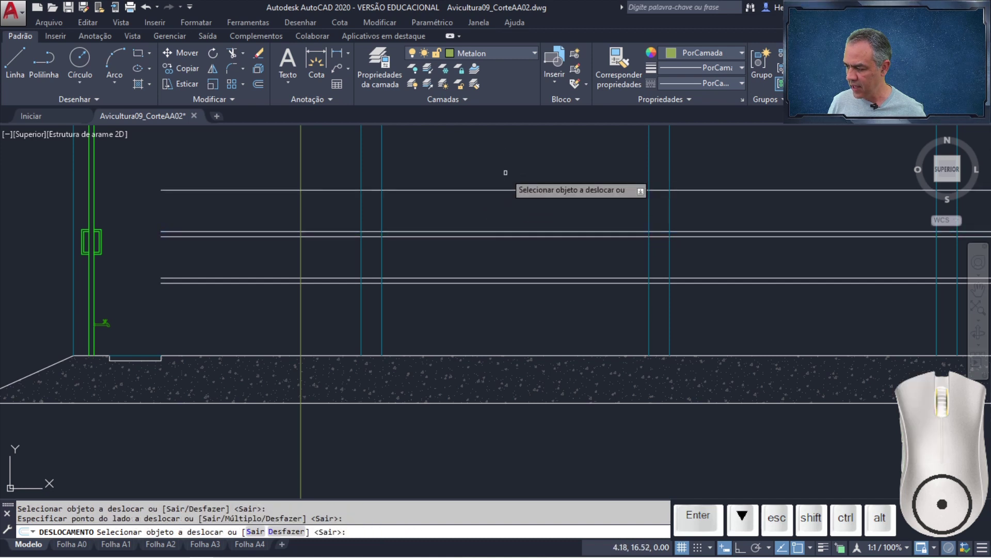
key("Return")
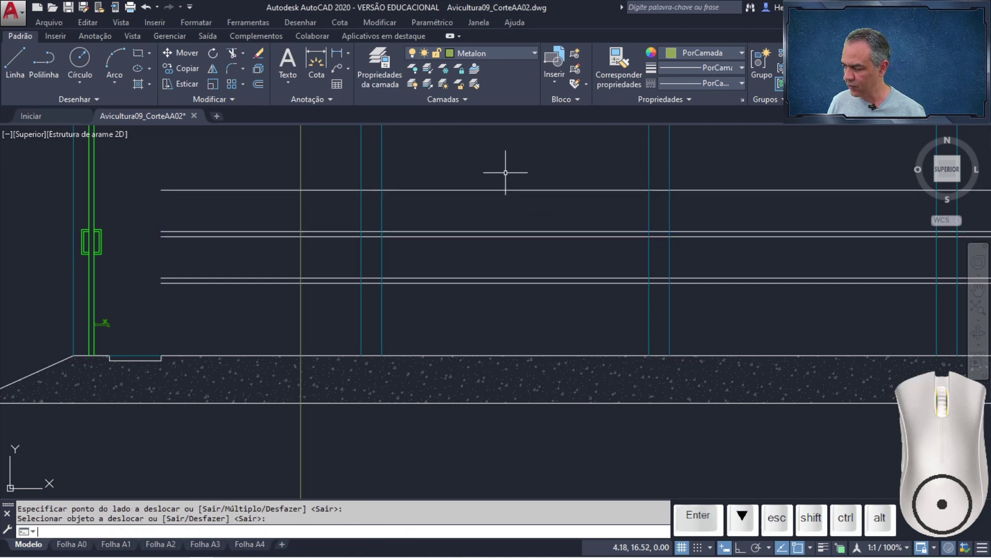
Trim the left vertical construction line to the lowest and highest cage lines, using both as cutting edges
left_click(231, 53)
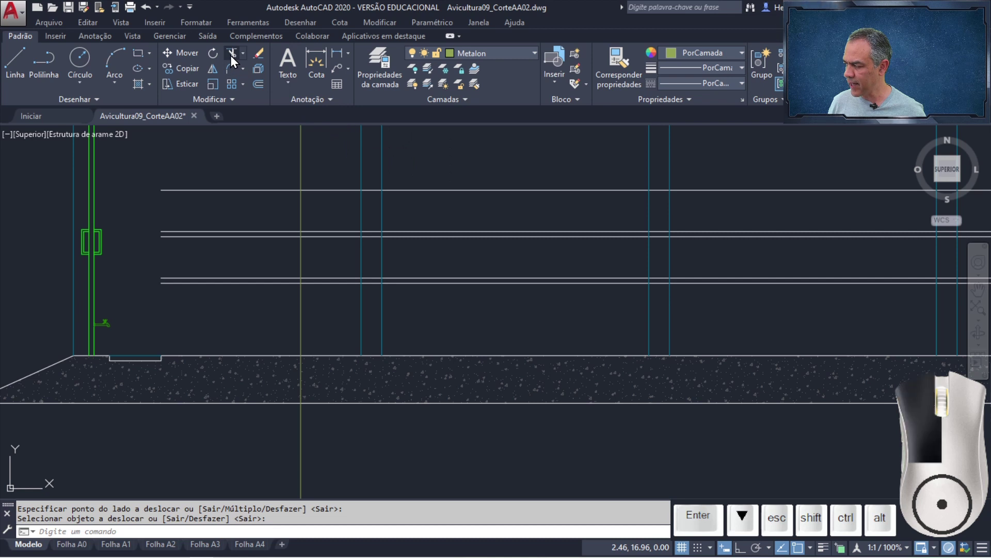
left_click(434, 283)
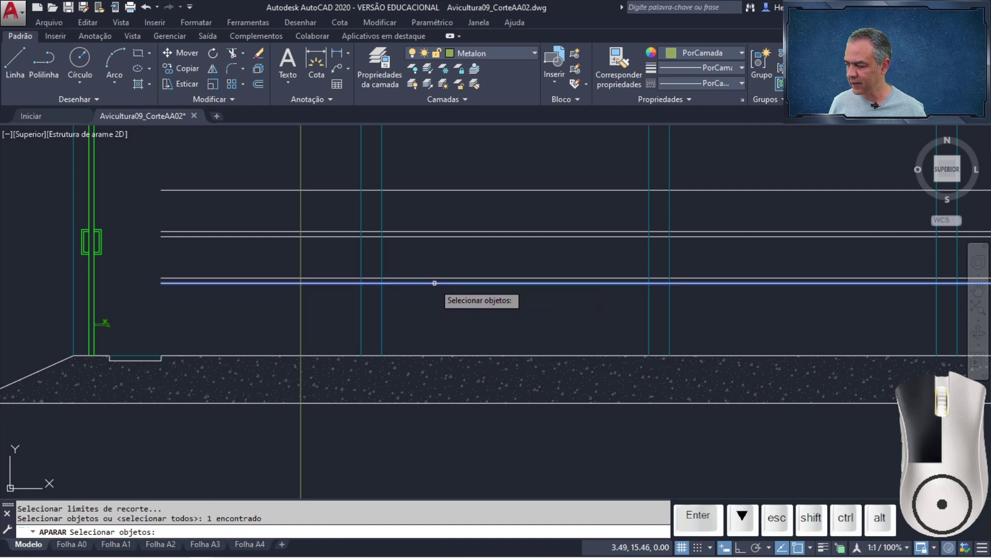
left_click(444, 190)
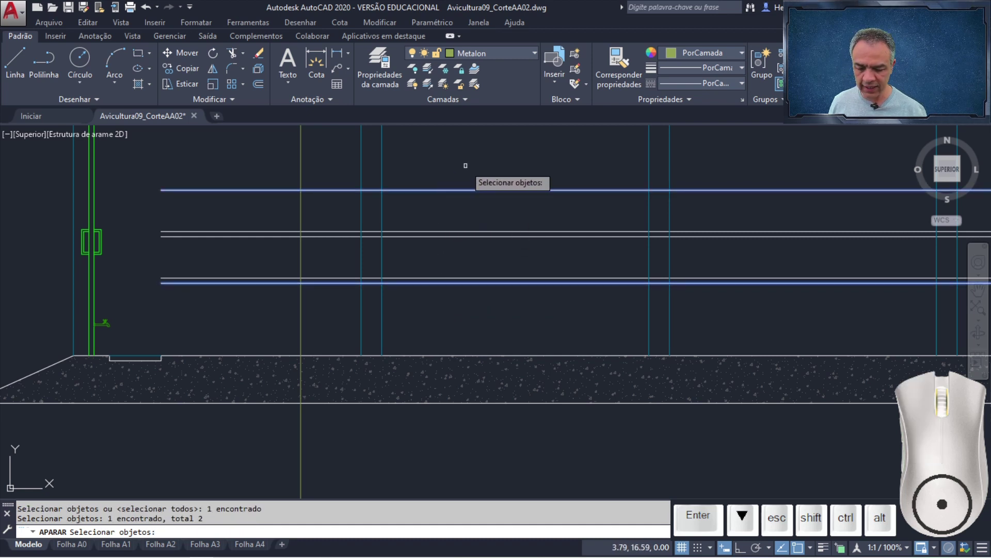
key("Return")
scroll(467, 169, "down", 5)
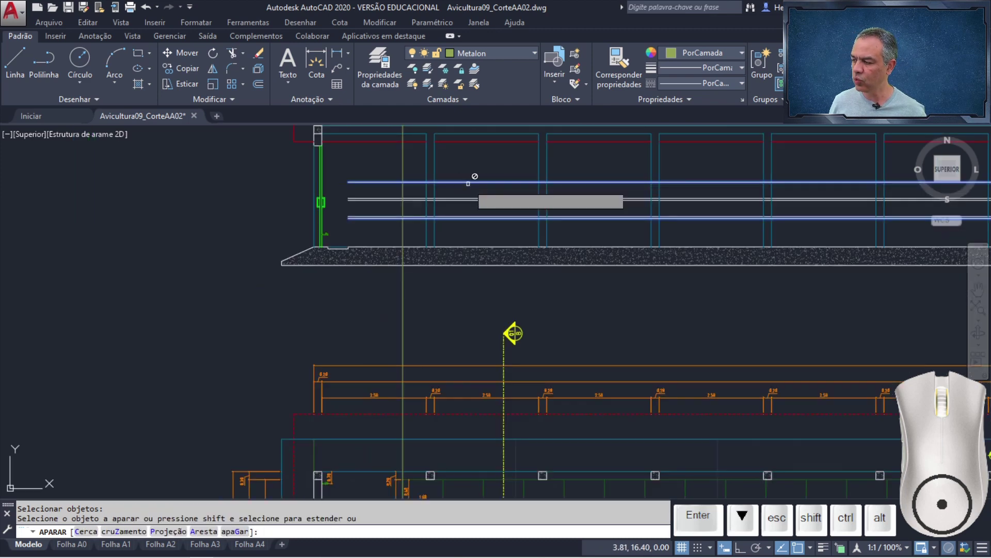
mouse_move(541, 244)
middle_mouse_down()
mouse_move(380, 284)
mouse_move(370, 339)
middle_mouse_up()
left_click(257, 346)
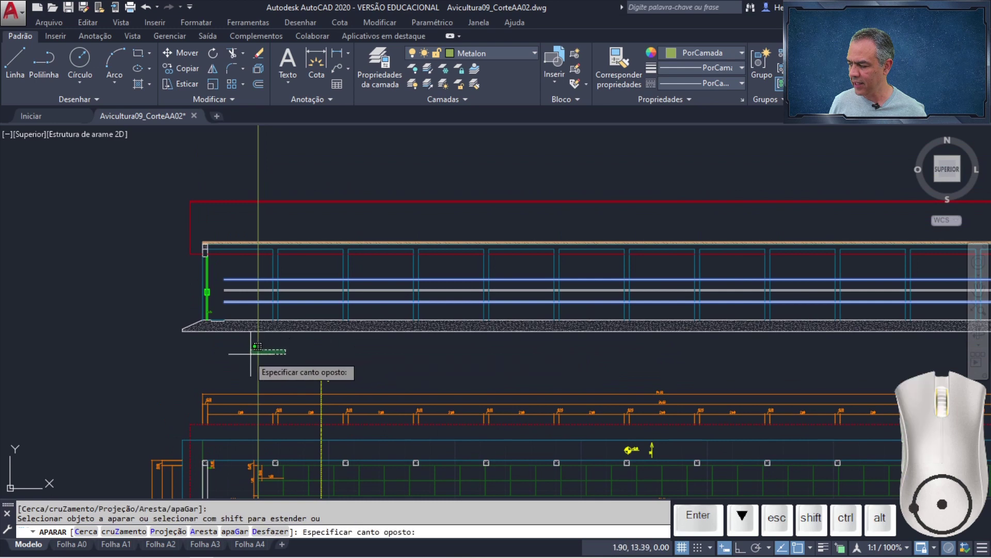
left_click(250, 354)
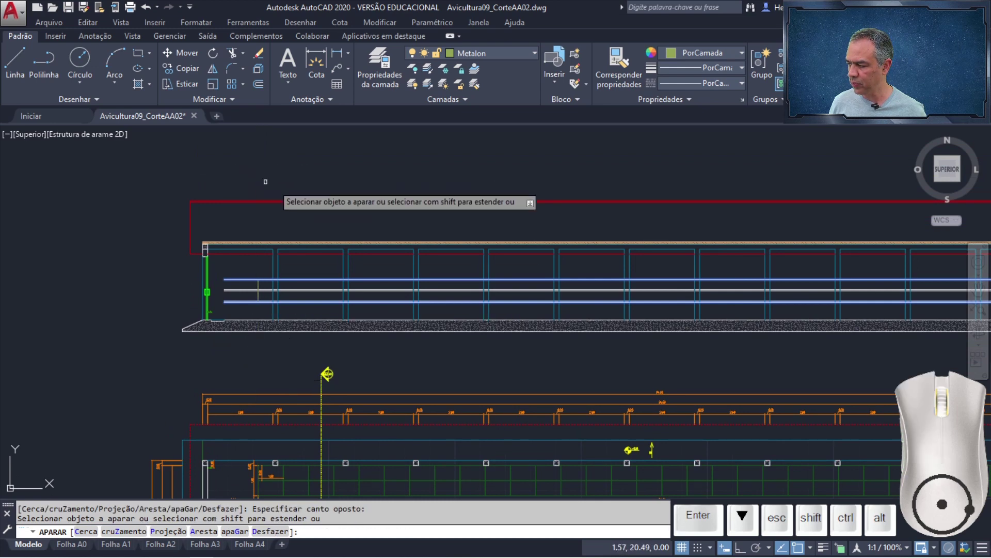
Trim the right vertical construction line above the highest and below the lowest cage line, and finish trimming
scroll(376, 321, "down", 3)
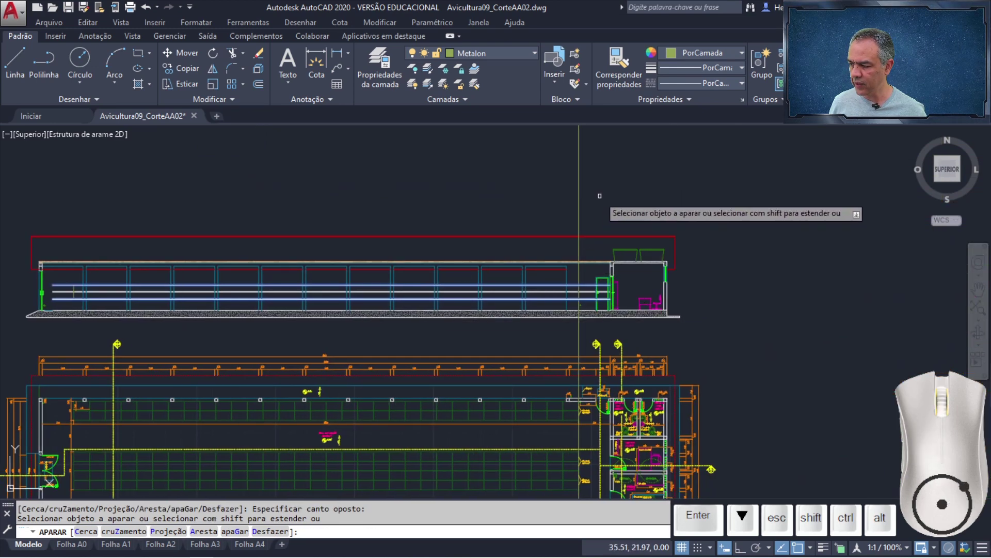
left_click(600, 196)
left_click(535, 187)
left_click(595, 320)
left_click(554, 333)
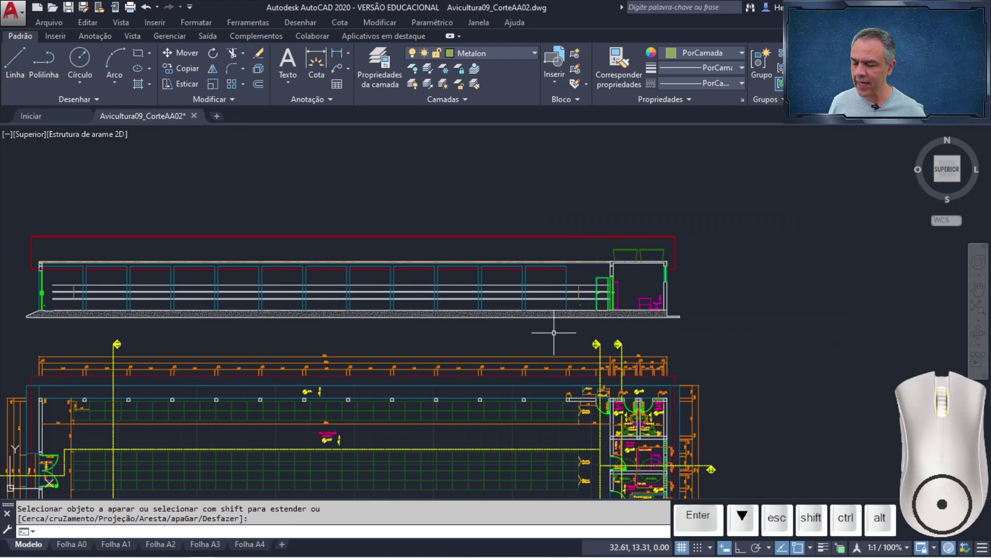
key("Return")
Trim the horizontal cage lines beyond the left vertical line, using both short vertical end lines as cutting edges
key("Return")
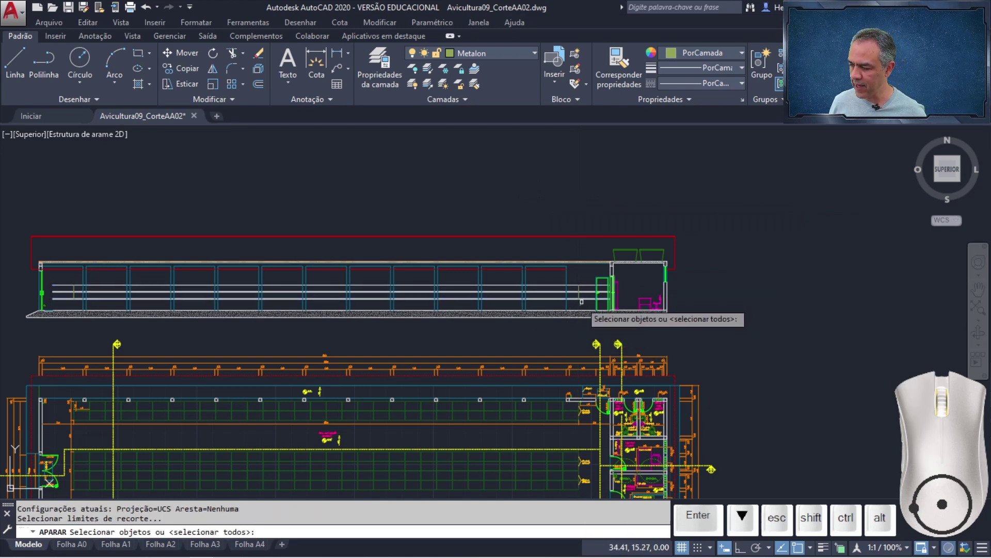
scroll(581, 305, "up", 3)
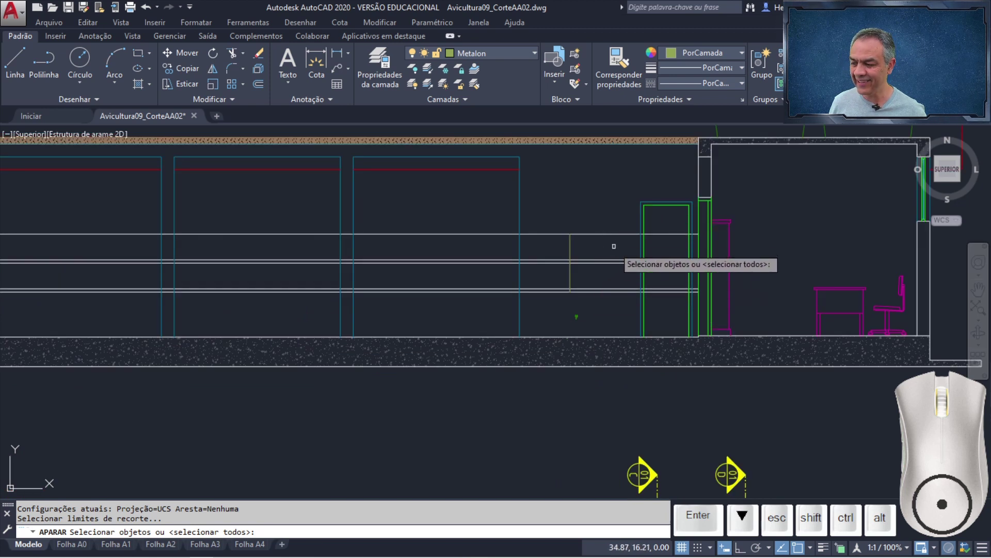
left_click(570, 248)
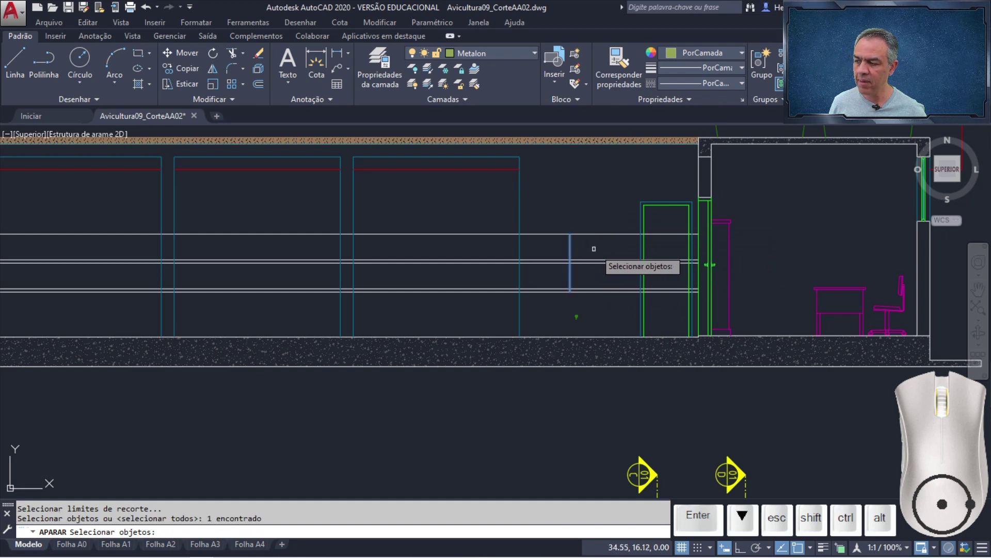
scroll(599, 250, "down", 3)
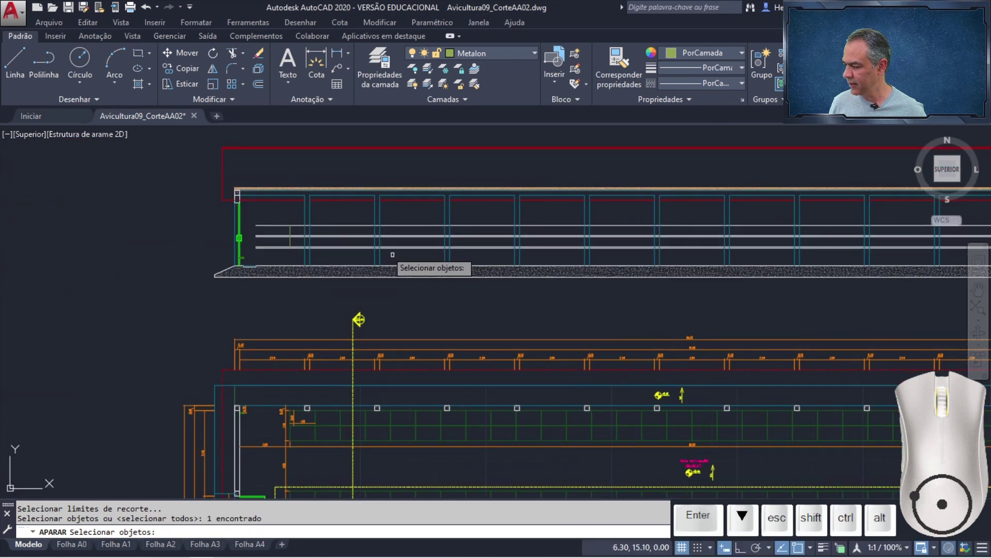
scroll(281, 243, "up", 2)
left_click(297, 225)
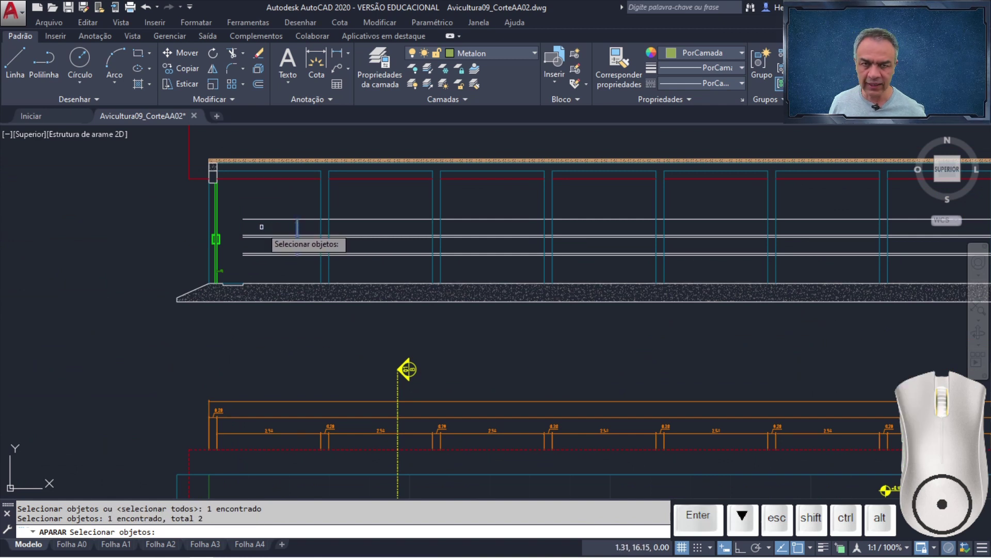
key("Return")
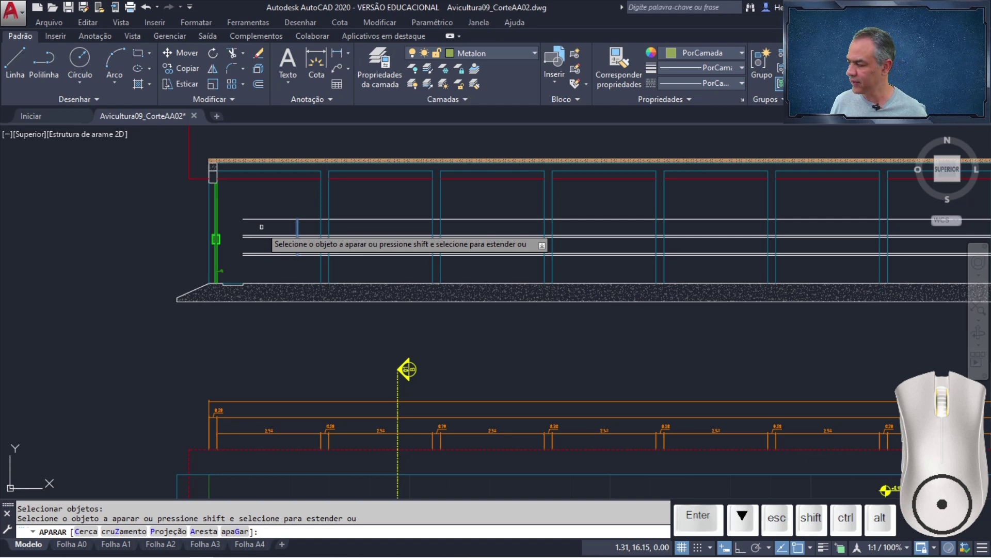
left_click(282, 201)
left_click(230, 284)
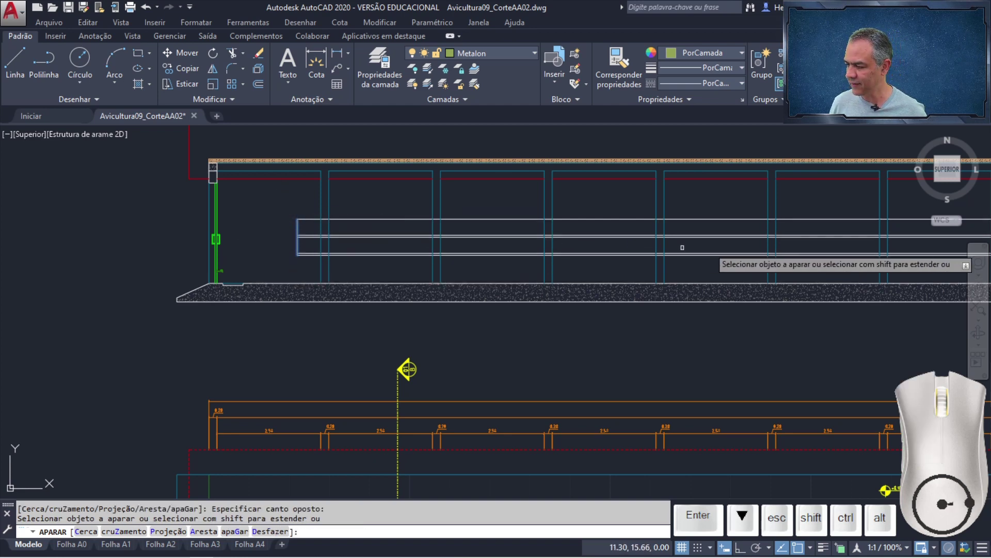
Trim the horizontal cage lines beyond the right vertical end line, and finish trimming
middle_click_drag(682, 248, 496, 257)
middle_click_drag(700, 261, 483, 259)
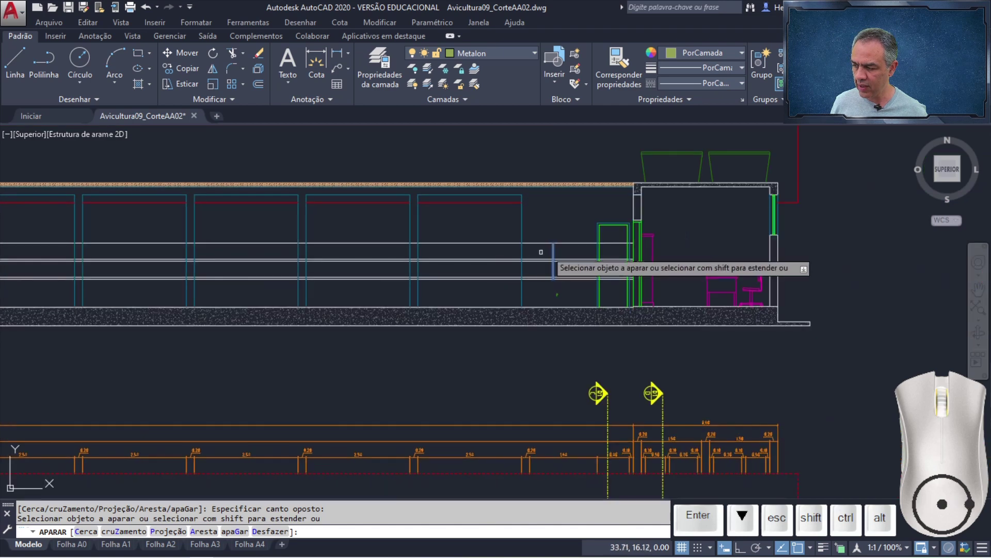
scroll(541, 252, "up", 3)
left_click(615, 213)
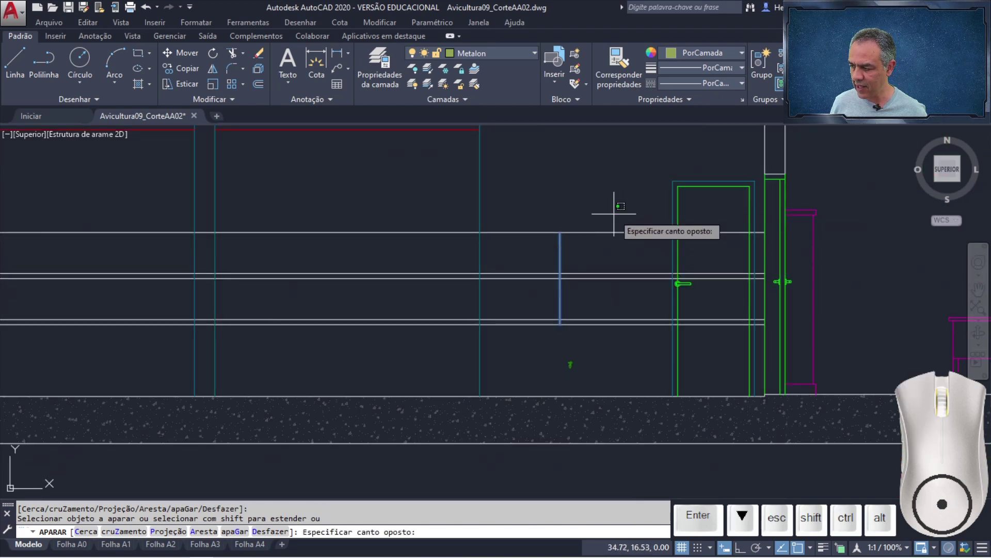
left_click(594, 339)
key("Return")
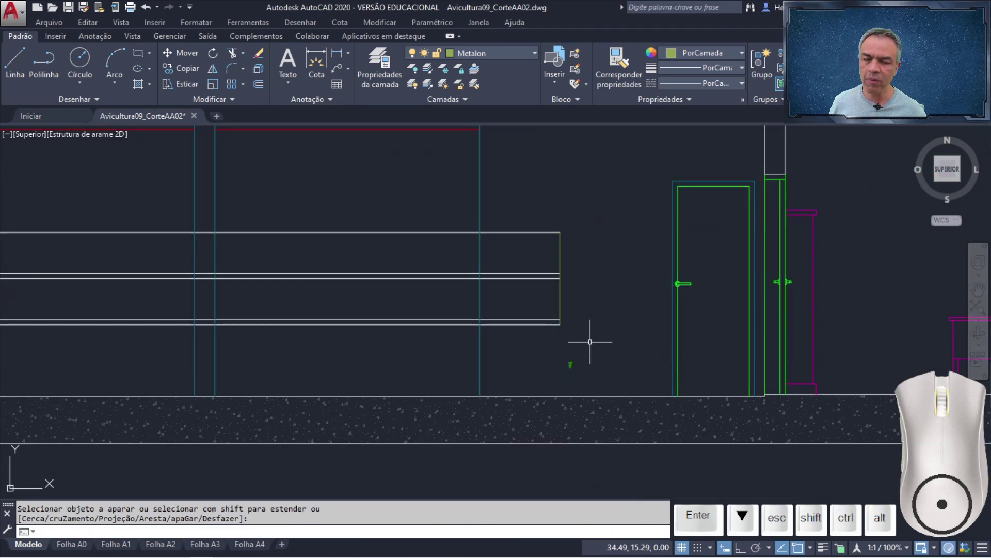
With all objects as cutting edges, trim the right vertical end line between the rails, leaving only the closures of the double rails
key("Return")
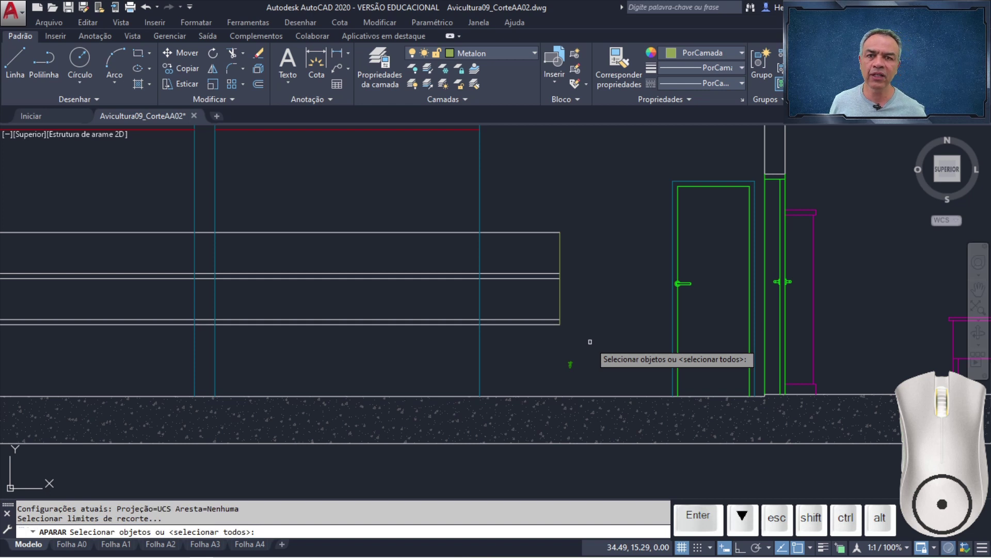
key("Return")
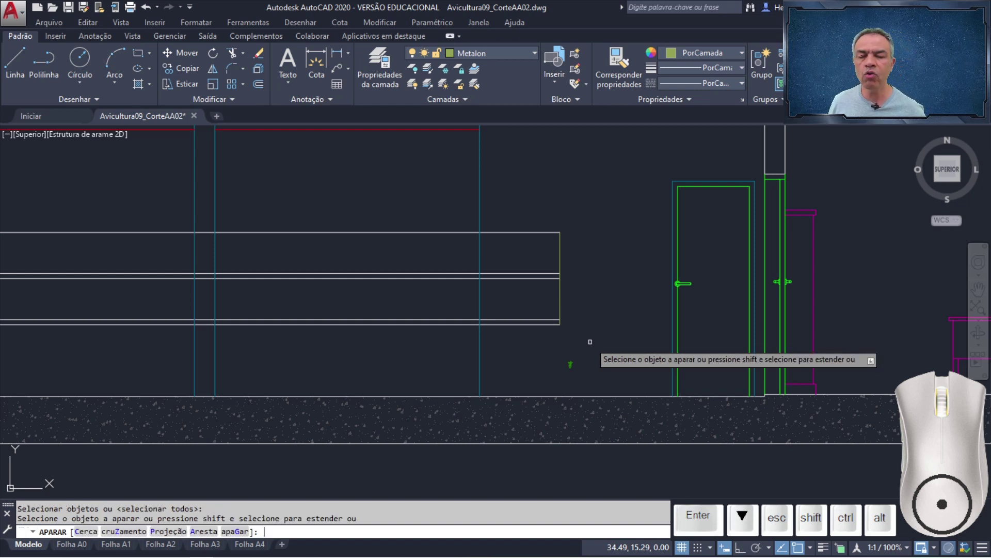
left_click(592, 248)
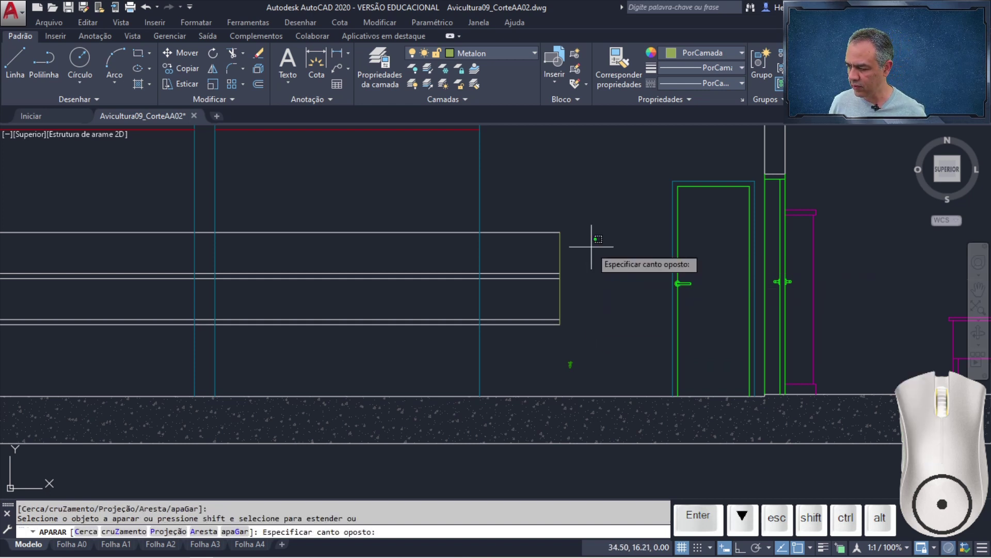
left_click(531, 256)
left_click(588, 301)
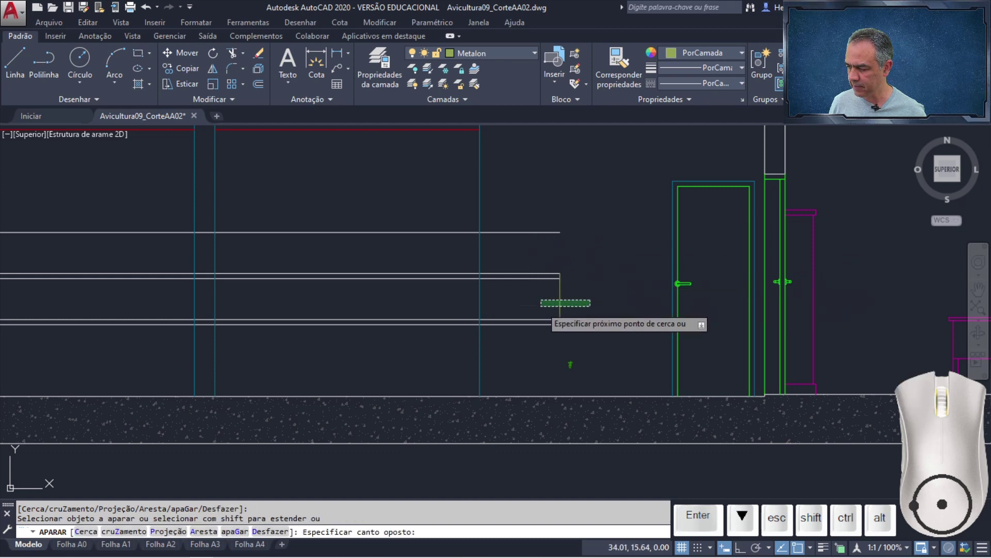
left_click(537, 305)
Trim the left vertical end line above and between the two double rails, and finish trimming
scroll(543, 284, "down", 4)
mouse_move(365, 304)
middle_mouse_down()
mouse_move(540, 283)
mouse_move(177, 288)
middle_mouse_up()
scroll(177, 288, "up", 3)
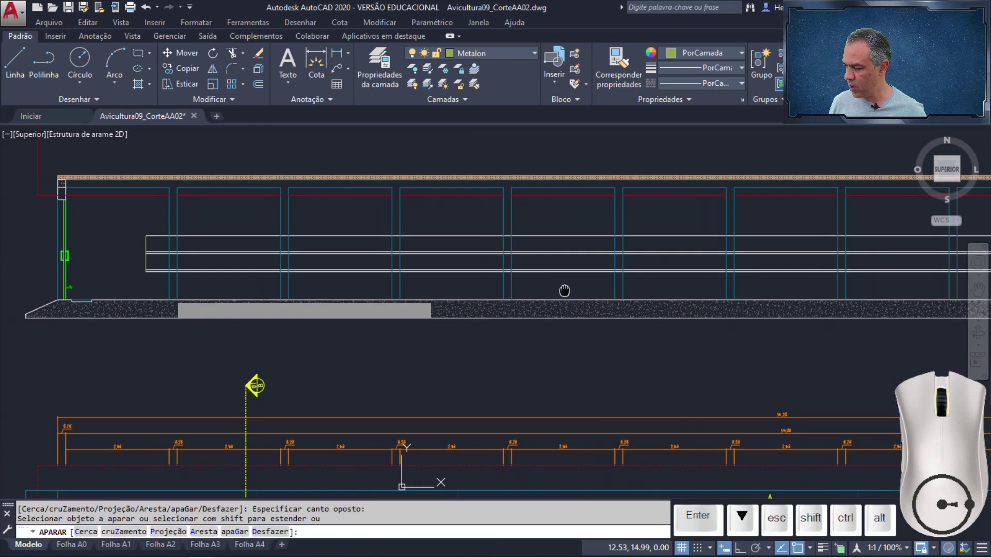
left_click(130, 218)
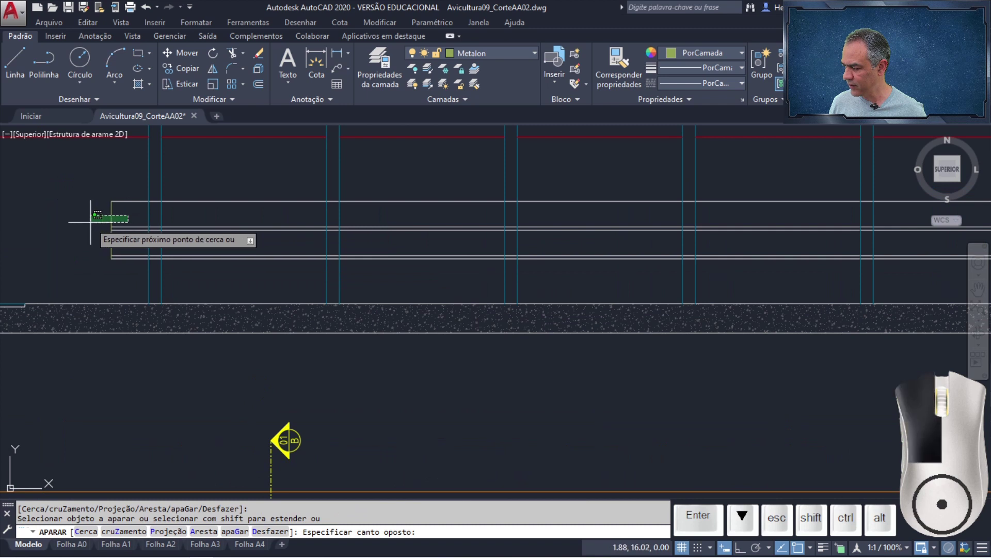
left_click(72, 217)
left_click(128, 241)
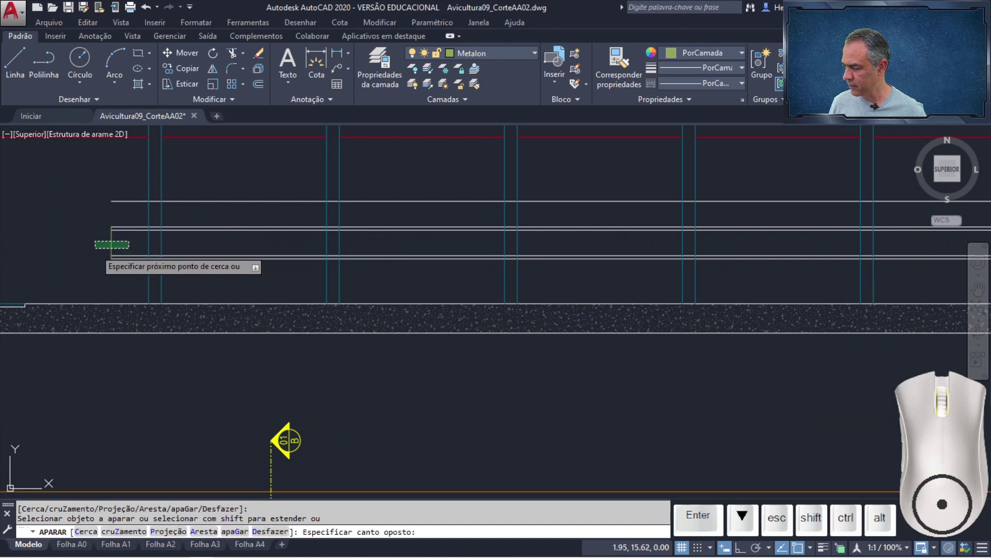
left_click(95, 249)
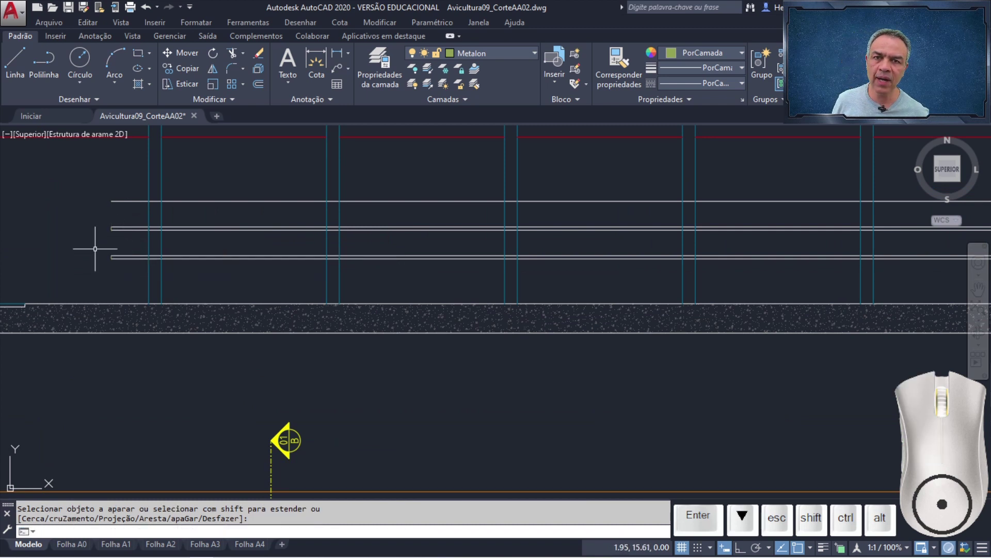
key("Return")
Trim the column lines between the highest and lowest cage lines, and erase the highest cage line
key("Return")
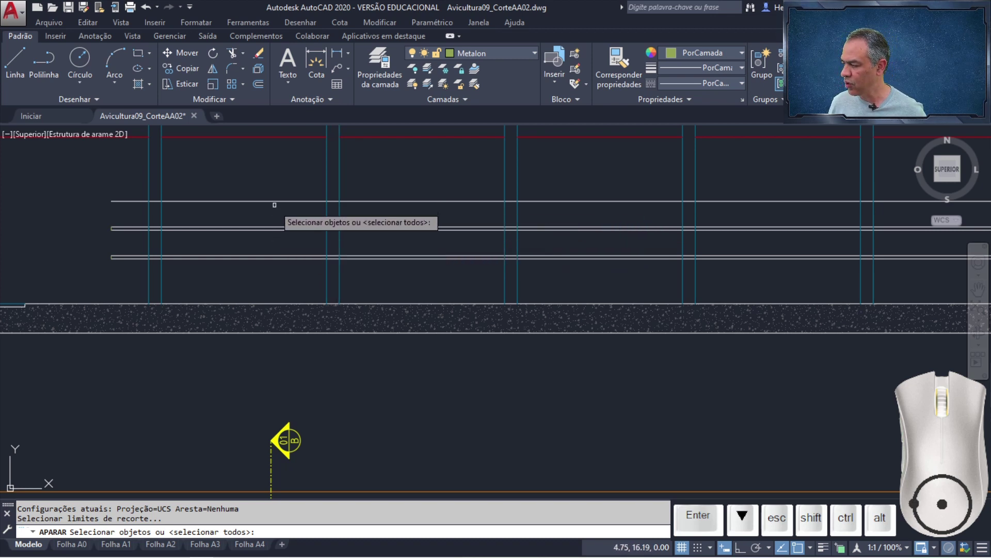
left_click(245, 201)
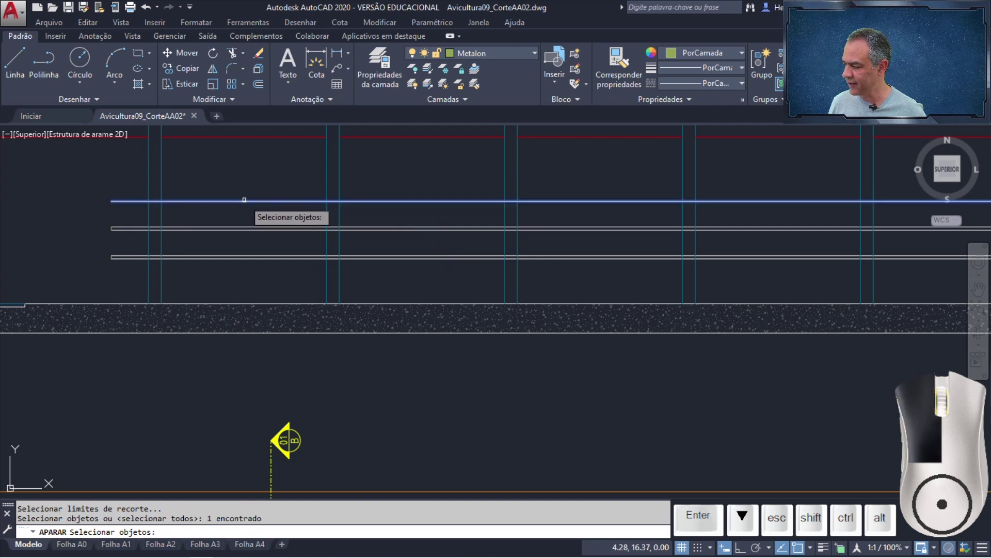
left_click(244, 258)
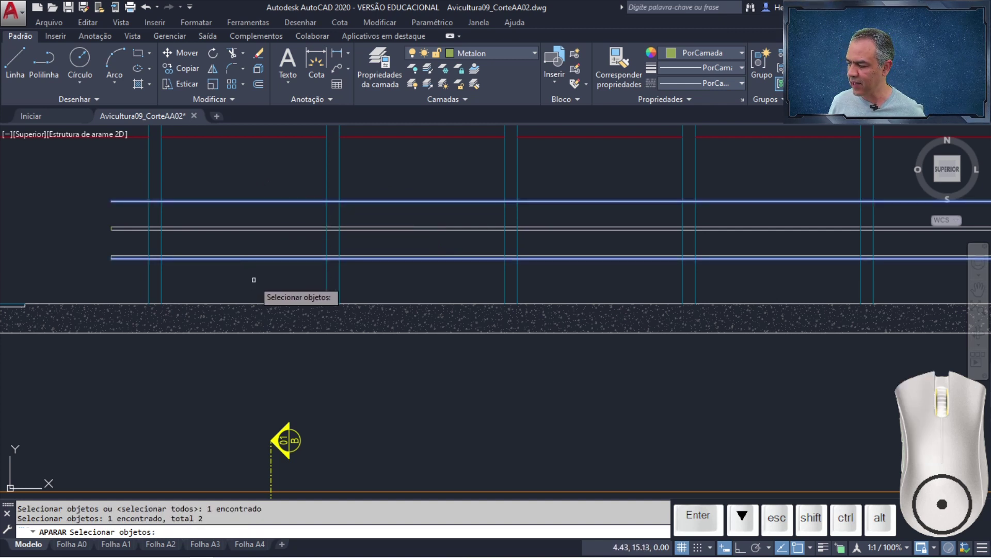
key("Return")
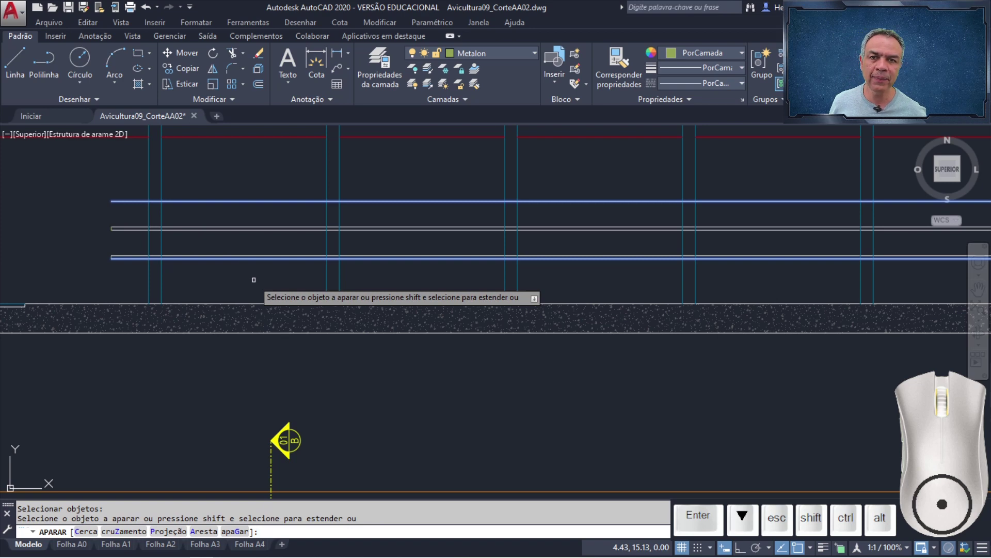
scroll(253, 279, "down", 3)
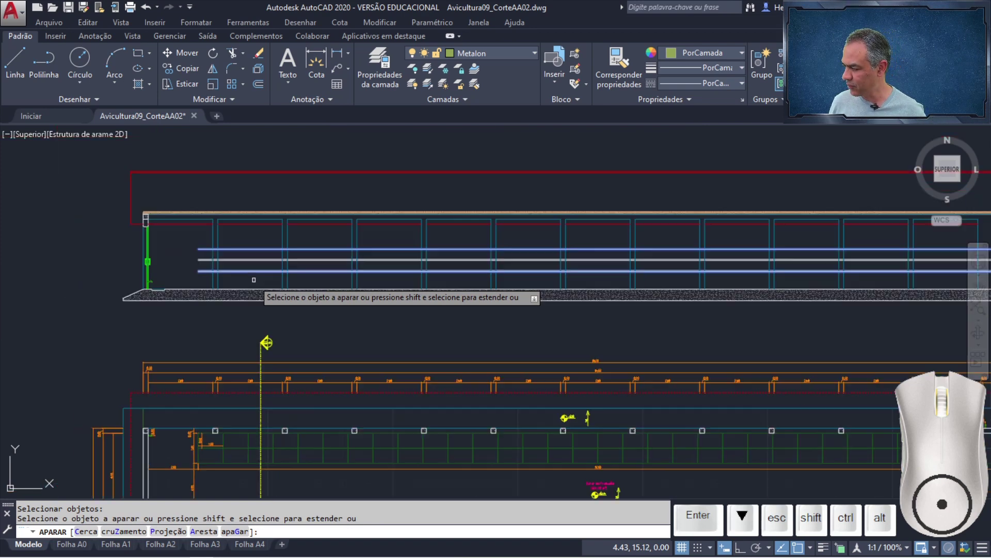
middle_click_drag(279, 293, 284, 295)
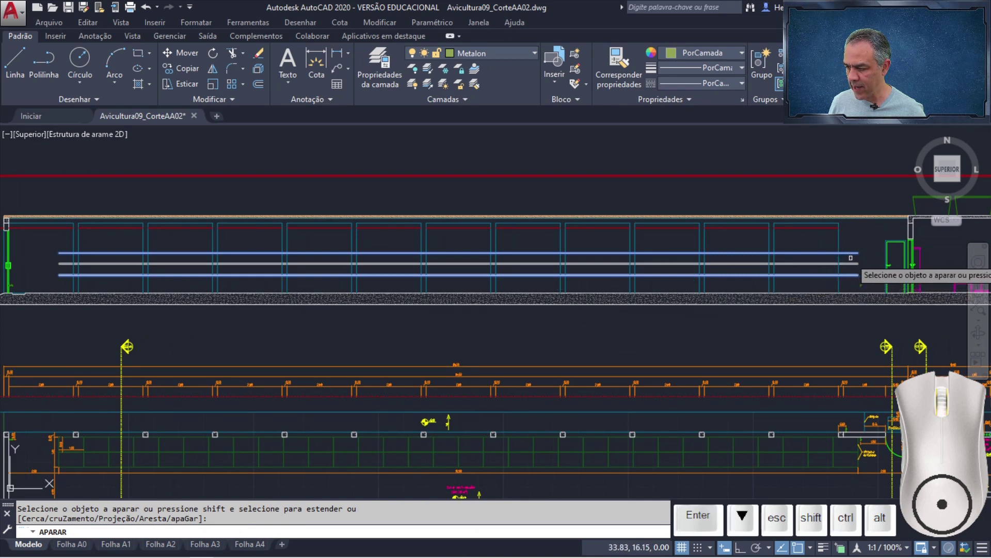
mouse_move(853, 257)
left_mouse_down()
mouse_move(322, 293)
mouse_move(46, 261)
left_mouse_up()
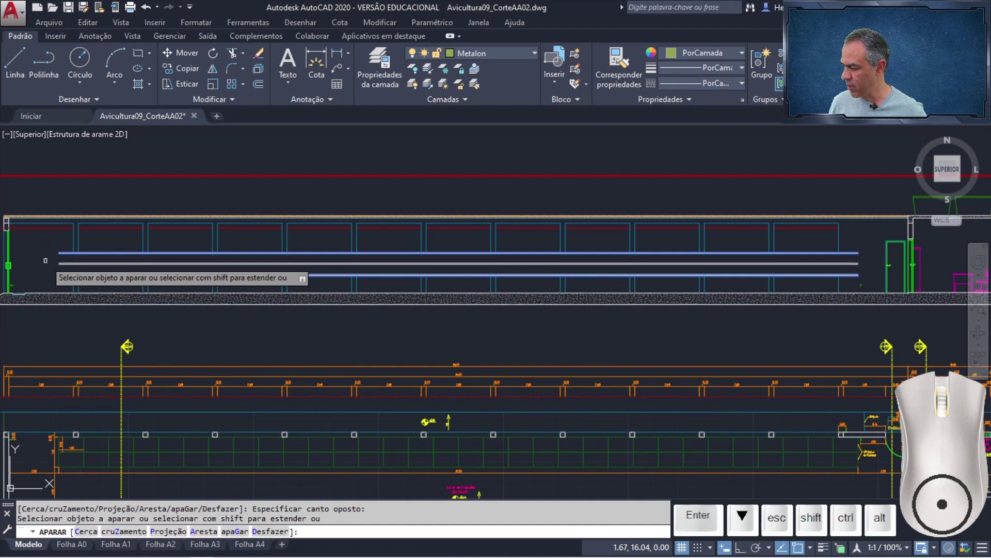
key("Return")
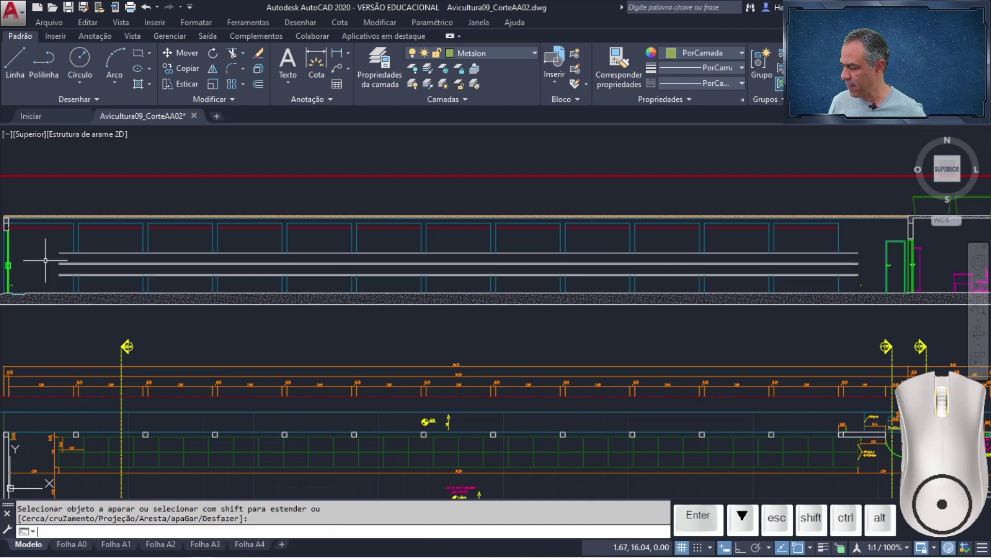
left_click(100, 253)
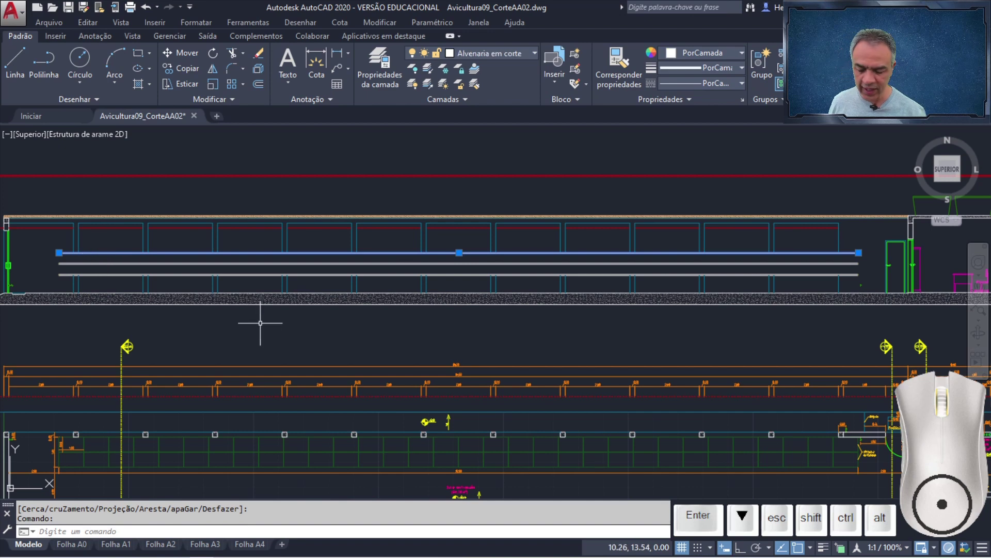
key("Delete")
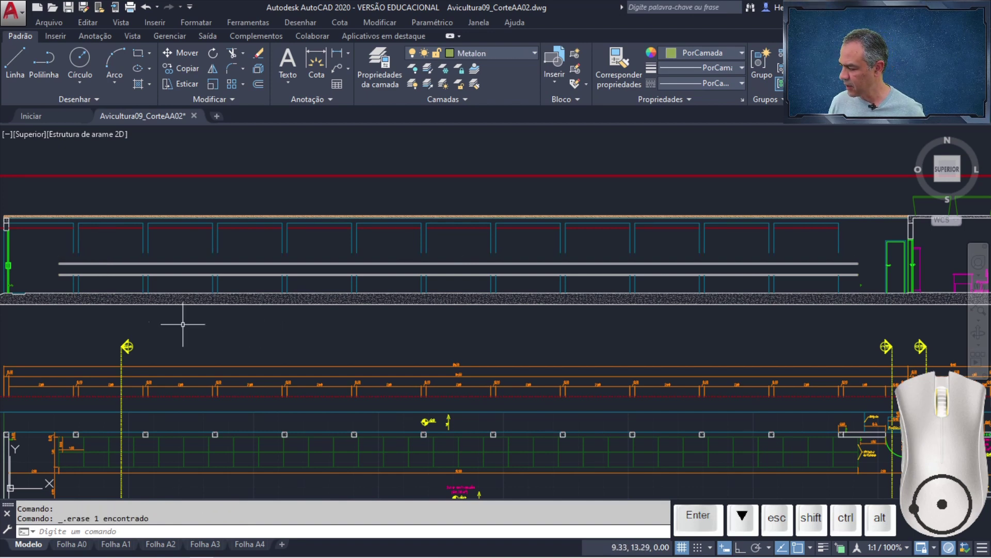
Match the four horizontal lines of the double rails to the Metalon layer, using the lower rail's end line as the target object
scroll(75, 288, "up", 8)
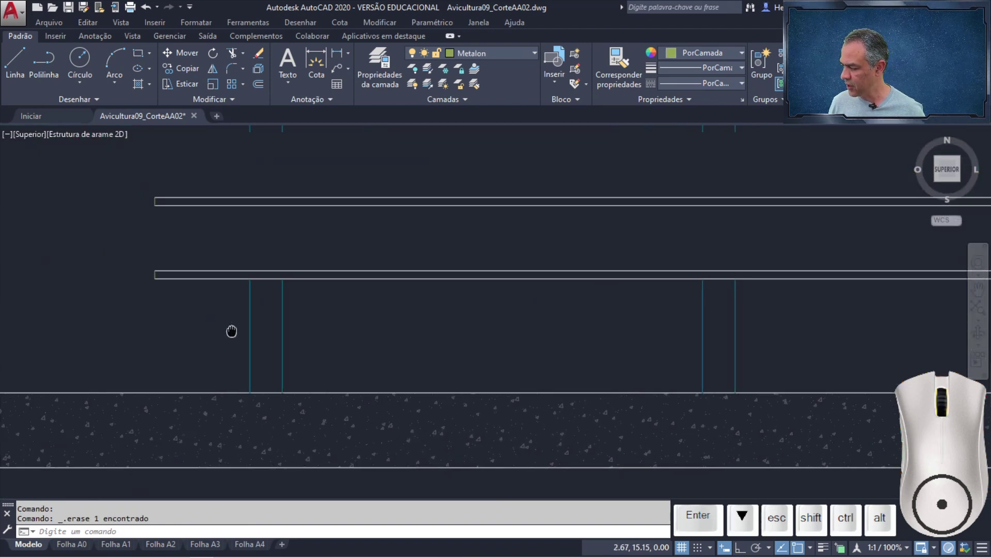
left_click(474, 84)
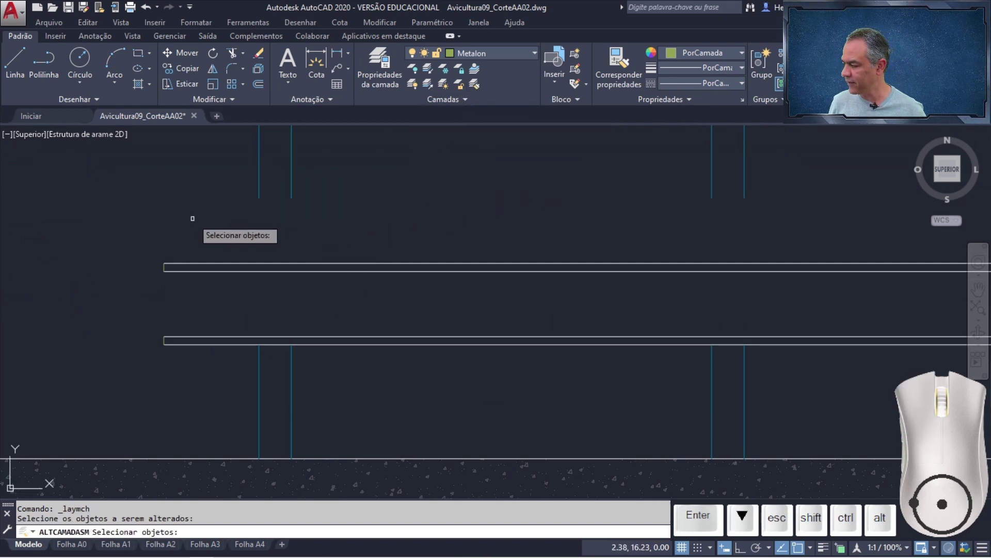
left_click(211, 208)
left_click(178, 384)
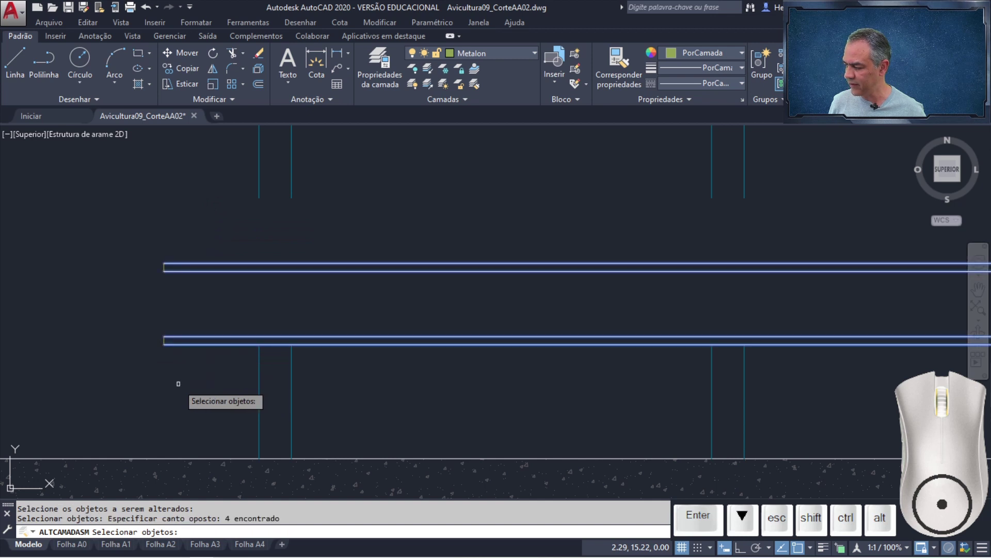
key("Return")
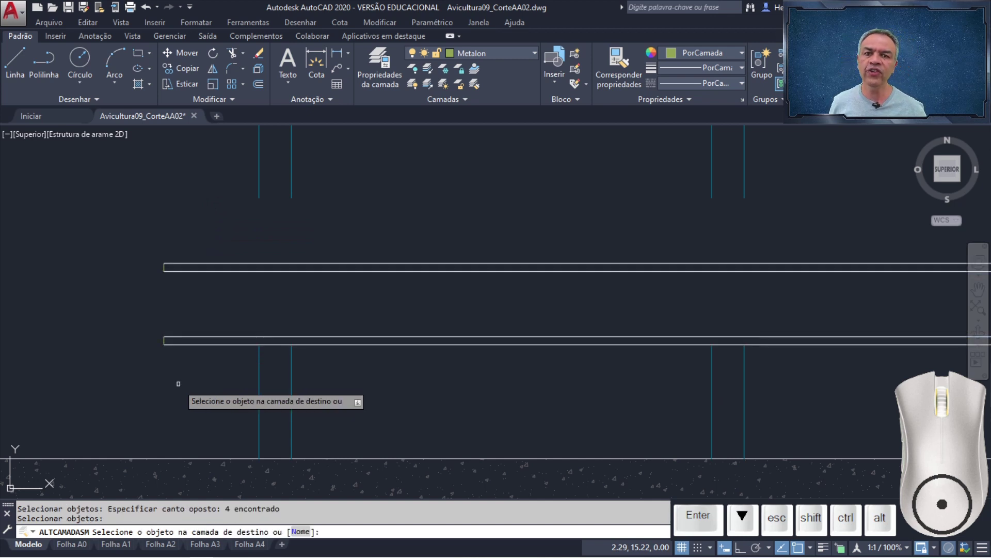
scroll(146, 337, "up", 4)
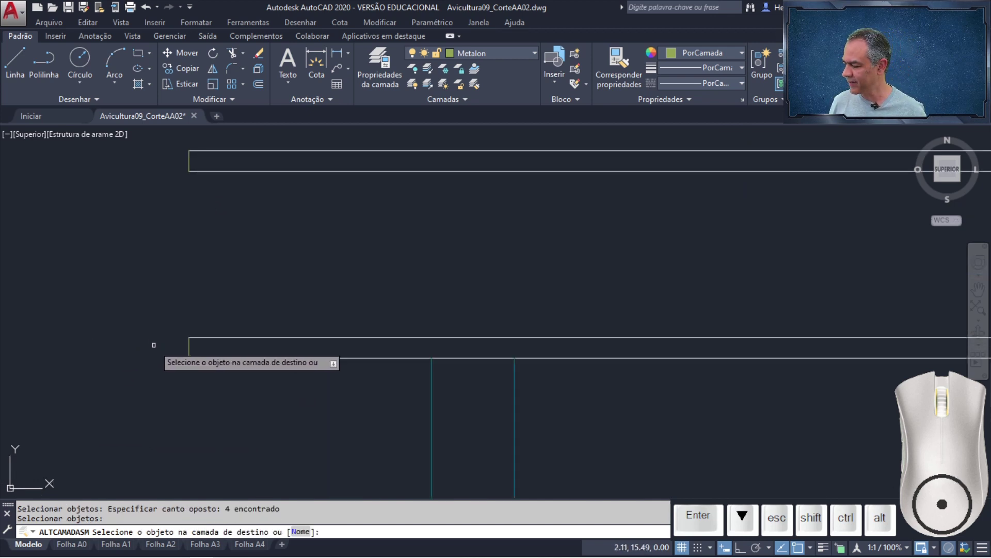
left_click(188, 353)
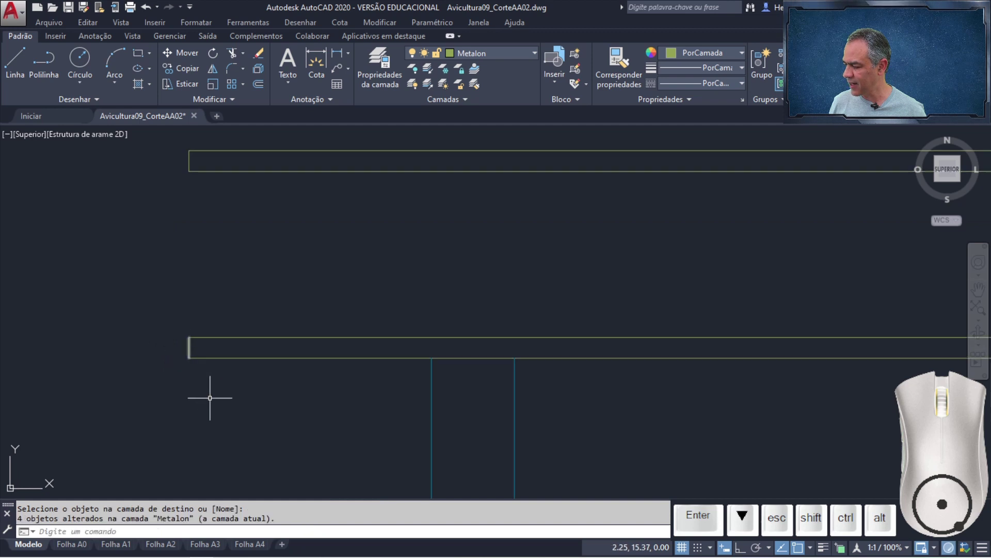
scroll(210, 398, "down", 2)
middle_click_drag(210, 399, 176, 288)
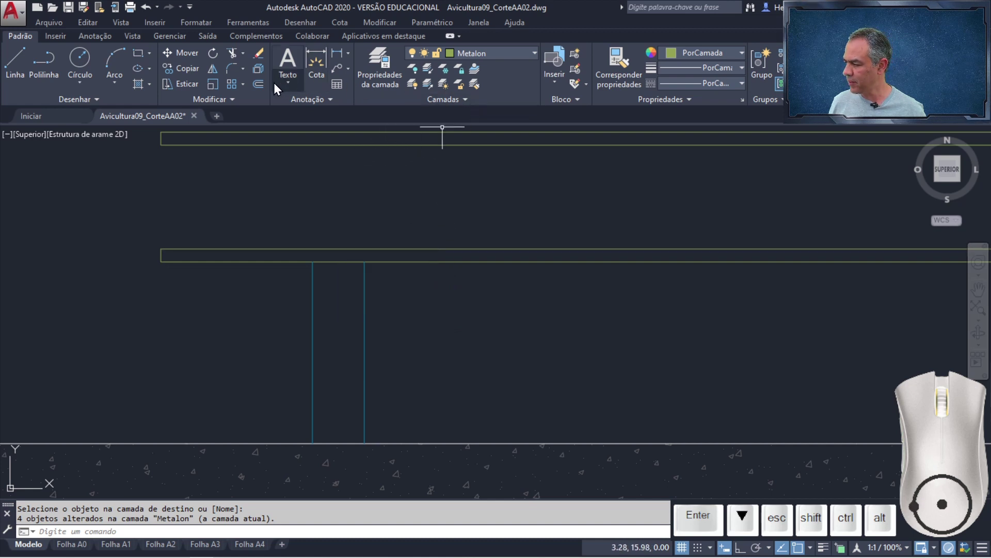
Offset the bottom line of the lower rail 0.07 downward
left_click(259, 84)
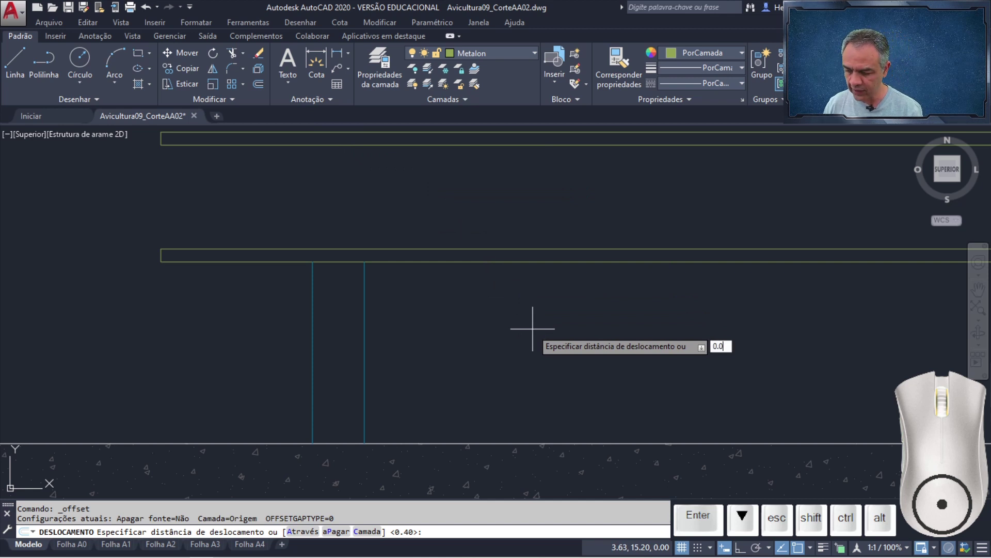
type("0.07")
key("Return")
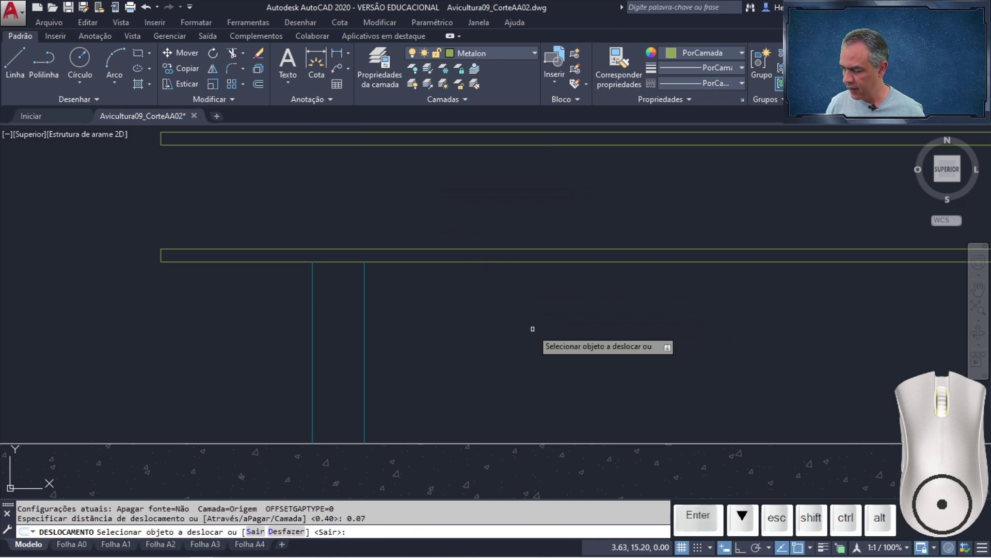
left_click(508, 262)
left_click(522, 336)
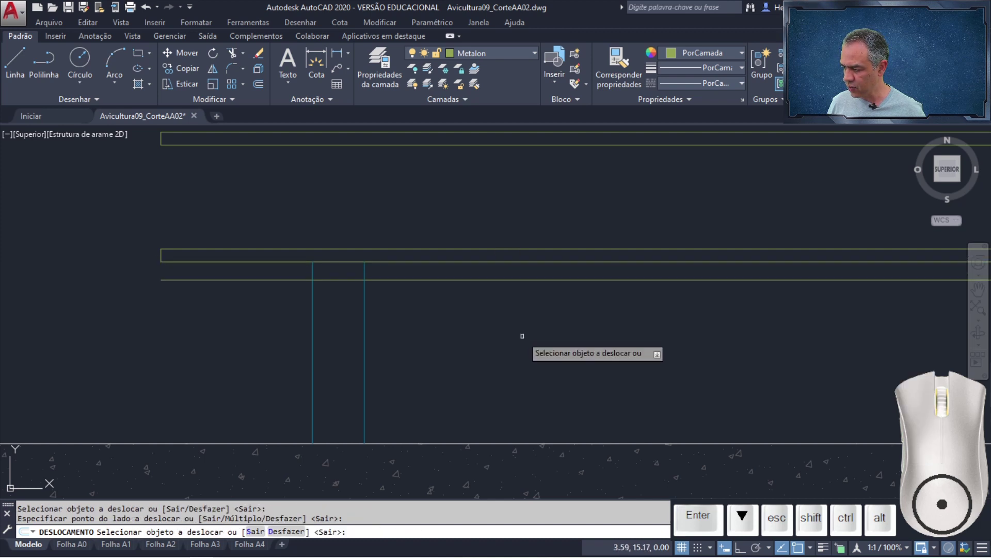
key("Return")
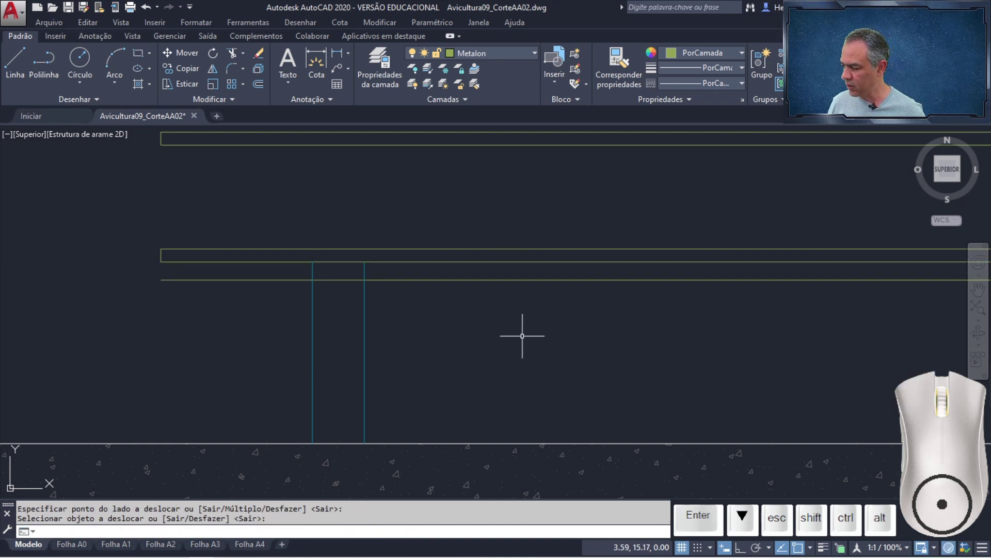
Draw a vertical line closing the left end between the lower rail's bottom line and the line offset below it
left_click(17, 61)
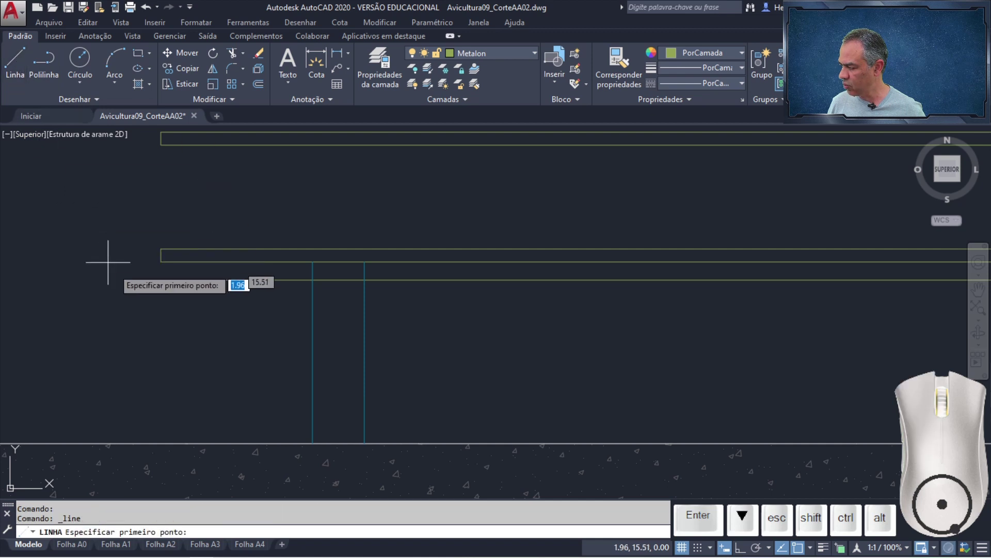
left_click(161, 262)
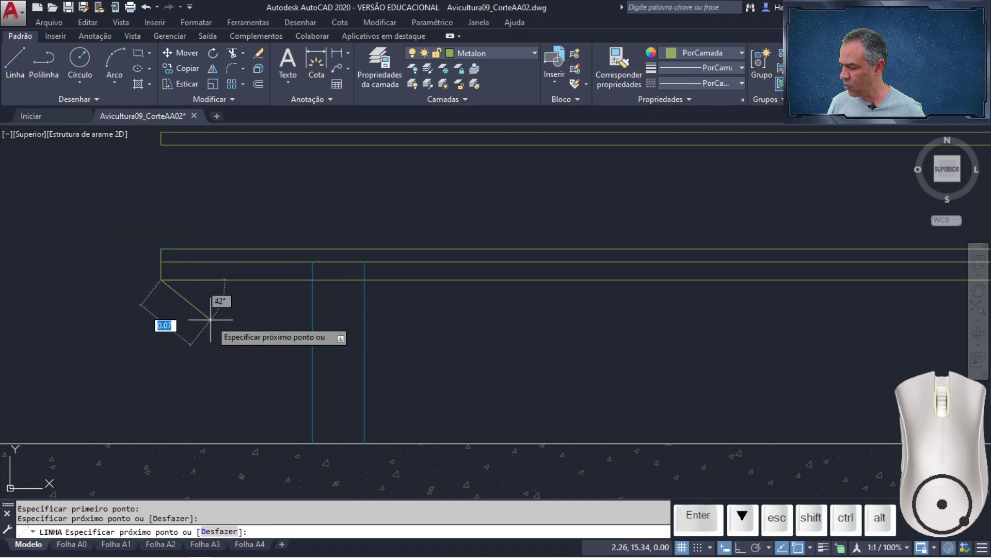
left_click(261, 332)
key("Return")
Draw the matching vertical closing line at the right end, from the lowest offset line up to the lower rail
key("Return")
scroll(389, 260, "down", 2)
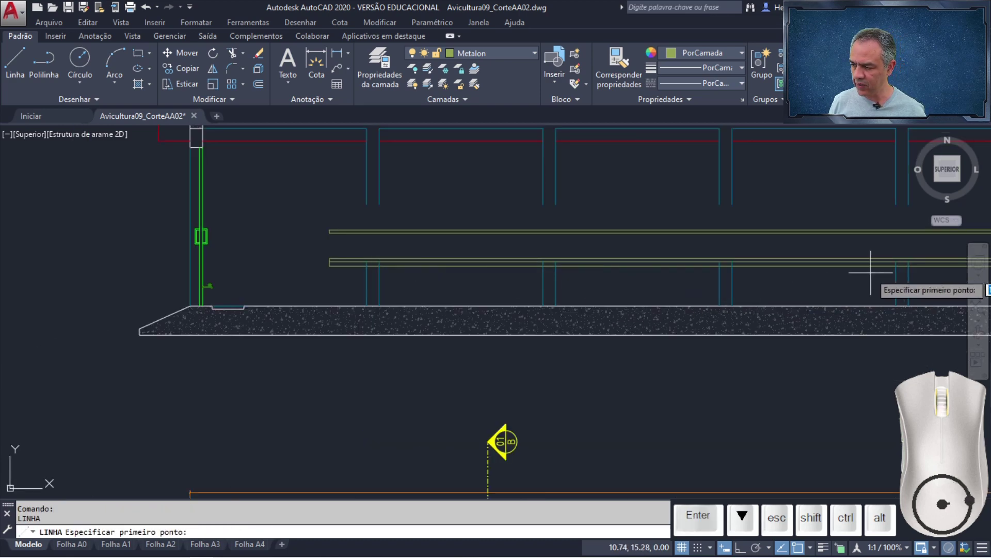
mouse_move(878, 270)
middle_mouse_down()
mouse_move(374, 284)
mouse_move(537, 261)
mouse_move(488, 281)
middle_mouse_up()
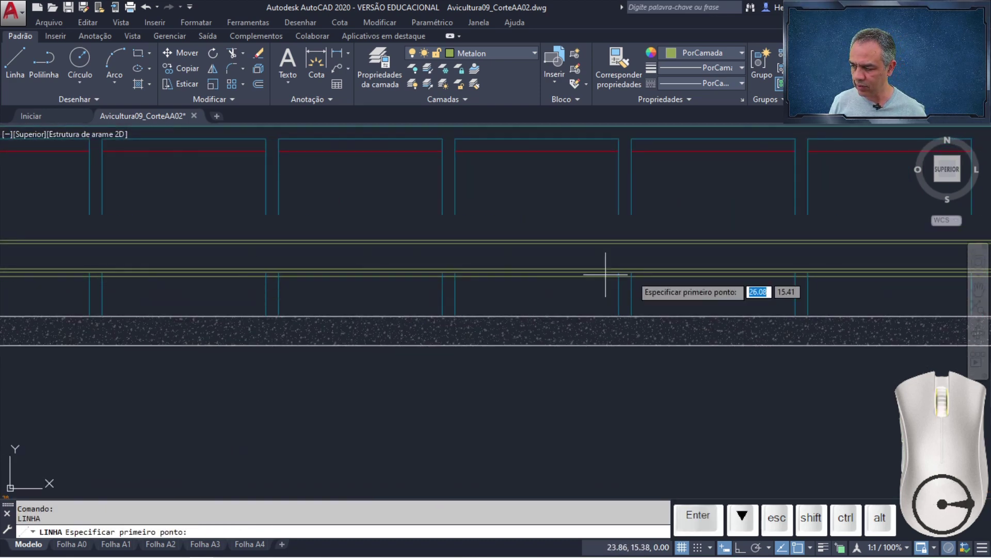
scroll(526, 277, "up", 3)
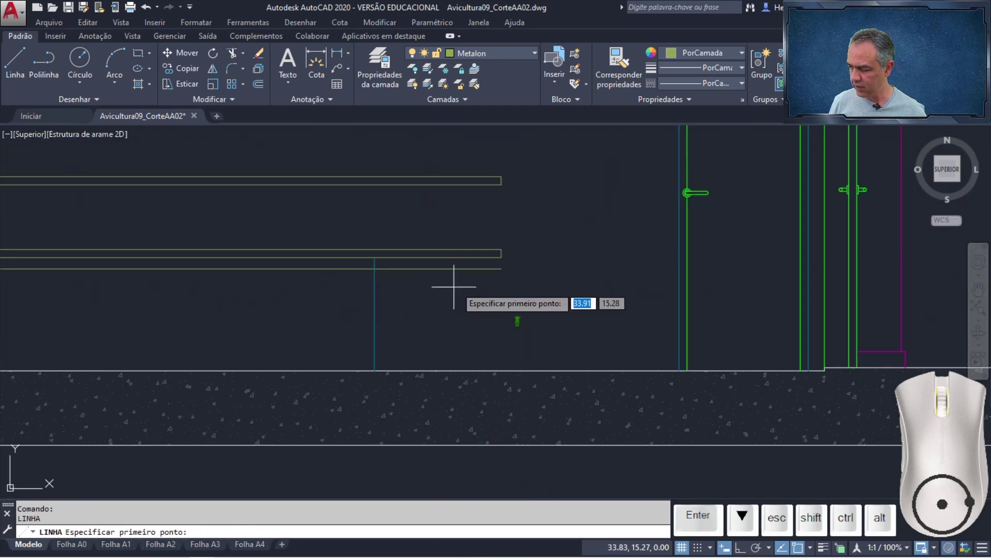
left_click(501, 268)
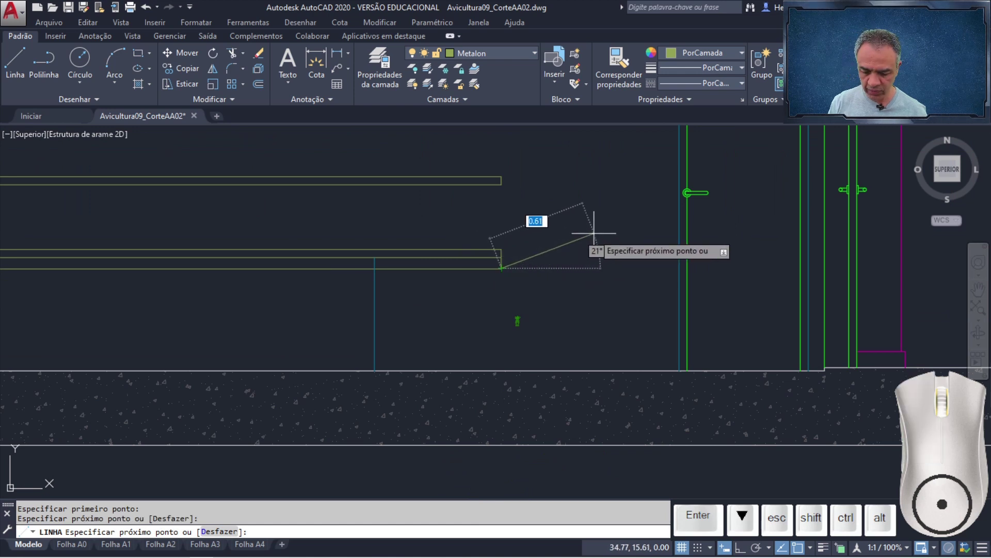
key("Return")
Offset the new right closing line 0.05 inward and erase the original closing line
left_click(260, 87)
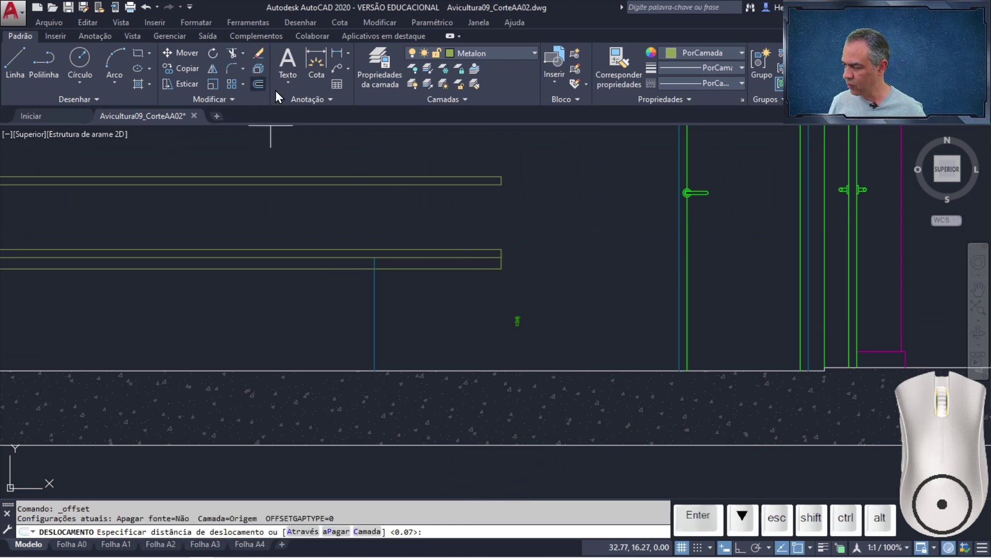
scroll(514, 283, "up", 3)
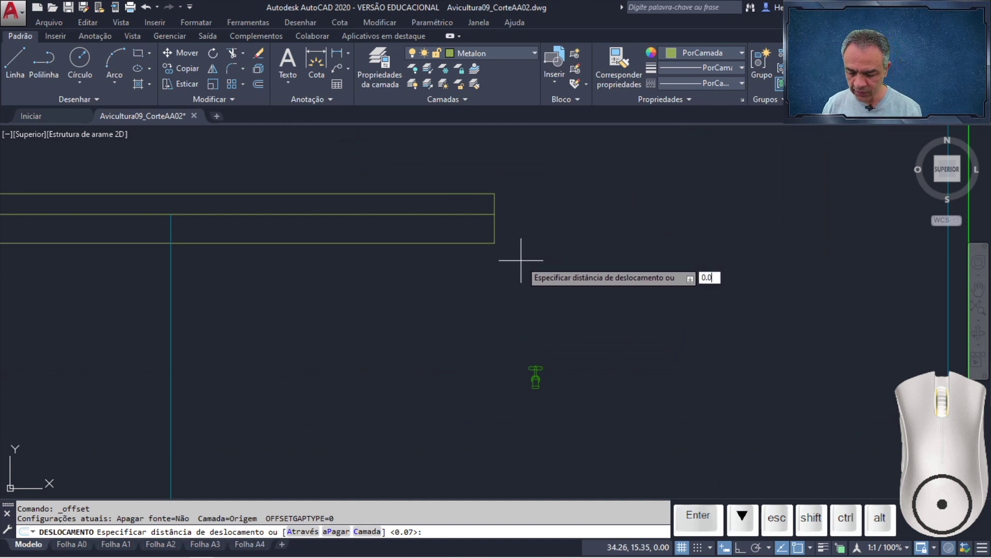
key("Return")
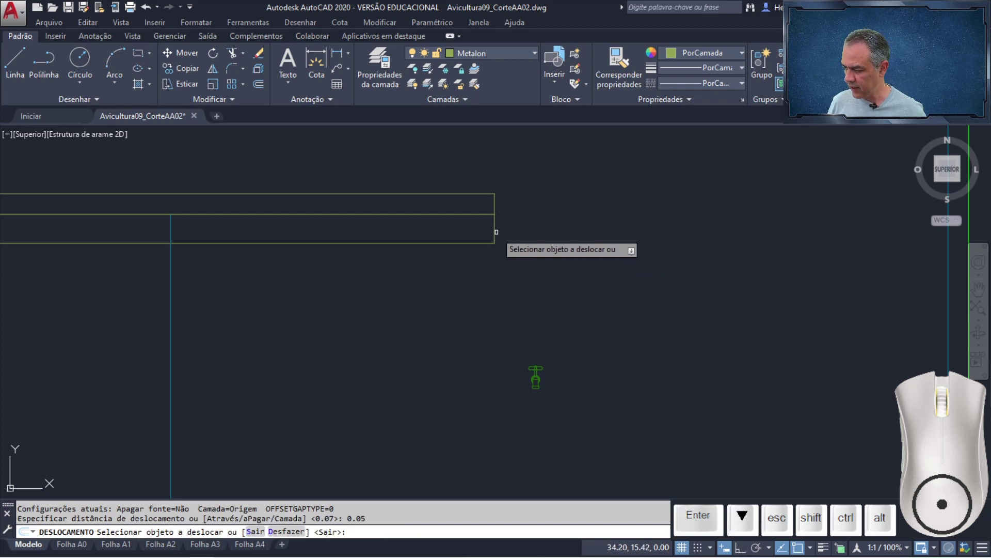
left_click(494, 231)
left_click(441, 228)
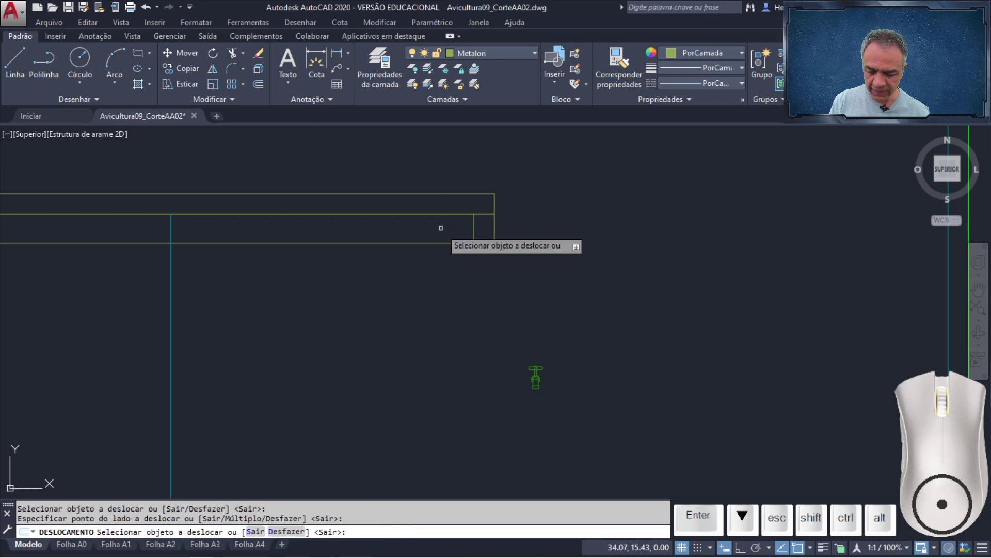
key("Return")
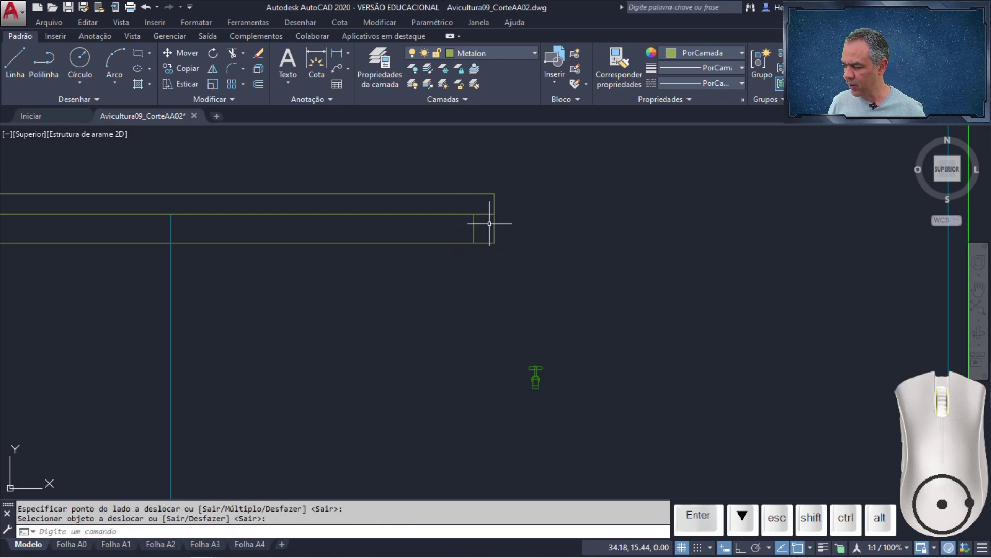
left_click(496, 223)
key("Delete")
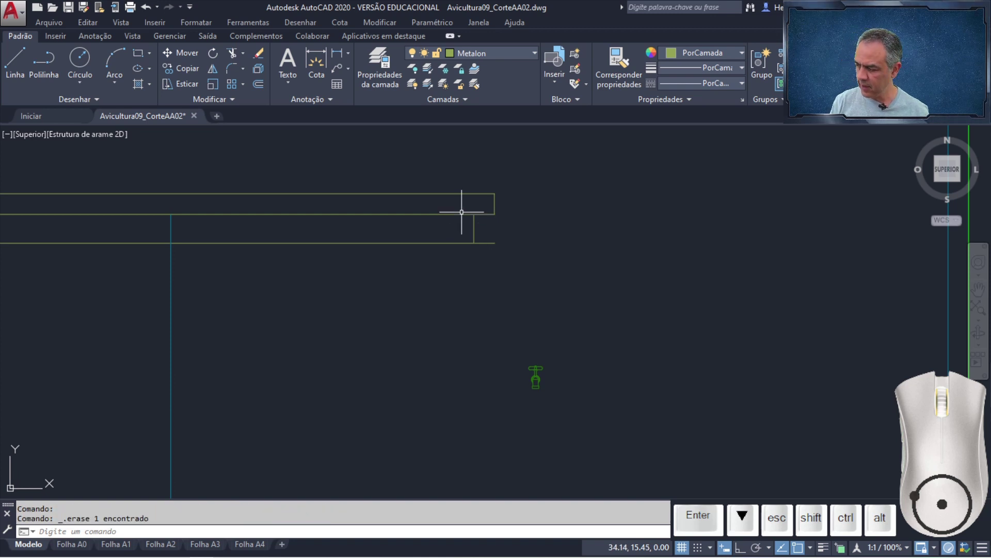
Stretch the right end of the lowest horizontal line back to the inset vertical line
left_click(488, 242)
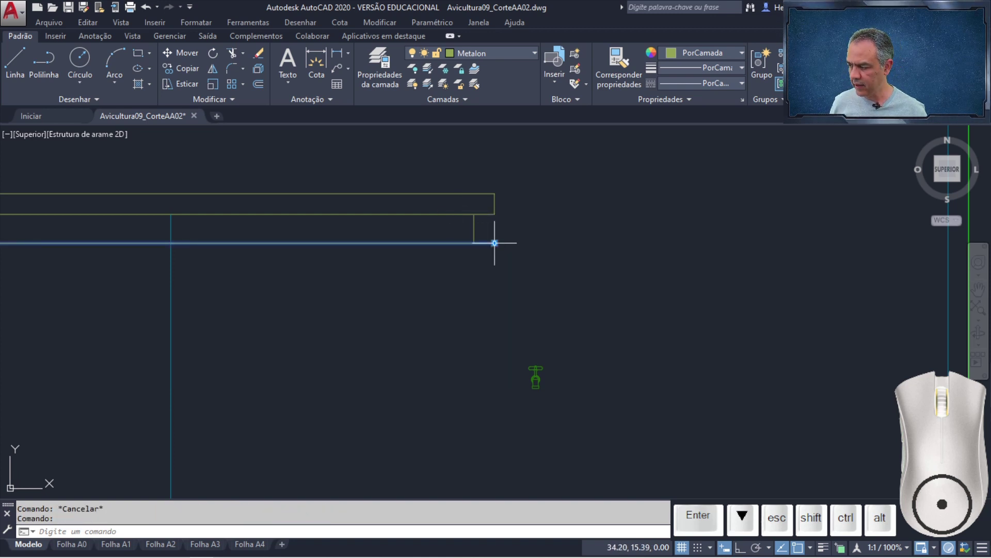
left_click(495, 242)
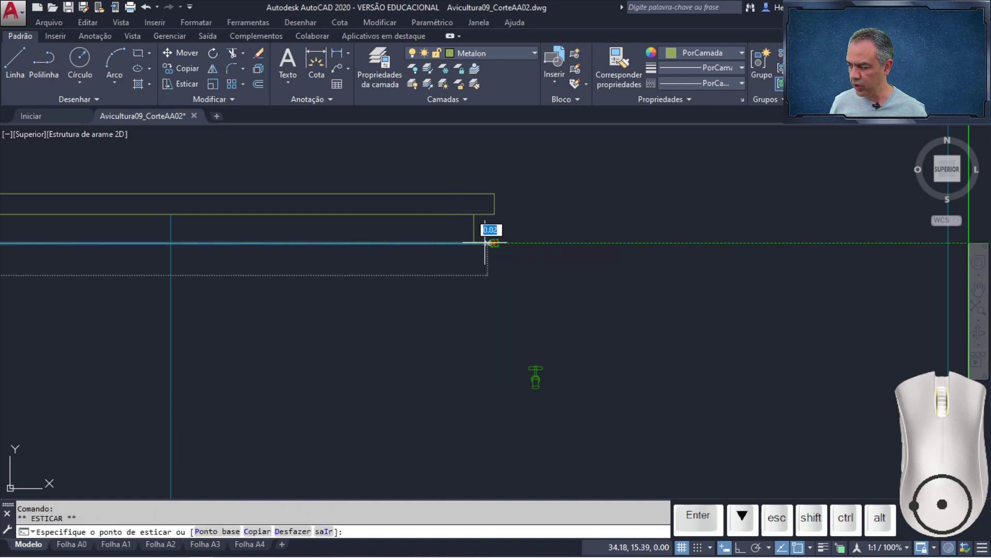
key("Escape")
Offset the left closing line below the lower rail 0.05 inward and erase the original line
middle_click(549, 217)
middle_click(549, 217)
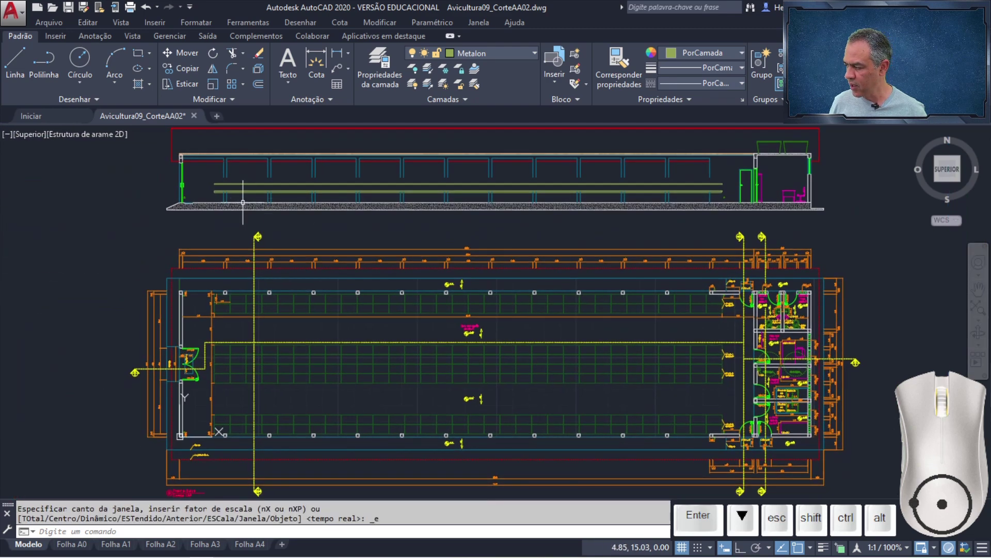
scroll(243, 202, "up", 8)
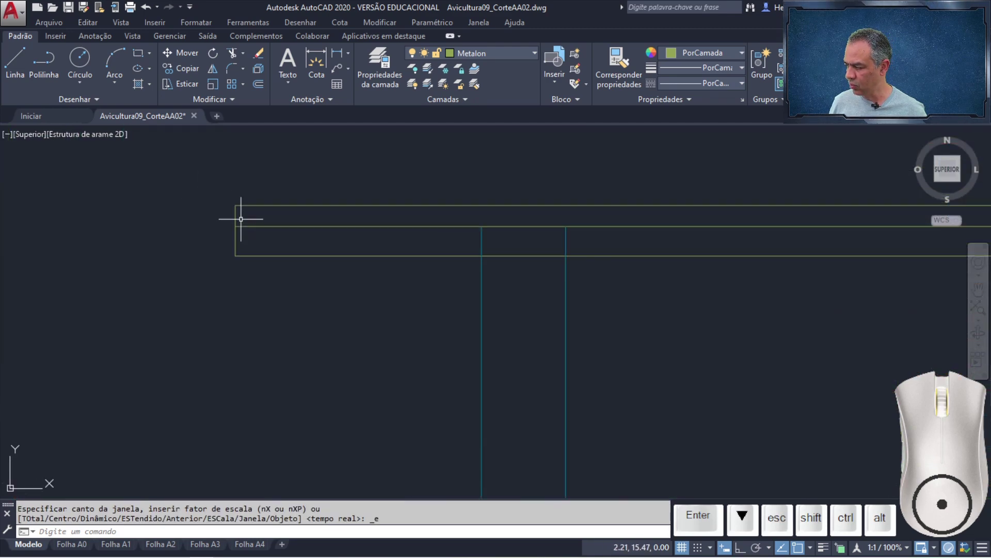
left_click(258, 85)
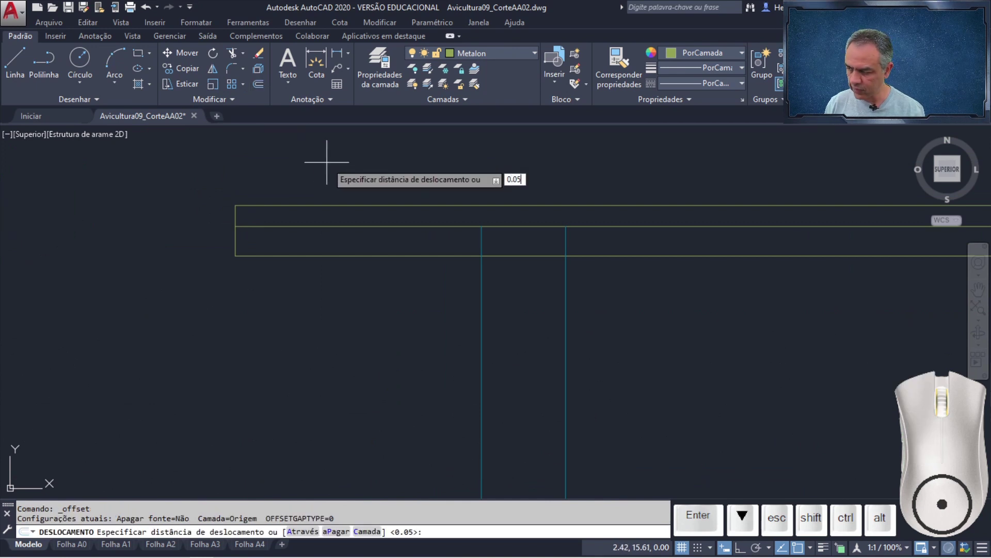
key("Return")
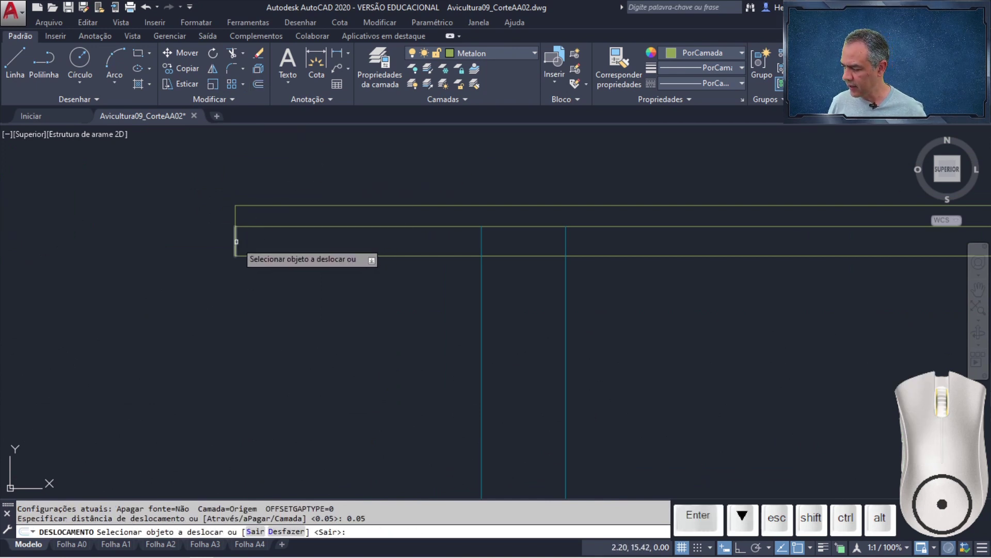
left_click(236, 241)
left_click(299, 241)
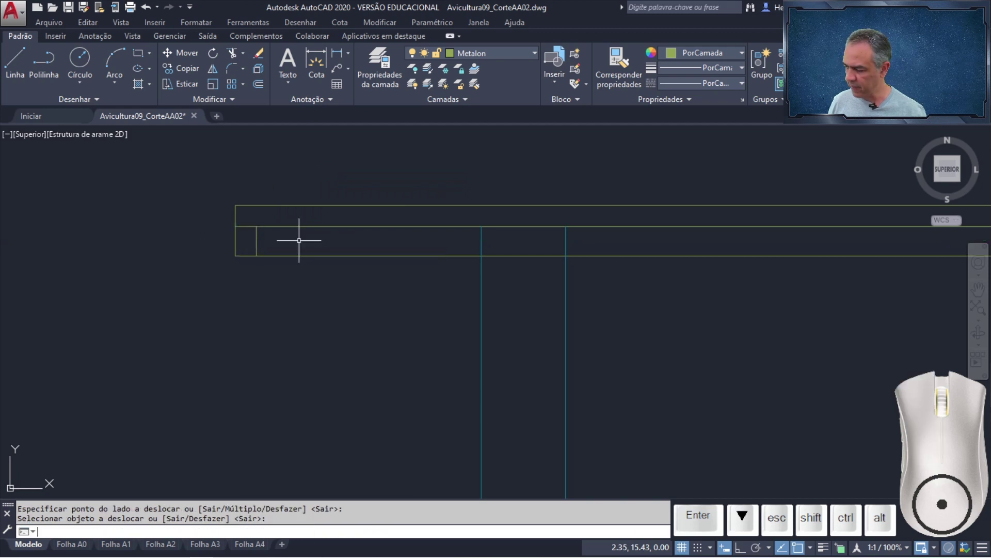
key("Return")
left_click(236, 241)
key("Delete")
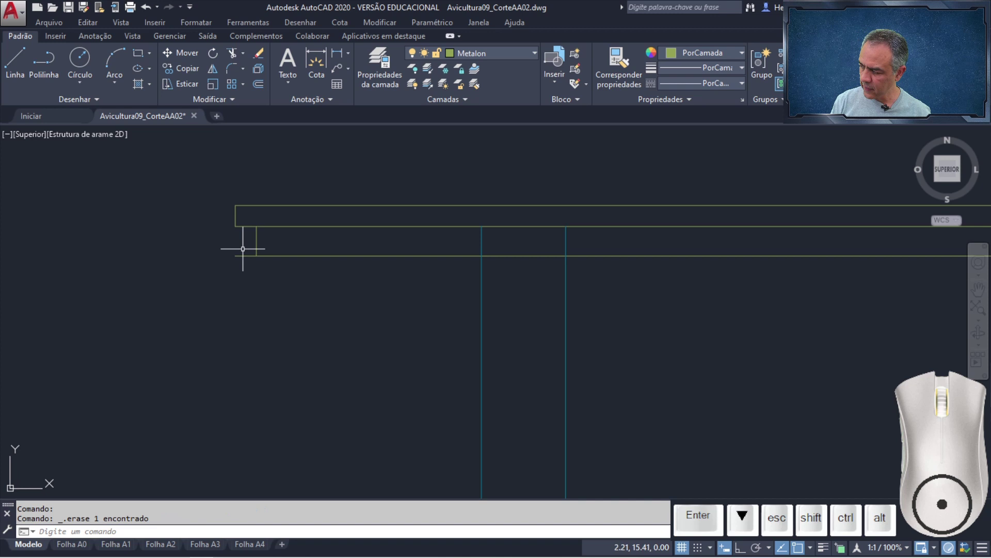
Stretch the left end of the lowest horizontal line back to meet the inset vertical line
left_click(286, 254)
left_click(236, 255)
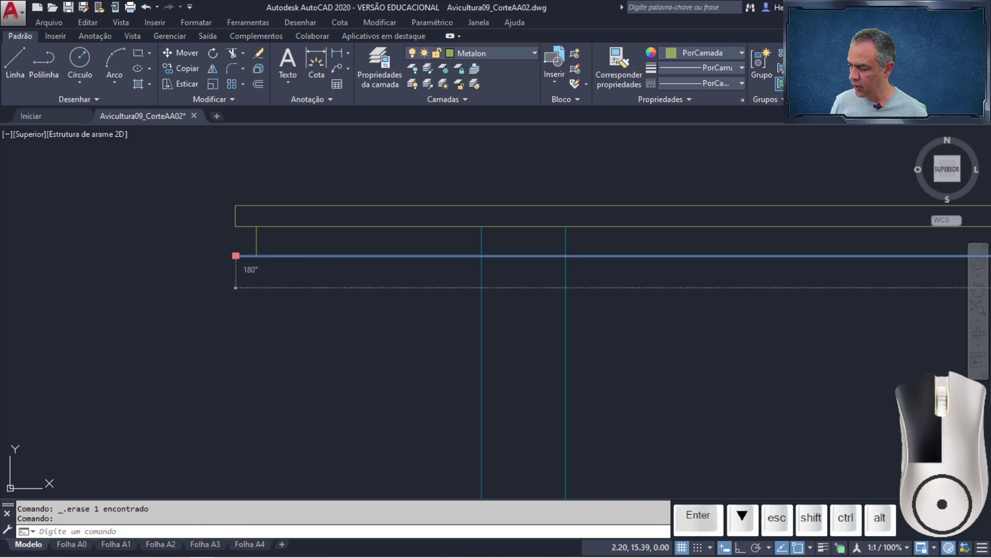
left_click(257, 256)
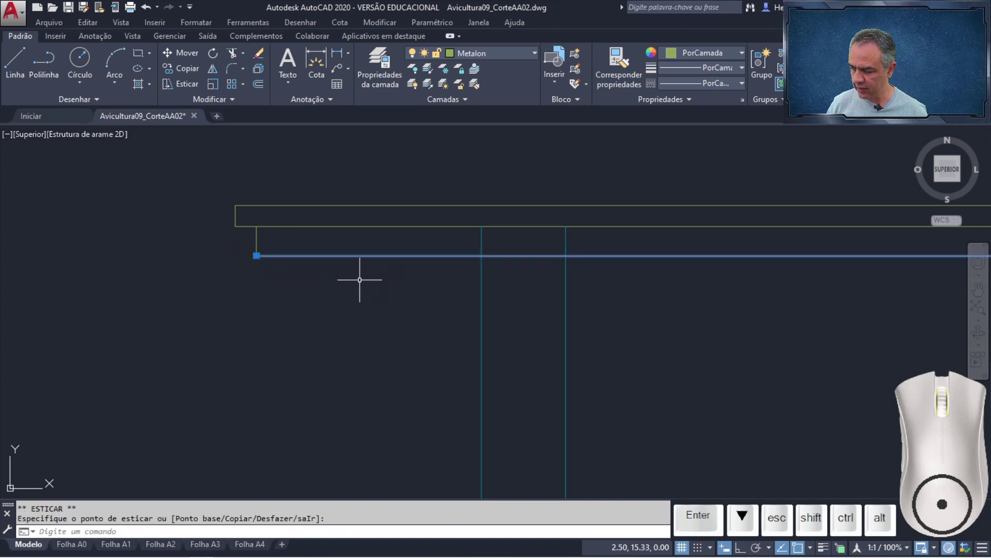
key("Escape")
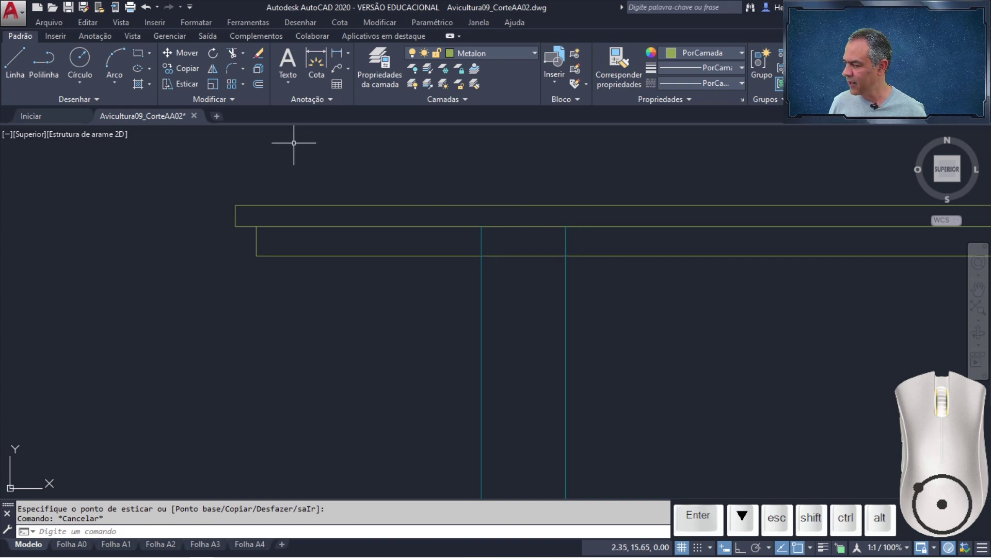
With all objects as cutting edges, trim the first two columns from the left inside the new strip below the lower rail
left_click(236, 58)
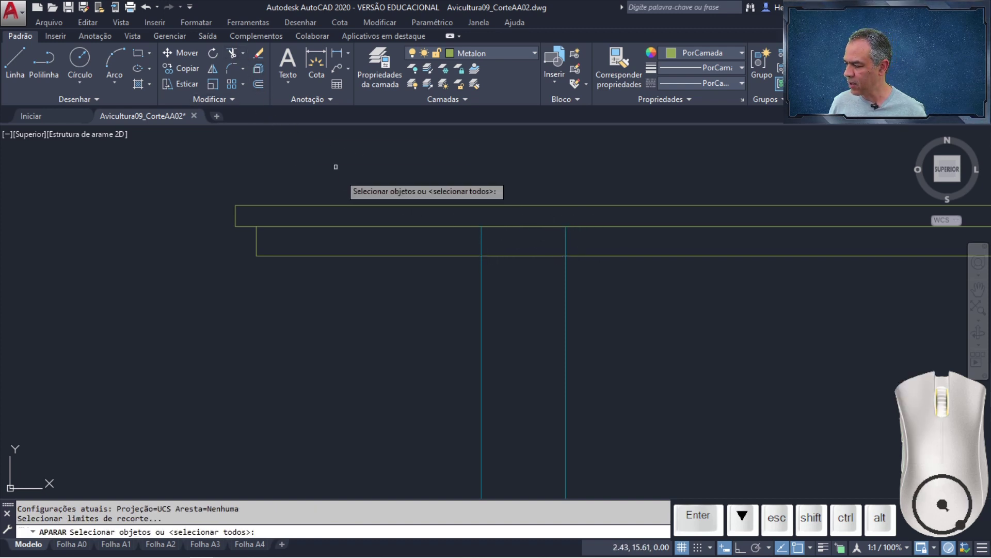
key("Return")
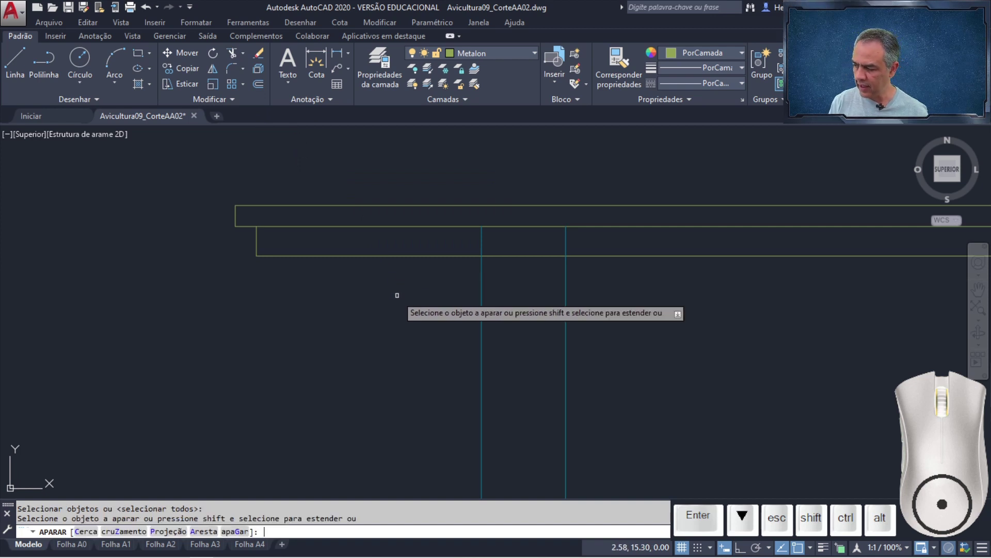
left_click(481, 246)
left_click(566, 249)
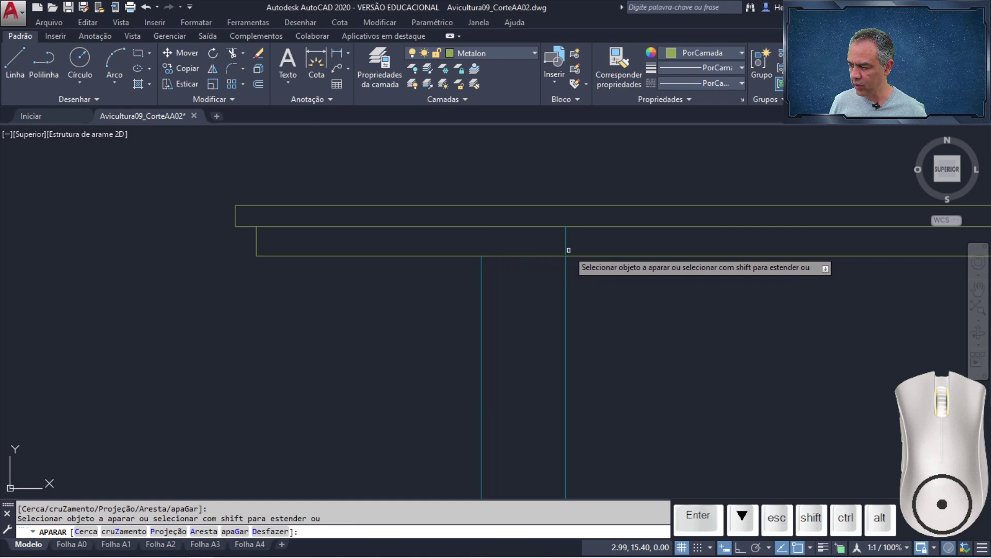
middle_click_drag(565, 250, 602, 273)
left_click(620, 235)
left_click(491, 249)
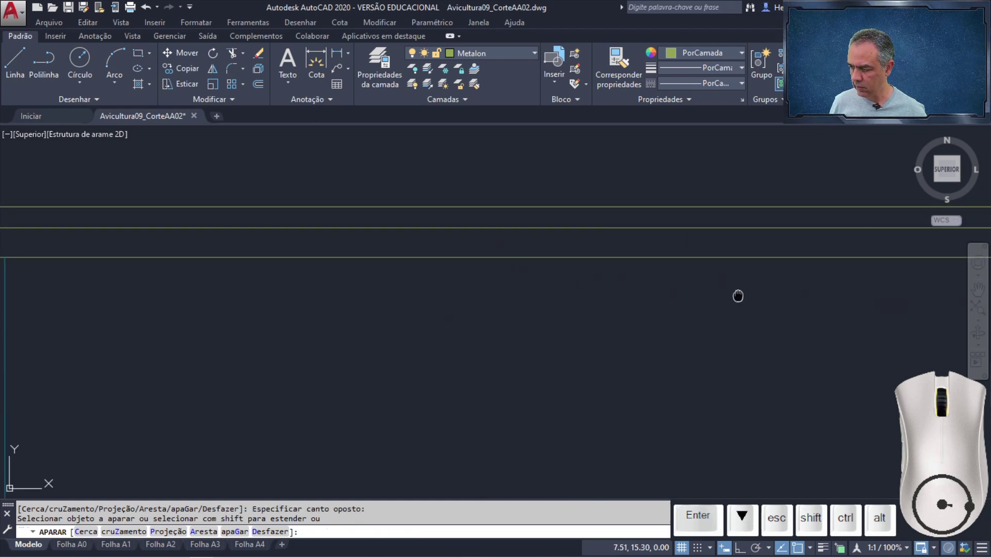
Trim the third and fourth columns' vertical lines inside the strip below the lower rail
middle_click_drag(737, 294, 504, 228)
left_click(524, 225)
left_click(405, 237)
middle_click_drag(878, 295, 372, 301)
middle_click_drag(789, 301, 310, 308)
middle_click_drag(577, 279, 366, 275)
left_click(506, 233)
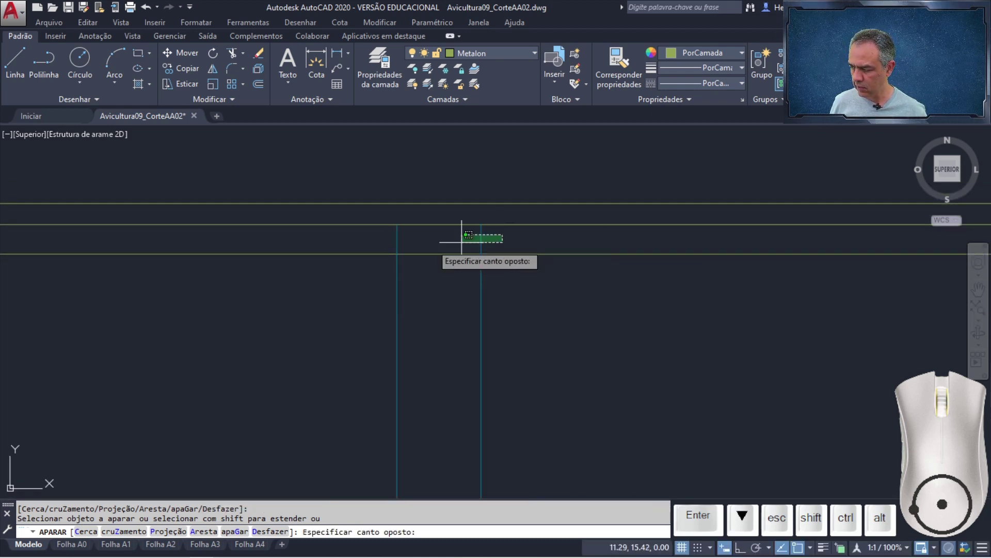
left_click(384, 243)
Continue trimming the column lines inside the strip below the lower rail at the middle of the cage row
mouse_move(956, 297)
middle_mouse_down()
mouse_move(490, 307)
mouse_move(434, 233)
middle_mouse_up()
middle_click_drag(712, 323, 371, 304)
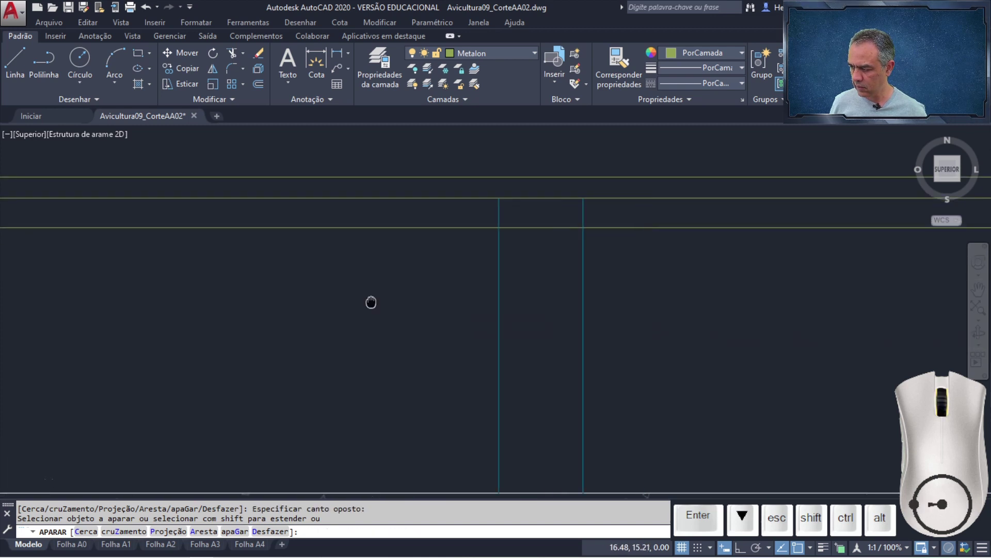
middle_click_drag(843, 310, 728, 293)
middle_click_drag(955, 304, 233, 310)
left_click(352, 212)
left_click(239, 226)
Trim the next columns' vertical lines inside the strip below the lower rail, continuing toward the right end of the cage row
scroll(517, 284, "down", 2)
middle_click_drag(805, 305, 434, 314)
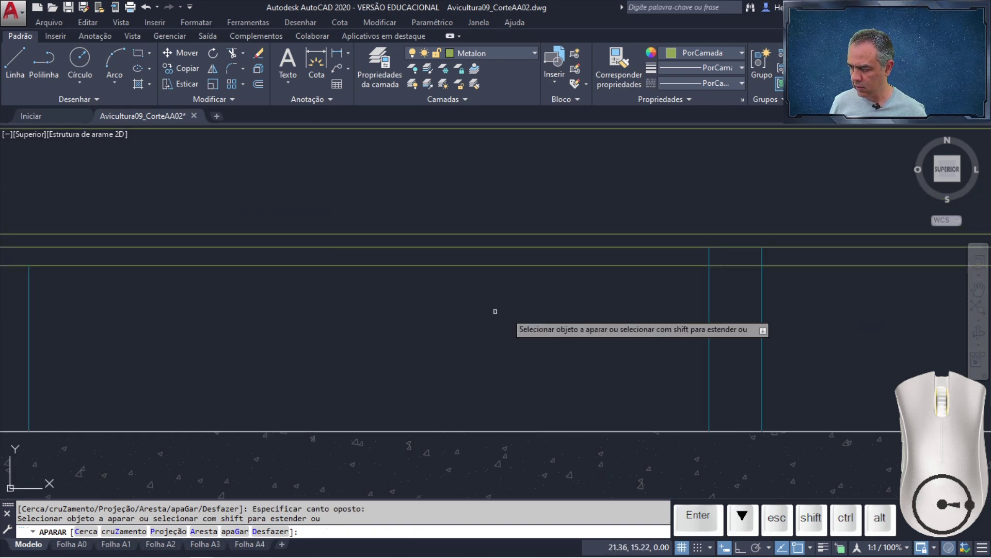
middle_click_drag(925, 330, 558, 312)
left_click(410, 234)
left_click(339, 242)
middle_click_drag(924, 289, 438, 300)
middle_click_drag(693, 289, 259, 266)
left_click(239, 219)
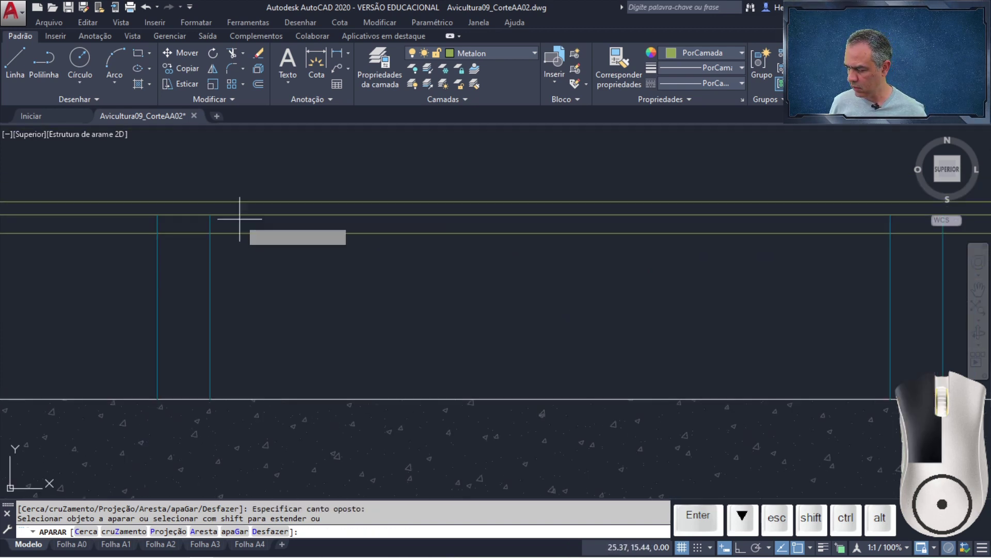
left_click(131, 227)
Trim the remaining columns' lines inside that strip up to the rail's right end and finish with the whole drawing in view
middle_click_drag(961, 268, 284, 272)
left_click(279, 229)
left_click(174, 228)
middle_click_drag(647, 264, 263, 245)
middle_click_drag(667, 255, 324, 266)
left_click(297, 204)
middle_click_drag(878, 245, 349, 257)
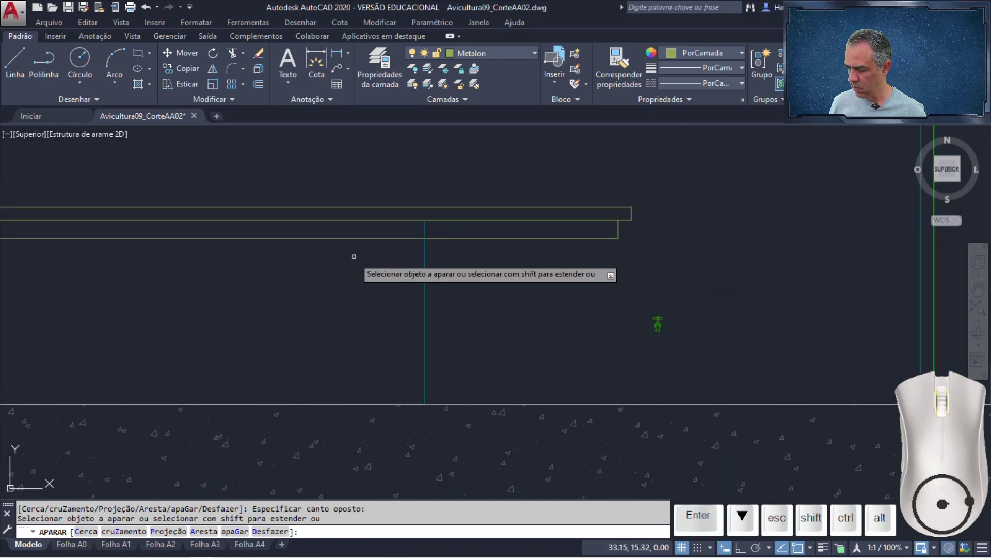
middle_click(404, 232)
middle_click(404, 231)
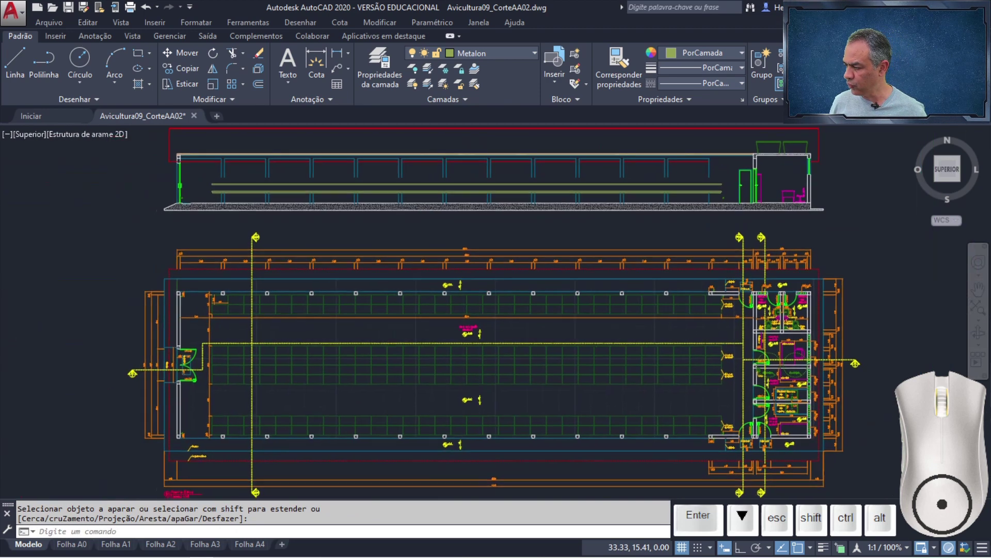
Draw a vertical line perpendicular to the floor, starting at offset @0.5<0 from where the upper rail's left end aligns with the lower strip's underside
scroll(221, 201, "up", 10)
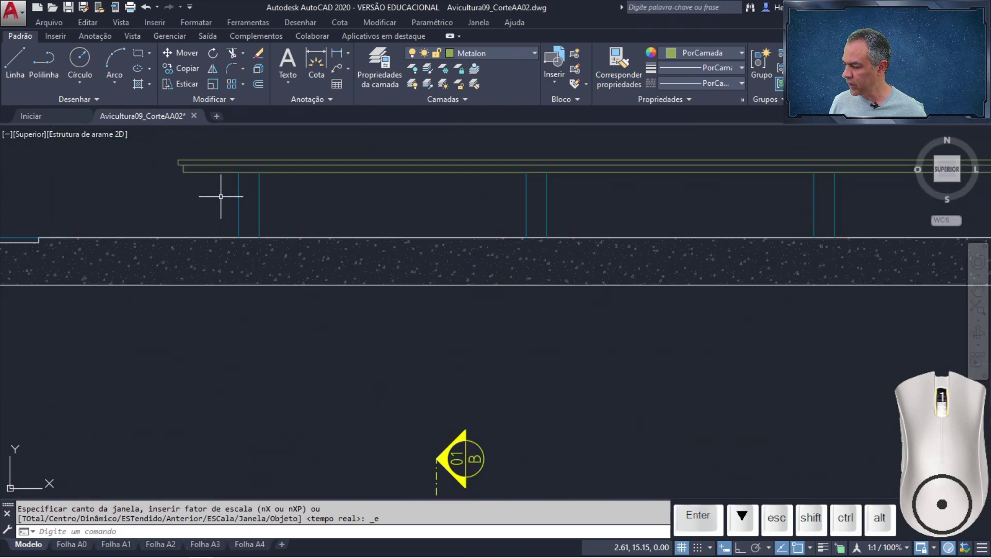
middle_click_drag(221, 196, 325, 272)
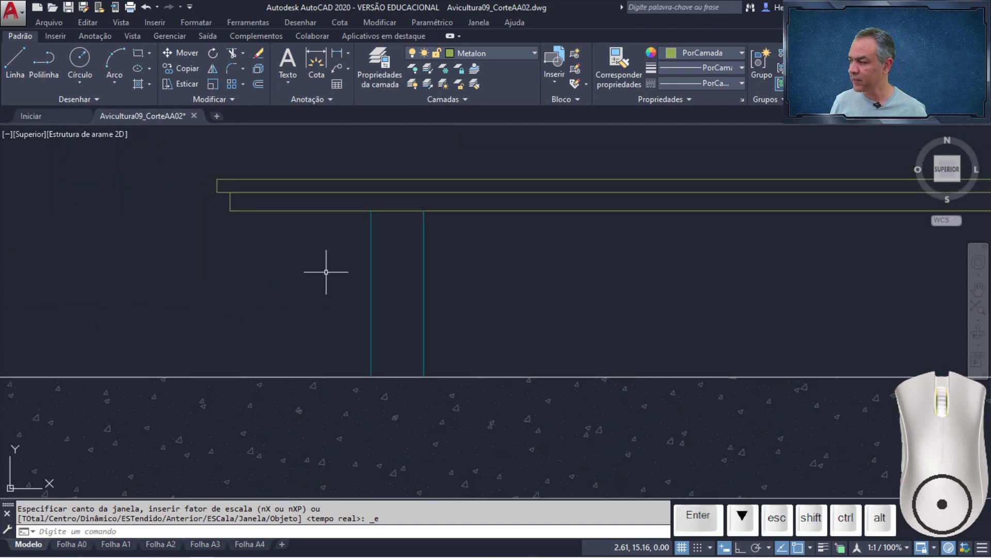
left_click(16, 61)
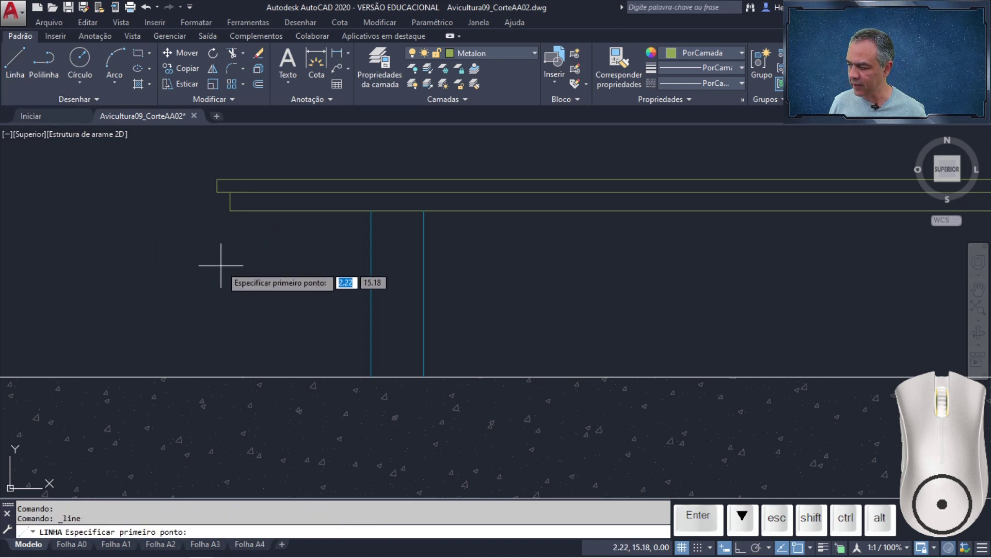
type("de")
key("Return")
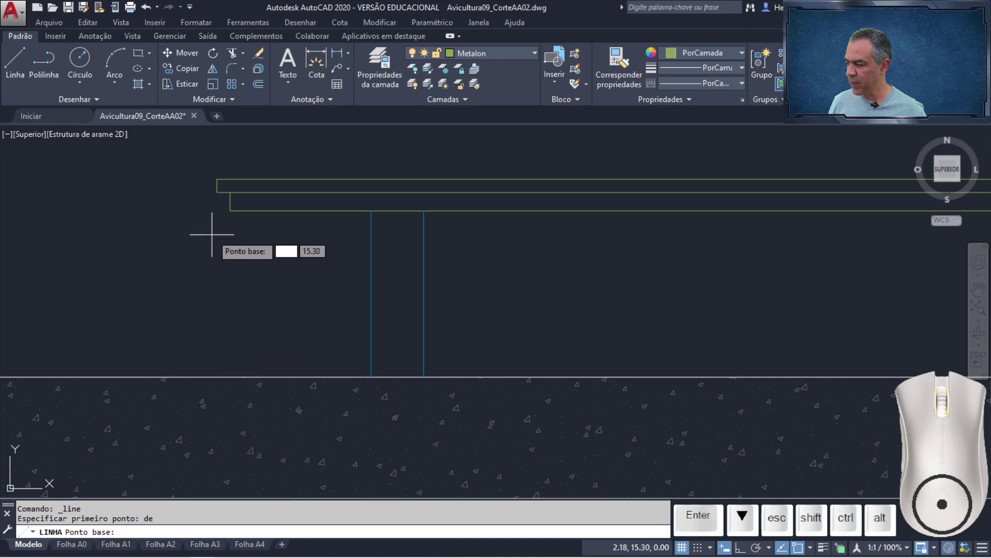
scroll(213, 230, "up", 2)
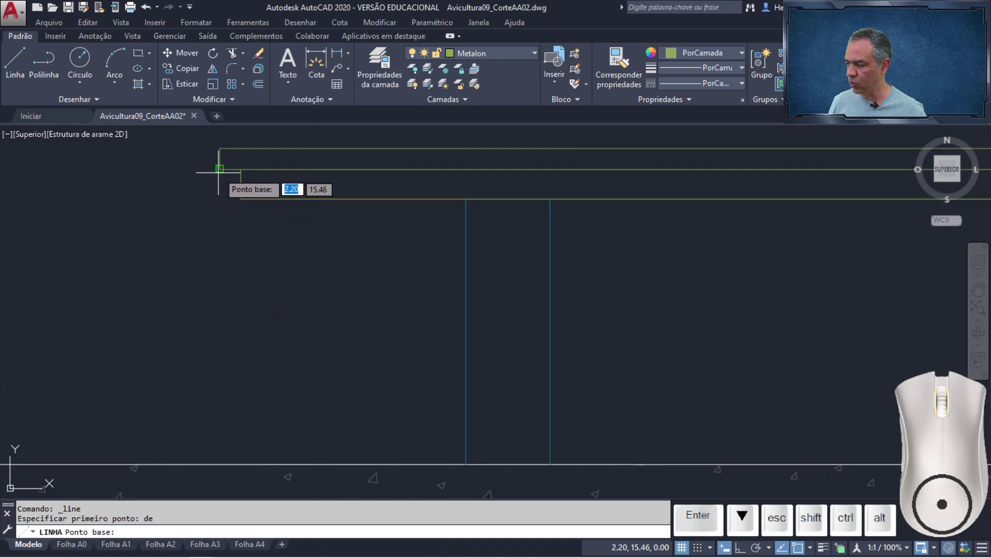
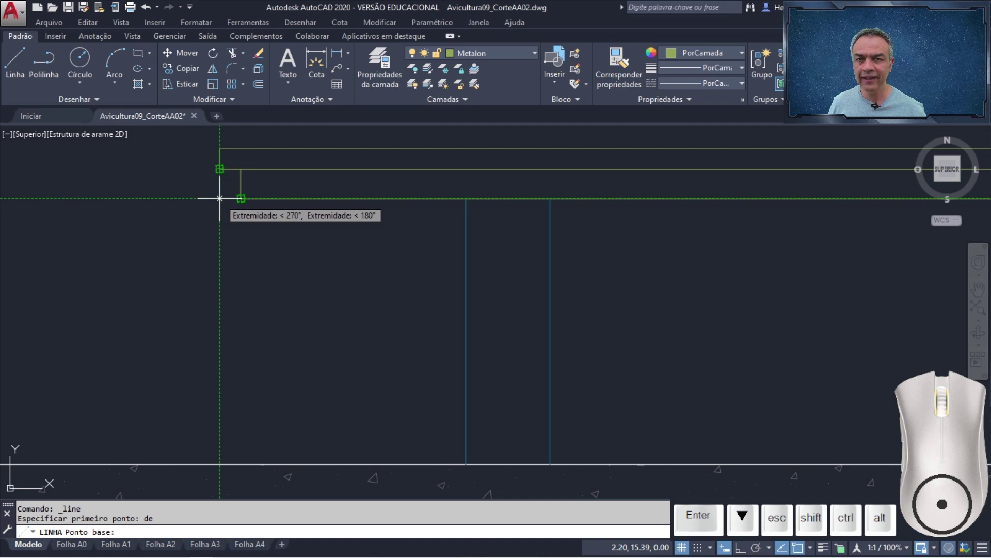
left_click(219, 197)
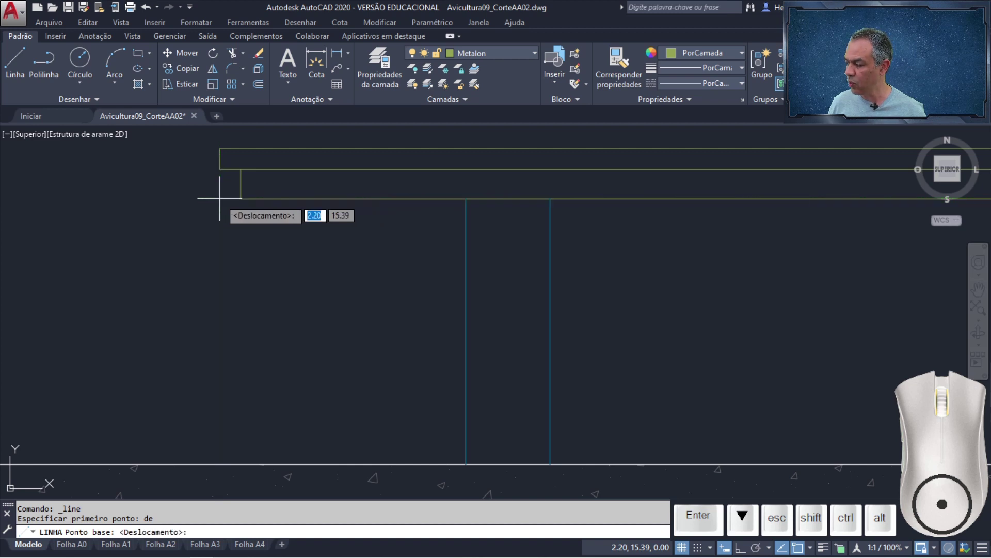
type("@")
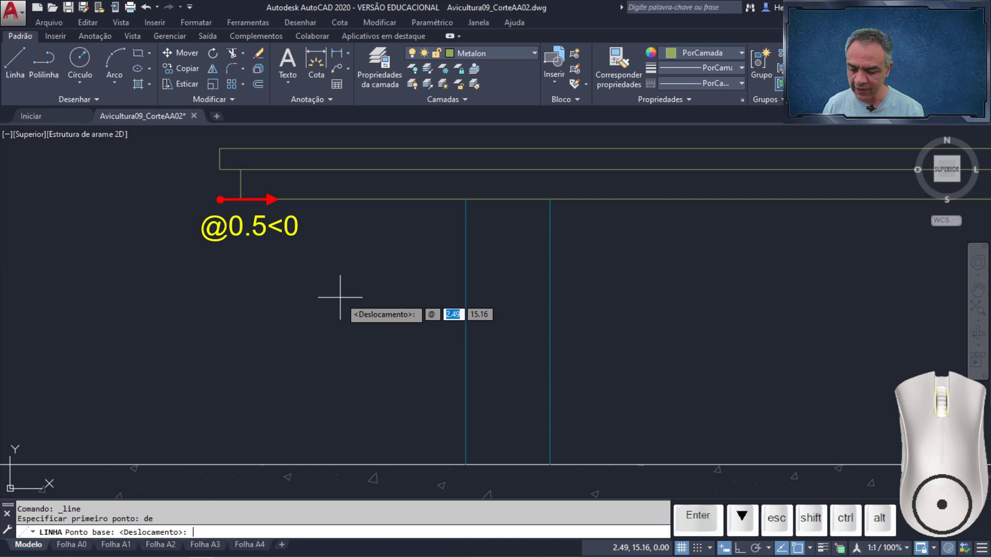
type("0.5<")
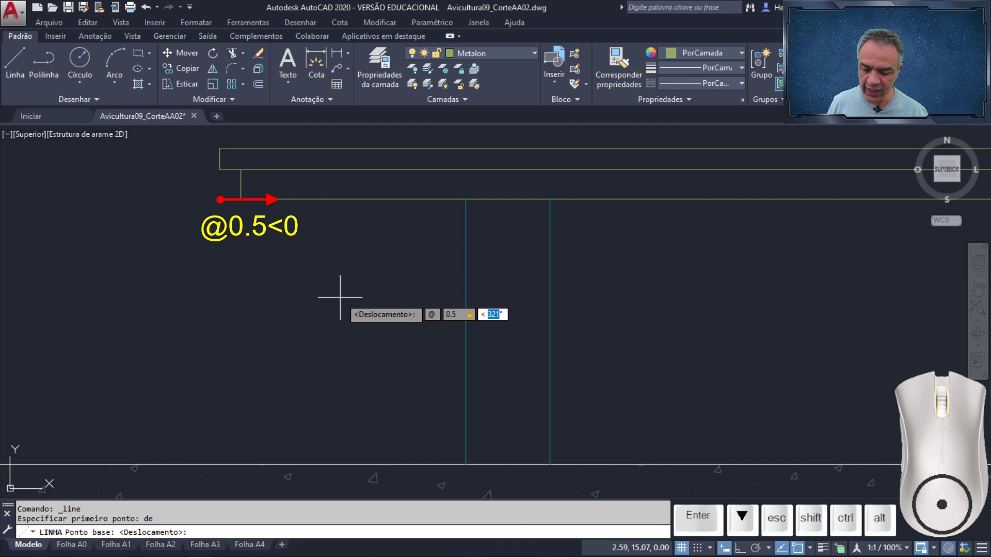
type("0")
key("Return")
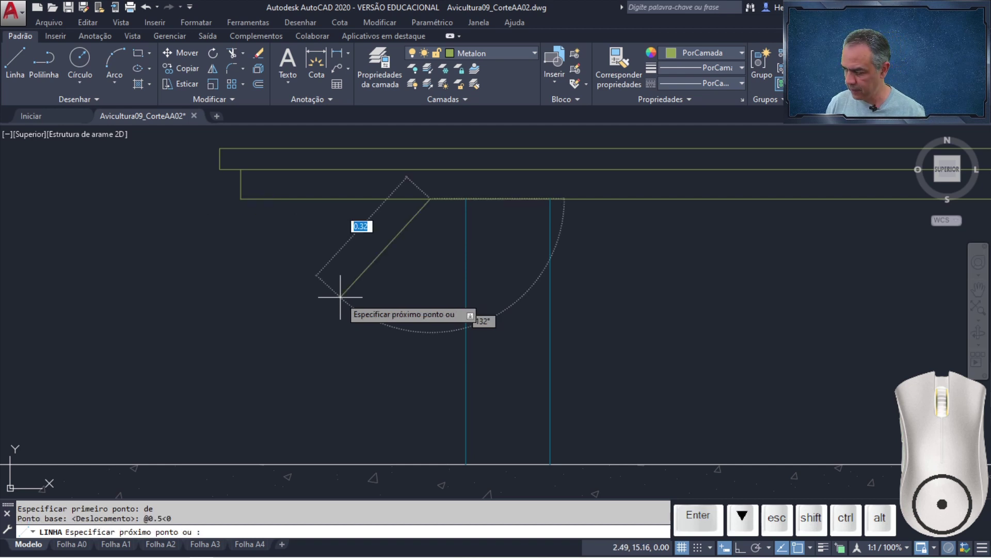
right_click(340, 296, "ctrl")
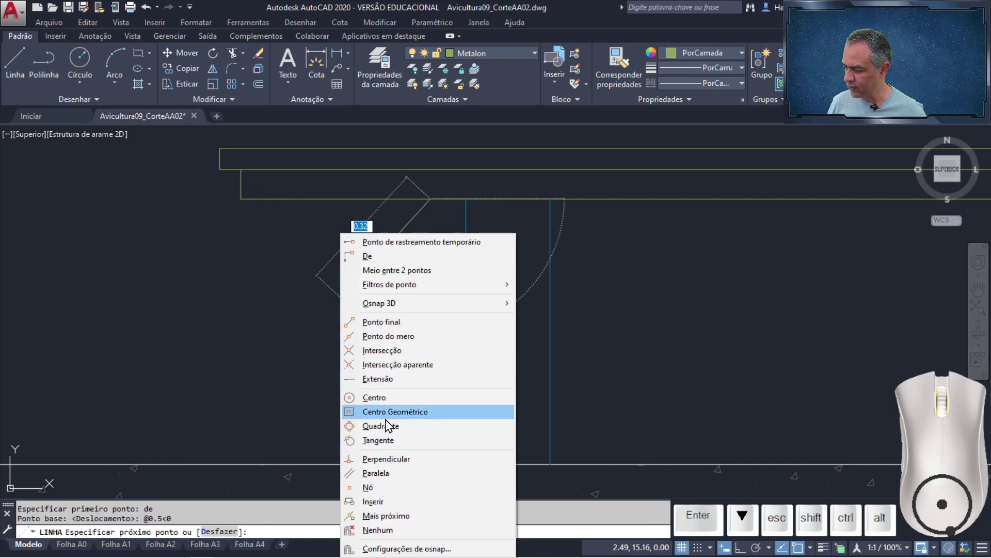
left_click(386, 458)
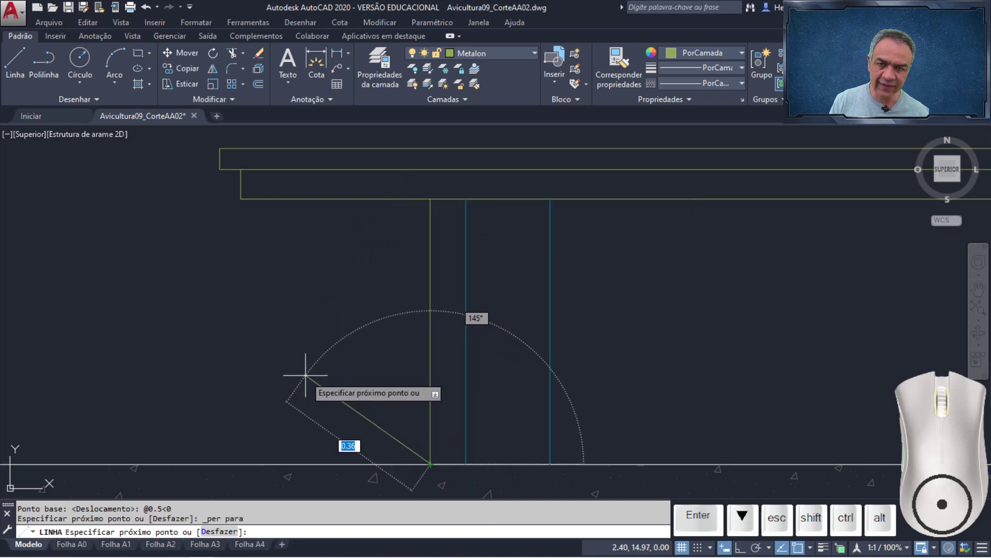
key("Return")
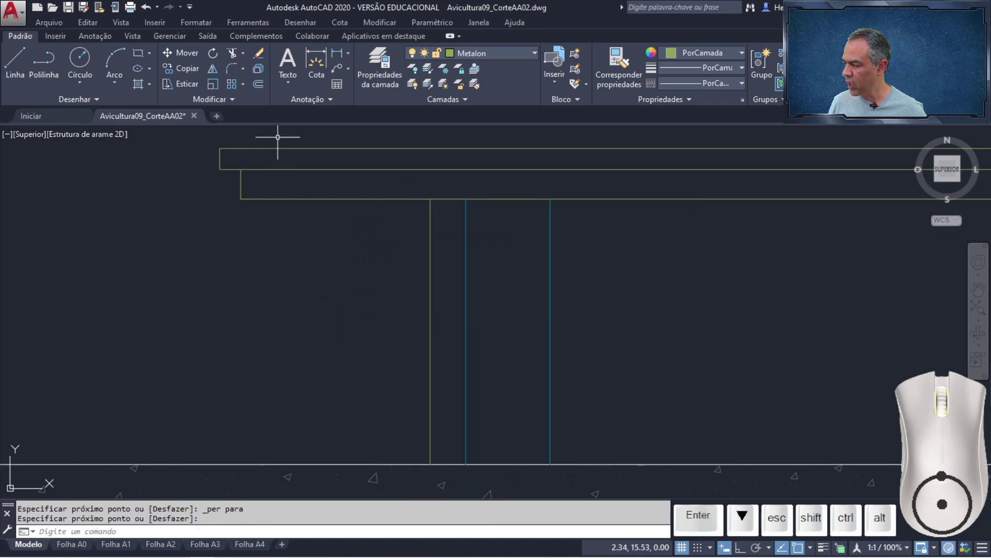
Offset the new vertical line 0.05 to both sides and erase the original centre line
left_click(258, 84)
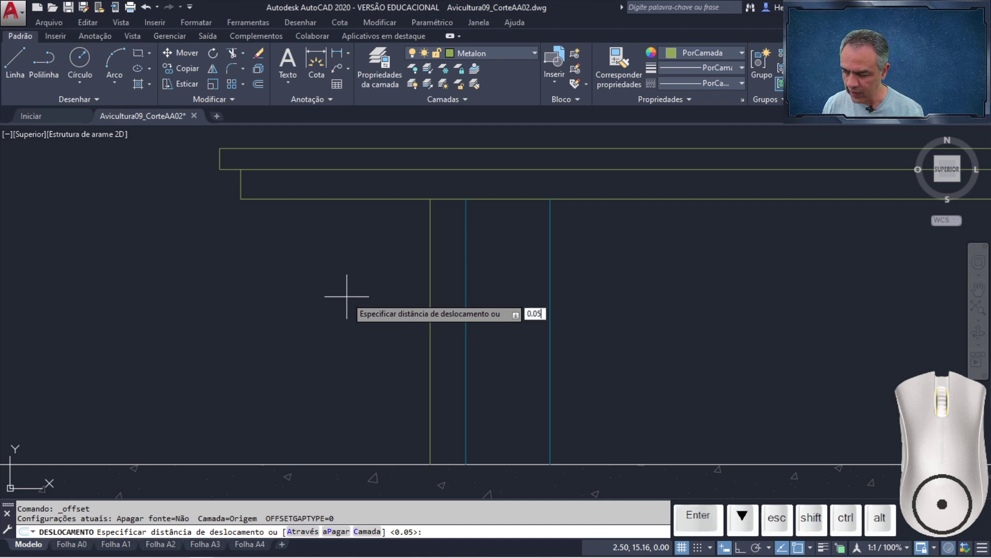
key("Return")
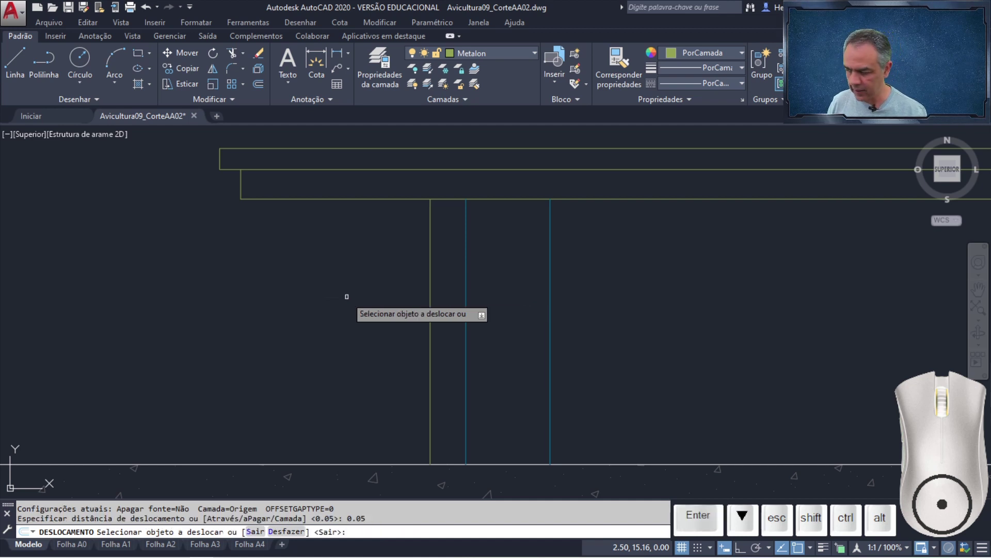
left_click(429, 288)
left_click(523, 287)
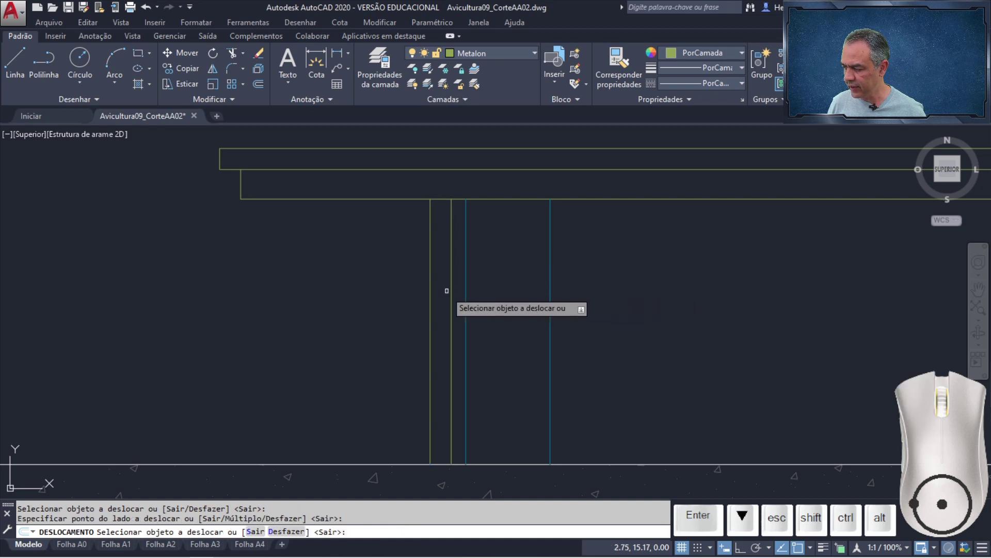
left_click(431, 288)
left_click(335, 292)
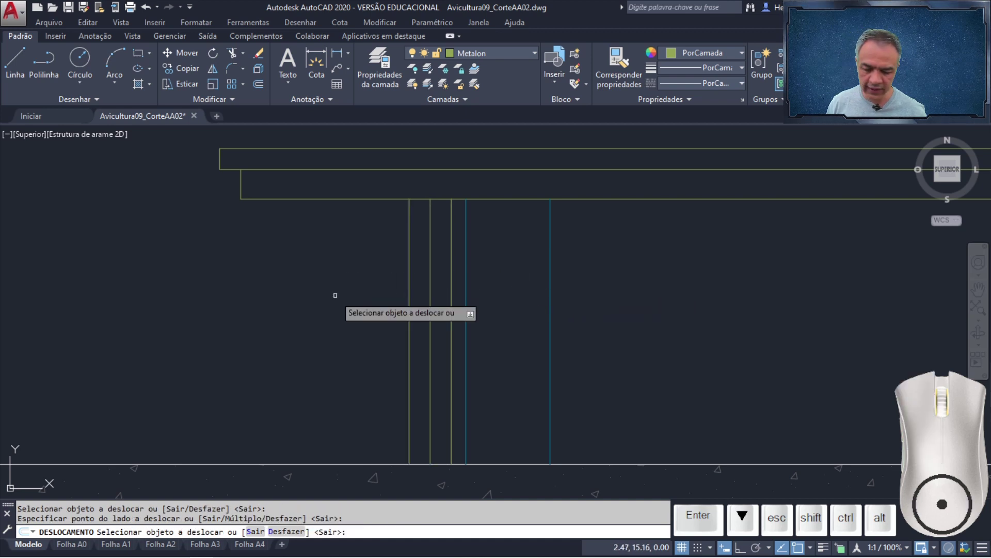
key("Return")
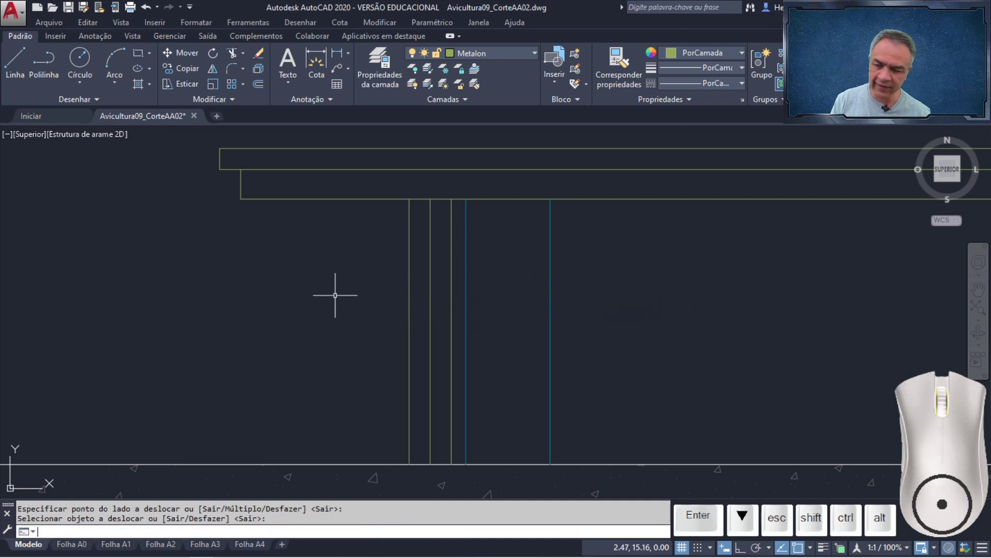
left_click(431, 281)
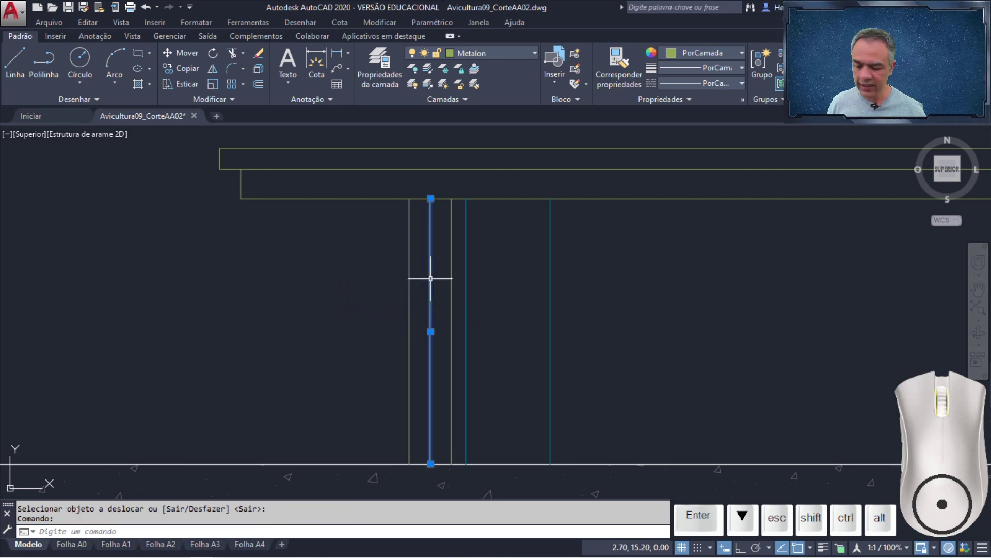
key("Delete")
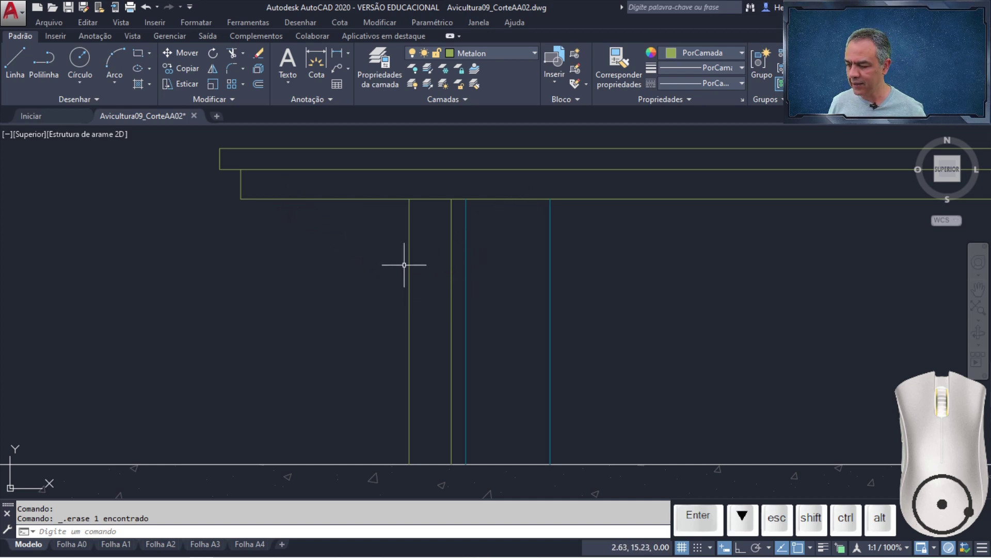
Using temporary polar tracking, draw a brace line at 135° from the midpoint of the post's left line to the rail's underside
left_click(759, 547)
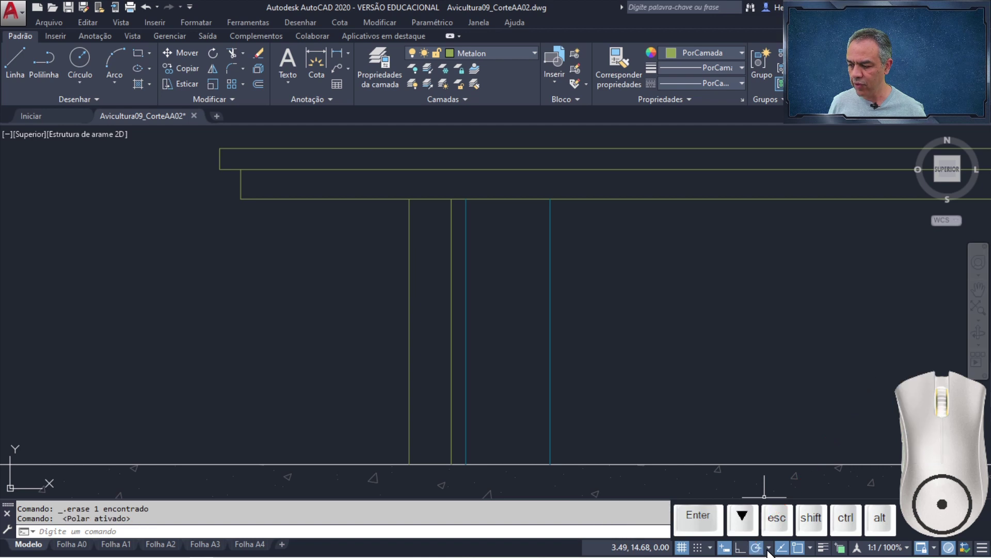
left_click(770, 548)
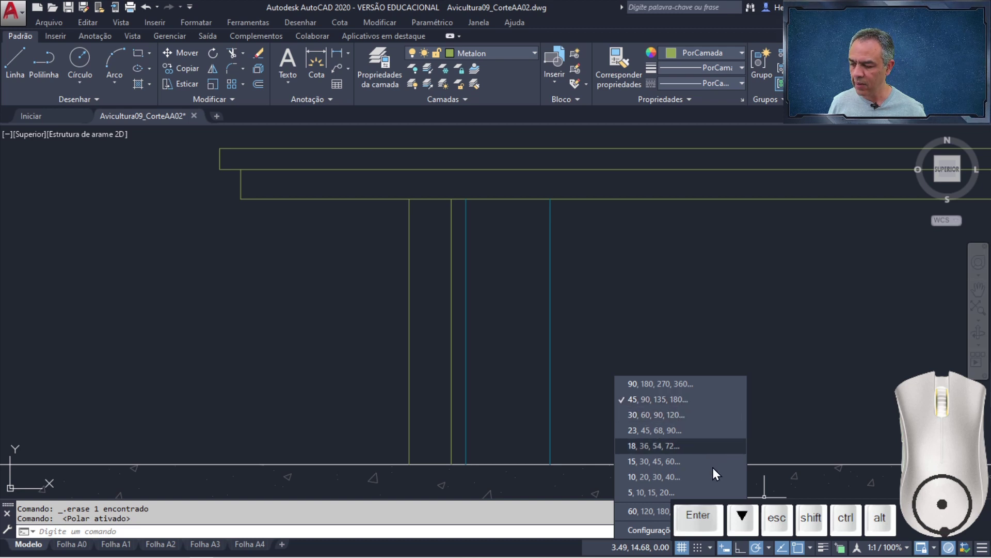
left_click(771, 552)
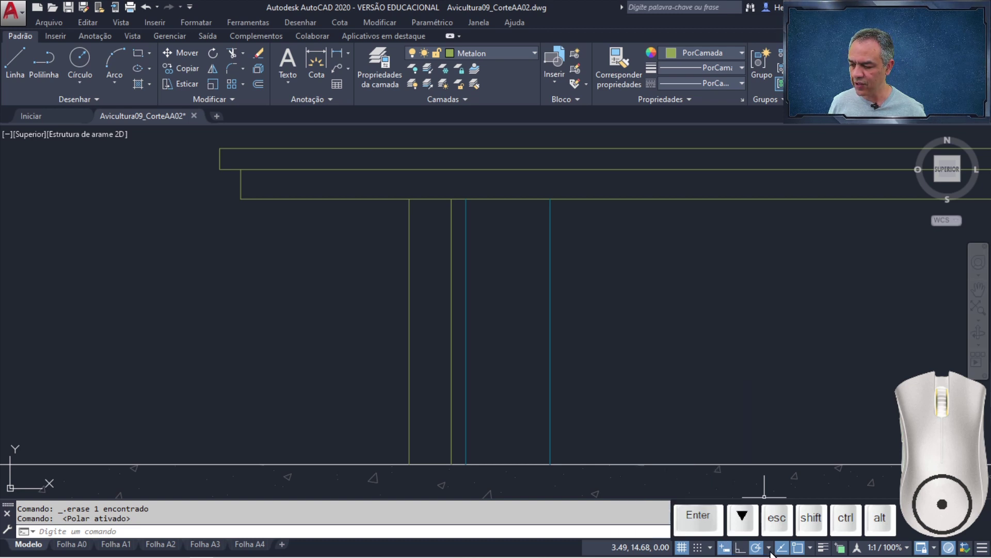
left_click(13, 57)
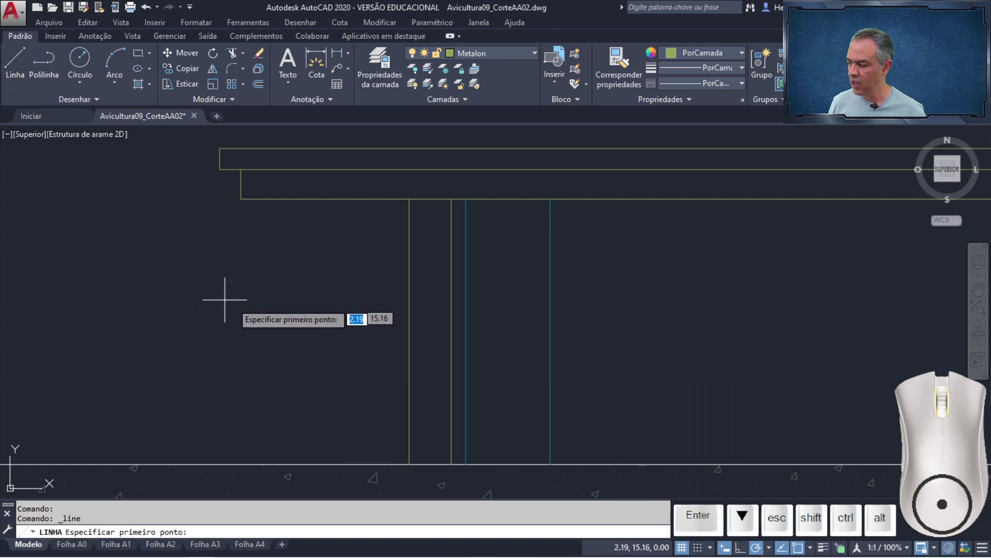
left_click(409, 331)
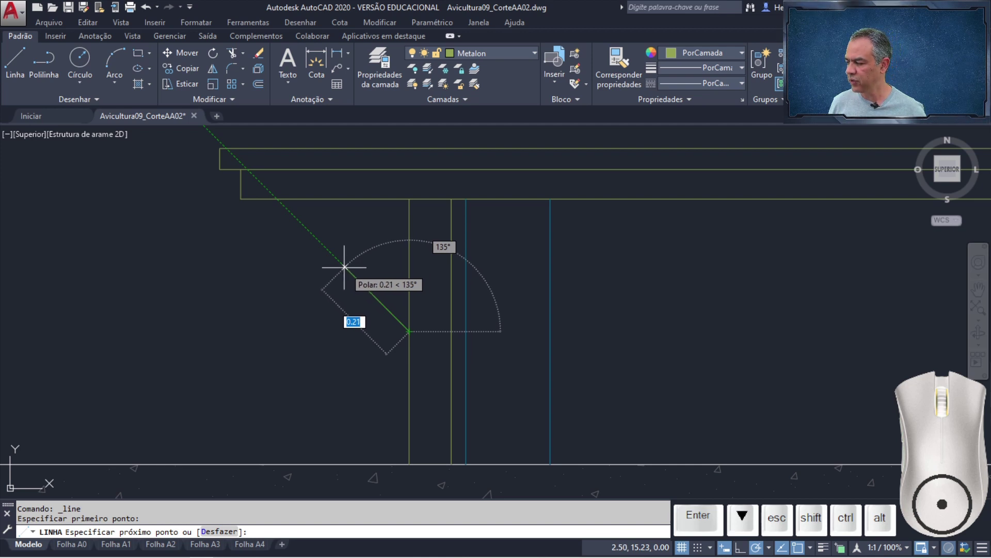
left_click(274, 202)
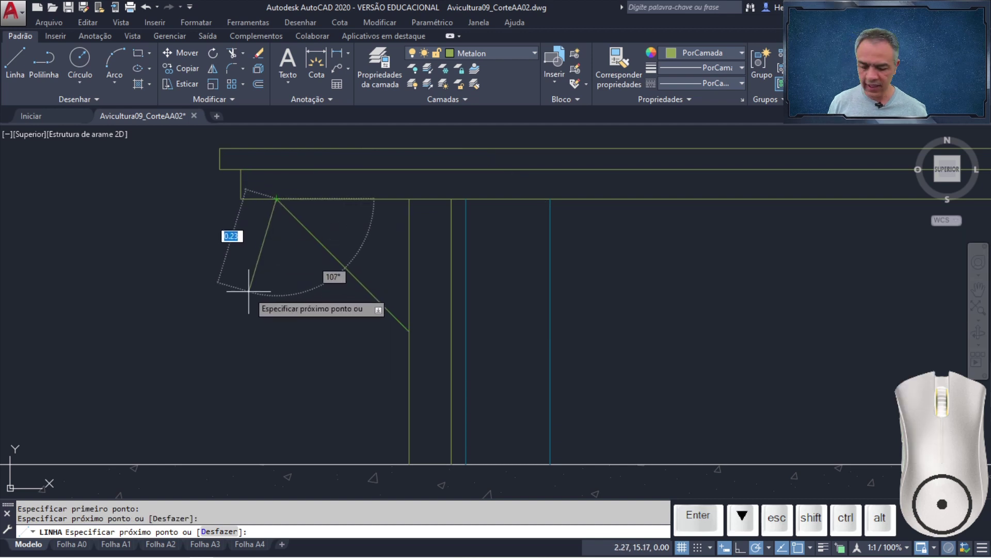
key("Return")
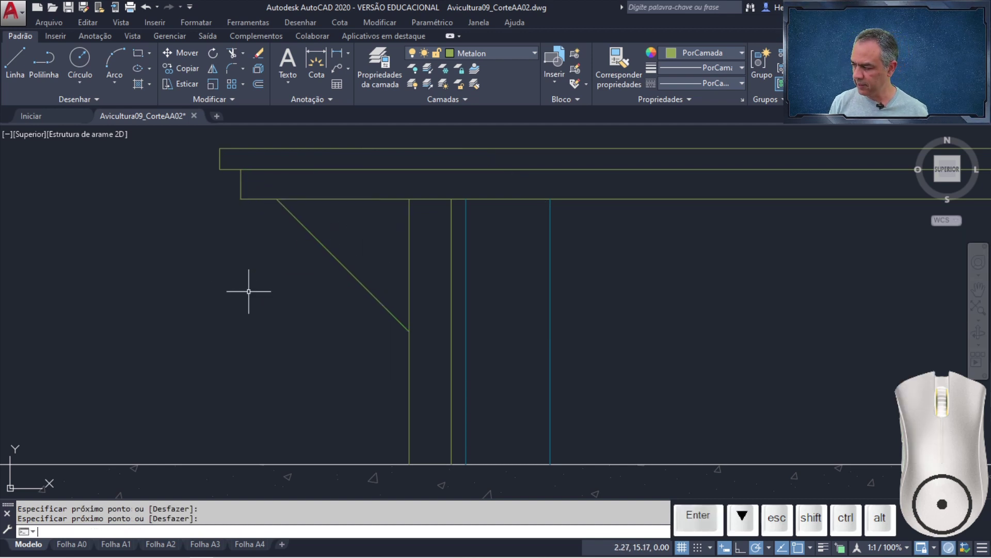
left_click(756, 547)
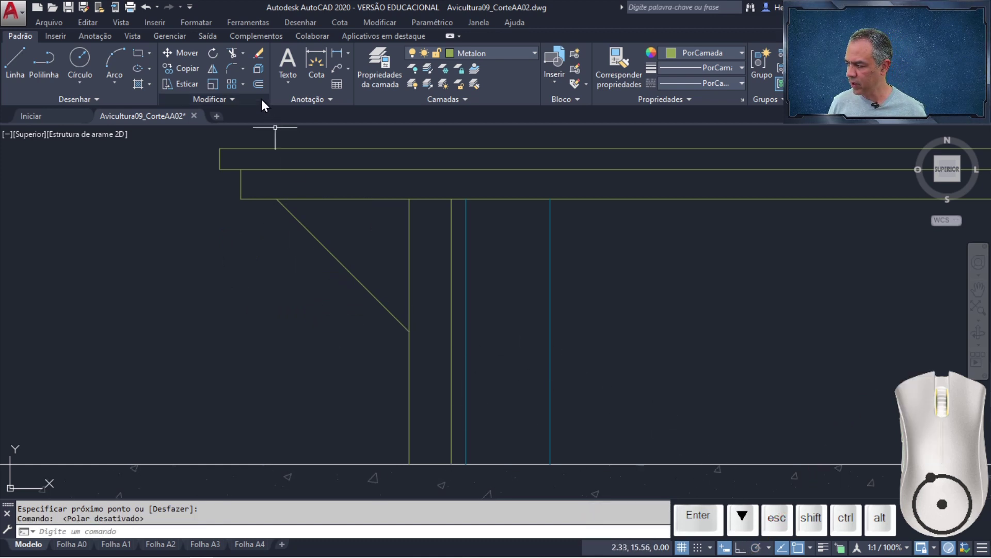
Offset the diagonal brace line 0.025 toward the corner between the post and the rail
left_click(258, 84)
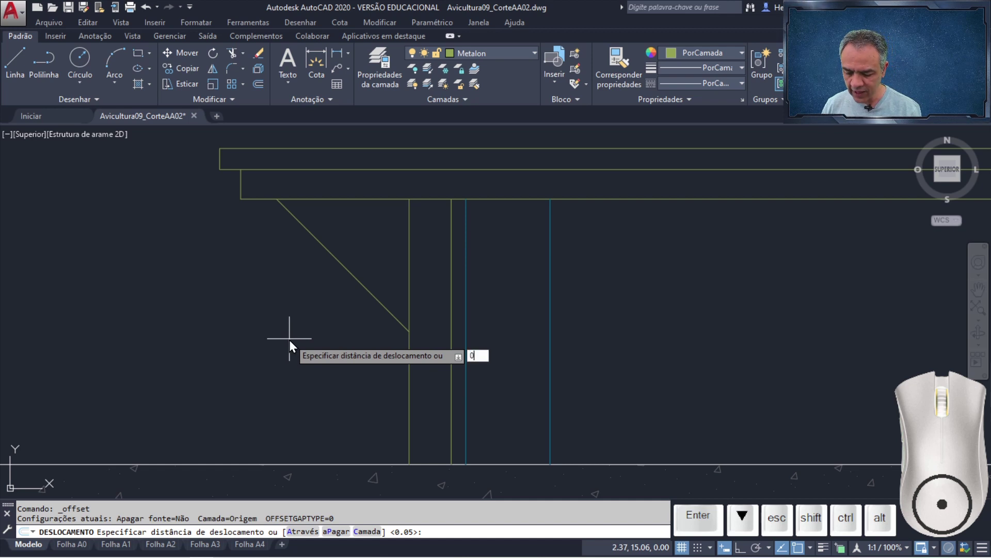
type("25")
key("Return")
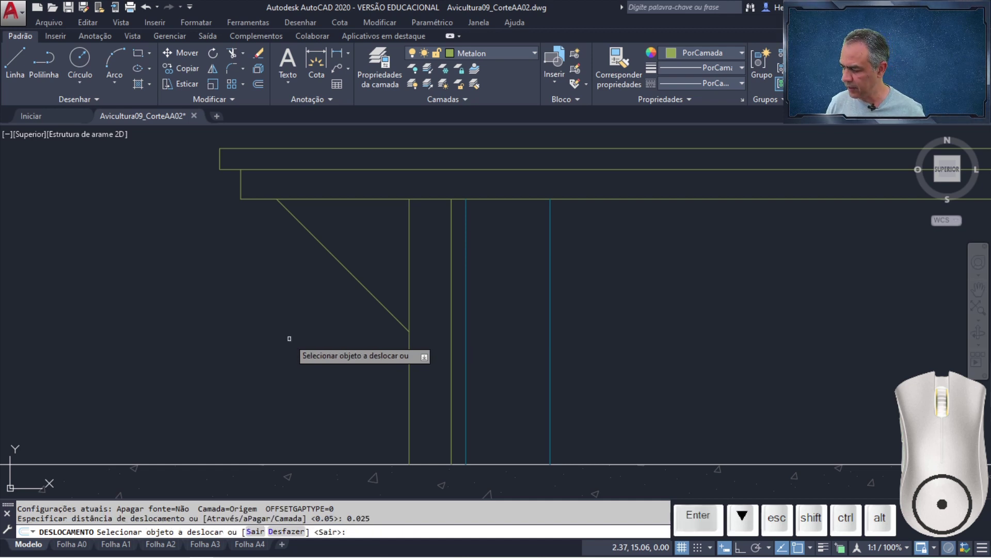
left_click(361, 283)
left_click(354, 266)
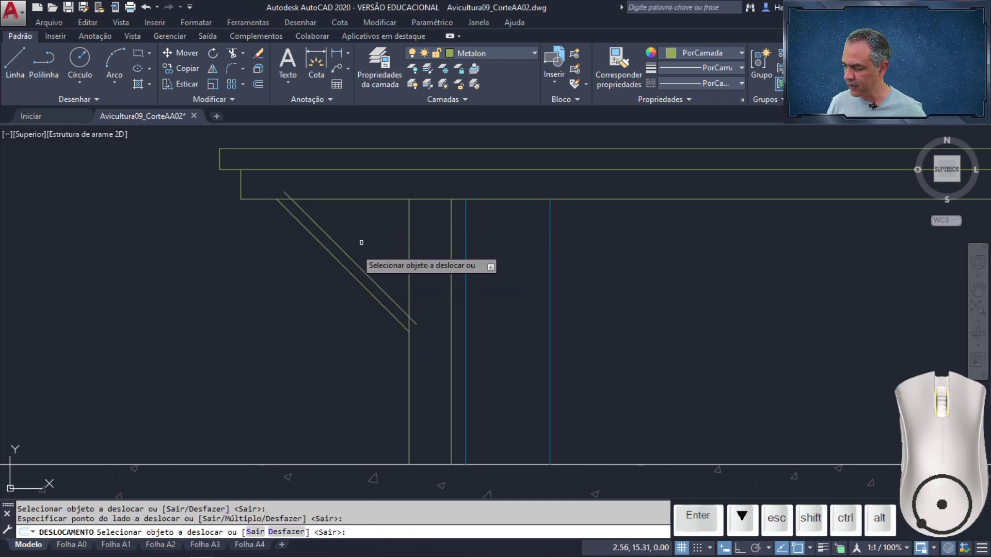
Offset the diagonal brace line 0.025 to its lower side as well and erase the original centre diagonal
left_click(343, 267)
left_click(314, 294)
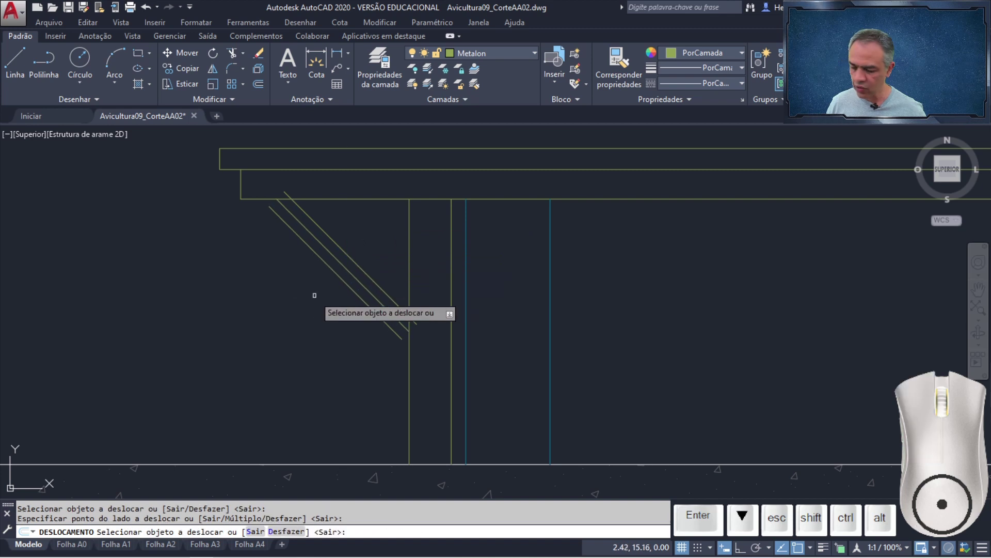
key("Return")
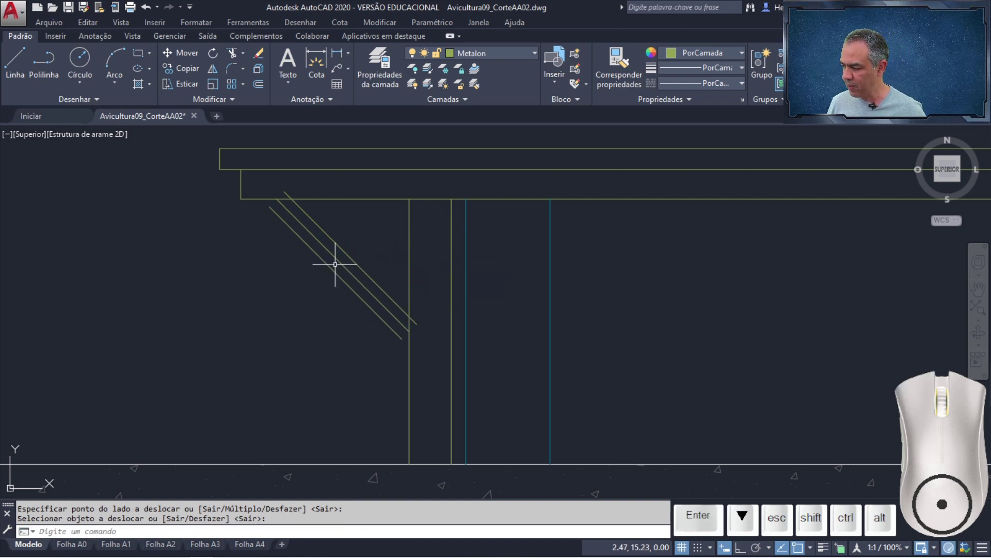
left_click(338, 261)
key("Delete")
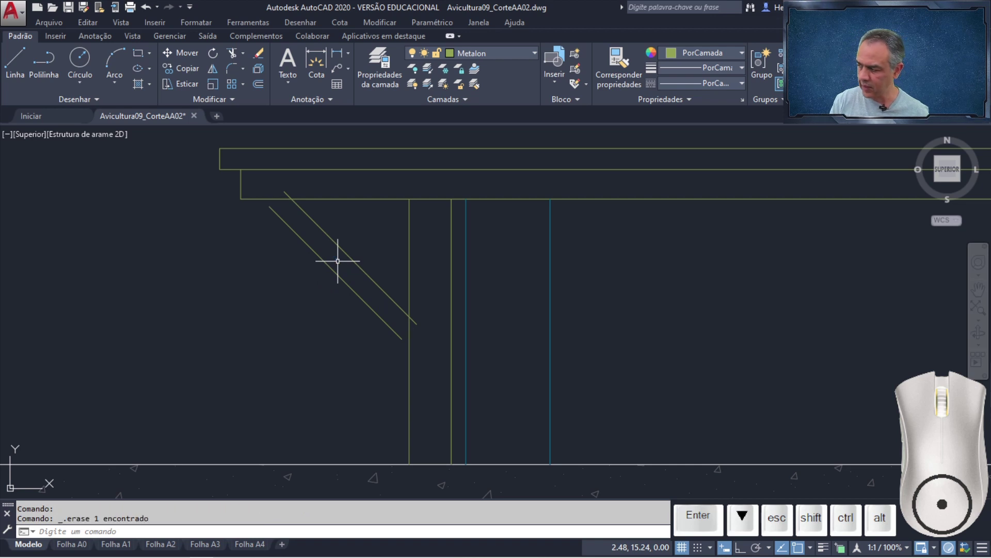
Trim the upper brace line's overhanging ends at the post's left line and the rail's underside
left_click(236, 55)
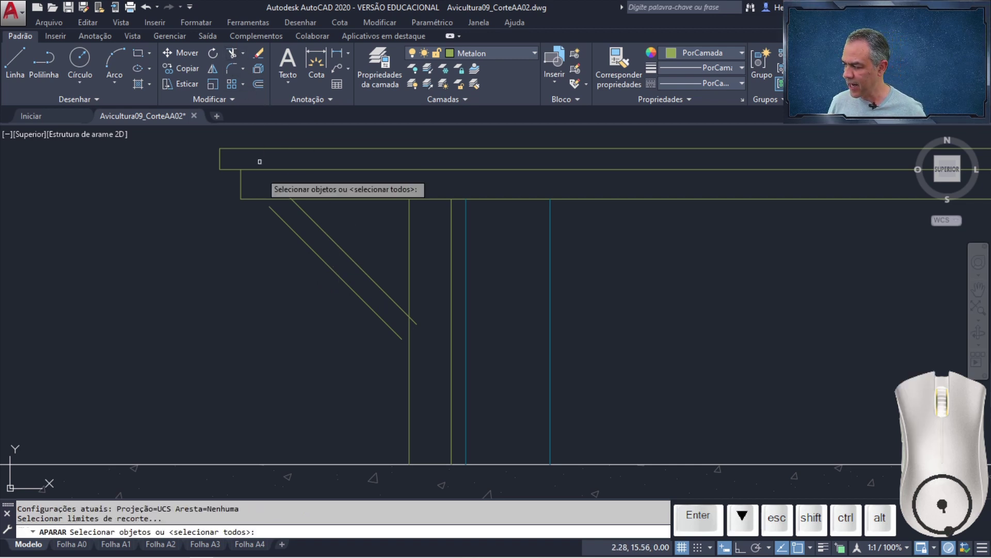
key("Return")
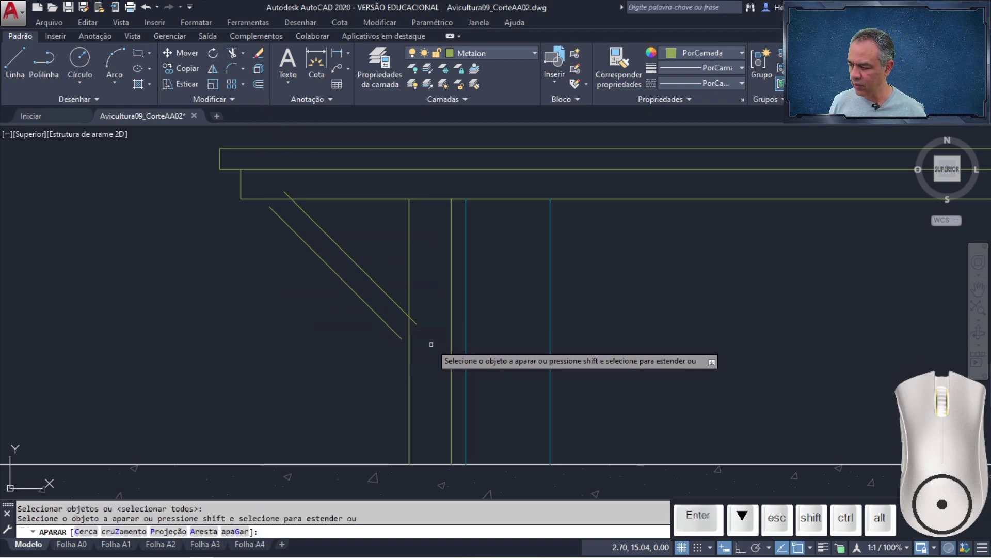
left_click(413, 321)
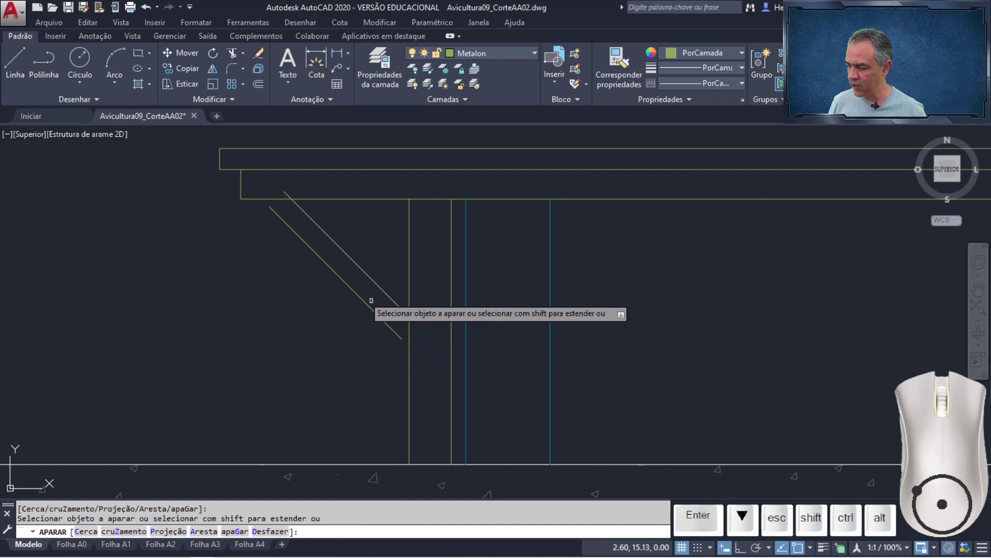
left_click(286, 194)
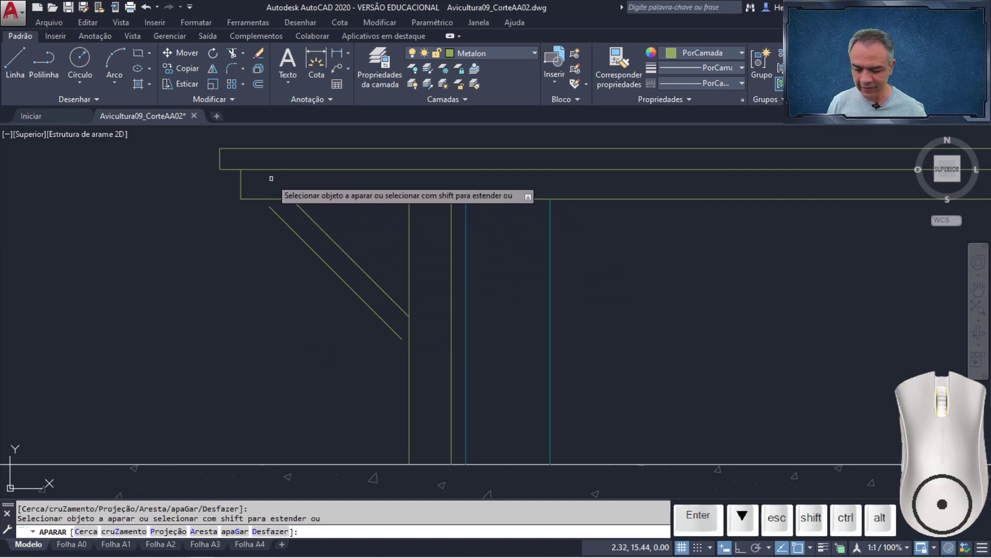
key("Return")
Extend both ends of the lower brace line to the post's left line and the rail's underside
left_click(240, 59)
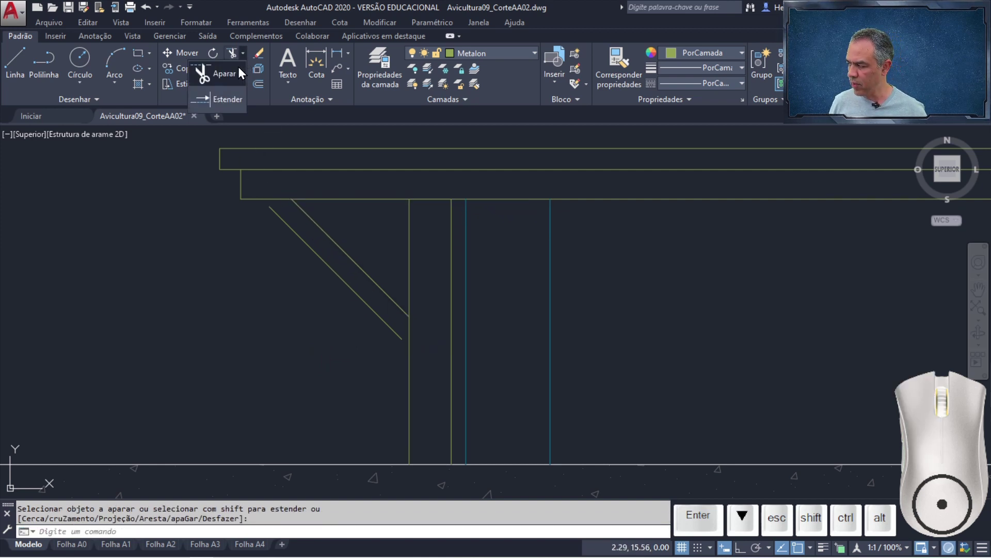
left_click(230, 101)
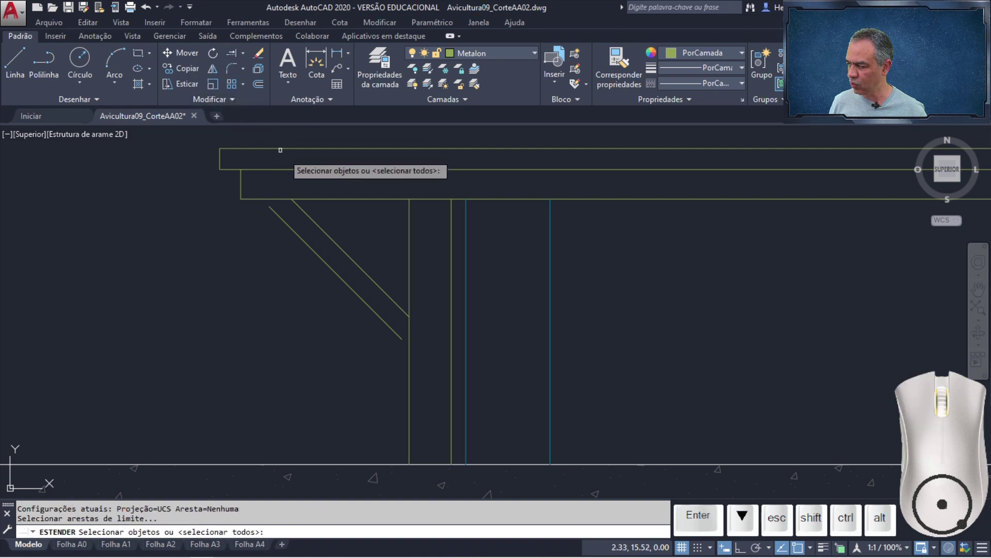
left_click(338, 198)
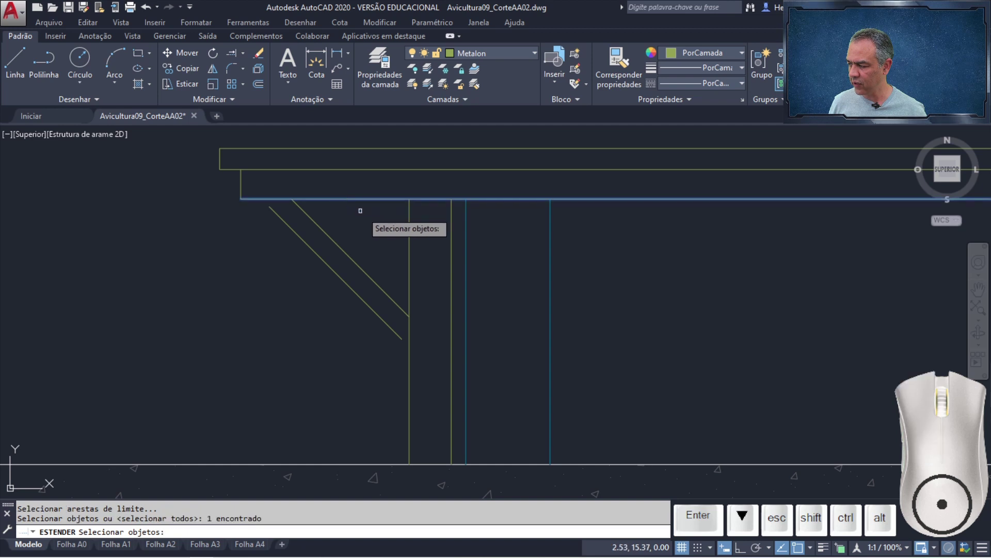
left_click(409, 233)
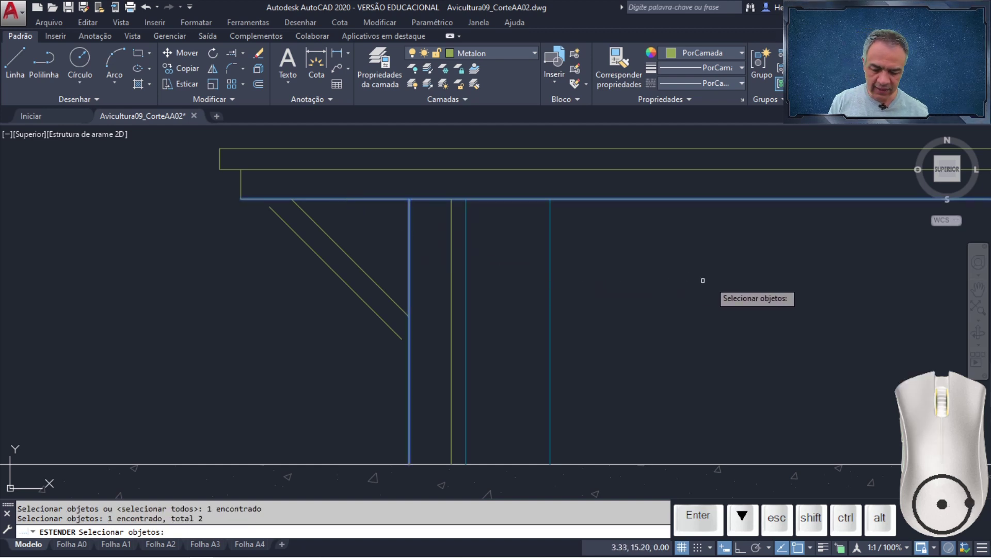
key("Return")
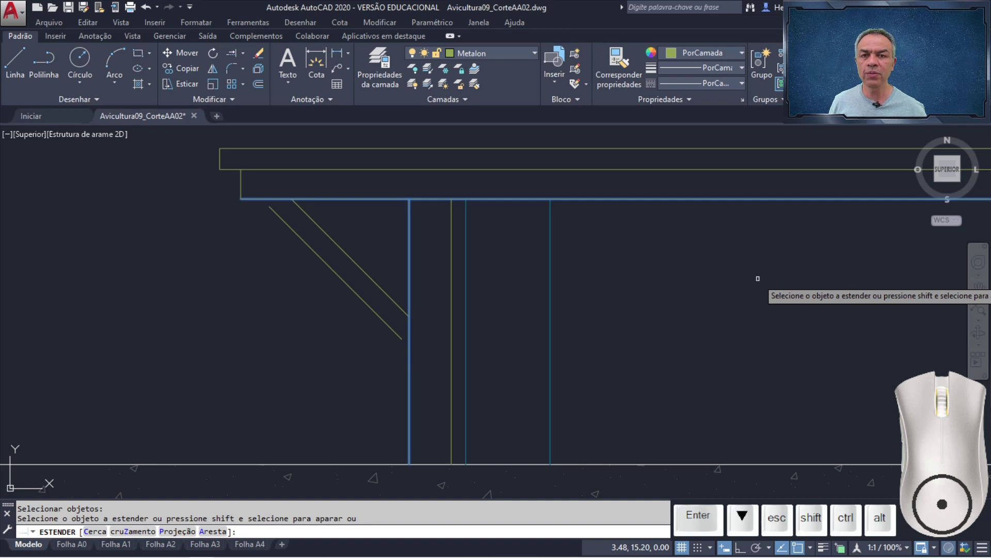
left_click(402, 339)
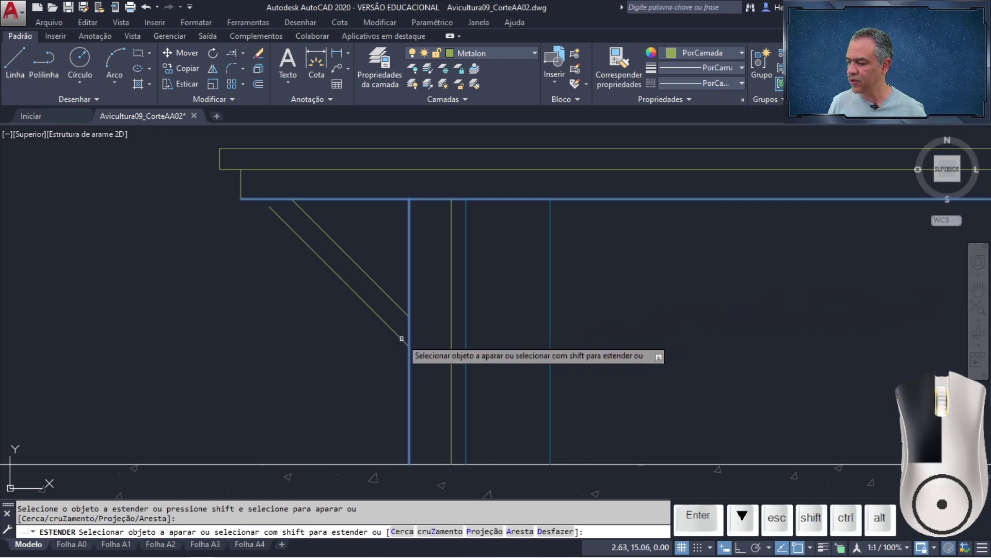
left_click(278, 218)
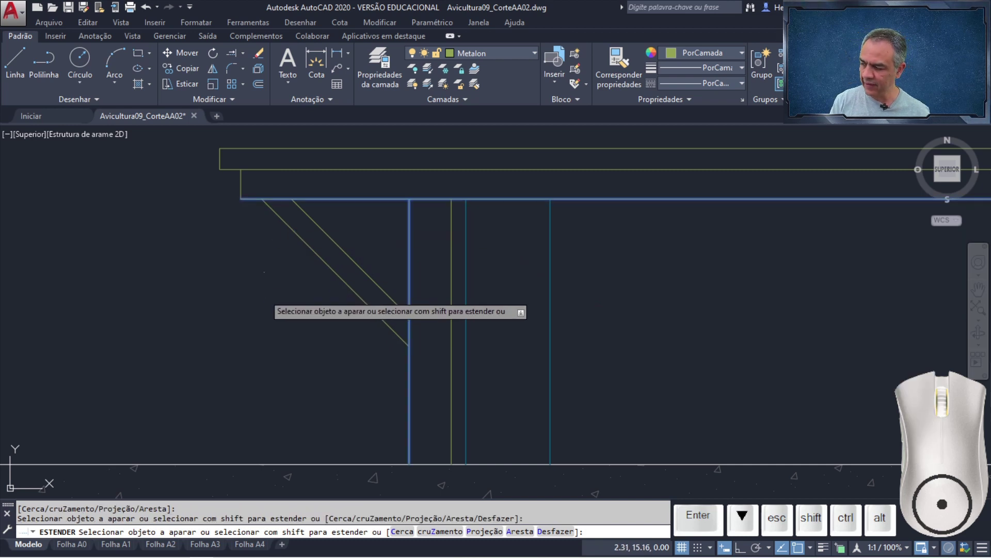
key("Return")
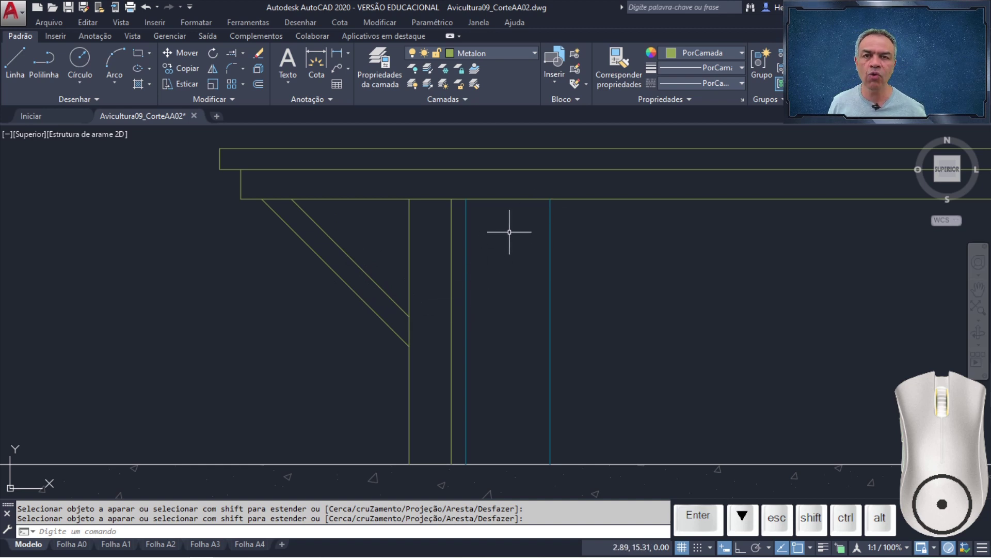
Mirror both brace lines about the post's vertical centre axis, from the midpoint of its base perpendicular to the rail, keeping the originals
left_click(213, 69)
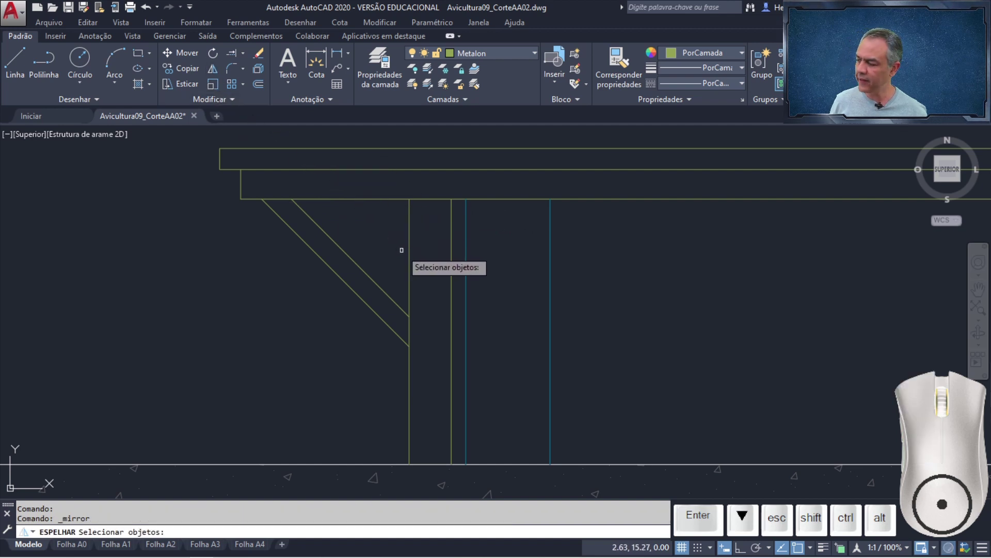
left_click(379, 255)
left_click(313, 287)
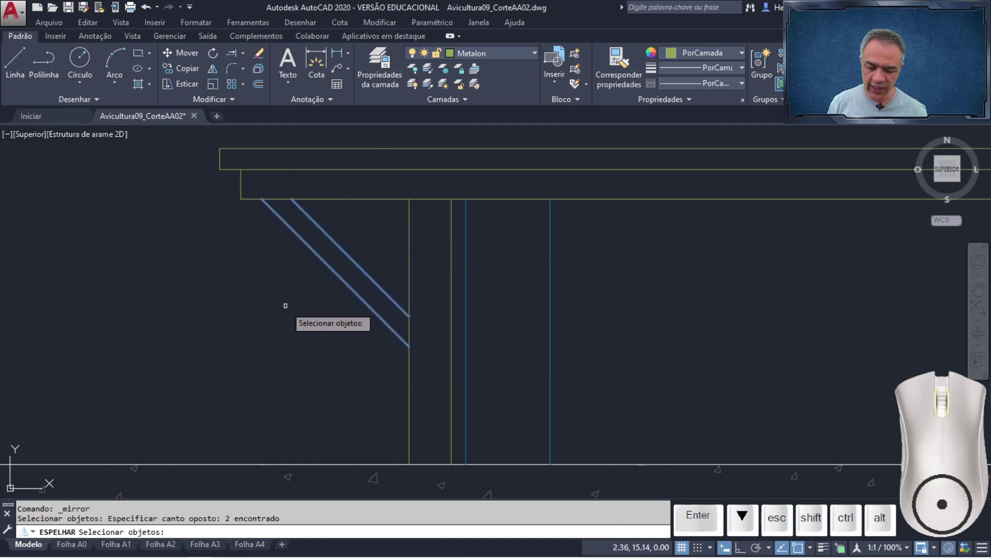
key("space")
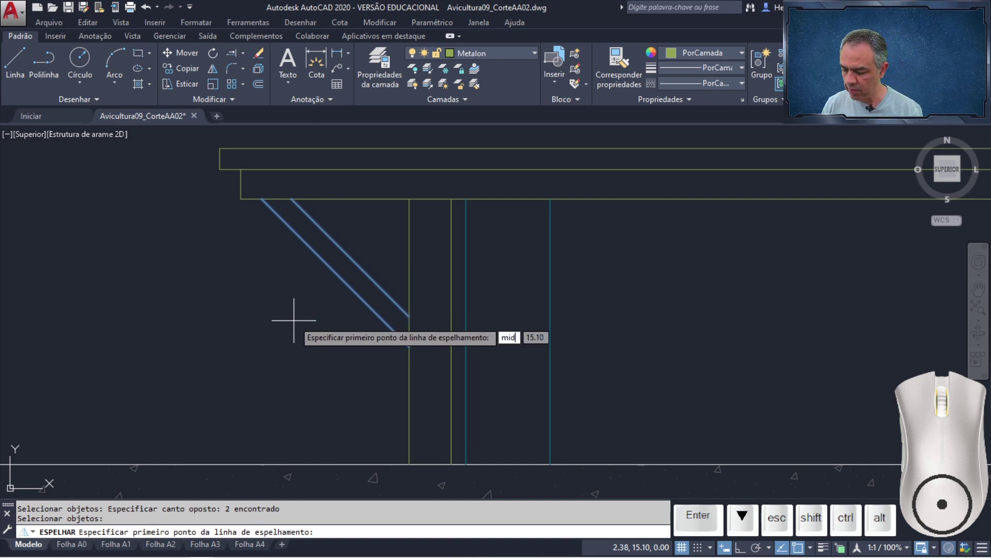
type("mid2")
key("Return")
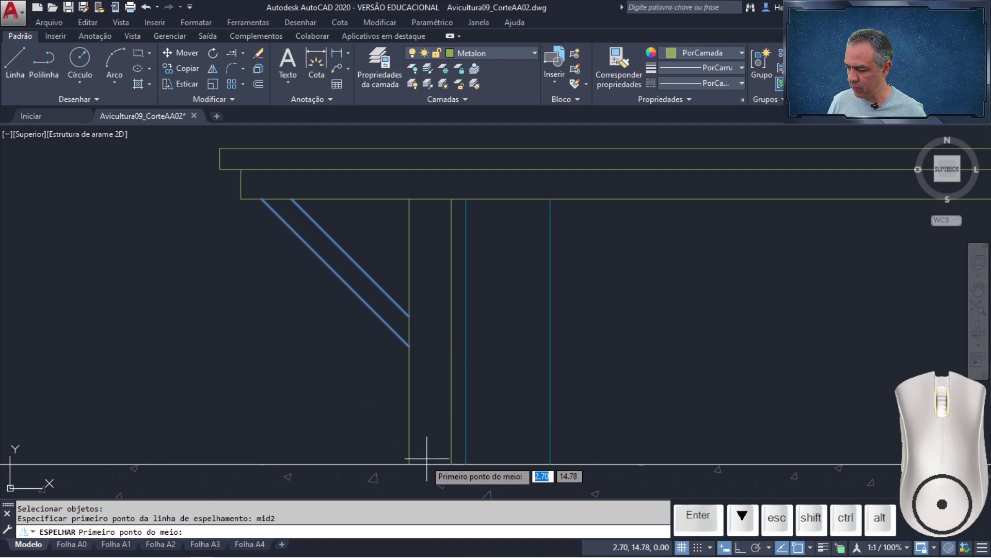
left_click(409, 464)
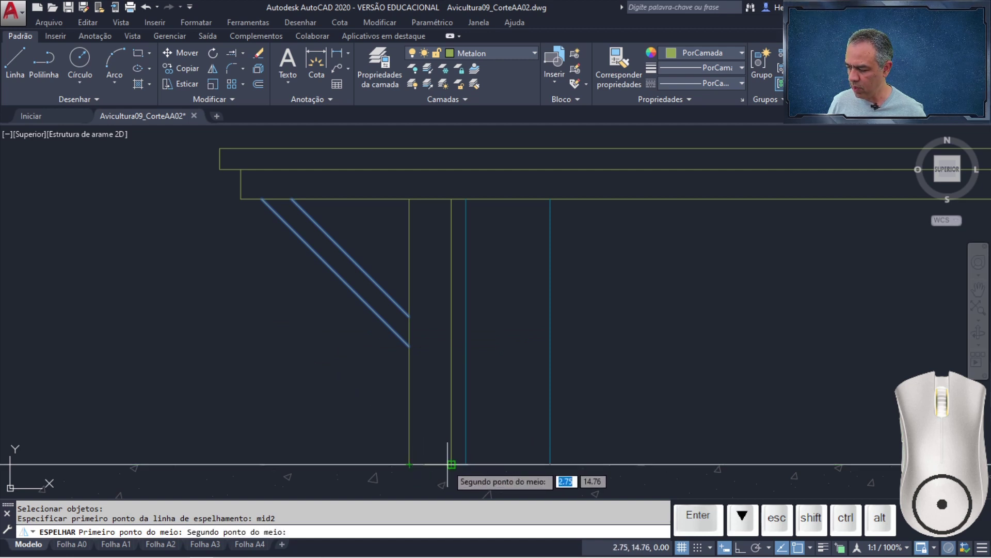
left_click(452, 465)
right_click(426, 406, "shift")
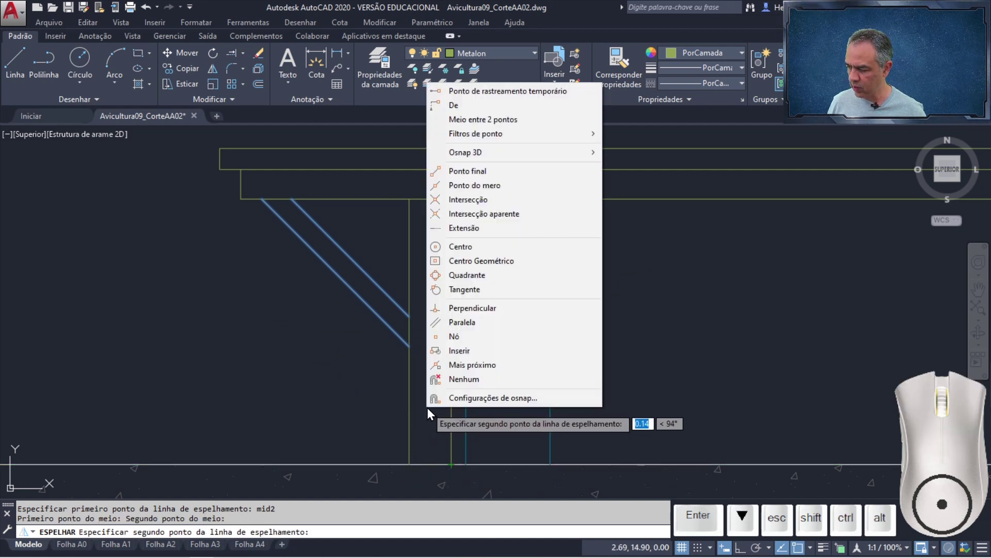
left_click(461, 307)
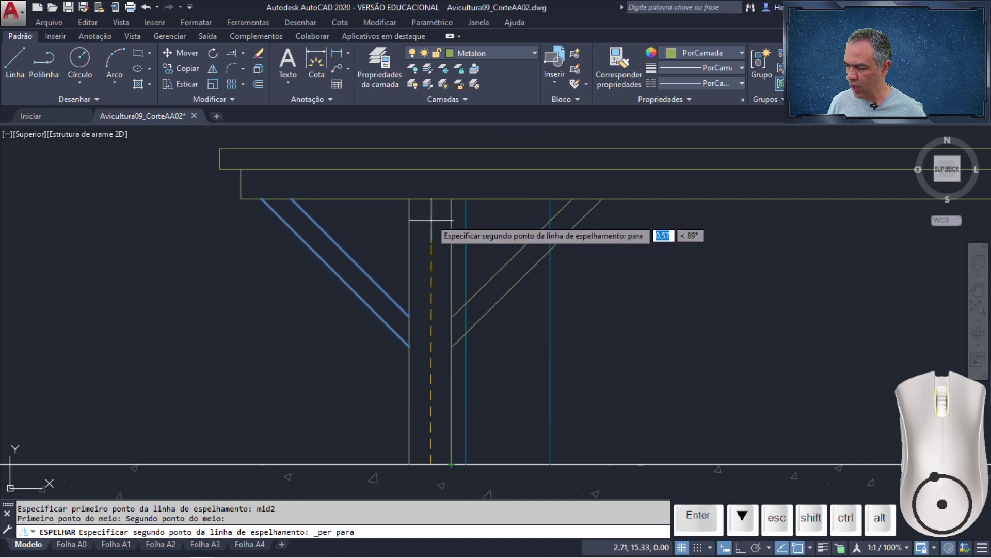
left_click(429, 200)
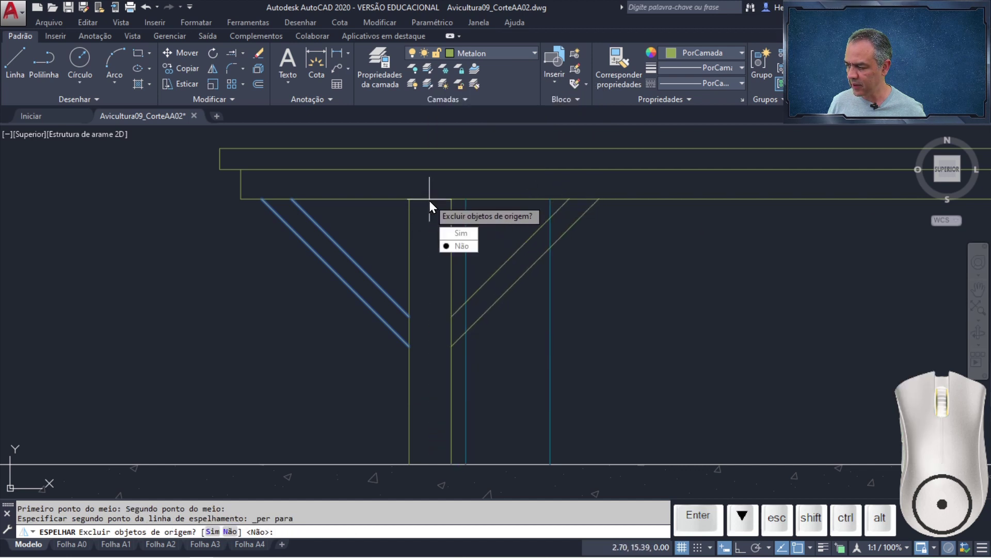
left_click(461, 247)
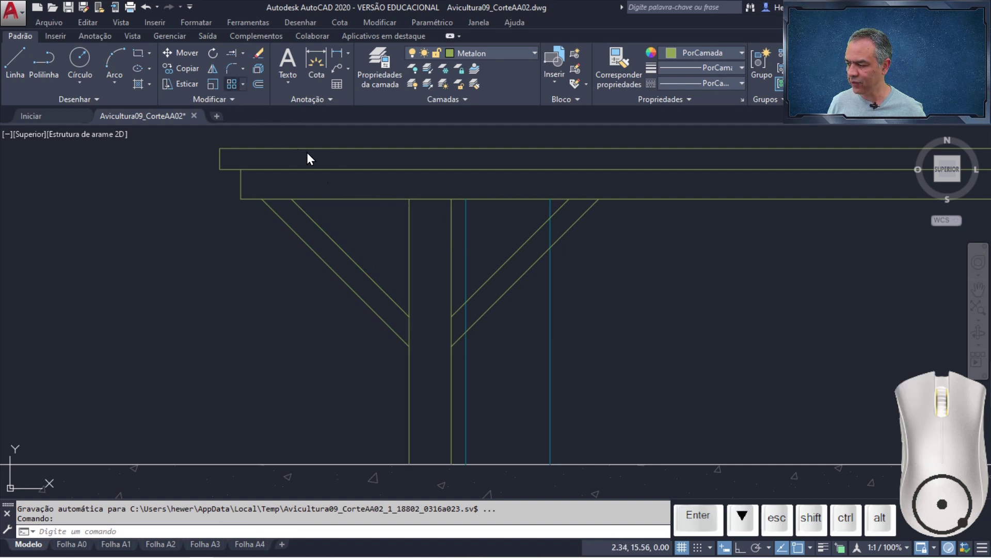
Create a rectangular array of the post and its braces with 21 columns over a total of 31 and 1 row
left_click(458, 291)
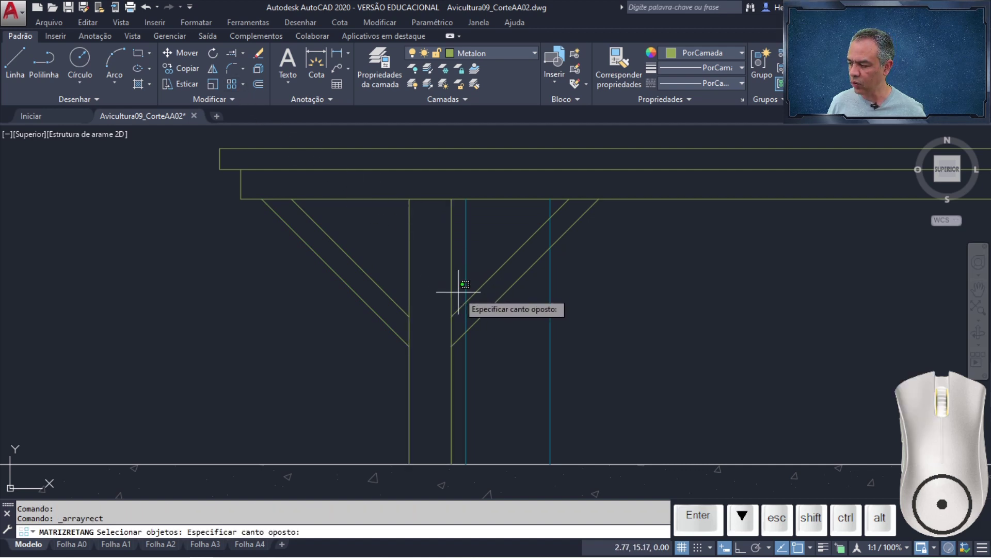
left_click(370, 366)
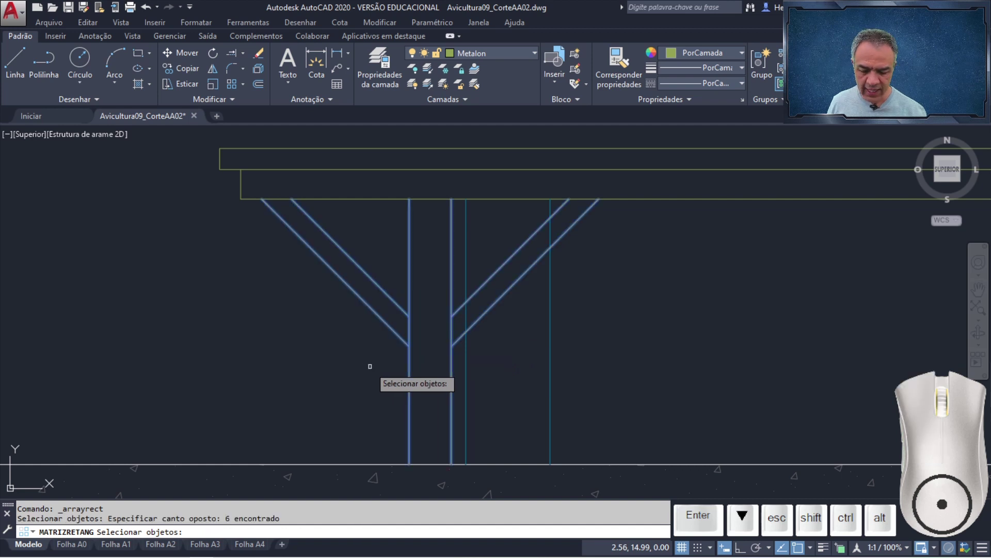
key("Return")
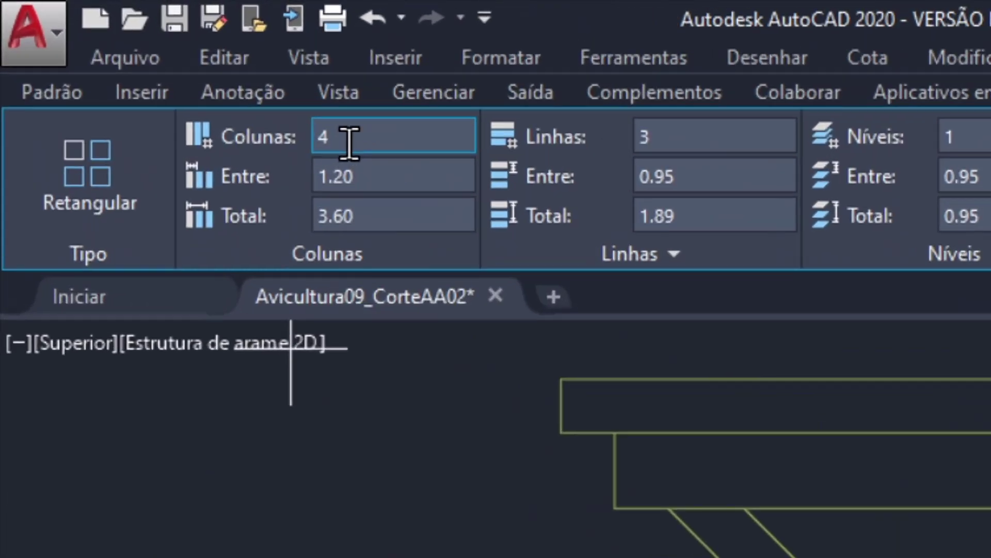
left_click(349, 142)
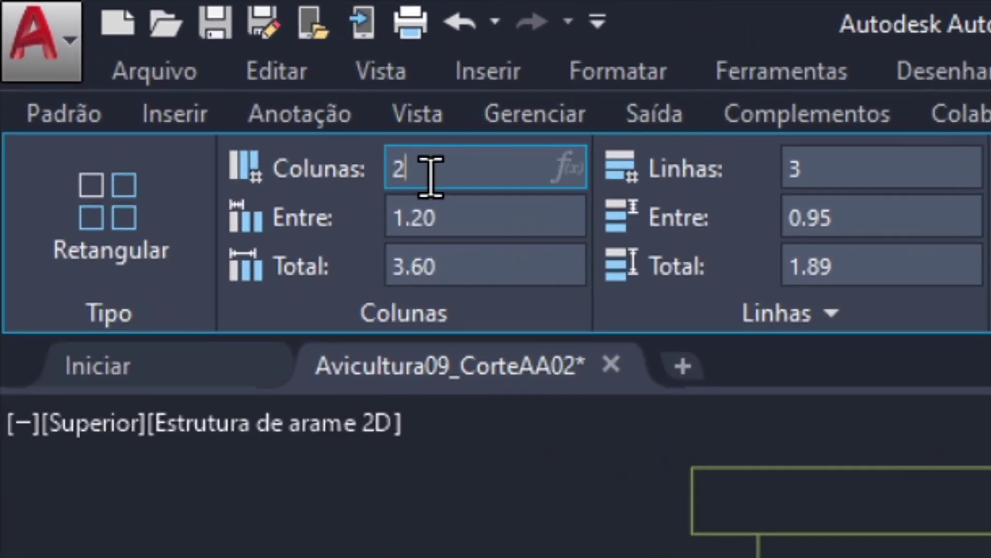
left_click(448, 269)
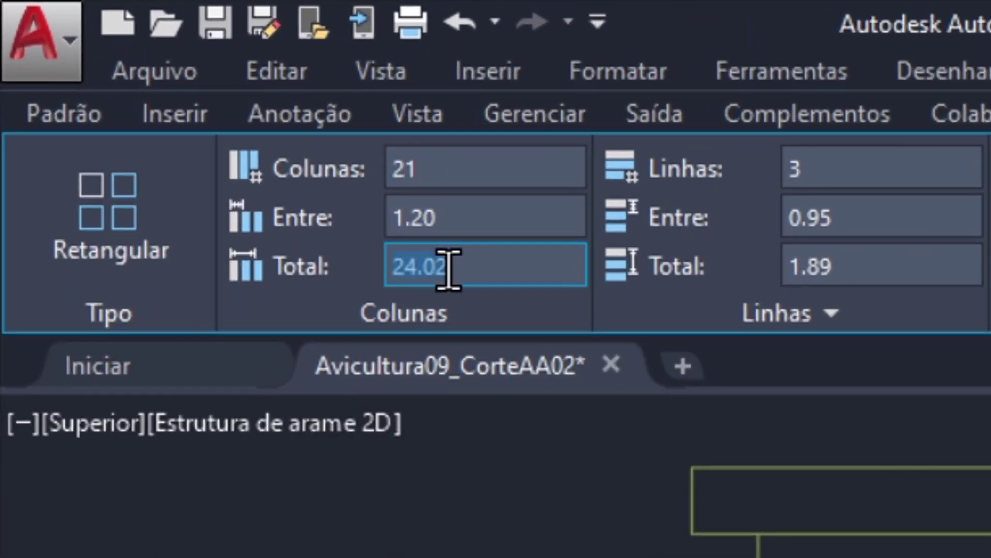
type("31")
left_click(510, 227)
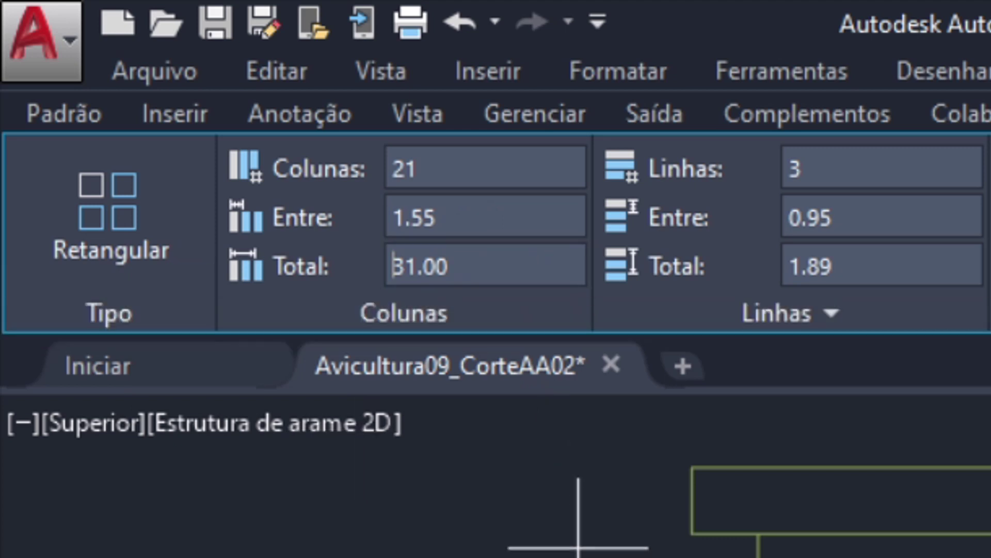
left_click(841, 170)
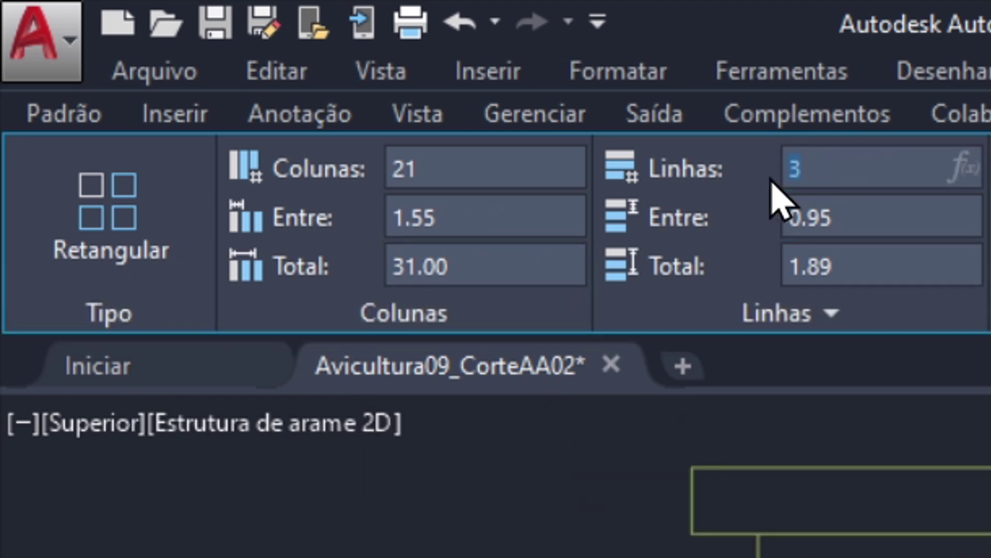
type("1")
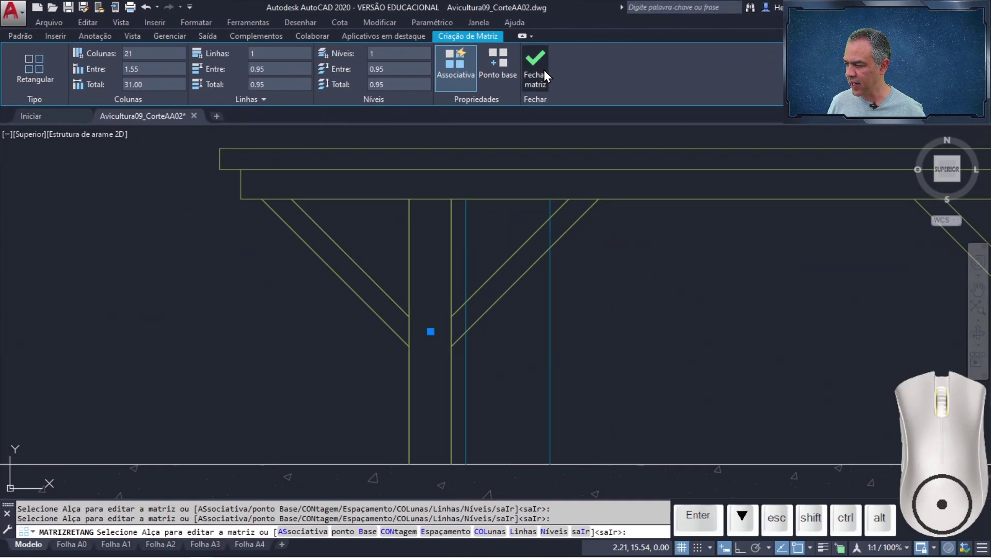
left_click(544, 70)
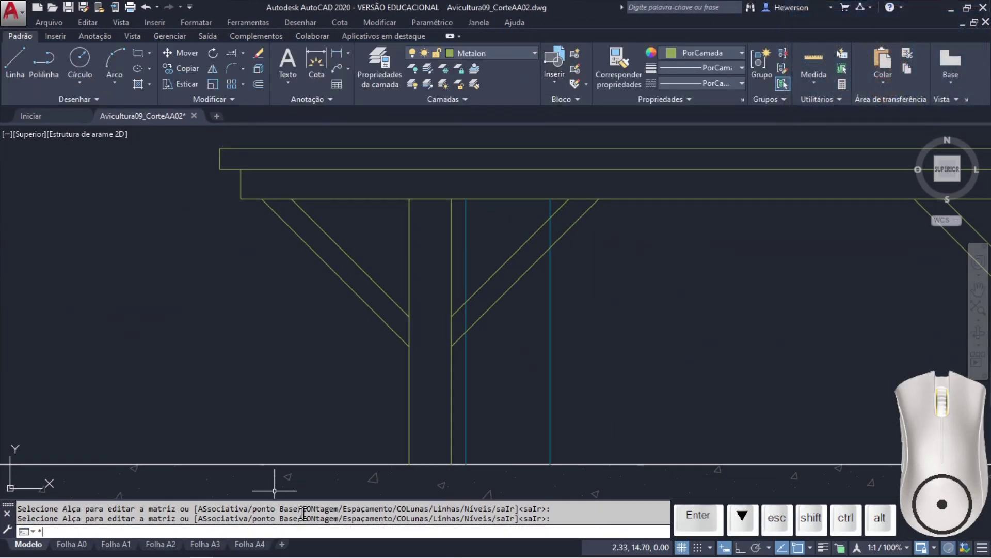
Measure the horizontal gap between the lower rail's bottom corner and the brace's outer end at the cage row's left end
left_click(820, 85)
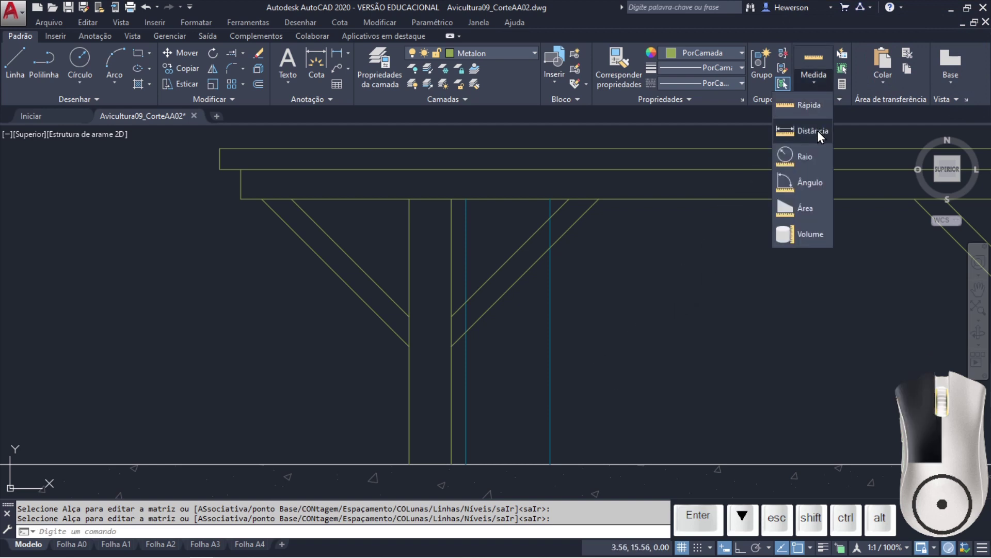
left_click(817, 131)
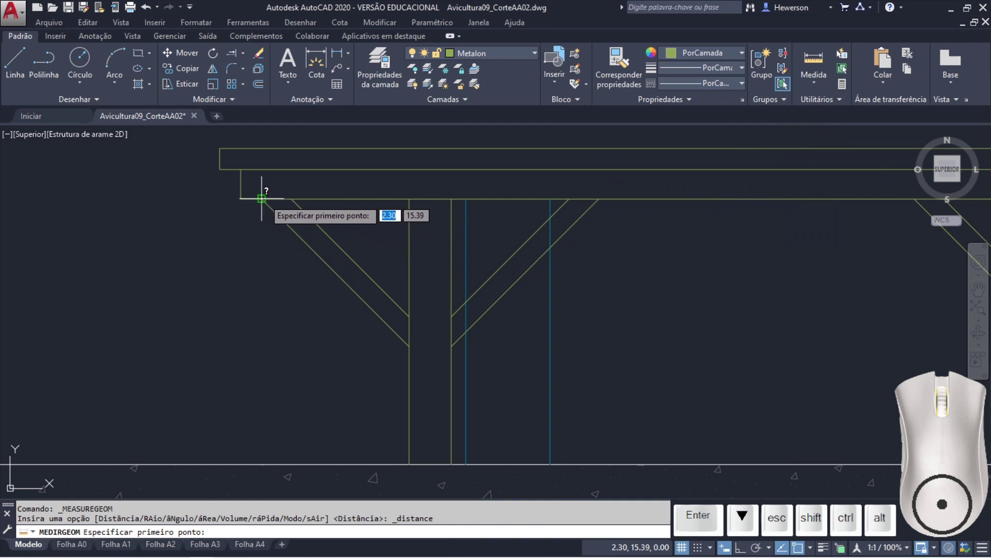
left_click(241, 199)
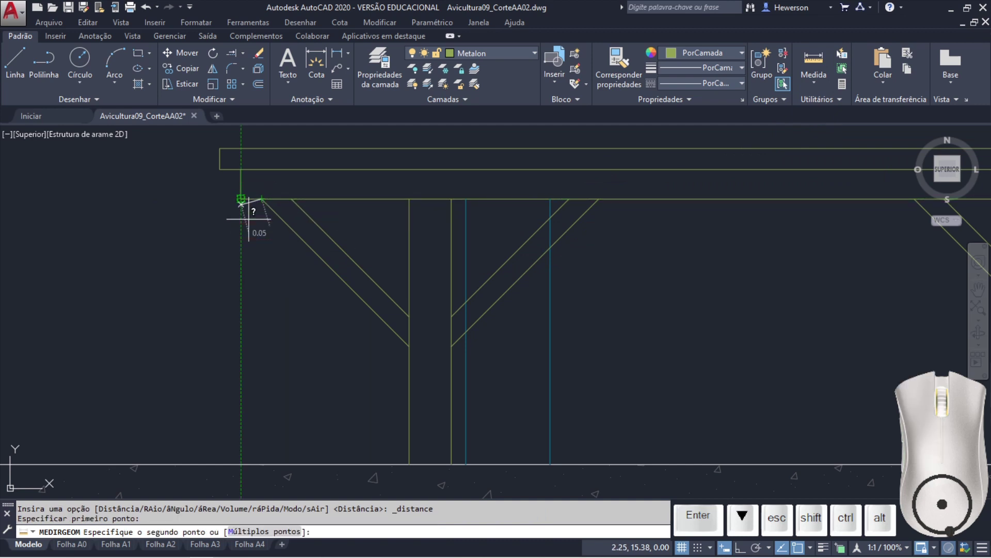
key("Escape")
middle_click(310, 256)
middle_click(310, 257)
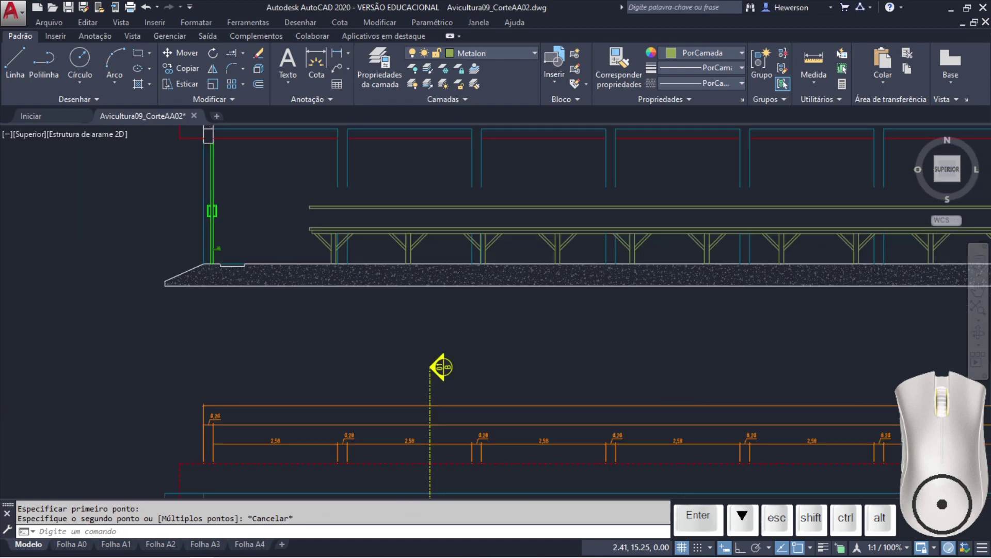
Measure the matching gap between the lower rail's bottom corner and the outer brace end at the cage row's right end
scroll(744, 201, "up", 15)
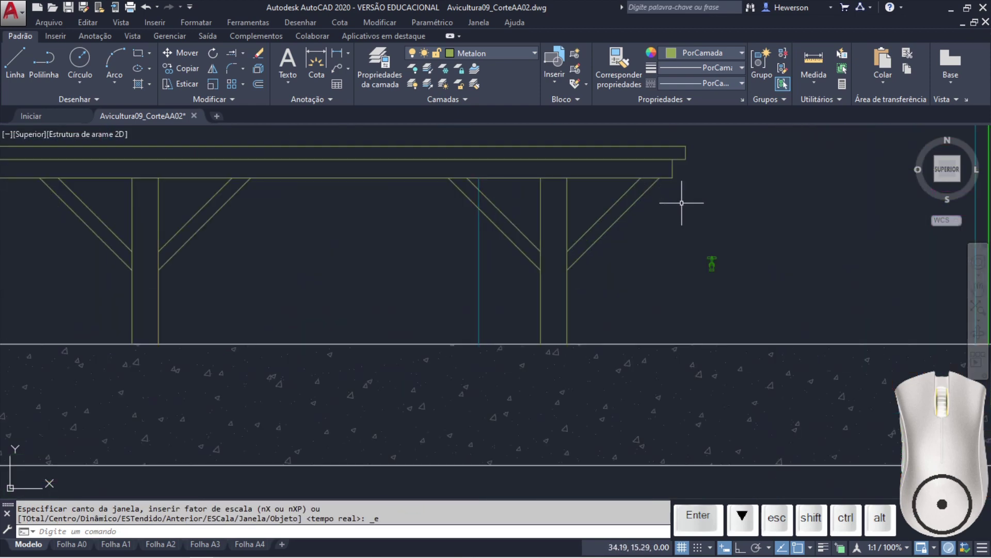
left_click(814, 60)
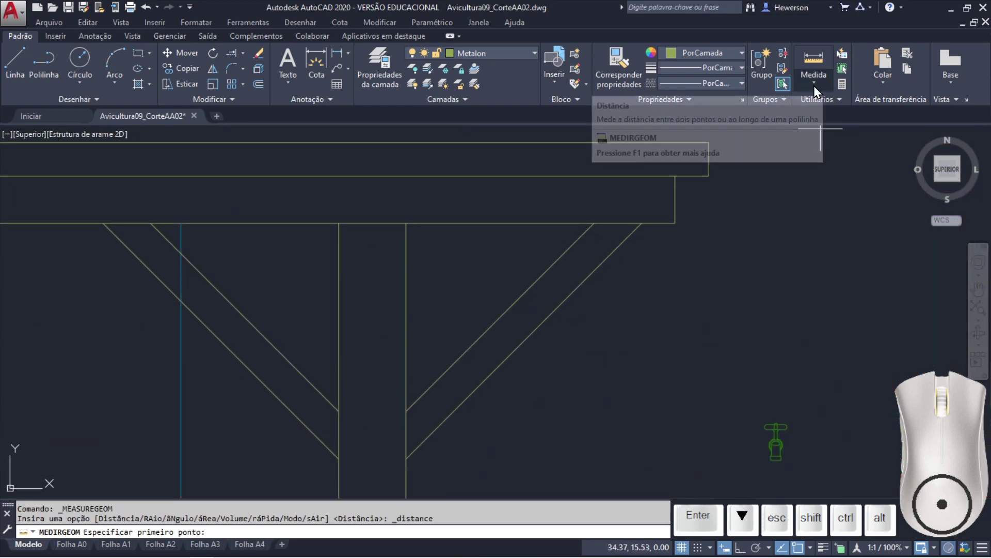
left_click(814, 84)
left_click(797, 129)
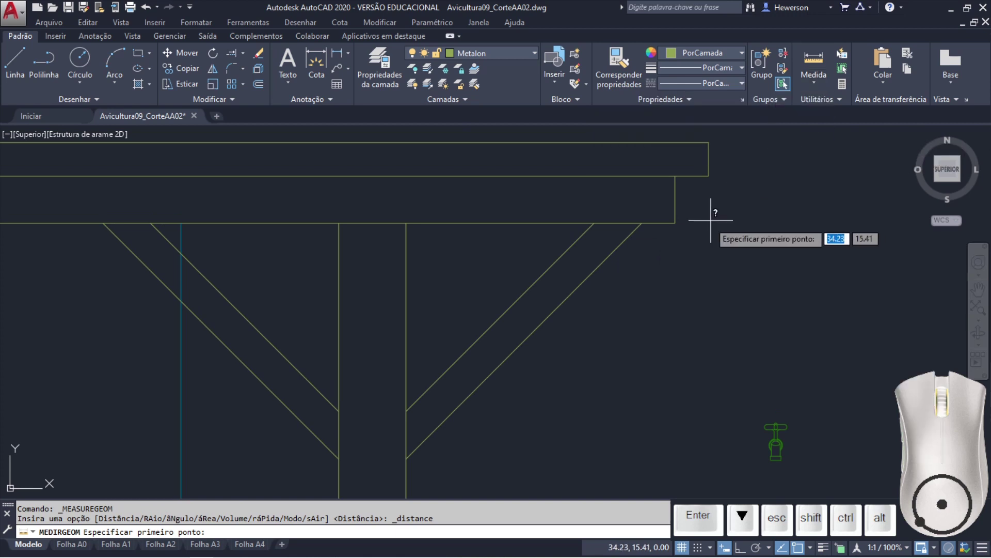
left_click(675, 223)
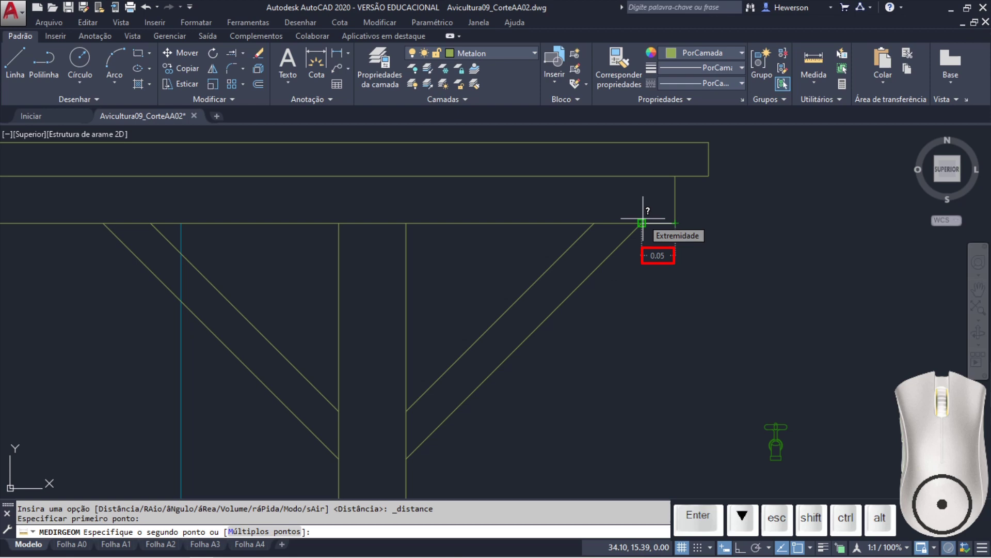
key("Escape")
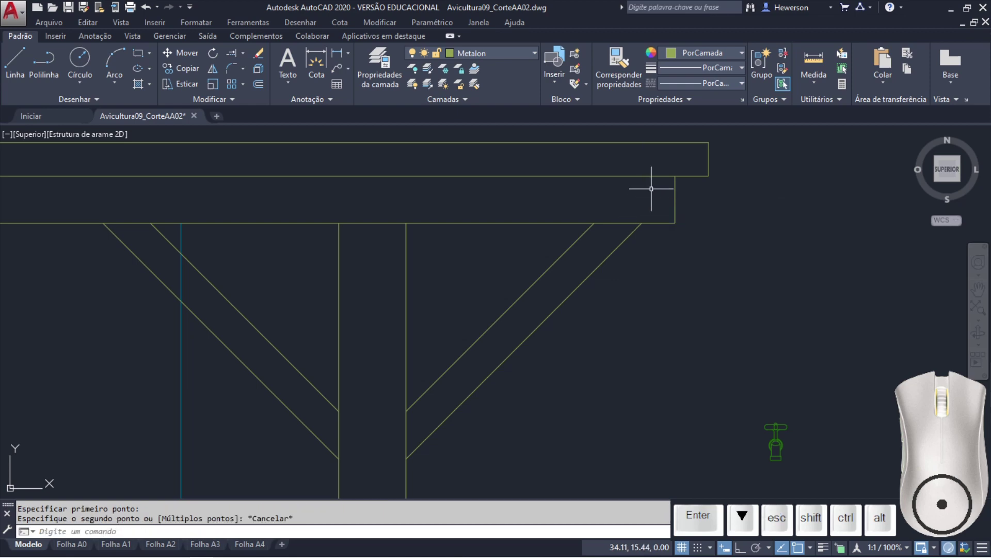
middle_click(652, 185)
middle_click(652, 185)
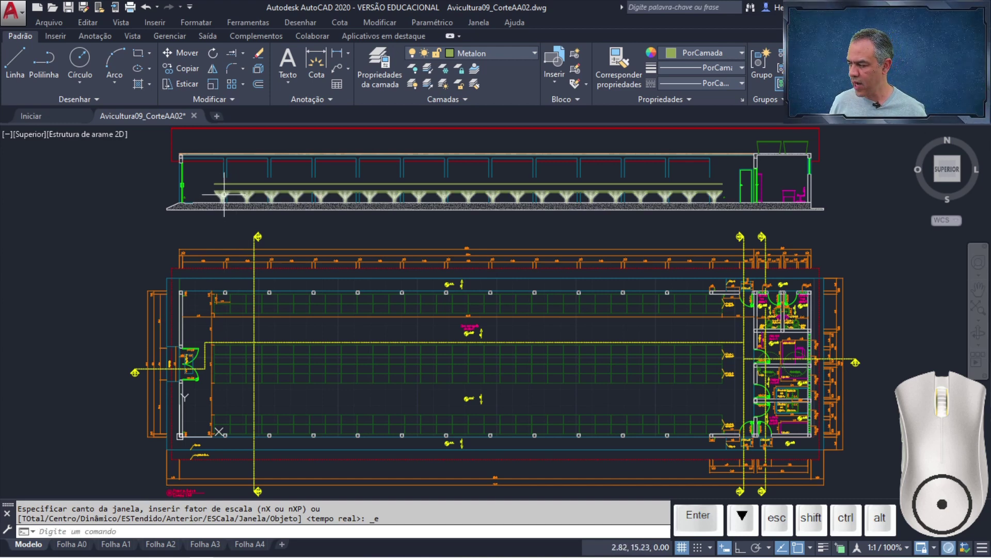
Trim the first masonry column's vertical lines where they pass behind the first post's right brace
scroll(221, 205, "up", 12)
mouse_move(248, 202)
middle_mouse_down()
mouse_move(274, 272)
mouse_move(250, 256)
middle_mouse_up()
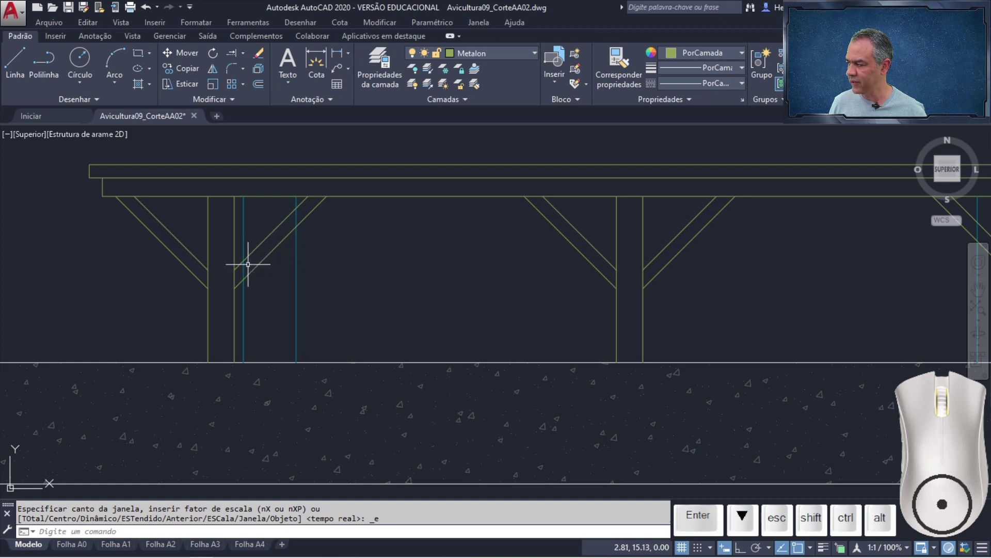
left_click(232, 53)
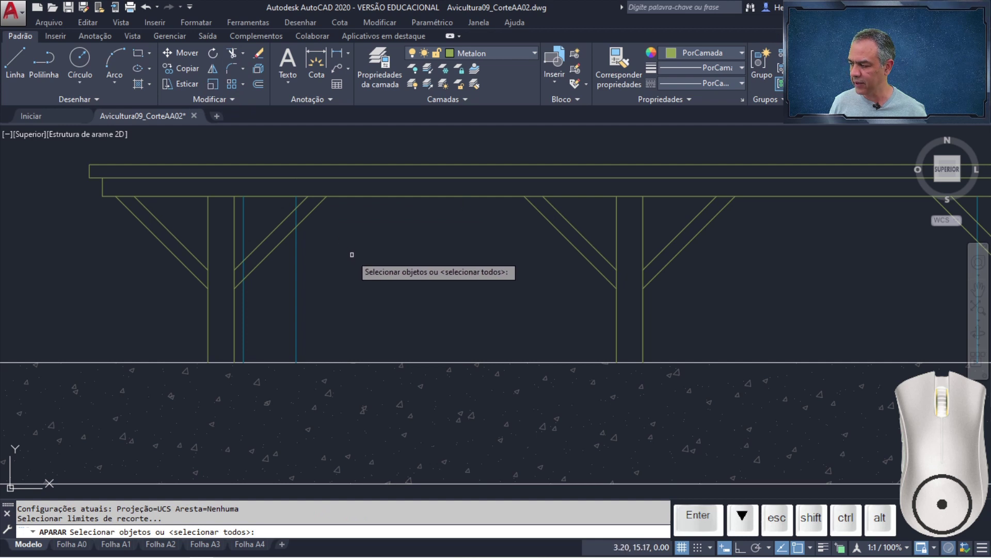
key("Return")
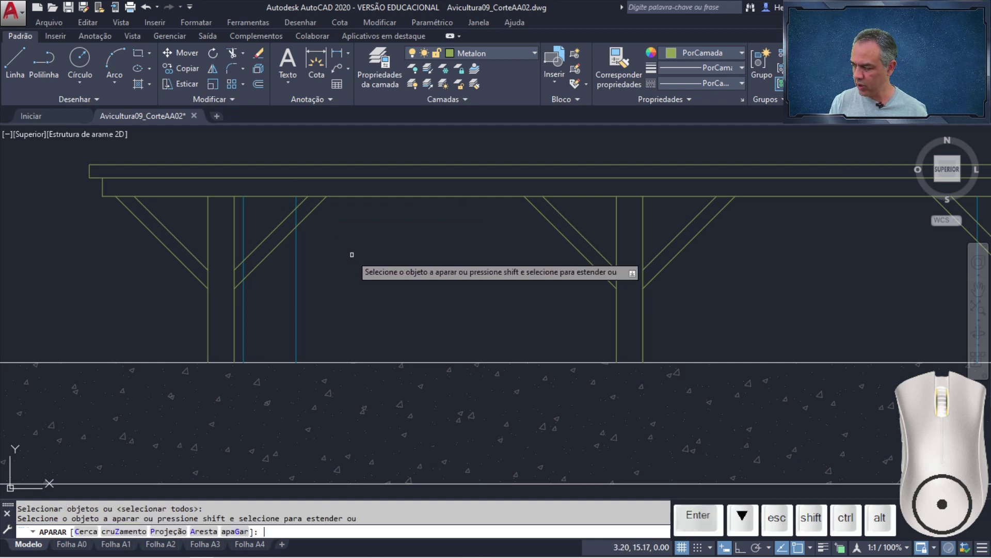
left_click(243, 272)
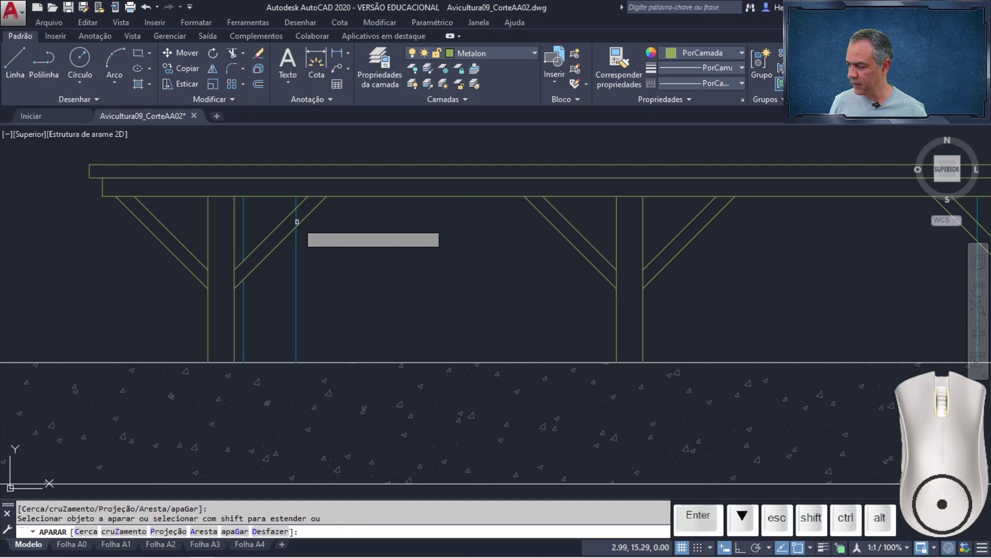
Trim the second column's left line behind the third post's left brace and delete its right line hidden behind that post
middle_click_drag(756, 224, 347, 224)
middle_click_drag(524, 245, 374, 259)
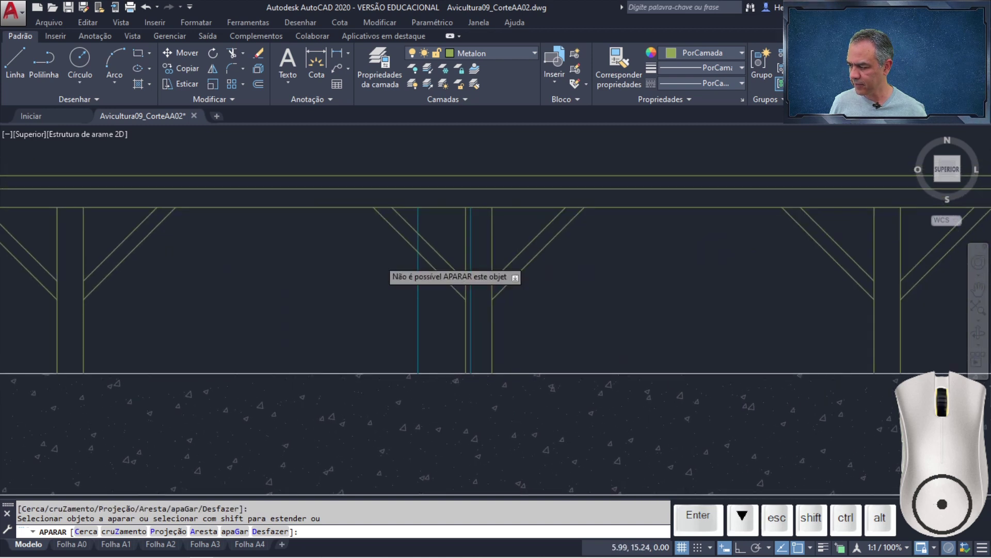
left_click(418, 240)
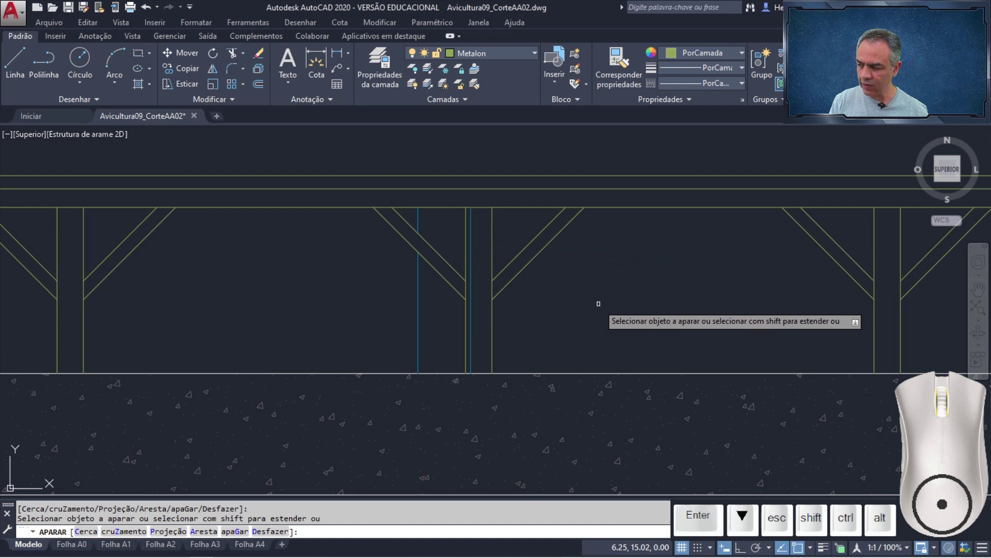
key("Return")
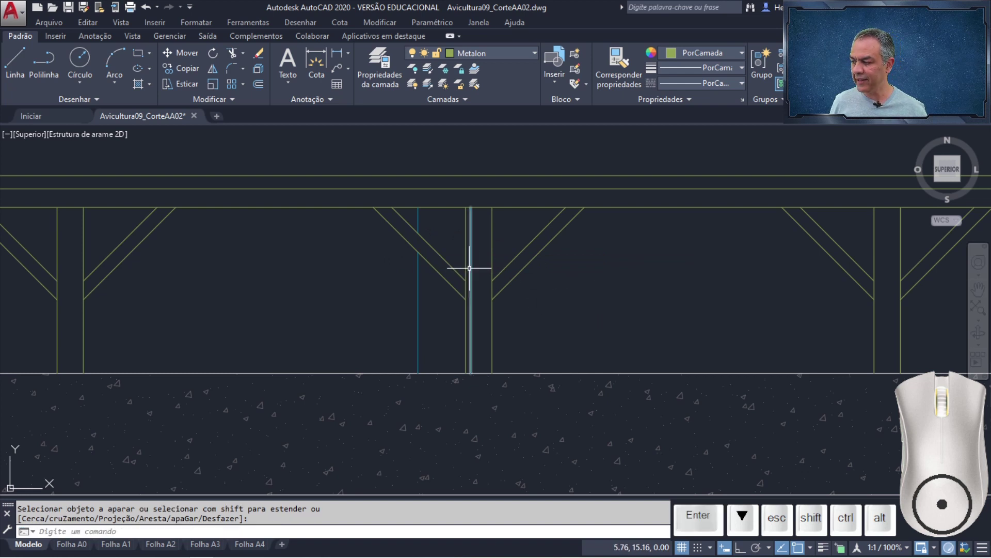
left_click(469, 268)
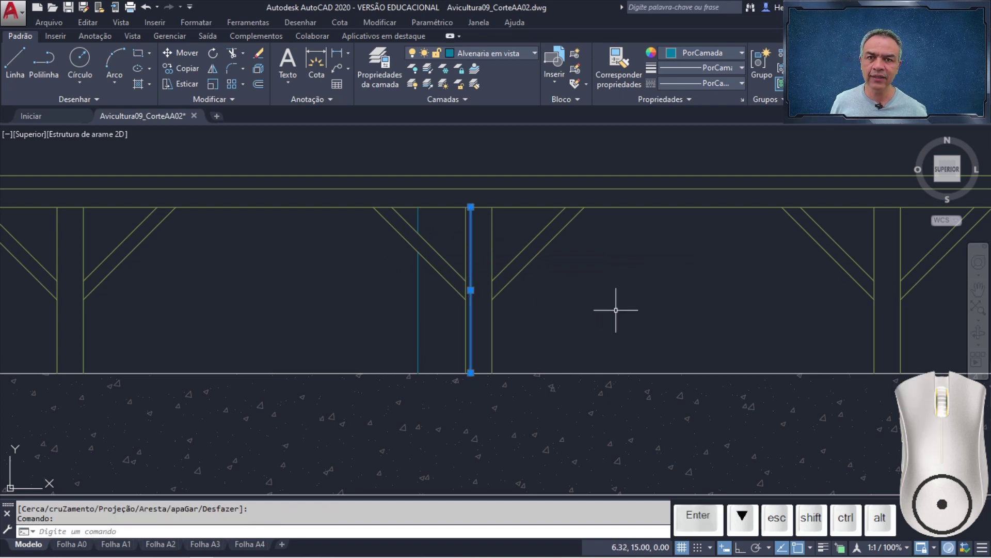
key("Delete")
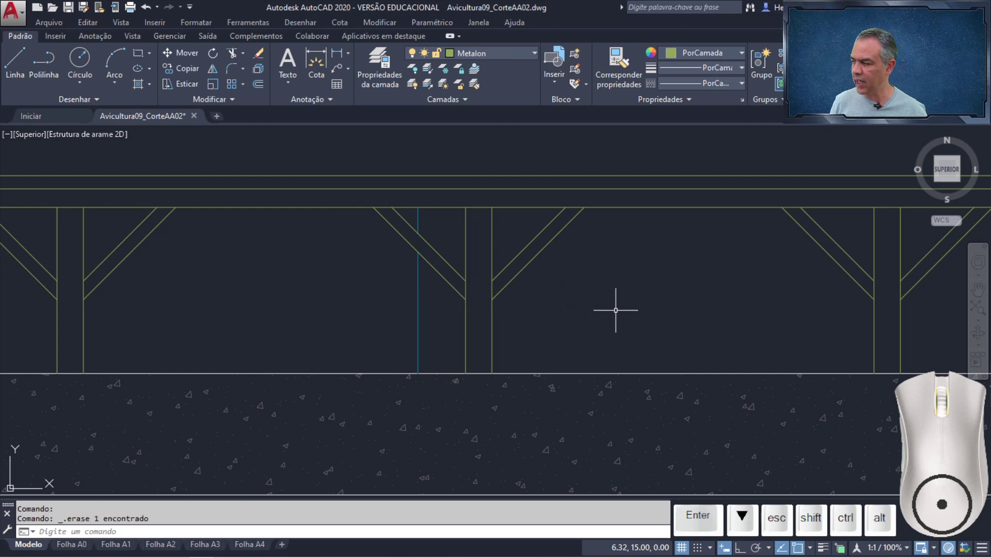
Trim the third column's right line where it passes behind the fifth post's left brace, using all objects as cutting edges
left_click(234, 59)
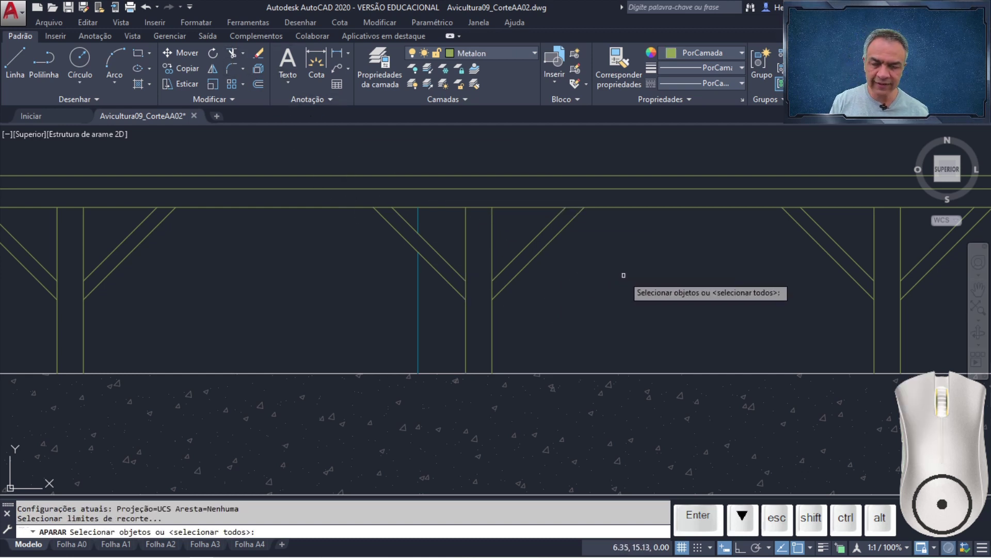
key("Return")
mouse_move(767, 282)
middle_mouse_down()
mouse_move(558, 268)
mouse_move(247, 278)
middle_mouse_up()
scroll(247, 278, "up", 2)
middle_click_drag(418, 261, 491, 217)
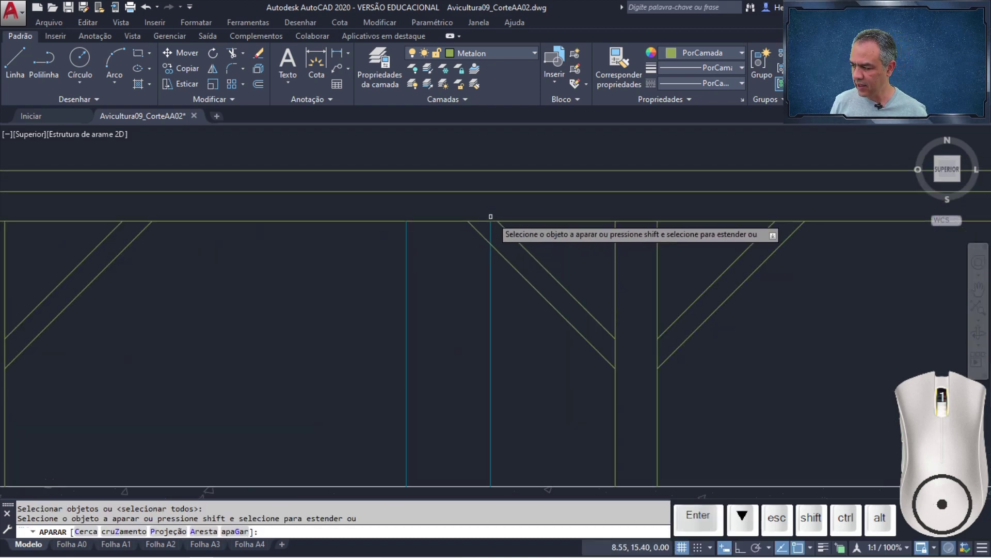
left_click(488, 233)
Trim the column lines that pass behind the post braces along the middle of the cage row
scroll(781, 281, "down", 2)
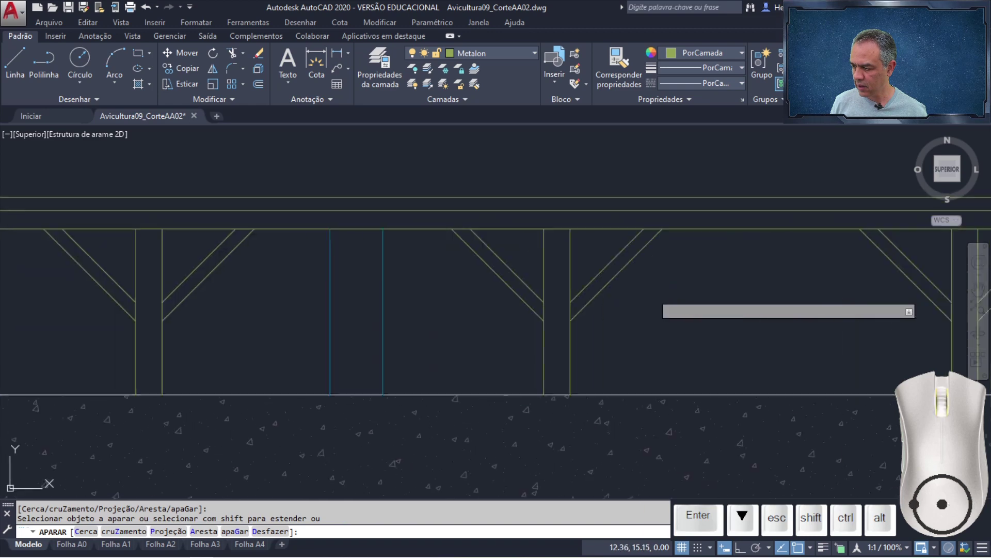
middle_click_drag(523, 298, 418, 296)
scroll(452, 250, "up", 4)
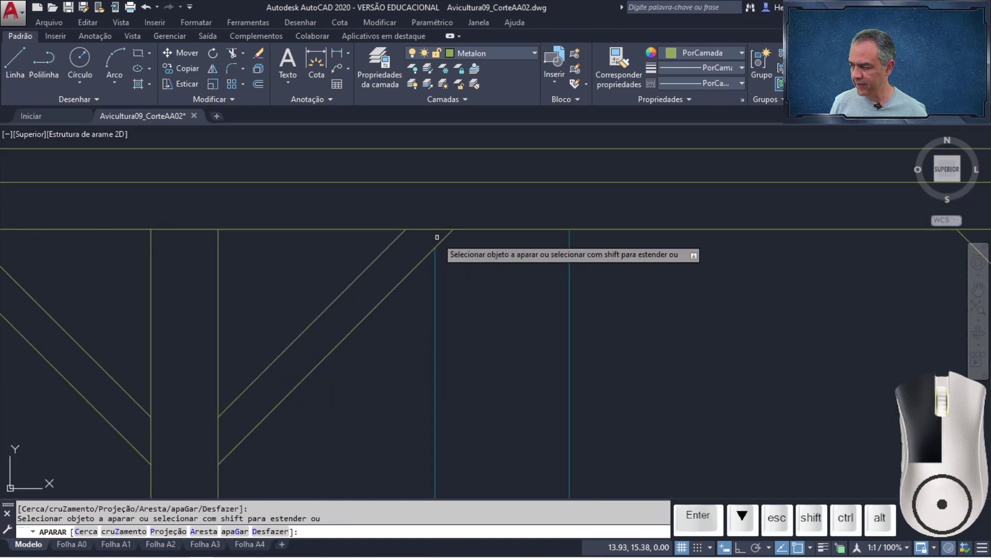
scroll(620, 277, "down", 3)
middle_click_drag(730, 299, 243, 302)
middle_click_drag(889, 307, 571, 309)
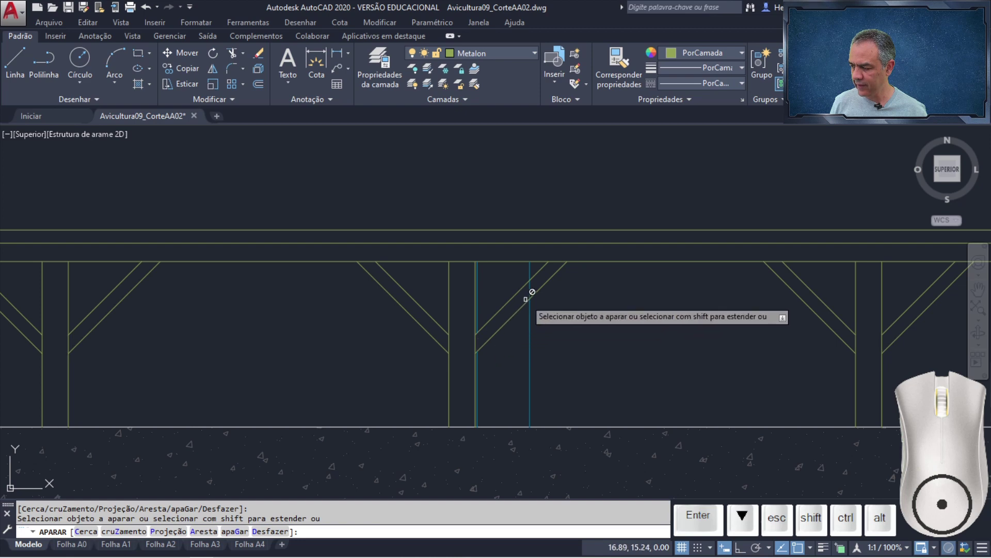
middle_click_drag(612, 323, 466, 323)
scroll(612, 290, "up", 4)
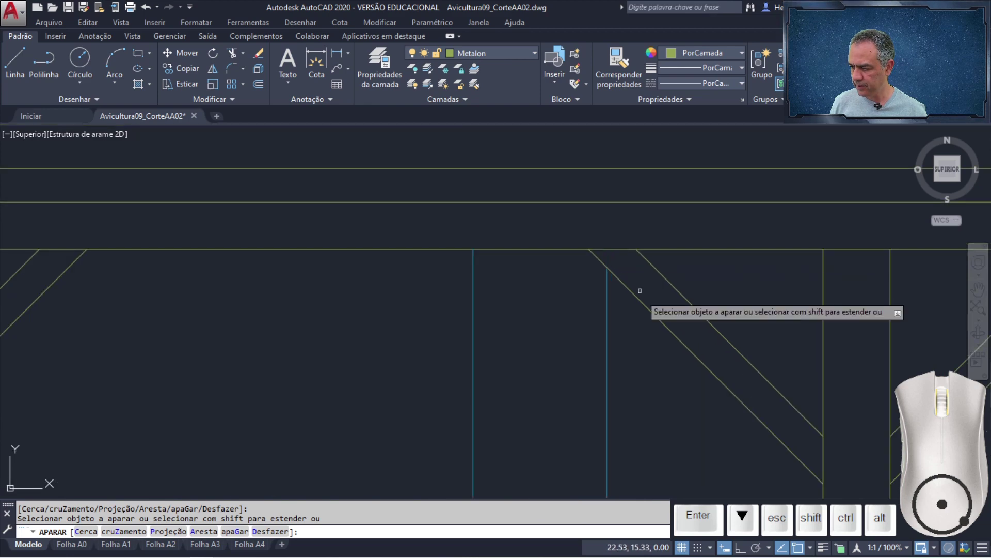
Trim the column lines behind the braces toward the row's right end and delete the column line hidden behind the third-to-last post
scroll(639, 287, "down", 4)
middle_click_drag(677, 354, 519, 366)
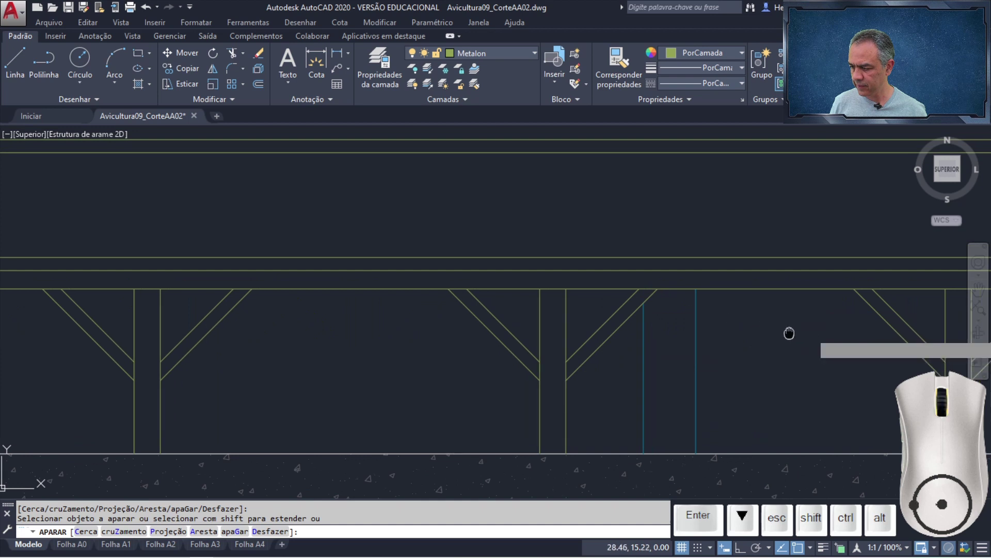
mouse_move(790, 332)
middle_mouse_down()
mouse_move(657, 348)
mouse_move(679, 332)
middle_mouse_up()
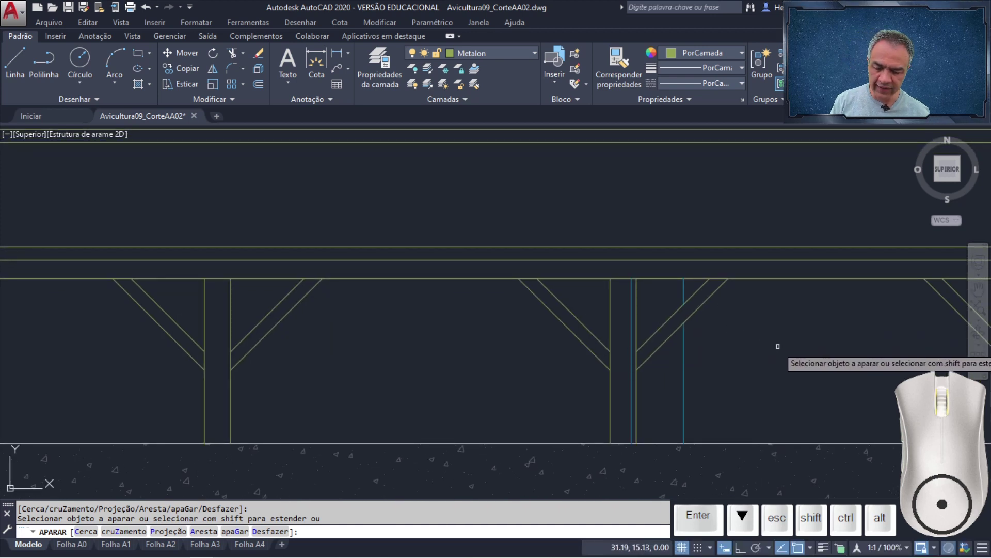
key("Return")
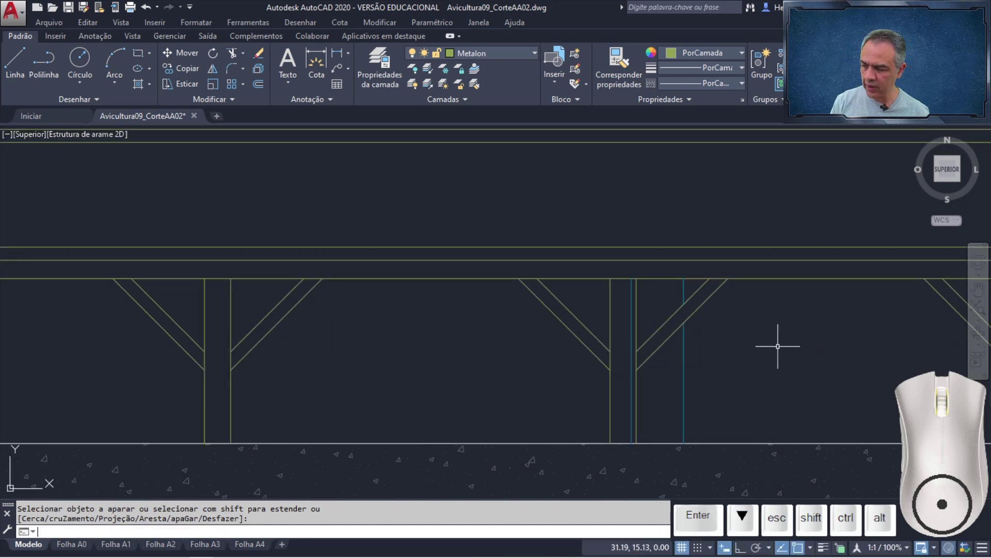
left_click(632, 340)
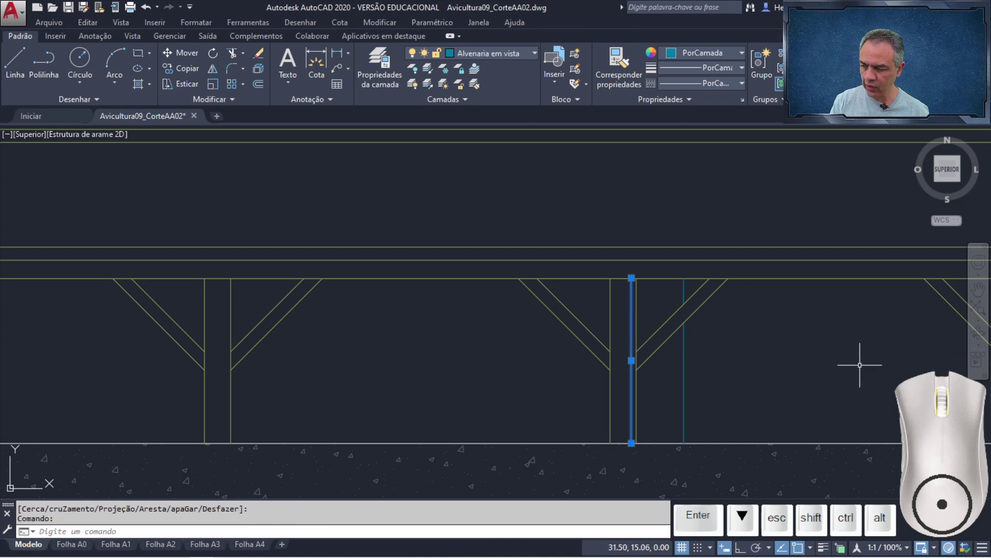
key("Delete")
Trim the last column line where it passes behind the last post's left brace
middle_click_drag(858, 361, 509, 341)
middle_click_drag(790, 339, 469, 326)
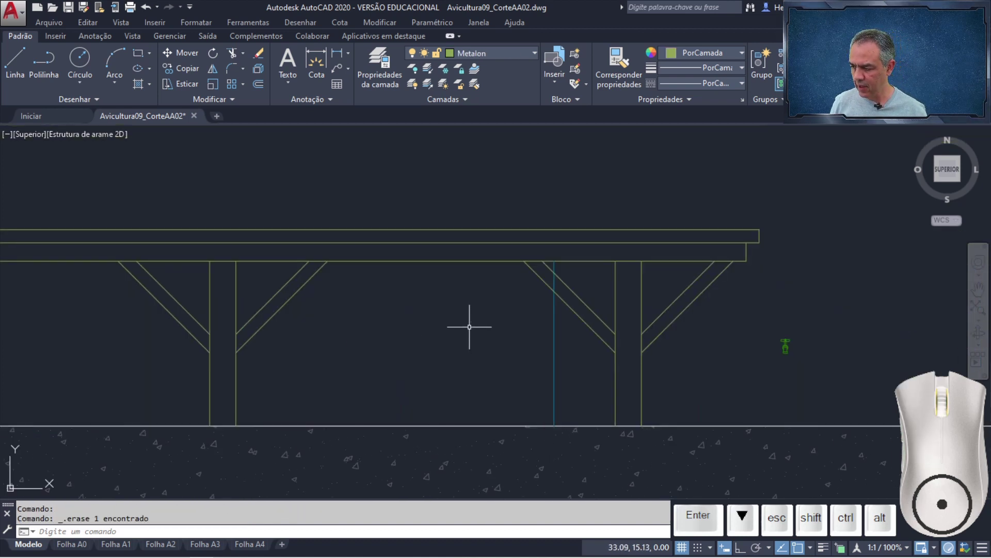
left_click(233, 61)
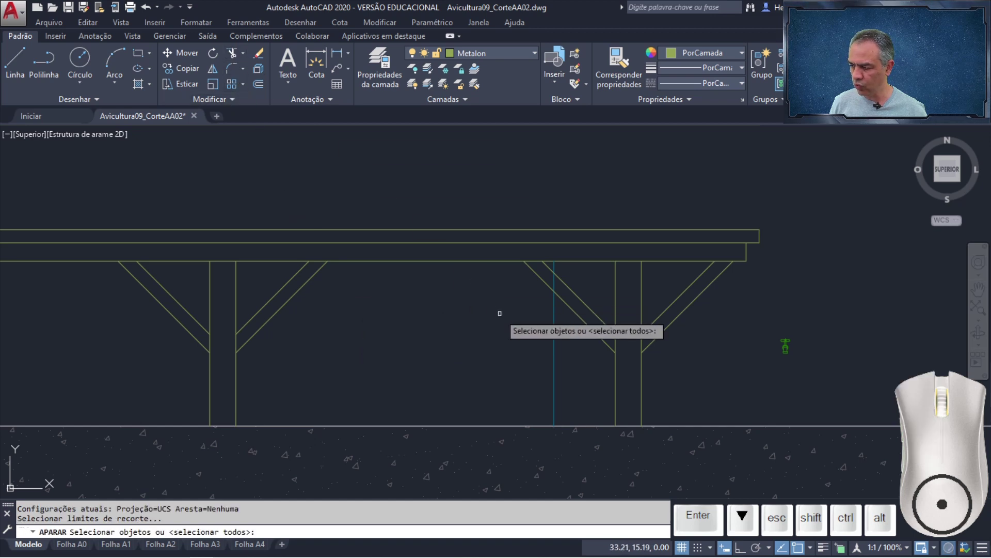
key("Return")
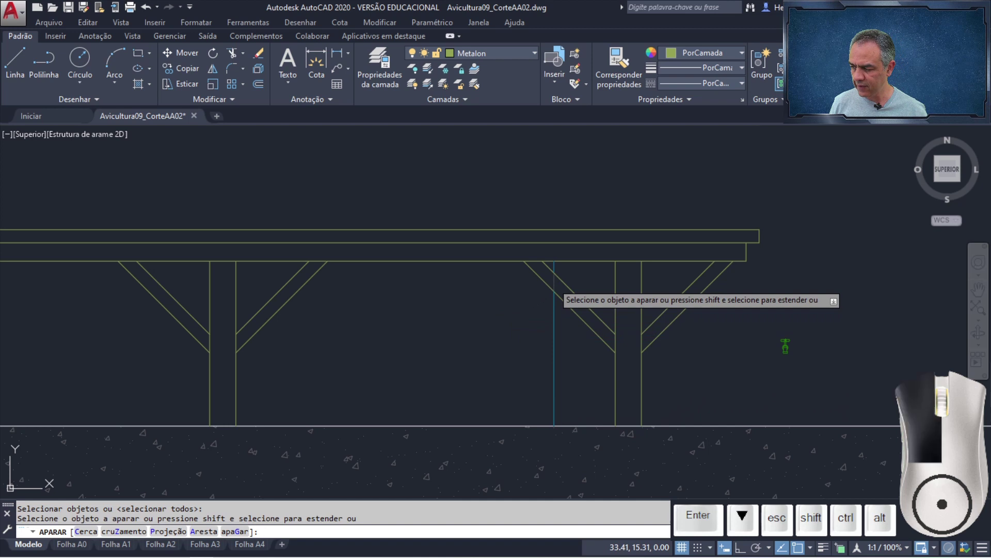
left_click(554, 282)
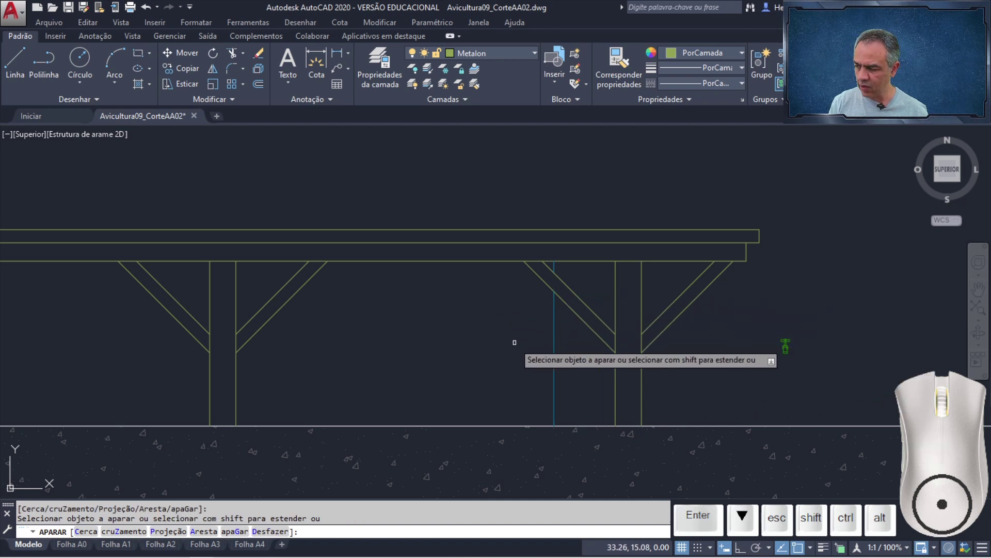
key("Return")
scroll(491, 272, "down", 2)
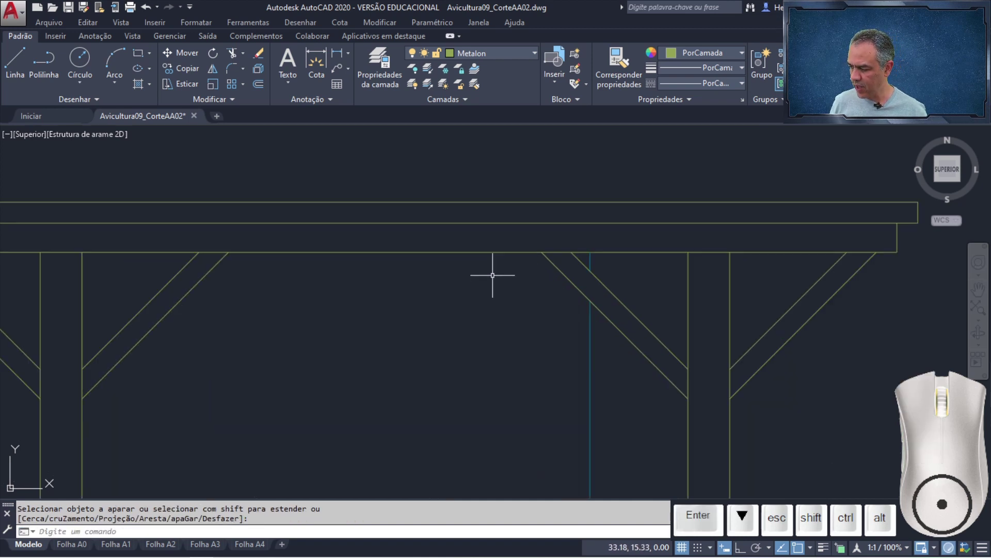
scroll(496, 289, "up", 2)
mouse_move(538, 284)
middle_mouse_down()
mouse_move(549, 286)
mouse_move(267, 300)
middle_mouse_up()
scroll(323, 272, "down", 1)
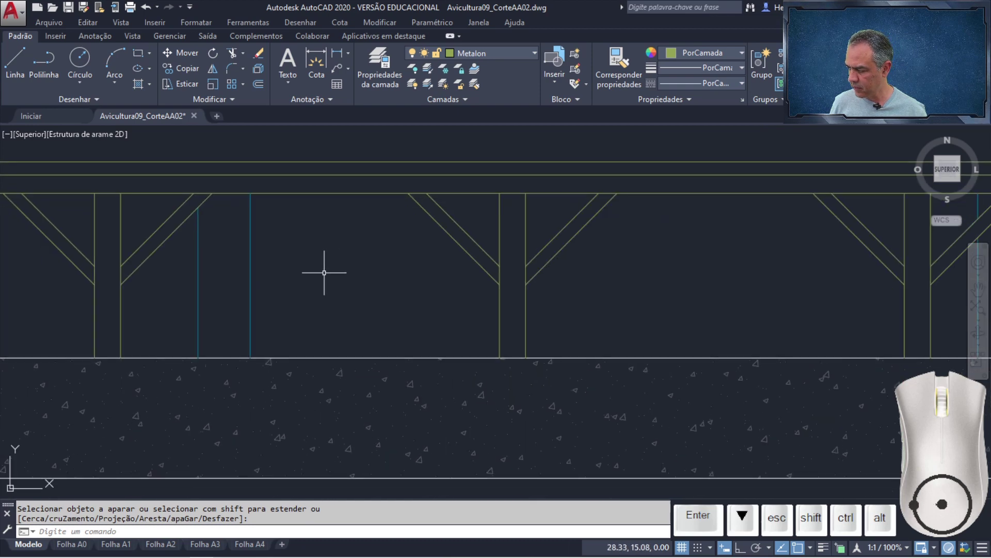
Make Gaiola Aves the current layer for drawing the bird cages
scroll(244, 279, "up", 1)
scroll(315, 310, "down", 2)
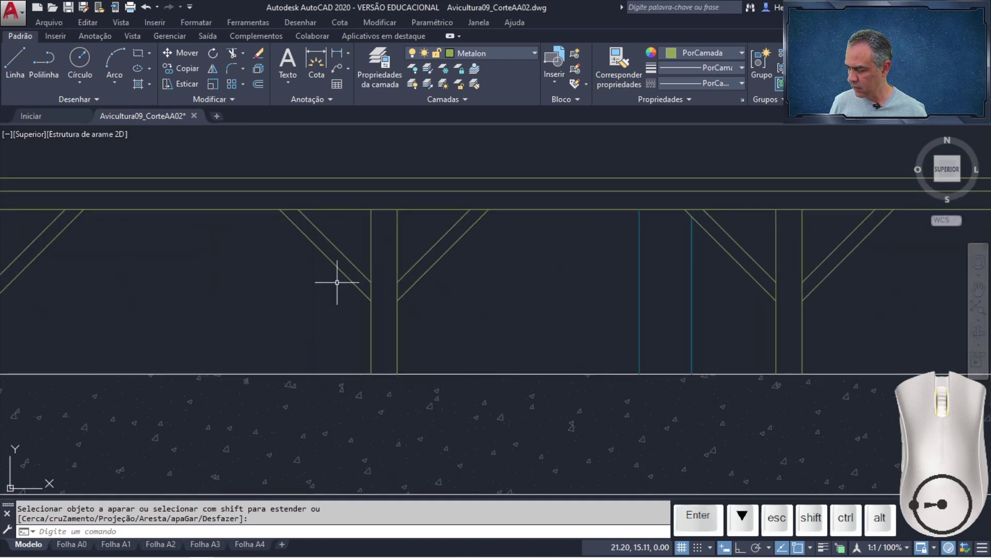
scroll(334, 292, "up", 2)
mouse_move(507, 292)
middle_mouse_down()
mouse_move(279, 310)
mouse_move(619, 310)
mouse_move(281, 314)
mouse_move(390, 321)
middle_mouse_up()
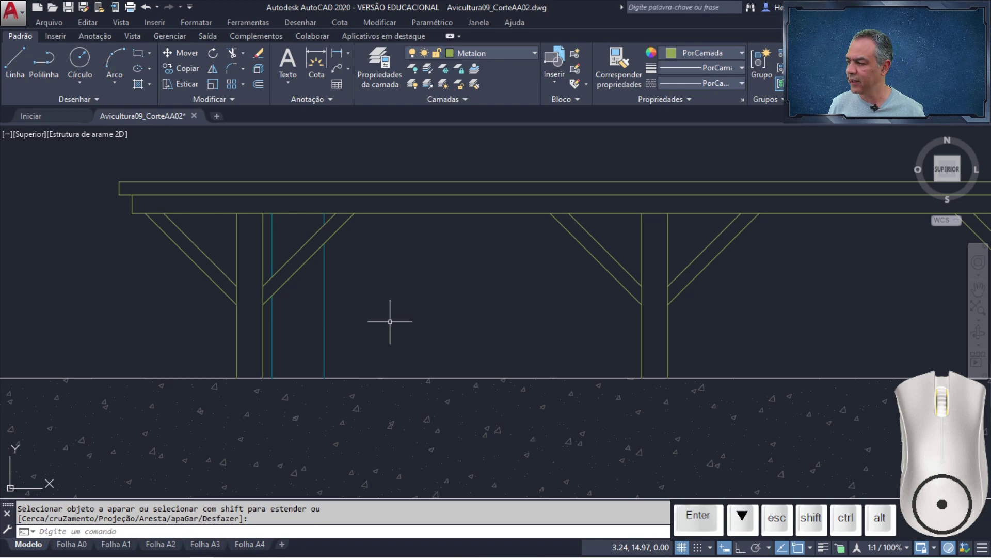
left_click(535, 55)
scroll(486, 193, "up", 8)
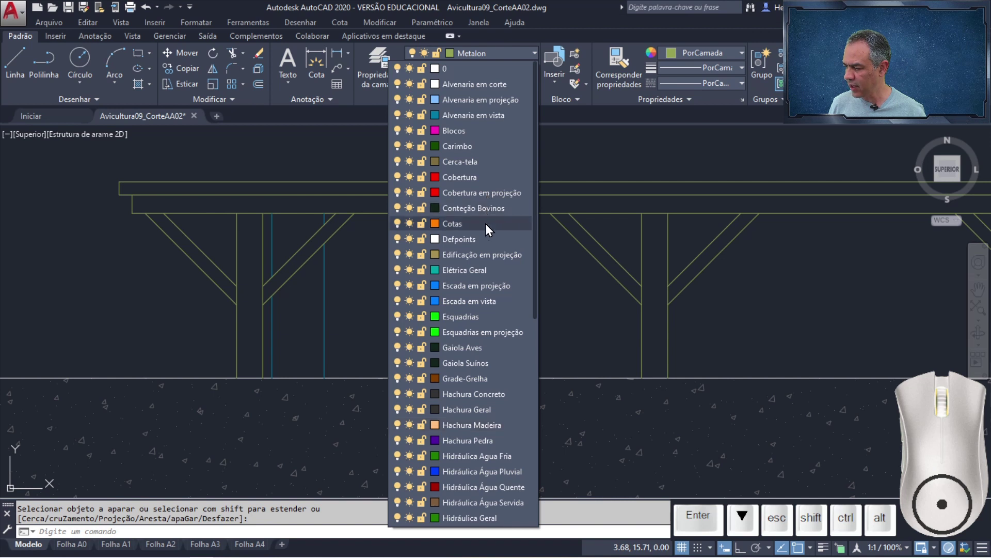
left_click(484, 346)
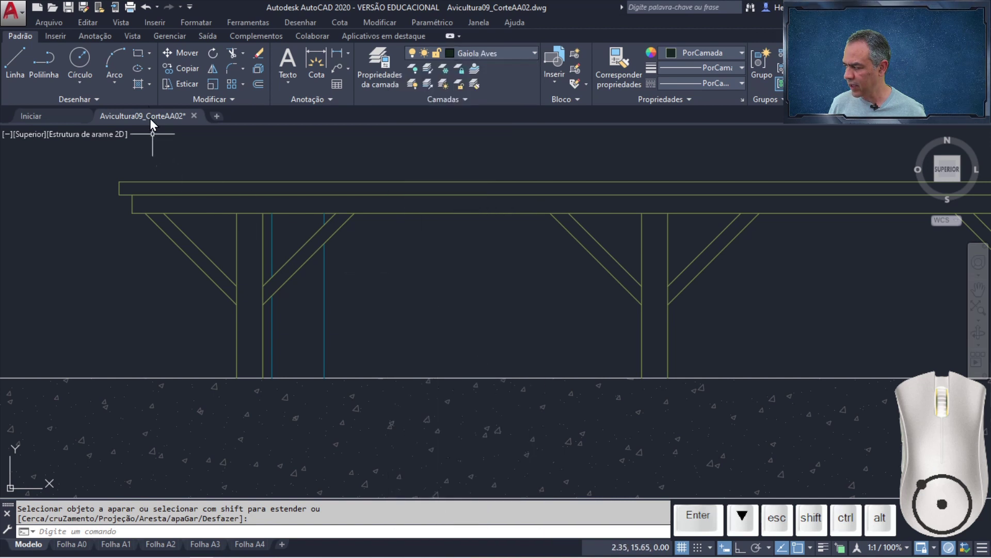
Draw a 1.0 by 0.4 rectangle for the first cage, starting at the upper left corner of the lower top rail
left_click(140, 61)
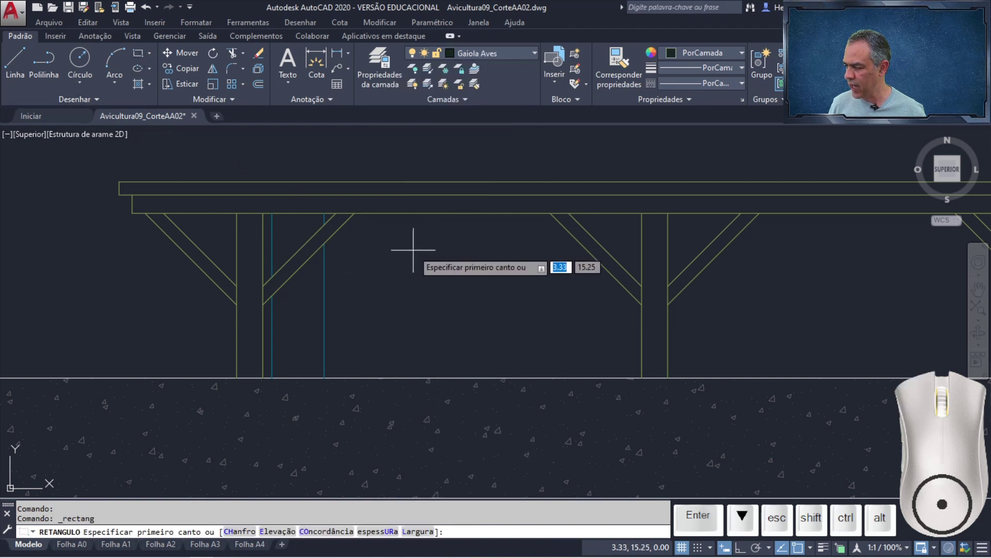
middle_click_drag(410, 252, 516, 397)
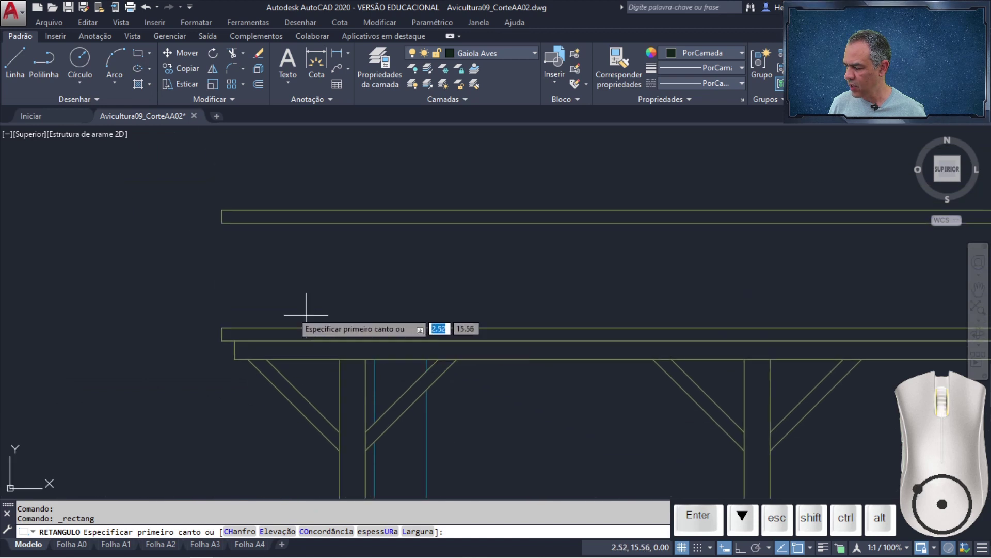
left_click(222, 327)
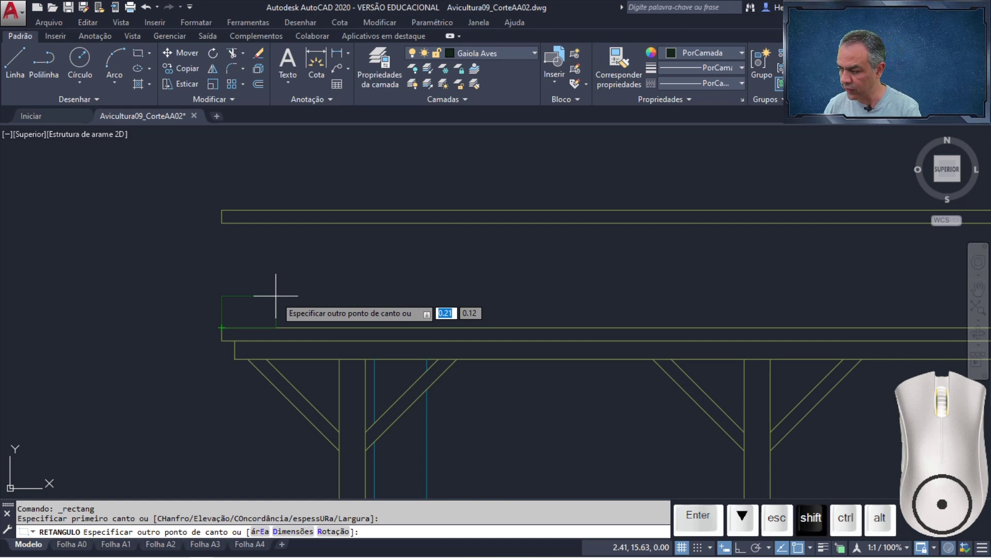
type("@1.0")
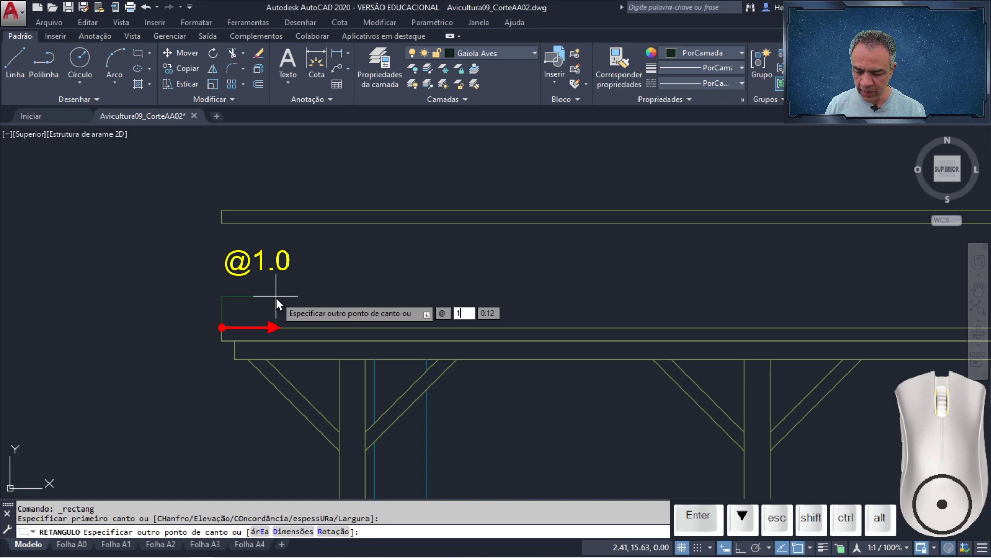
type(",0.4")
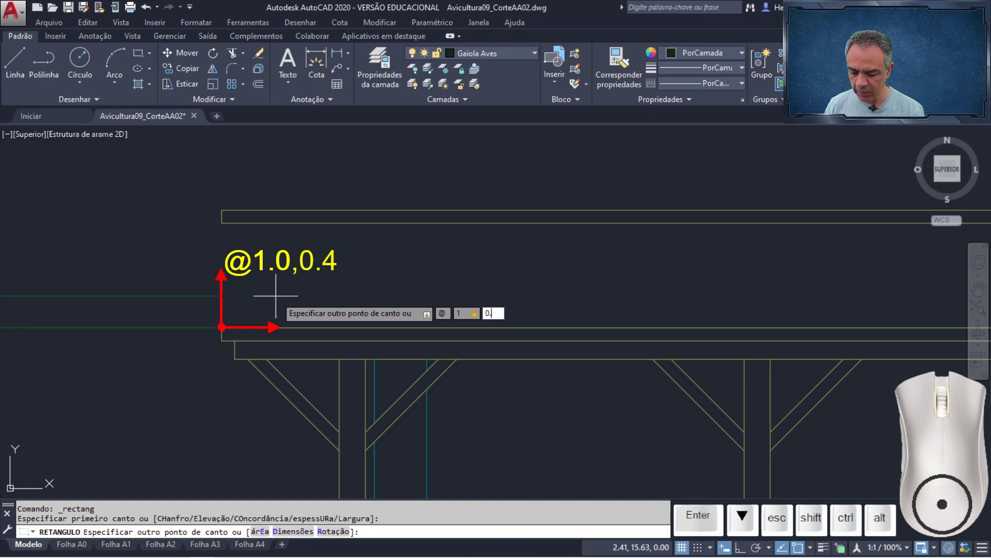
key("Return")
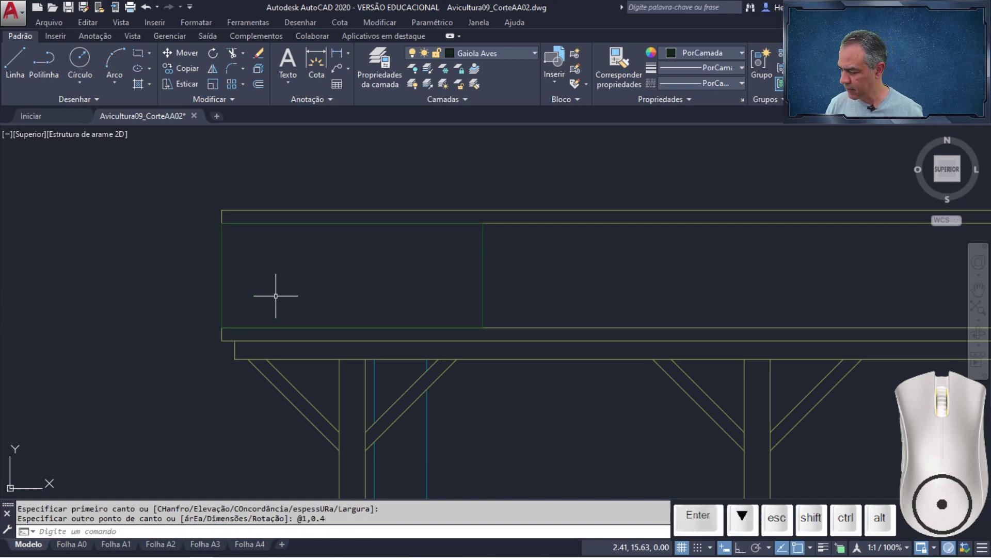
Start a rectangular array of the cage rectangle with 32 columns spaced 1.00 apart
left_click(232, 84)
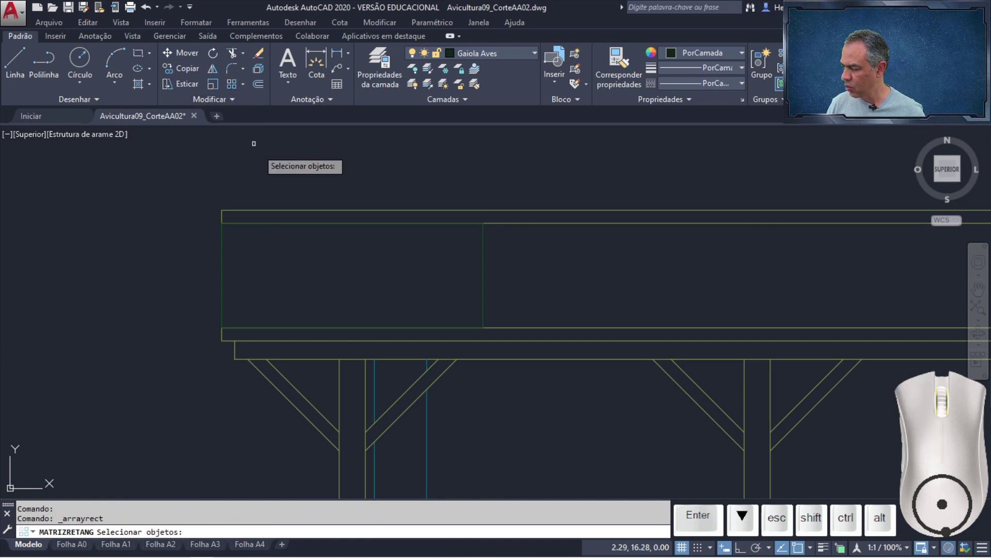
left_click(222, 279)
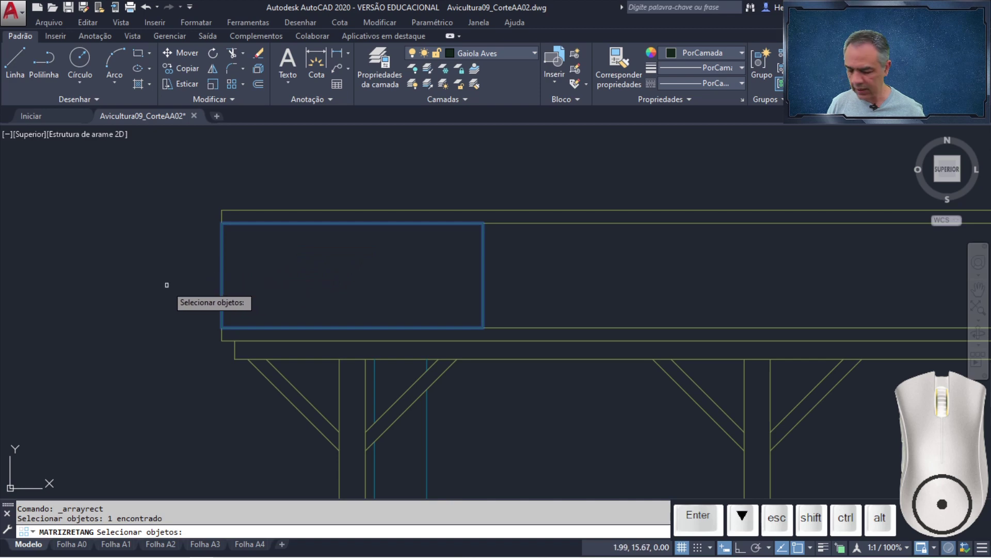
key("Return")
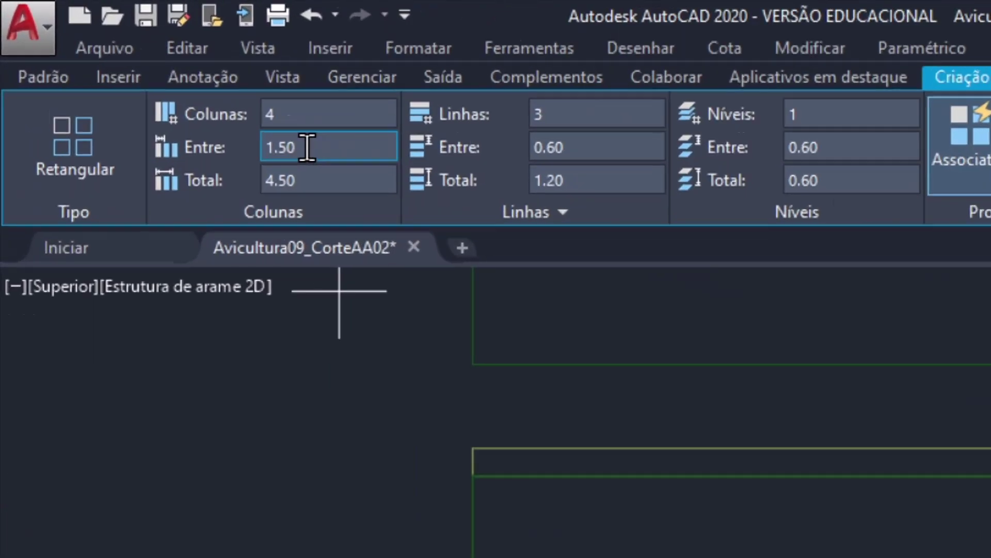
left_click(310, 120)
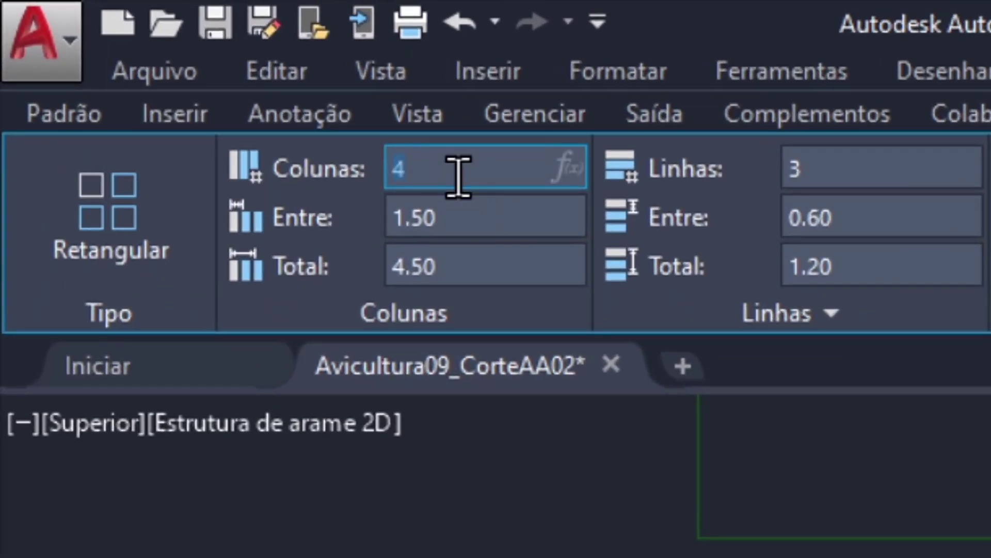
type("32")
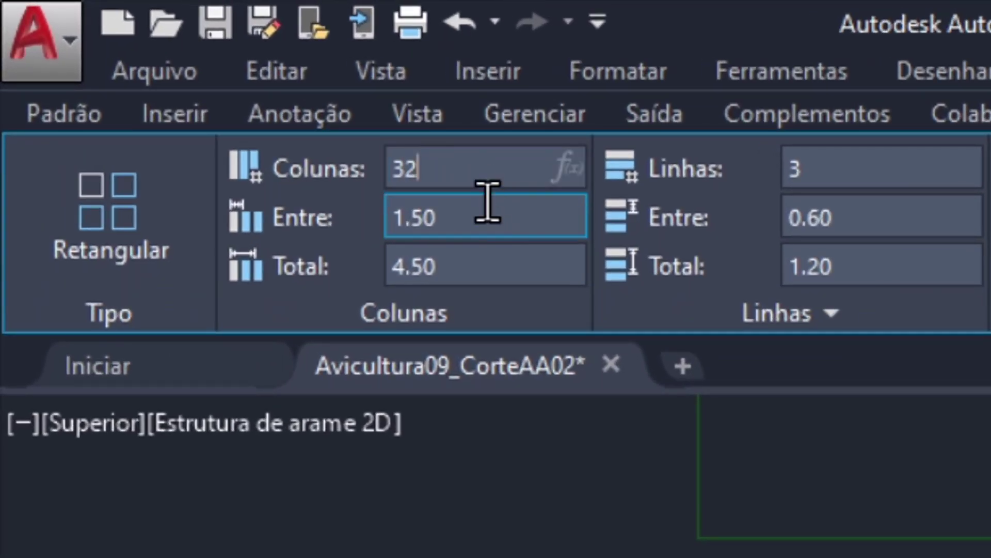
left_click(488, 214)
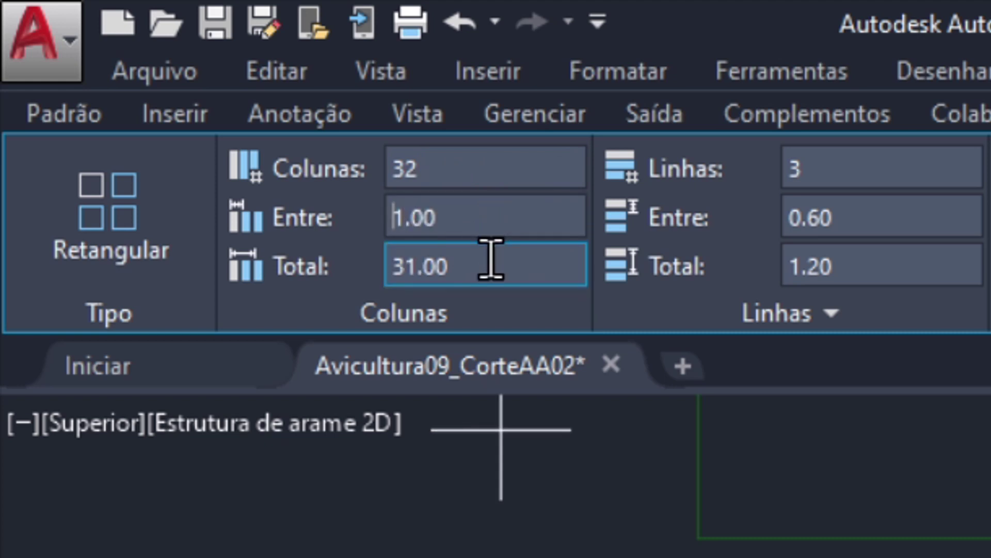
Set the cage array to 2 rows spaced 0.45 apart and finish the array
left_click(812, 162)
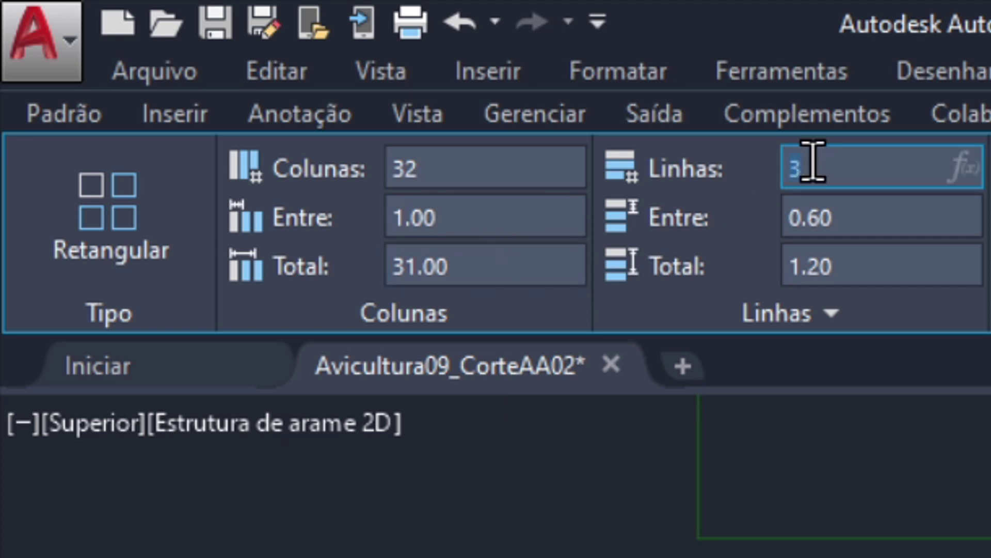
type("2")
left_click(860, 218)
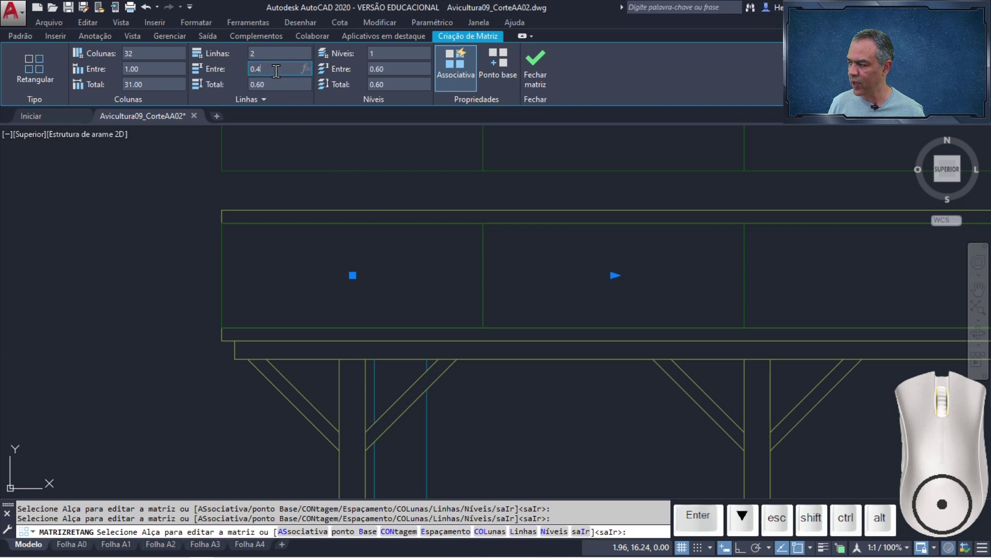
left_click(276, 71)
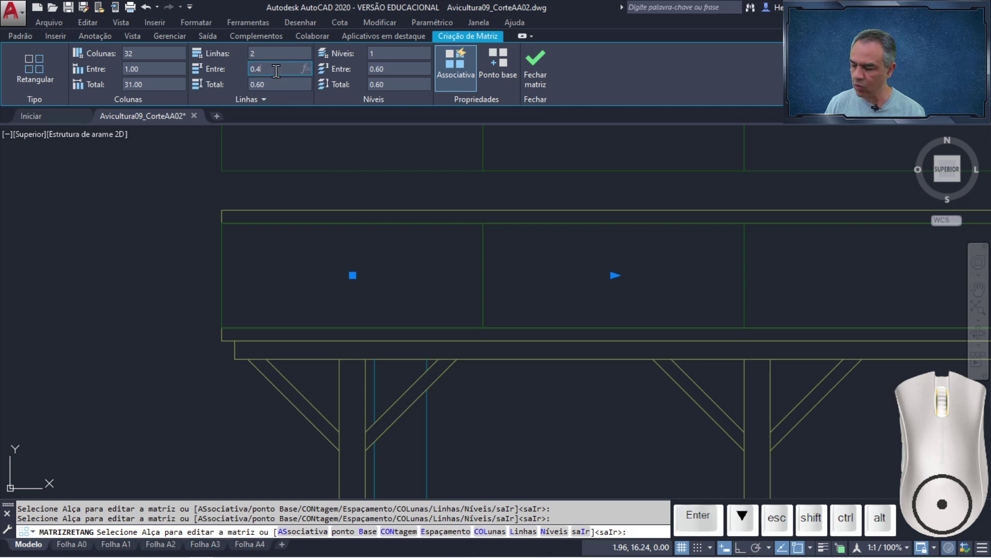
type("5")
key("Return")
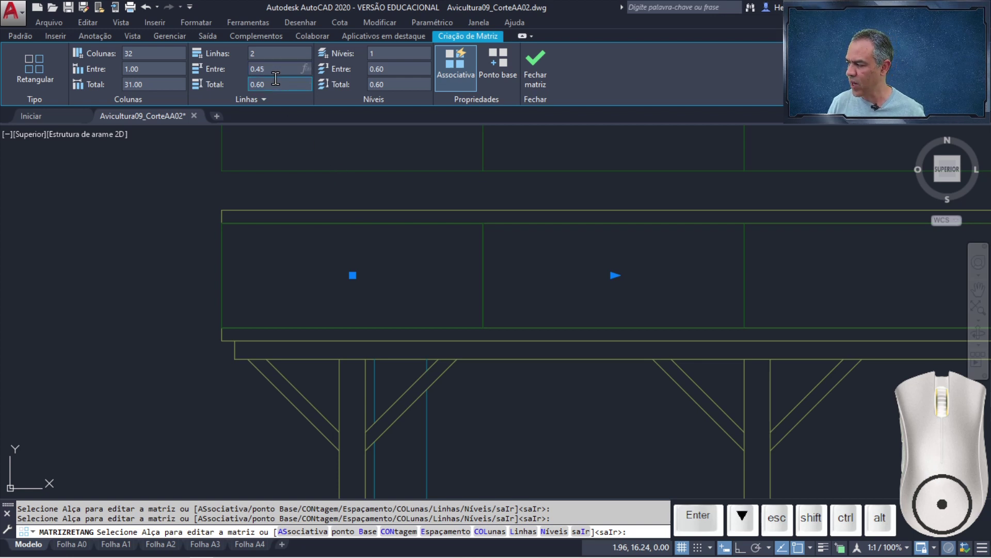
left_click(274, 80)
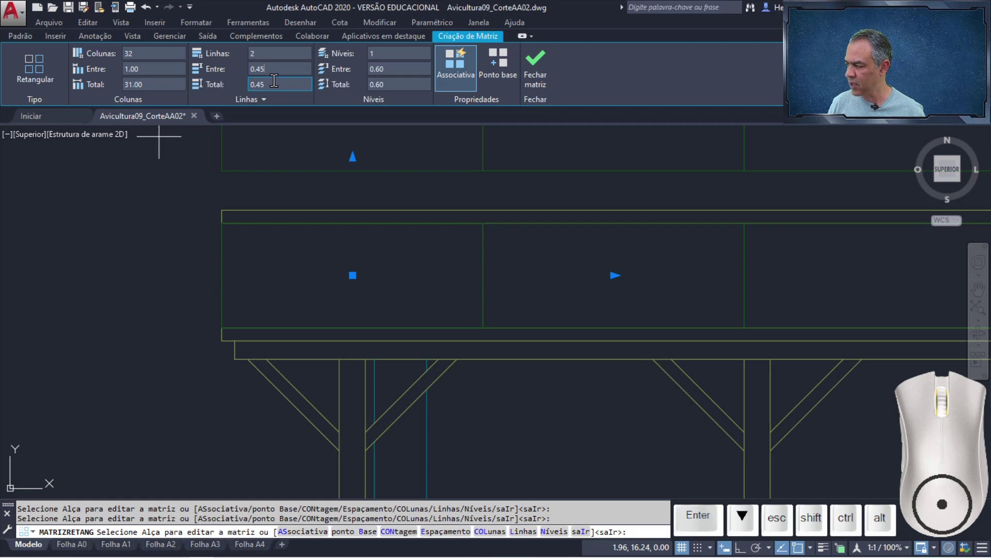
left_click(543, 80)
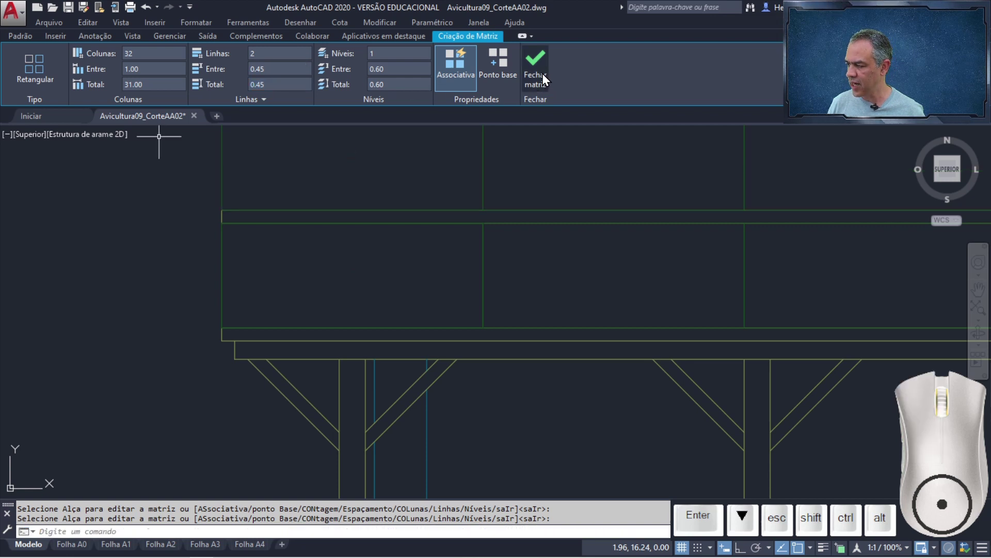
Send the cage array to the back of the draw order, behind the Metalon rails
scroll(509, 177, "down", 10)
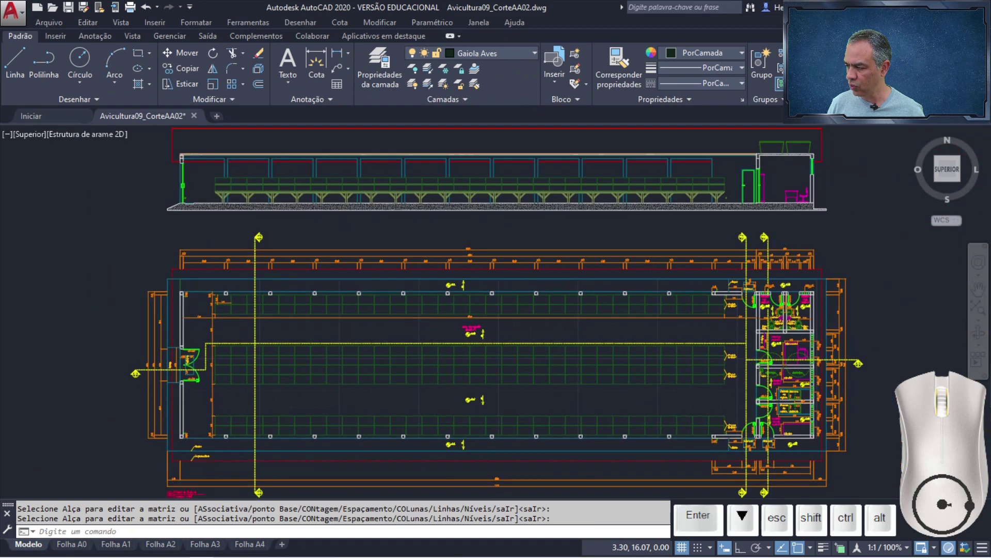
scroll(692, 176, "up", 8)
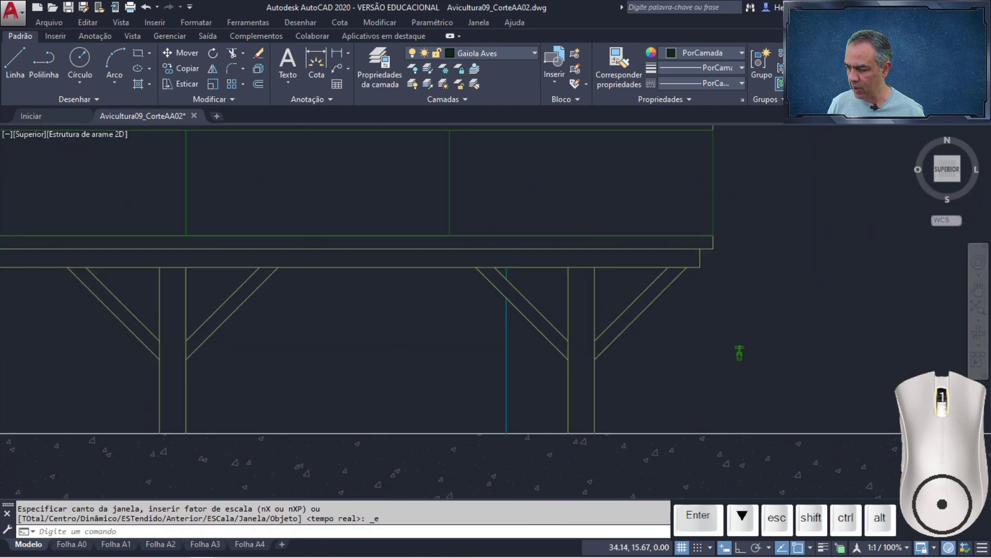
scroll(752, 215, "down", 6)
mouse_move(714, 197)
middle_mouse_down()
mouse_move(714, 237)
mouse_move(753, 237)
middle_mouse_up()
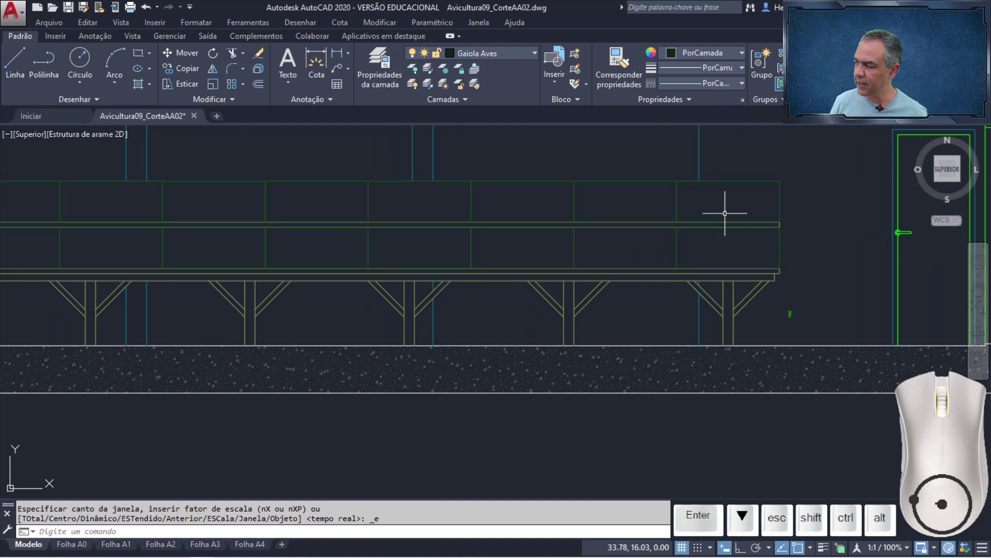
left_click(233, 100)
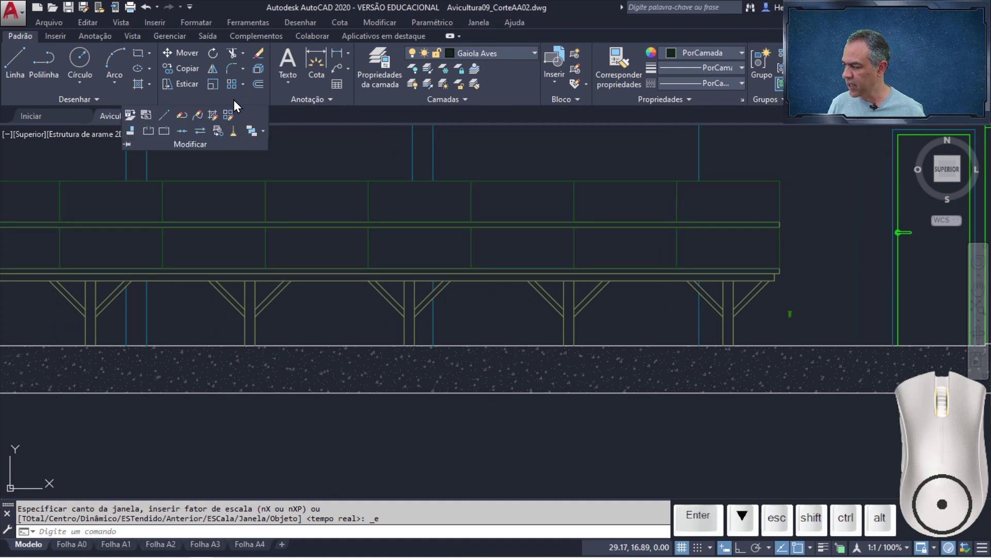
left_click(264, 131)
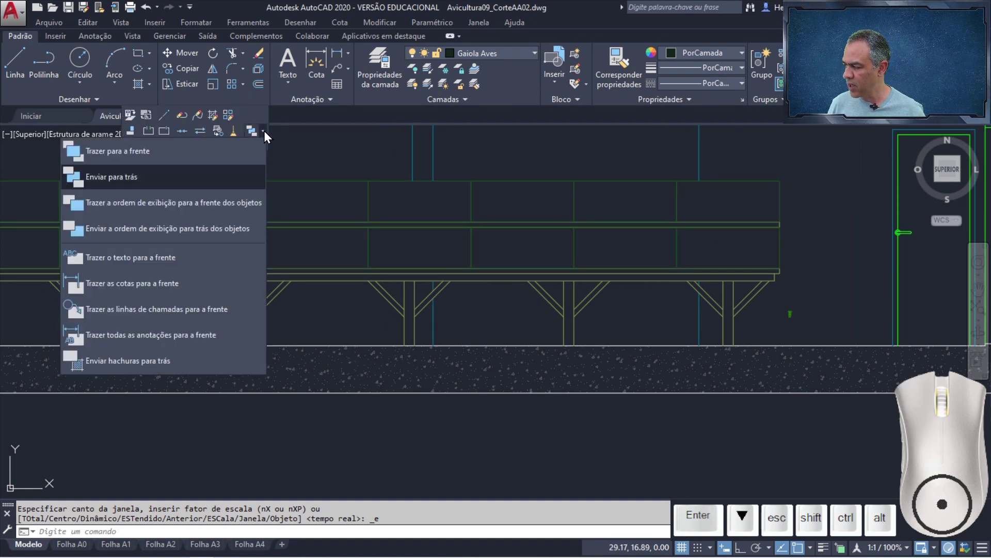
left_click(236, 177)
scroll(811, 212, "up", 2)
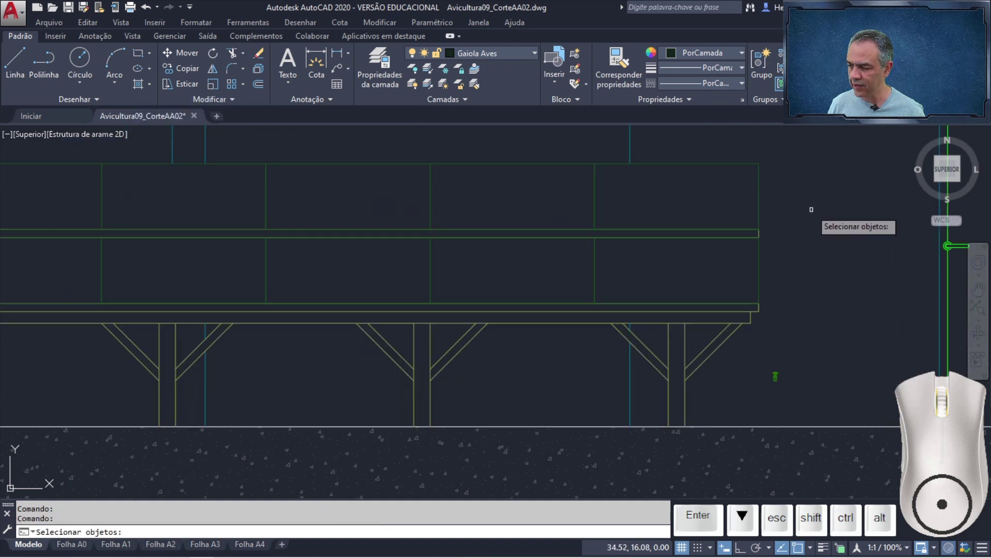
left_click(760, 206)
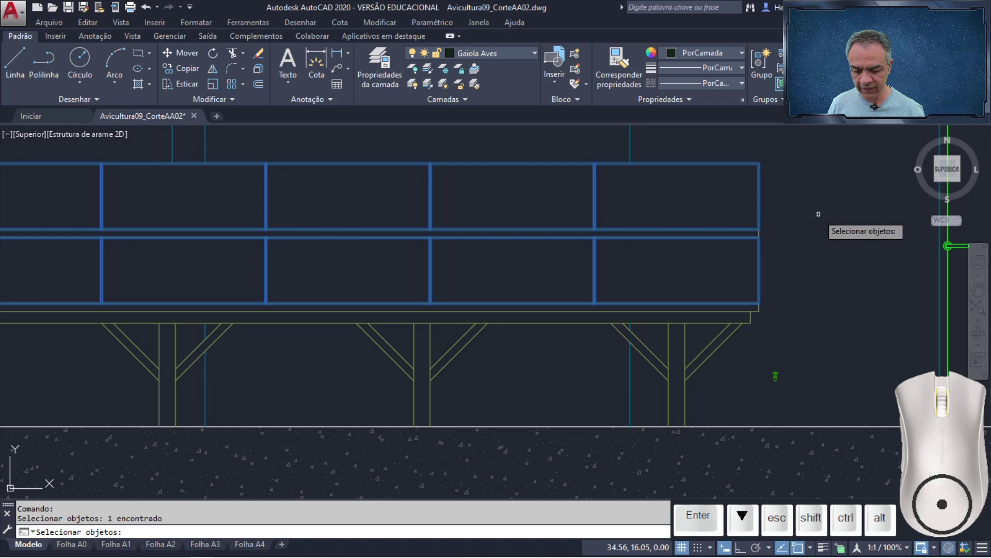
key("Return")
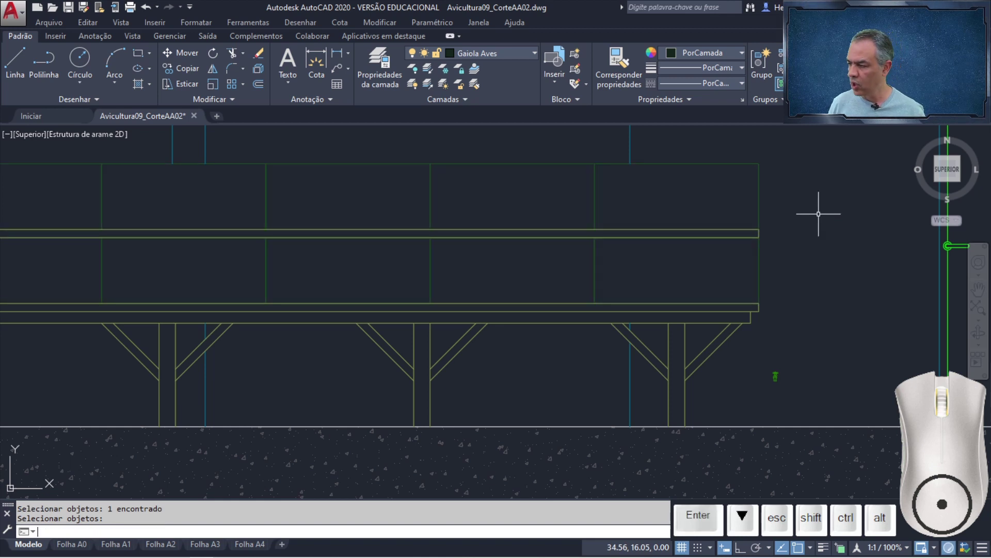
middle_click(819, 214)
middle_click(819, 214)
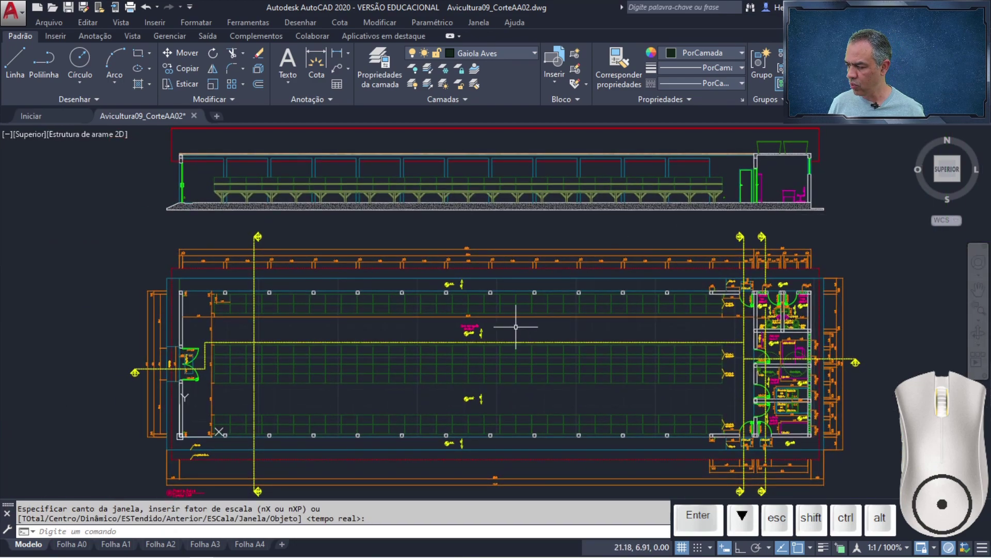
scroll(516, 326, "down", 2)
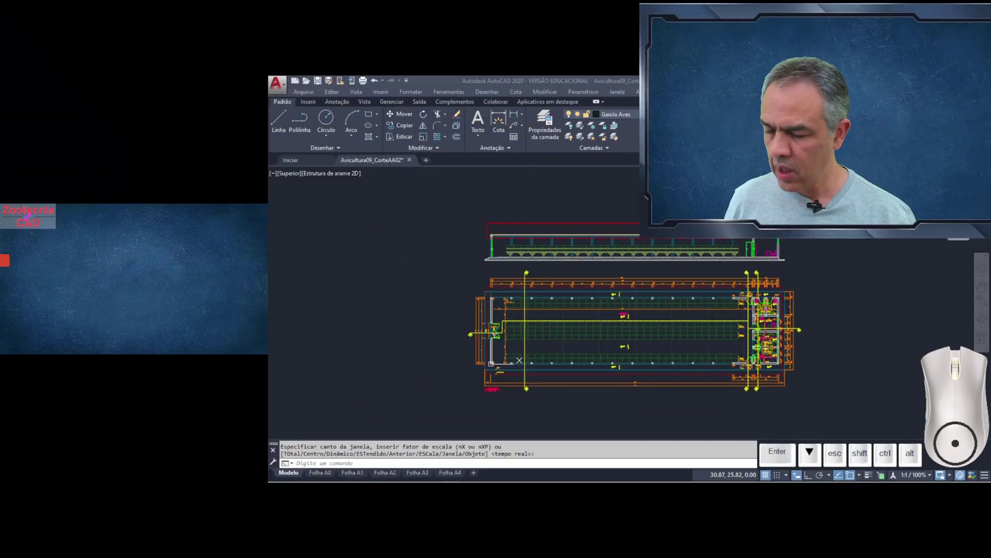